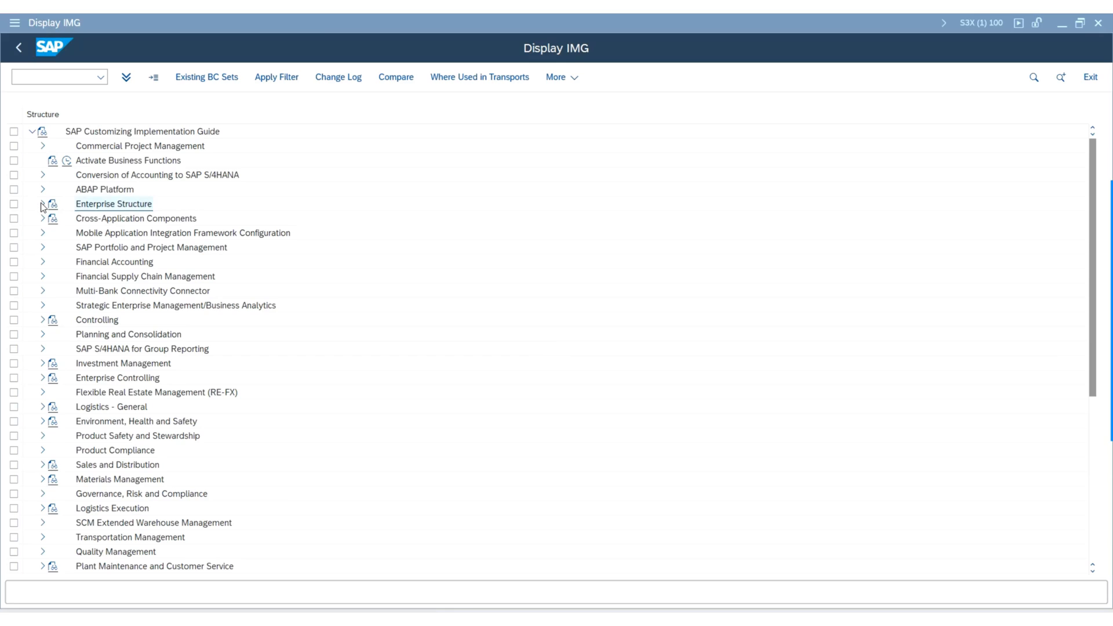
Open the Sales and Distribution enterprise structure check found under Enterprise Structure, Consistency Check in the implementation guide.
{"action": "left_click", "coordinate": [43, 204]}
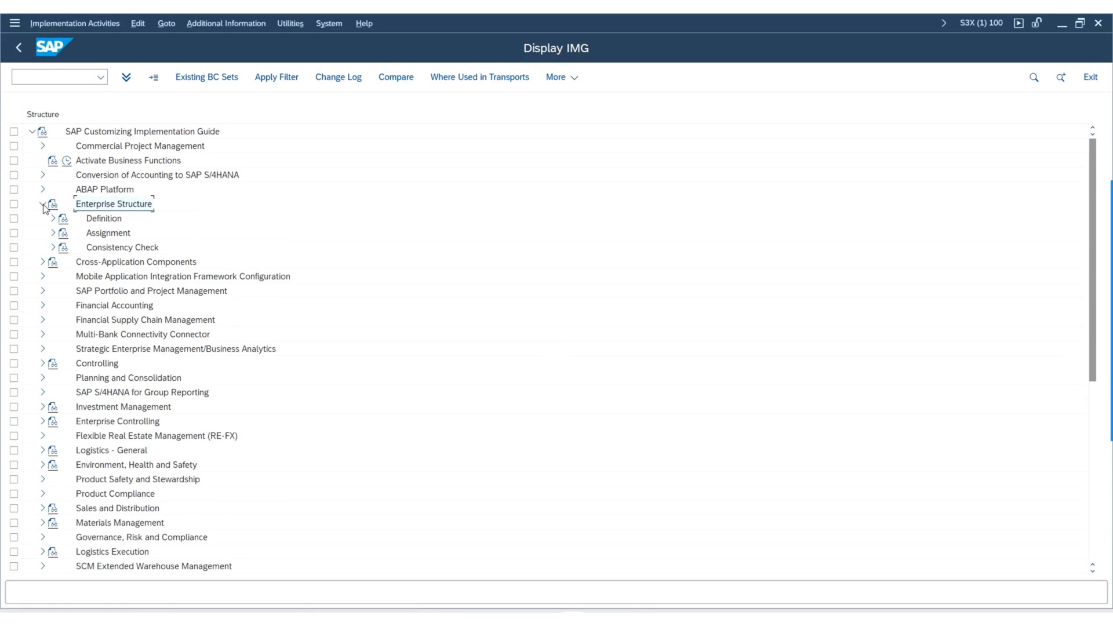
{"action": "left_click", "coordinate": [53, 248]}
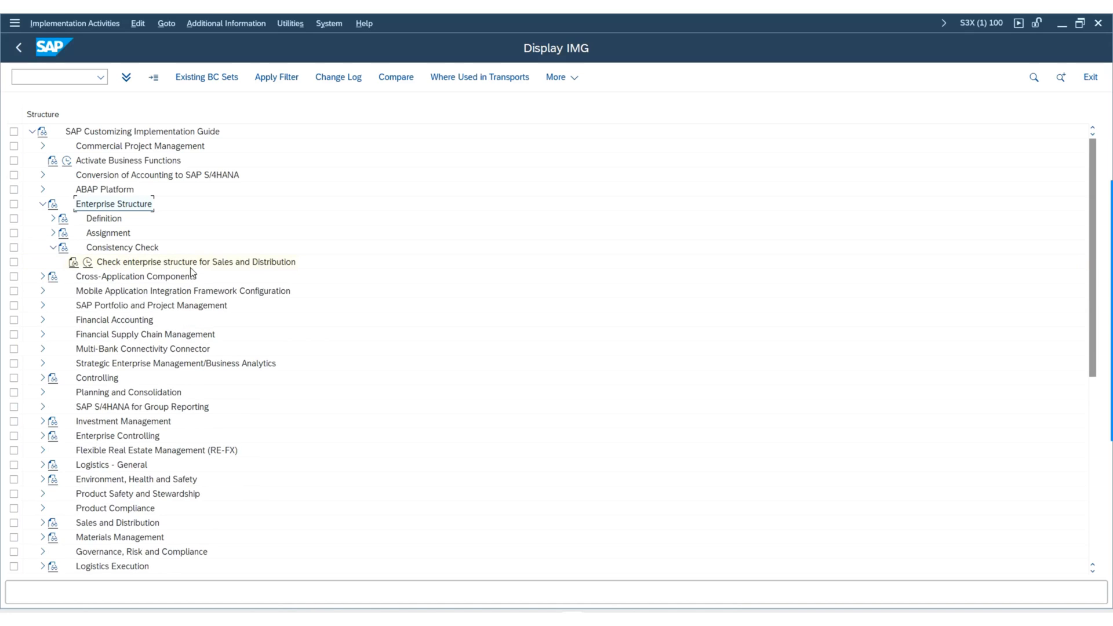
{"action": "left_click", "coordinate": [88, 262]}
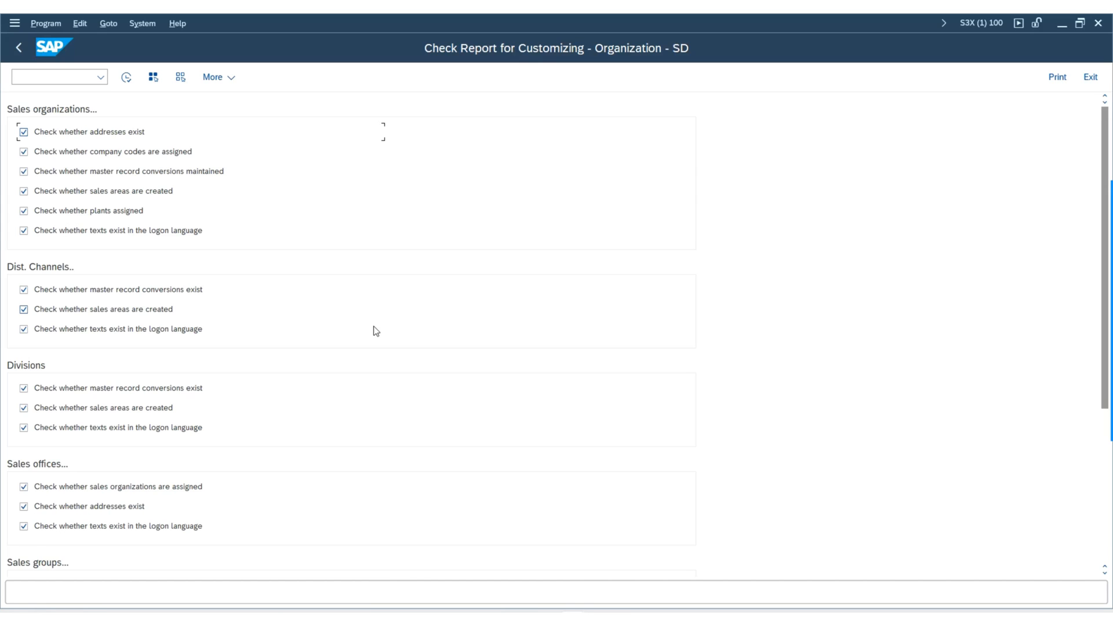
Review the checks offered for sales organizations, distribution channels, divisions, sales offices, sales groups, shipping points and plants.
{"action": "scroll", "coordinate": [385, 383], "scroll_direction": "down", "scroll_amount": 3}
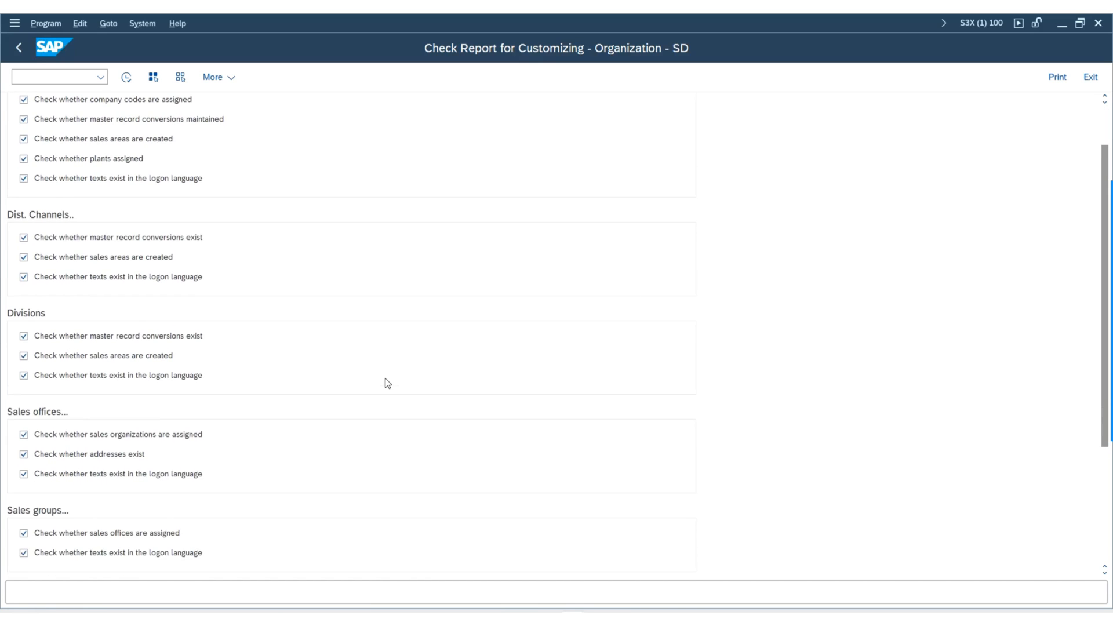
{"action": "scroll", "coordinate": [387, 381], "scroll_direction": "down", "scroll_amount": 2}
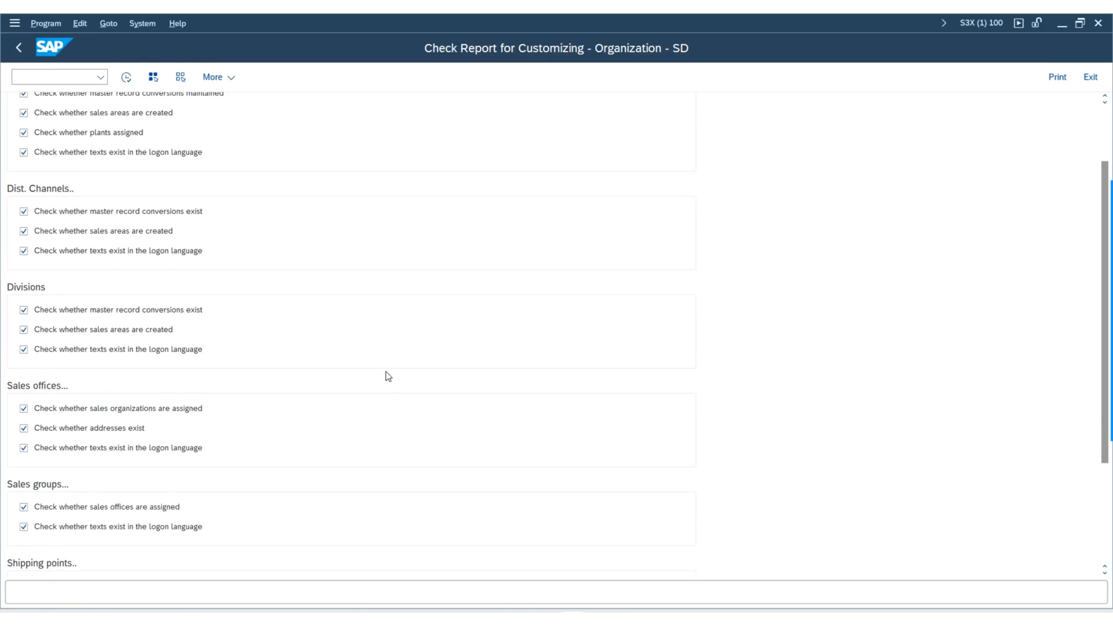
{"action": "scroll", "coordinate": [388, 376], "scroll_direction": "down", "scroll_amount": 1}
{"action": "scroll", "coordinate": [387, 376], "scroll_direction": "down", "scroll_amount": 3}
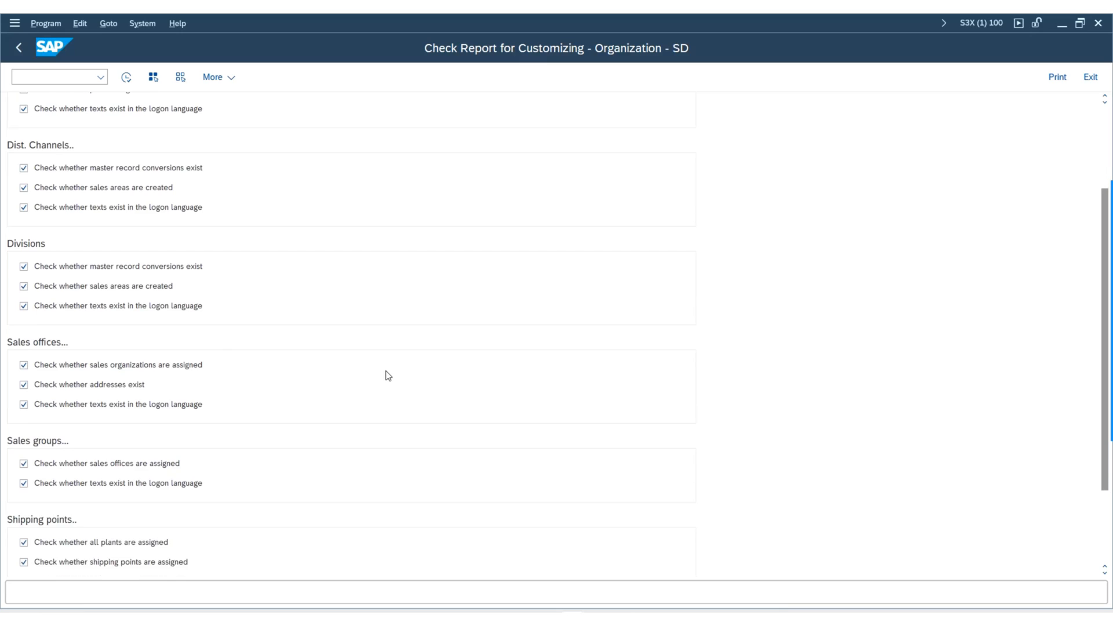
{"action": "scroll", "coordinate": [388, 375], "scroll_direction": "down", "scroll_amount": 1}
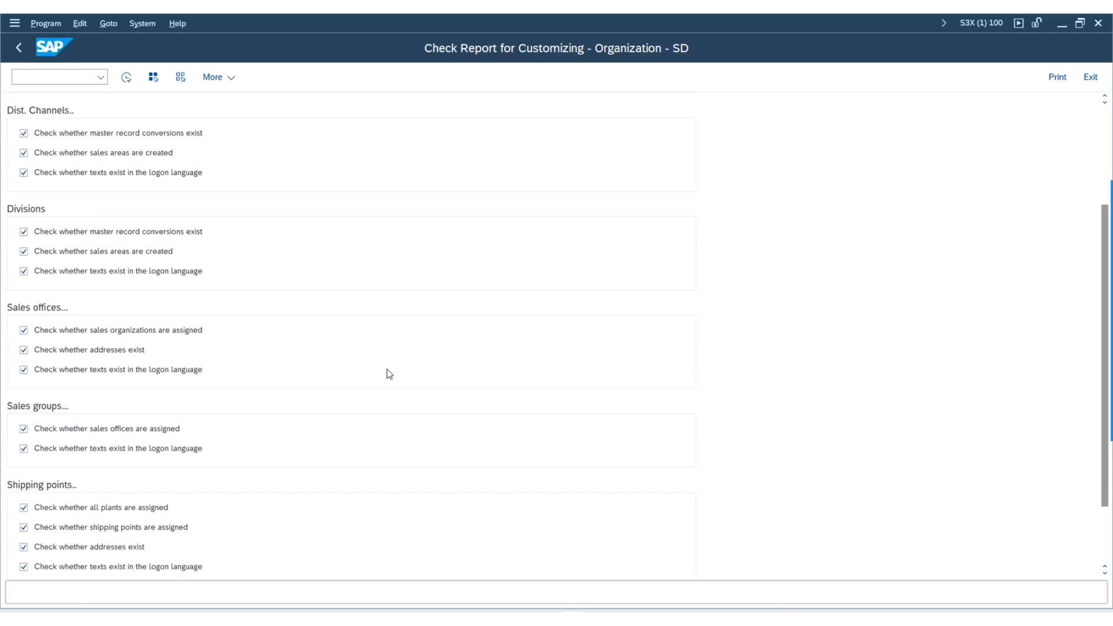
{"action": "scroll", "coordinate": [389, 374], "scroll_direction": "down", "scroll_amount": 1}
{"action": "scroll", "coordinate": [389, 373], "scroll_direction": "down", "scroll_amount": 2}
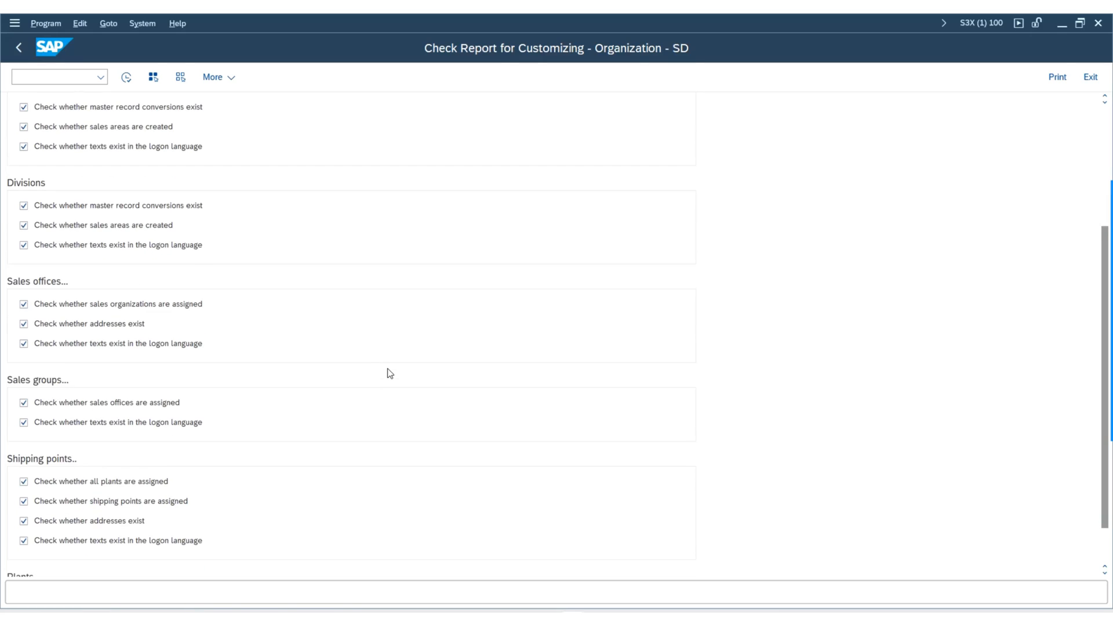
{"action": "scroll", "coordinate": [389, 373], "scroll_direction": "down", "scroll_amount": 1}
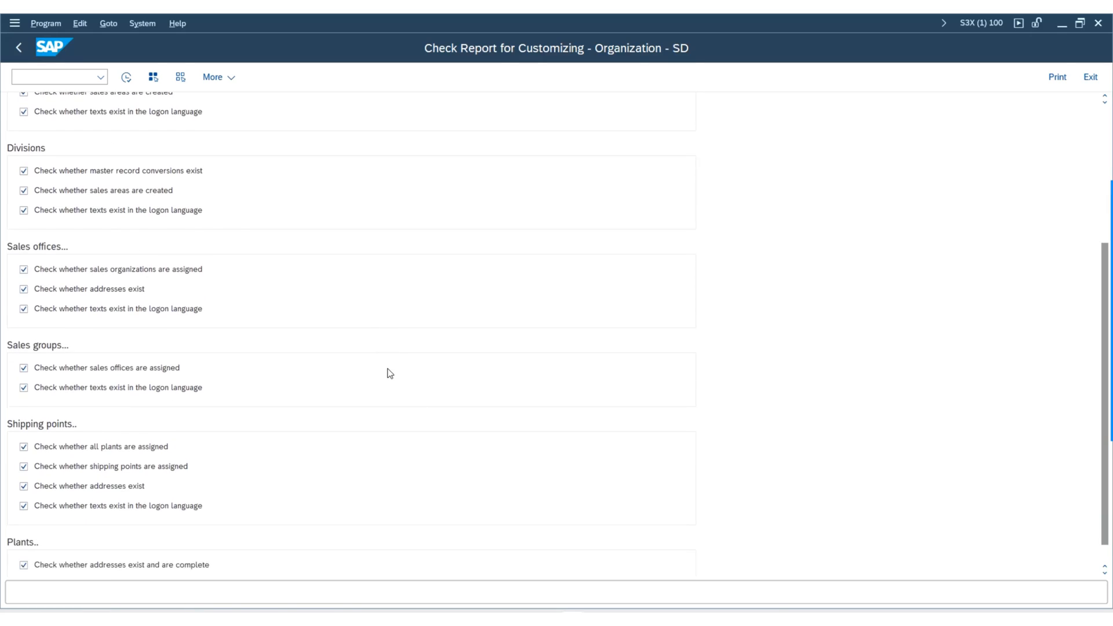
{"action": "scroll", "coordinate": [396, 360], "scroll_direction": "up", "scroll_amount": 3}
{"action": "scroll", "coordinate": [396, 360], "scroll_direction": "up", "scroll_amount": 3}
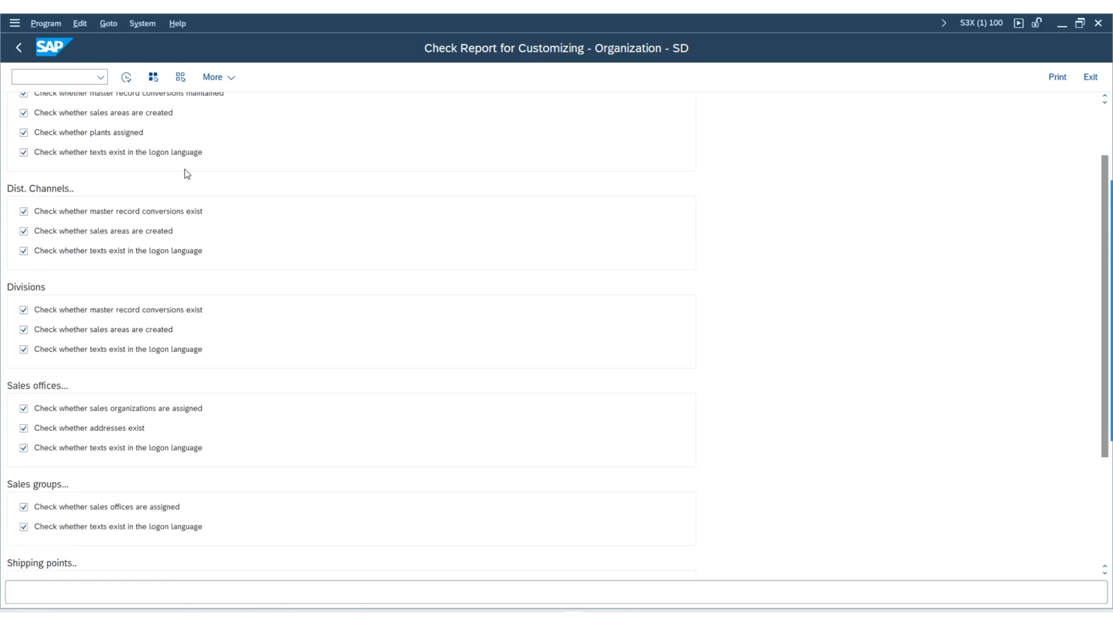
{"action": "scroll", "coordinate": [122, 356], "scroll_direction": "up", "scroll_amount": 2}
{"action": "scroll", "coordinate": [121, 329], "scroll_direction": "up", "scroll_amount": 1}
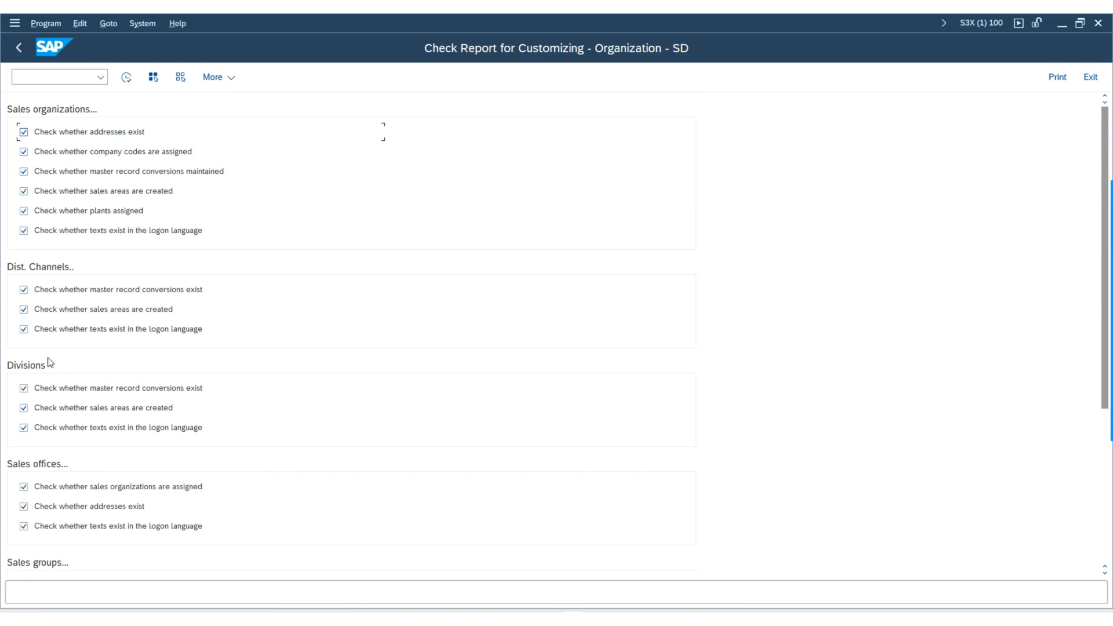
{"action": "scroll", "coordinate": [50, 362], "scroll_direction": "down", "scroll_amount": 3}
{"action": "scroll", "coordinate": [124, 392], "scroll_direction": "down", "scroll_amount": 5}
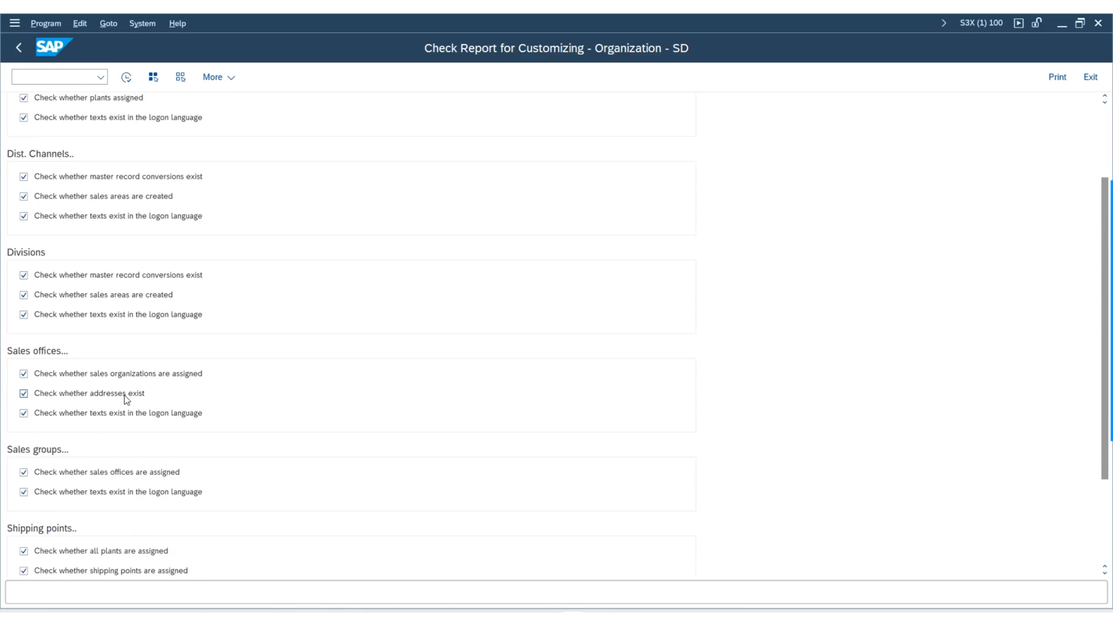
{"action": "scroll", "coordinate": [118, 423], "scroll_direction": "down", "scroll_amount": 2}
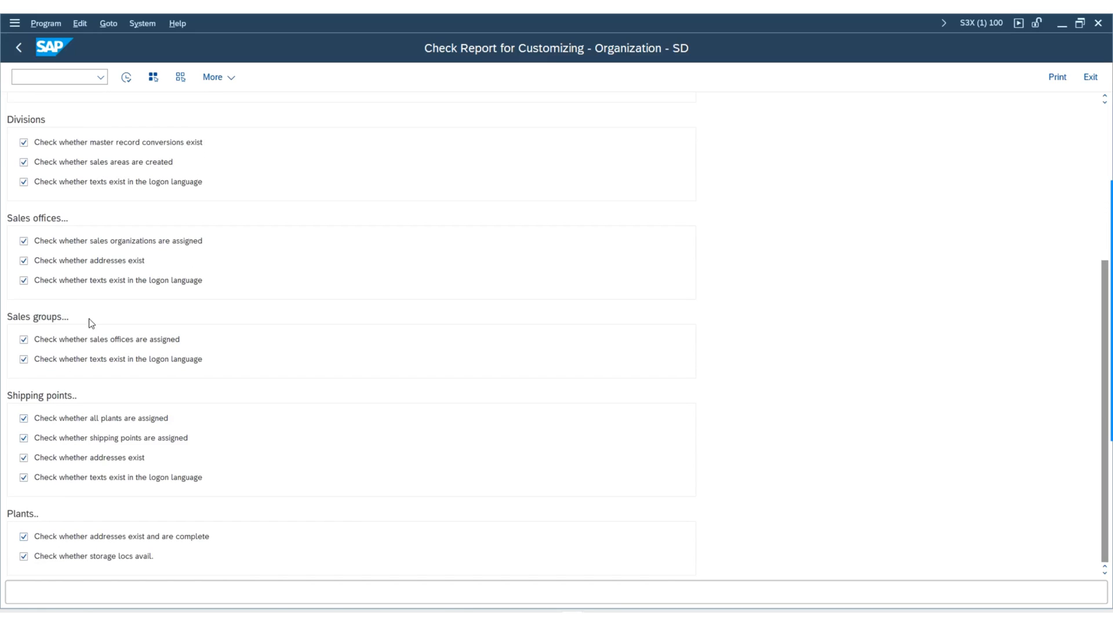
{"action": "scroll", "coordinate": [74, 348], "scroll_direction": "up", "scroll_amount": 5}
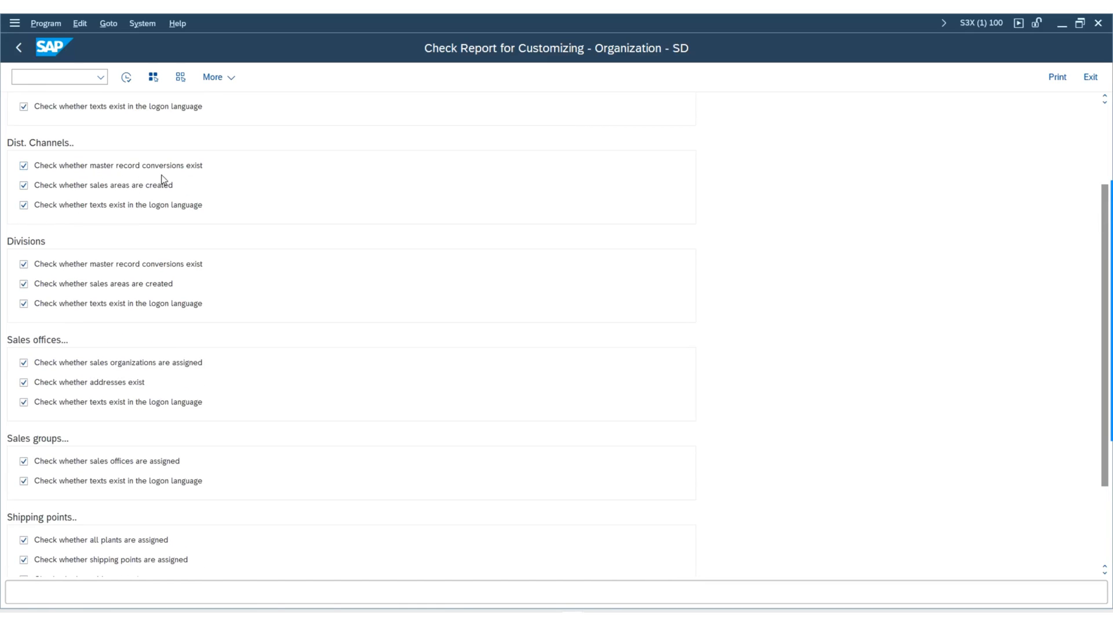
{"action": "scroll", "coordinate": [173, 234], "scroll_direction": "up", "scroll_amount": 5}
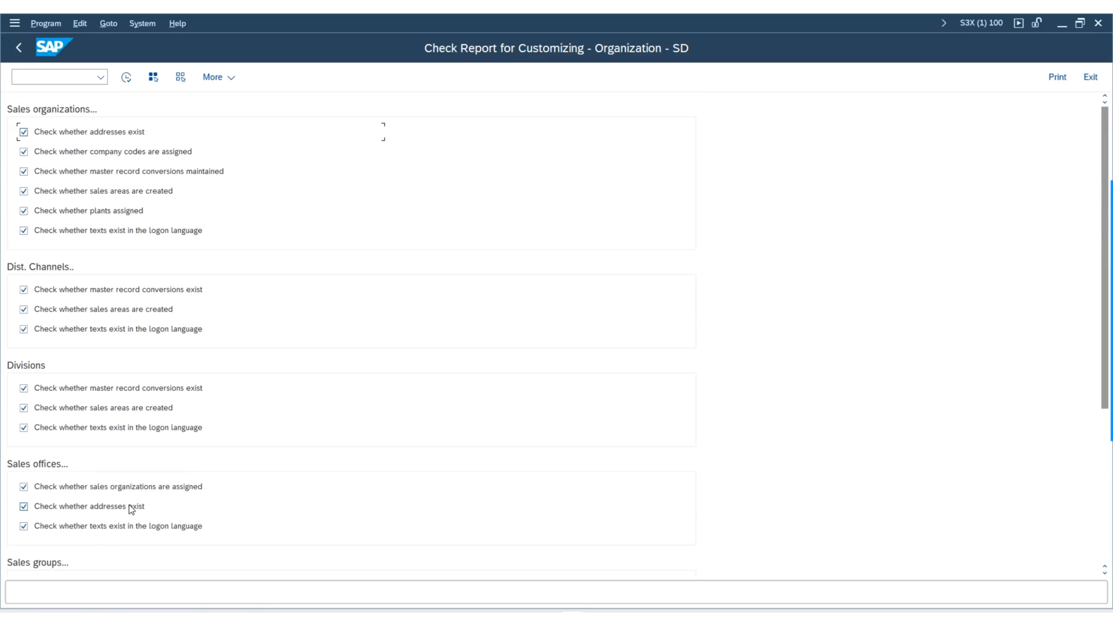
Run the SD organization check report with all checks selected and examine the sales organization address and company code results.
{"action": "left_click", "coordinate": [126, 80]}
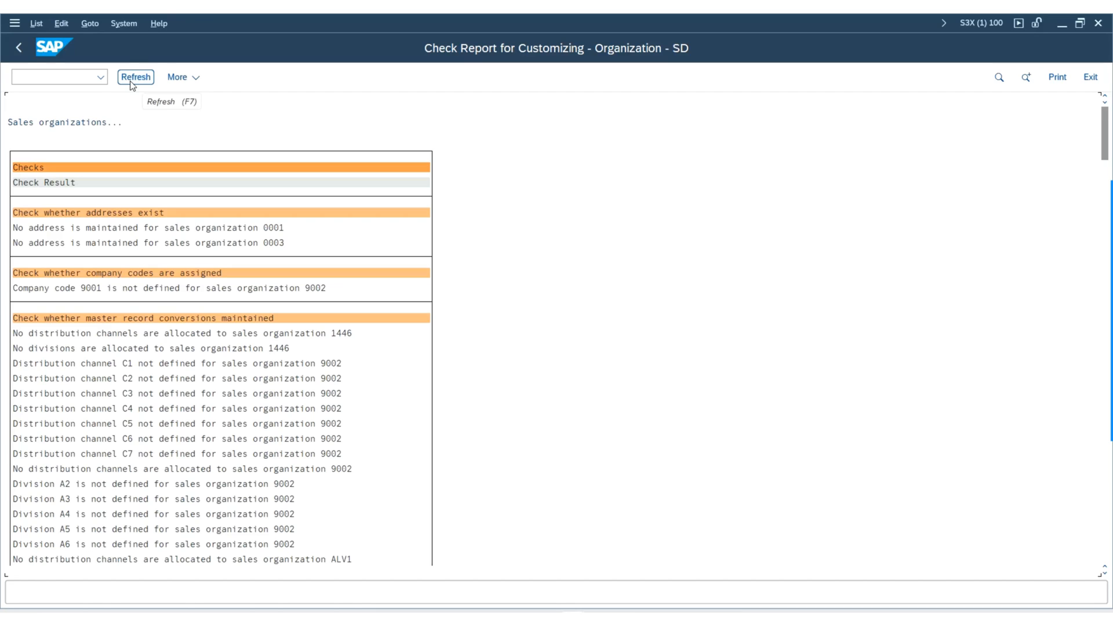
{"action": "scroll", "coordinate": [155, 223], "scroll_direction": "down", "scroll_amount": 2}
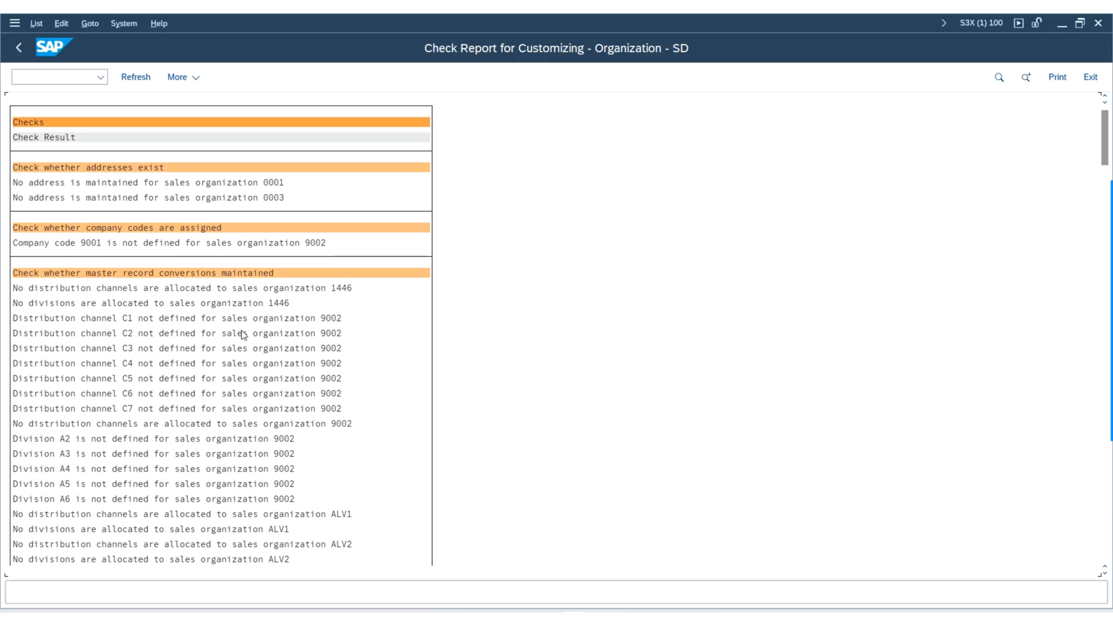
{"action": "scroll", "coordinate": [351, 438], "scroll_direction": "down", "scroll_amount": 2}
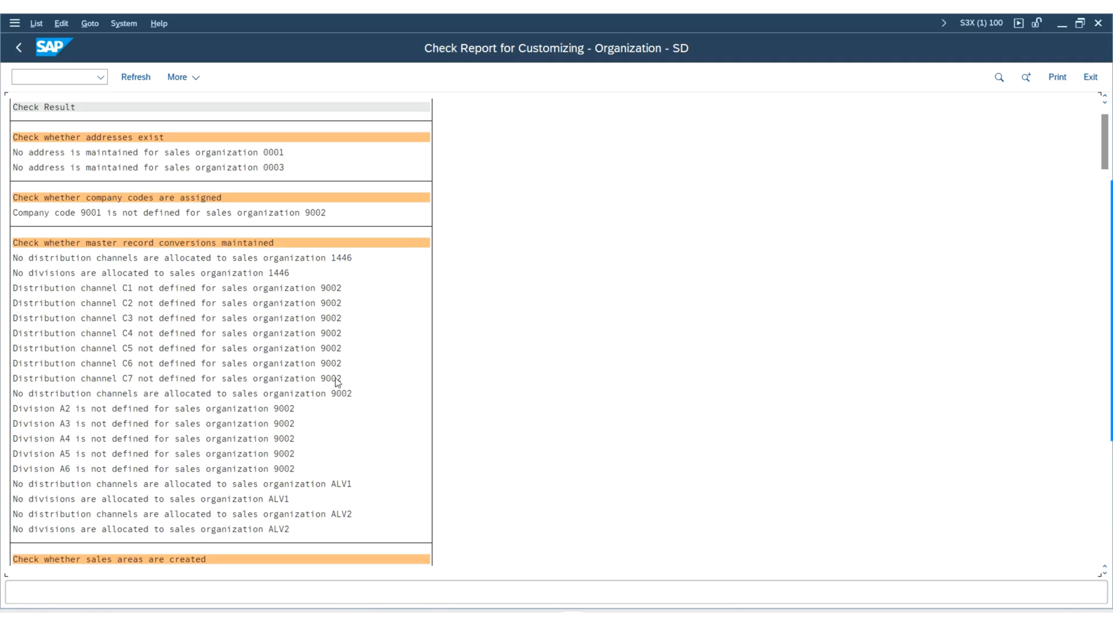
{"action": "scroll", "coordinate": [400, 234], "scroll_direction": "down", "scroll_amount": 1}
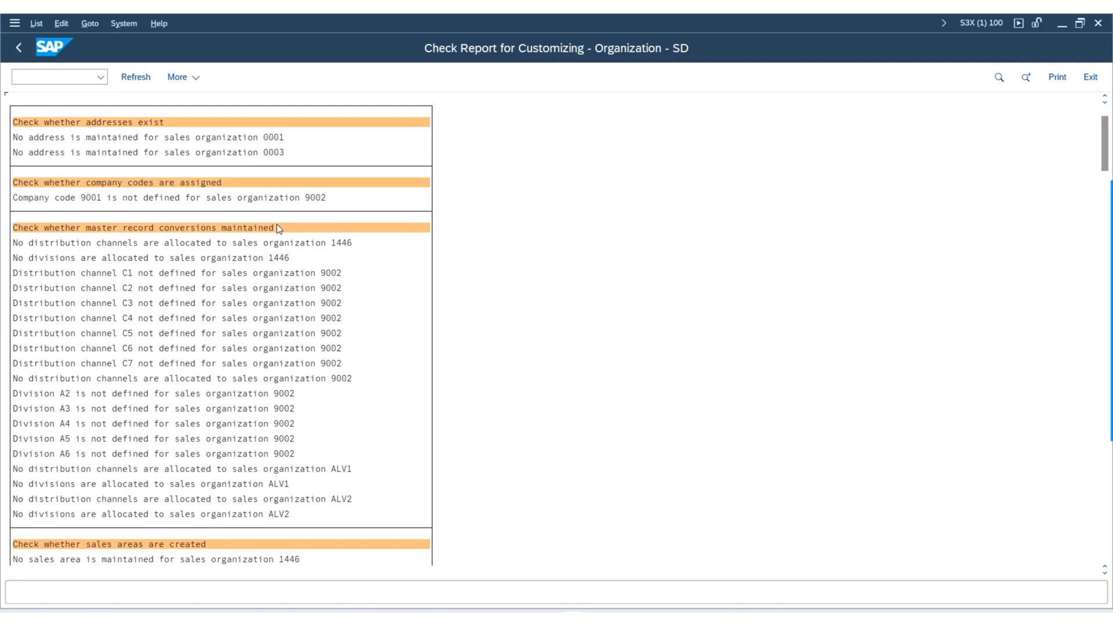
{"action": "scroll", "coordinate": [276, 223], "scroll_direction": "up", "scroll_amount": 1}
{"action": "scroll", "coordinate": [335, 227], "scroll_direction": "down", "scroll_amount": 1}
{"action": "scroll", "coordinate": [58, 148], "scroll_direction": "down", "scroll_amount": 1}
{"action": "scroll", "coordinate": [101, 142], "scroll_direction": "up", "scroll_amount": 1}
{"action": "scroll", "coordinate": [294, 161], "scroll_direction": "down", "scroll_amount": 2}
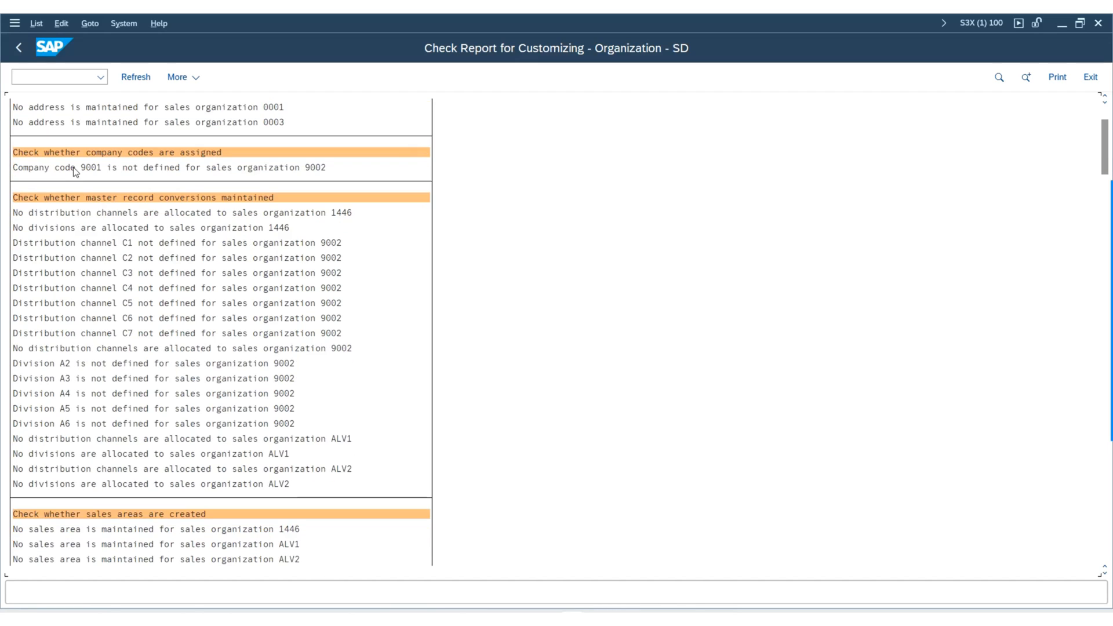
Examine the results of the master record conversion check for distribution channels and divisions of the sales organizations.
{"action": "scroll", "coordinate": [295, 169], "scroll_direction": "down", "scroll_amount": 1}
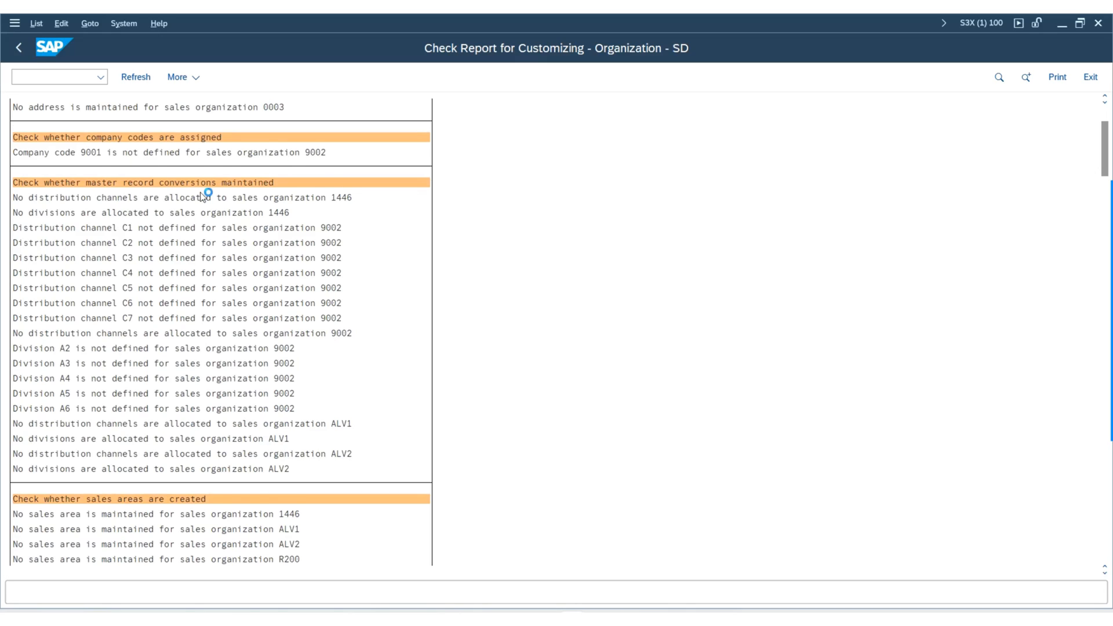
{"action": "scroll", "coordinate": [64, 191], "scroll_direction": "down", "scroll_amount": 1}
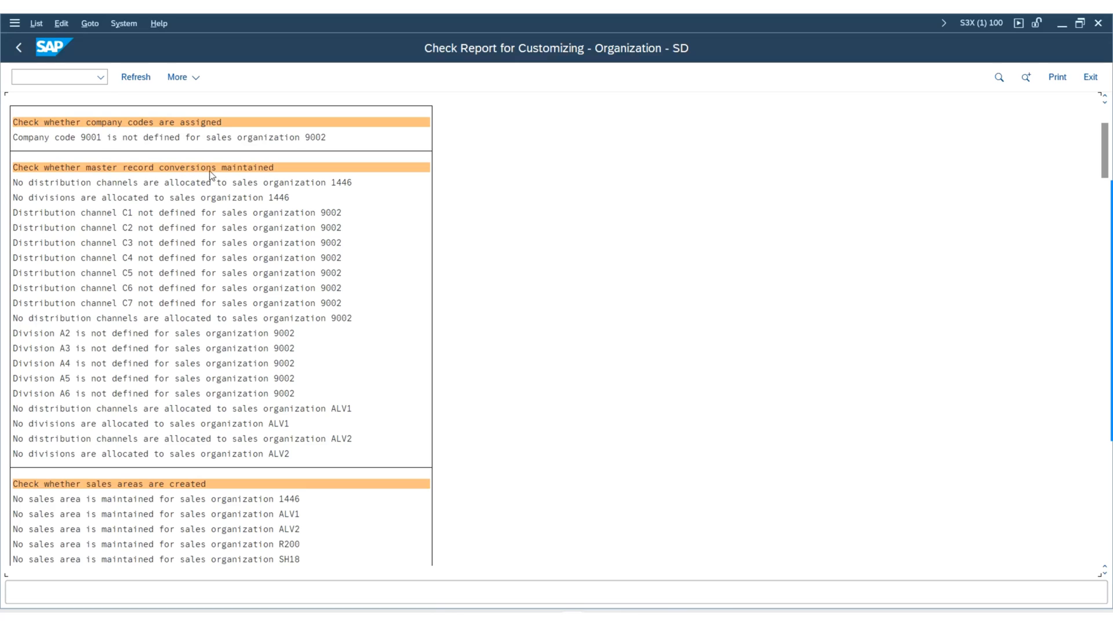
{"action": "scroll", "coordinate": [268, 277], "scroll_direction": "down", "scroll_amount": 1}
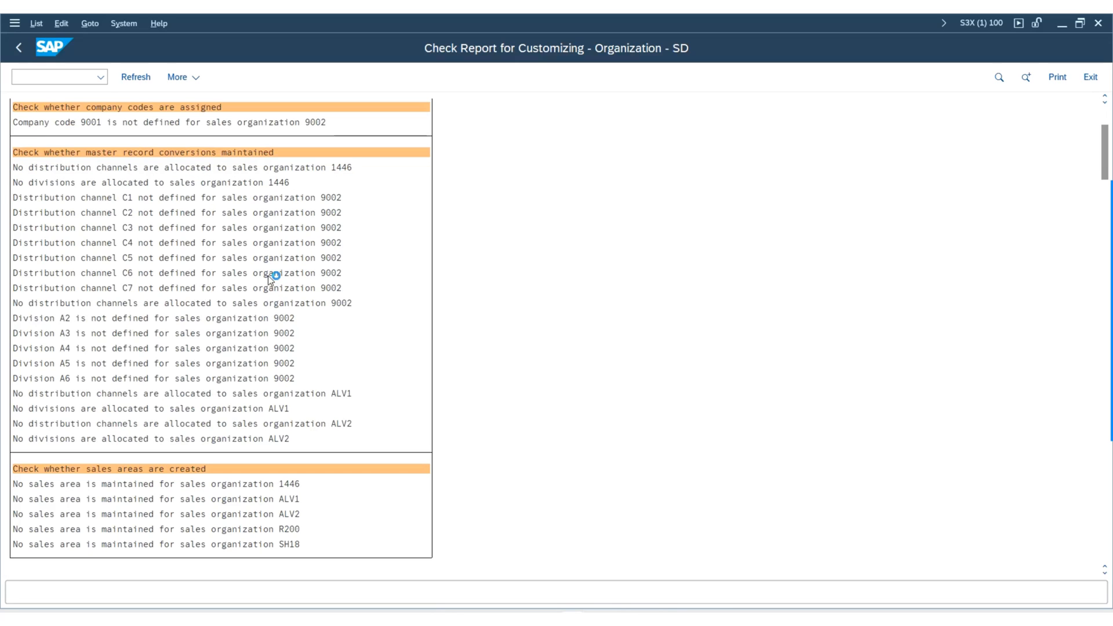
{"action": "scroll", "coordinate": [115, 335], "scroll_direction": "down", "scroll_amount": 1}
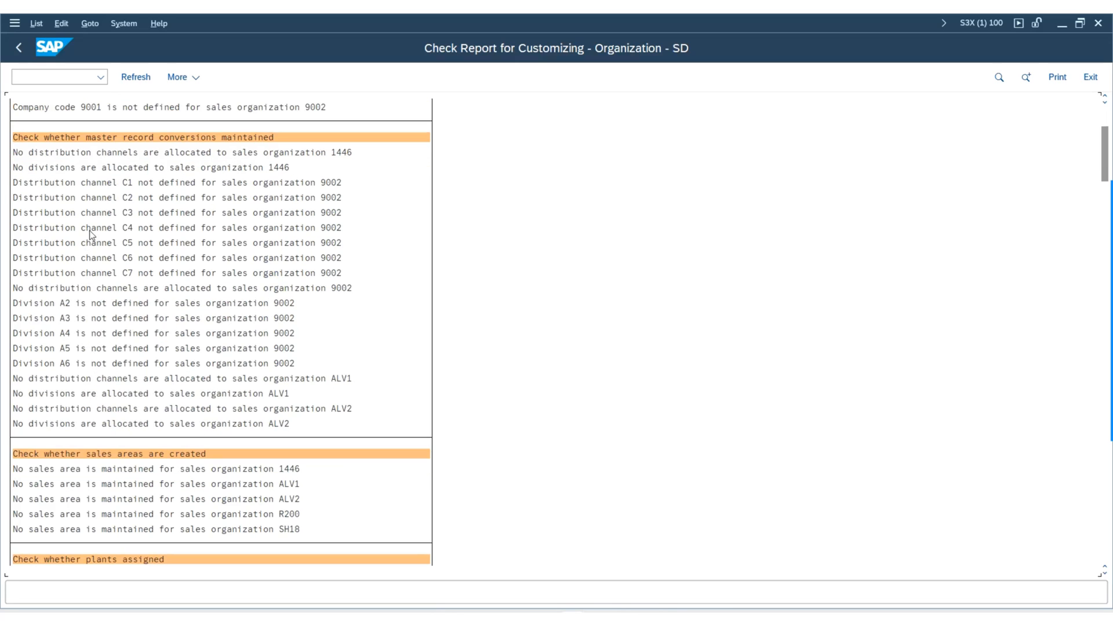
{"action": "scroll", "coordinate": [119, 407], "scroll_direction": "down", "scroll_amount": 1}
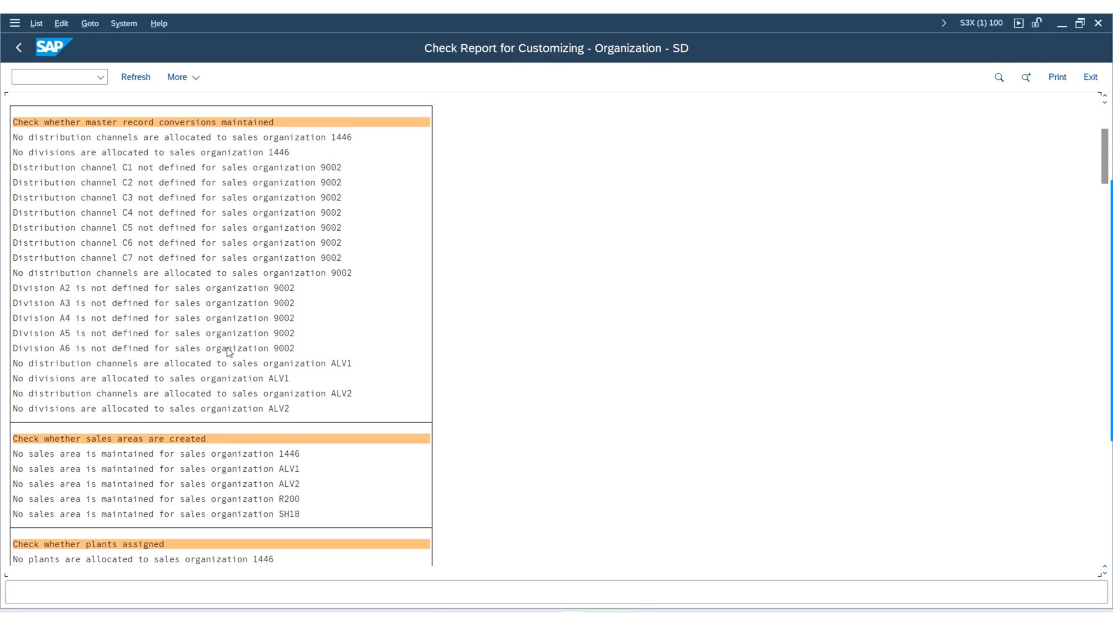
{"action": "scroll", "coordinate": [348, 371], "scroll_direction": "down", "scroll_amount": 2}
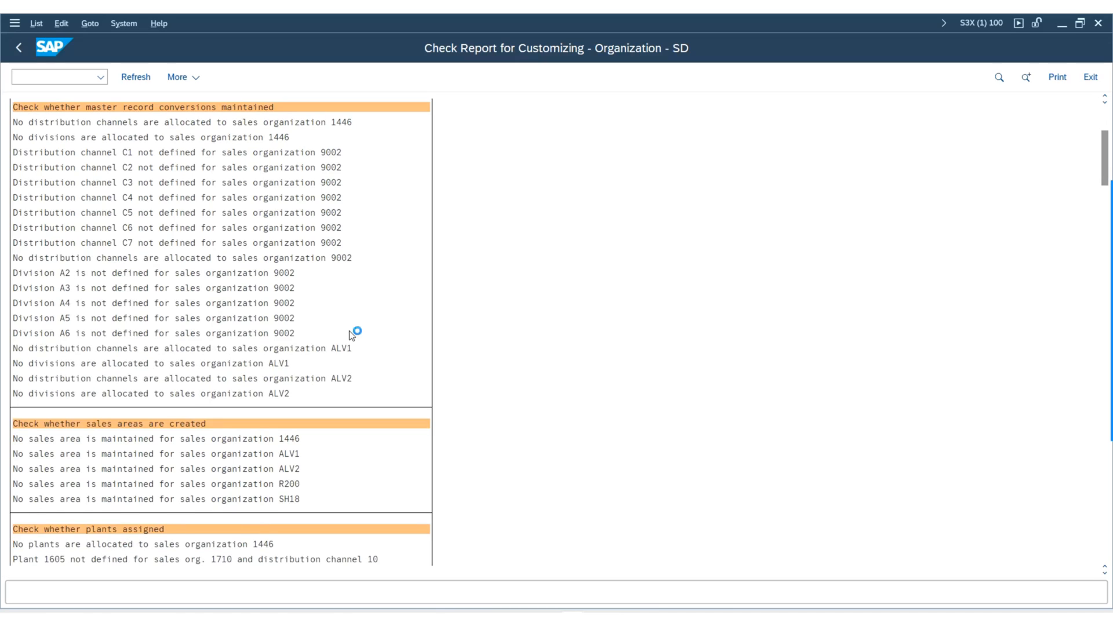
Examine the results of the check whether sales areas are created for the sales organizations.
{"action": "scroll", "coordinate": [351, 335], "scroll_direction": "down", "scroll_amount": 2}
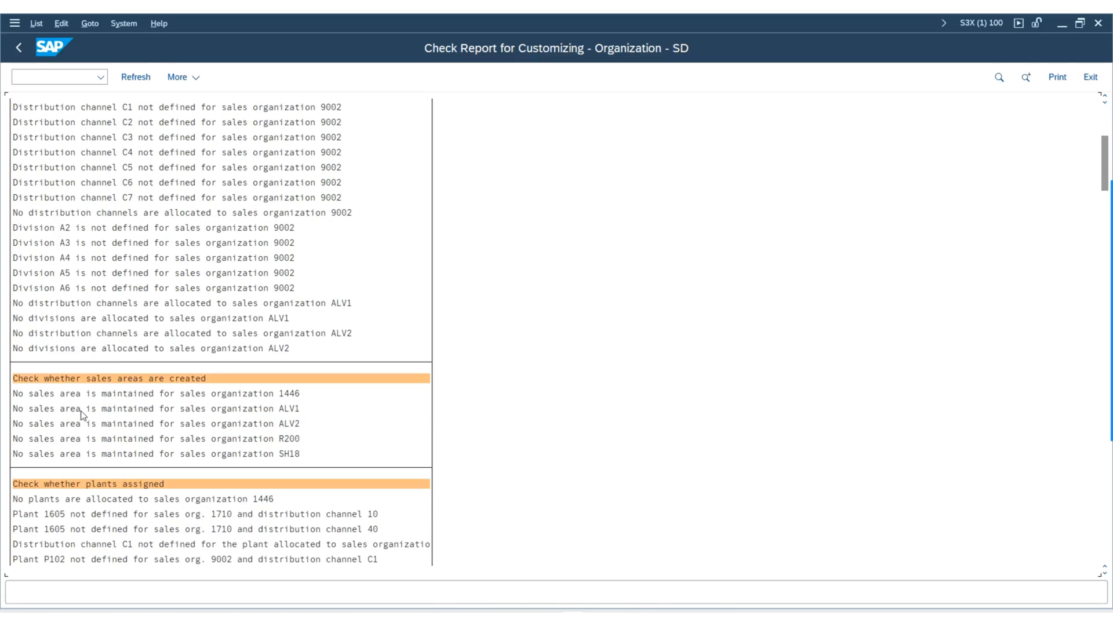
{"action": "scroll", "coordinate": [243, 377], "scroll_direction": "down", "scroll_amount": 1}
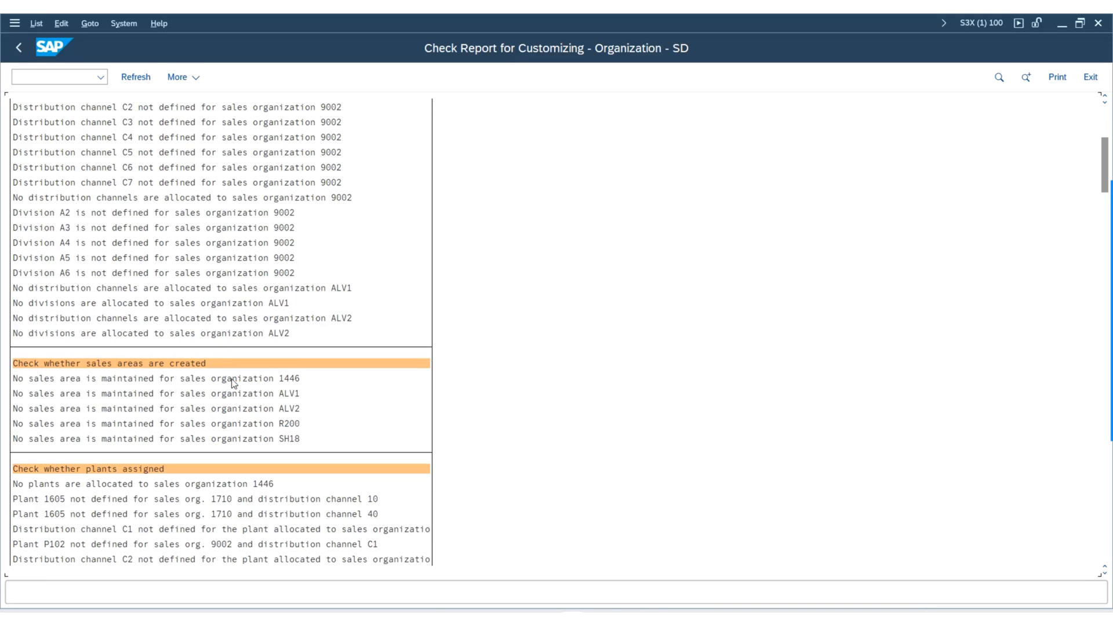
{"action": "scroll", "coordinate": [290, 393], "scroll_direction": "down", "scroll_amount": 1}
{"action": "scroll", "coordinate": [293, 392], "scroll_direction": "down", "scroll_amount": 3}
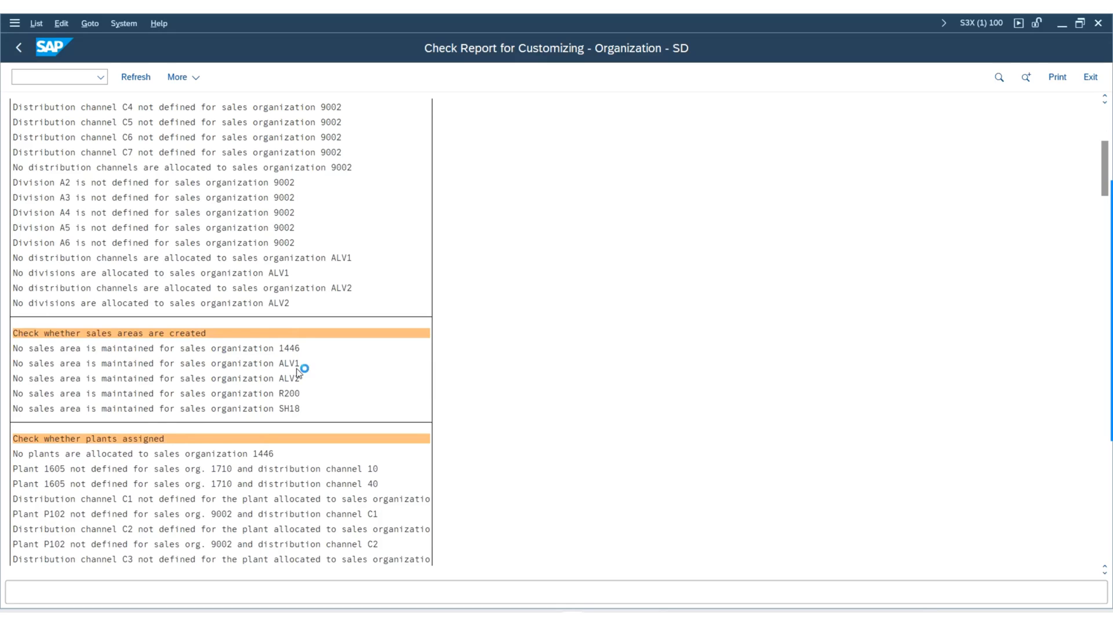
{"action": "scroll", "coordinate": [296, 359], "scroll_direction": "down", "scroll_amount": 1}
{"action": "scroll", "coordinate": [286, 320], "scroll_direction": "down", "scroll_amount": 1}
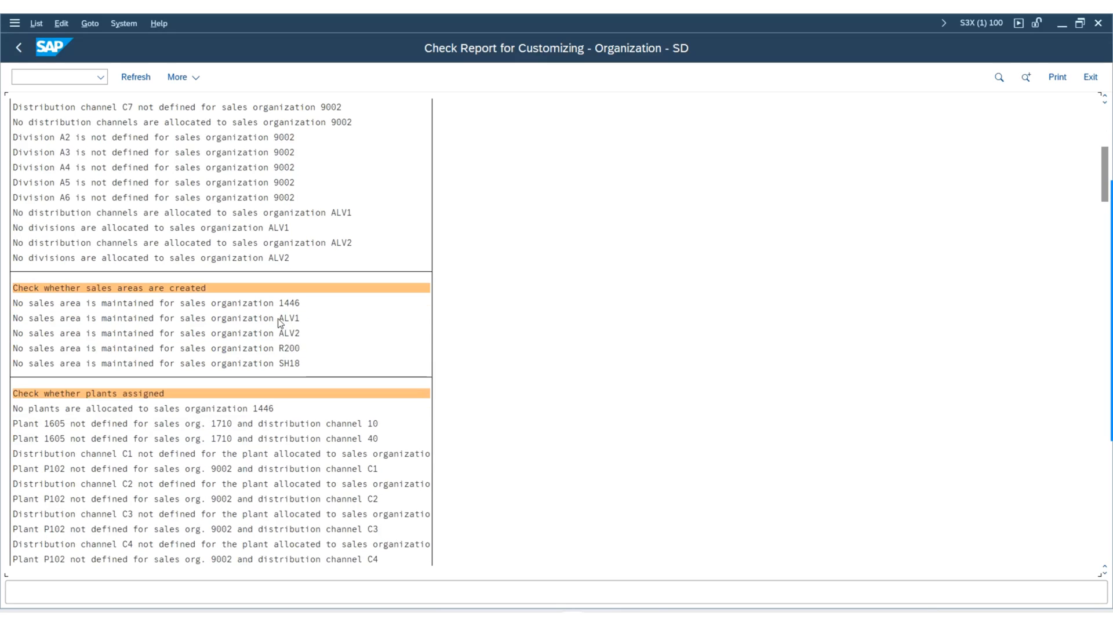
Examine the results of the check whether plants are assigned to the sales organizations and their distribution channels.
{"action": "scroll", "coordinate": [282, 319], "scroll_direction": "down", "scroll_amount": 1}
{"action": "scroll", "coordinate": [98, 362], "scroll_direction": "down", "scroll_amount": 2}
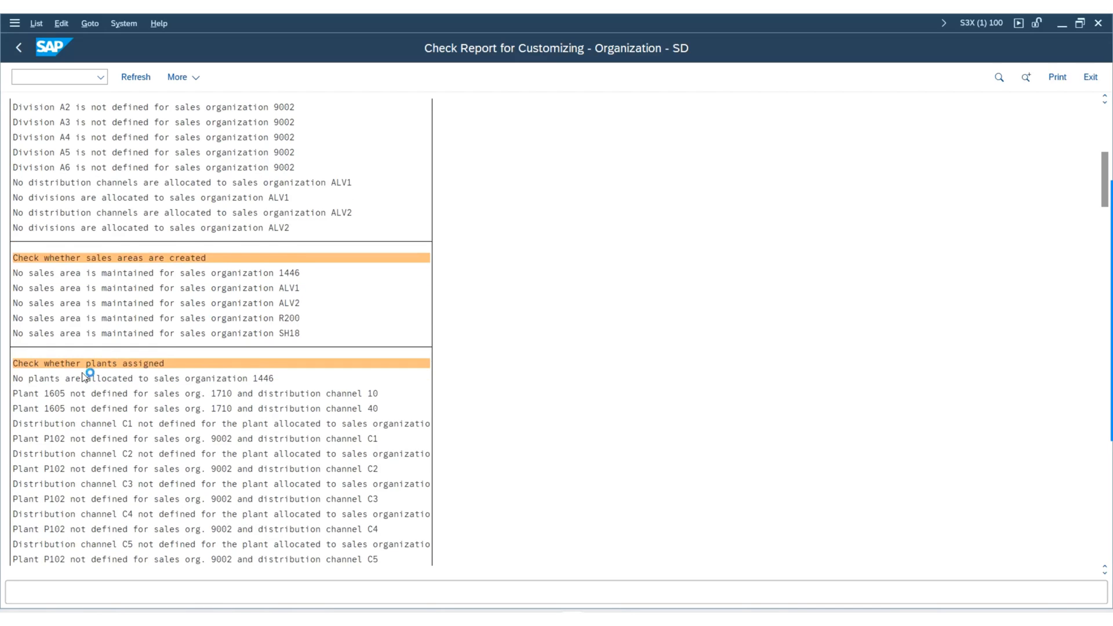
{"action": "scroll", "coordinate": [228, 392], "scroll_direction": "down", "scroll_amount": 2}
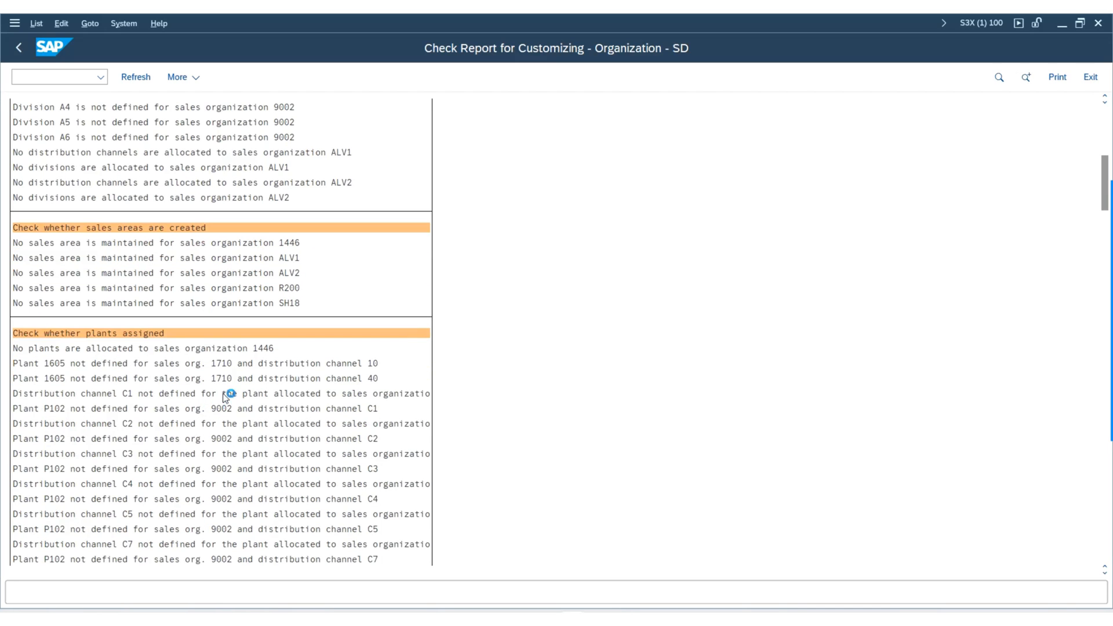
{"action": "scroll", "coordinate": [249, 455], "scroll_direction": "down", "scroll_amount": 1}
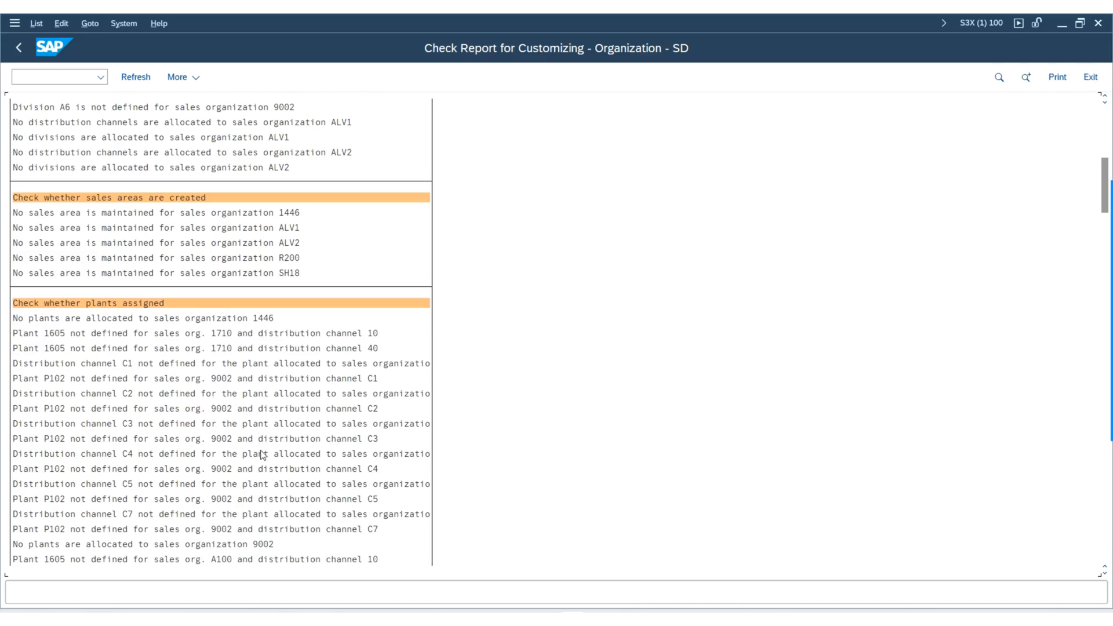
{"action": "scroll", "coordinate": [265, 444], "scroll_direction": "down", "scroll_amount": 1}
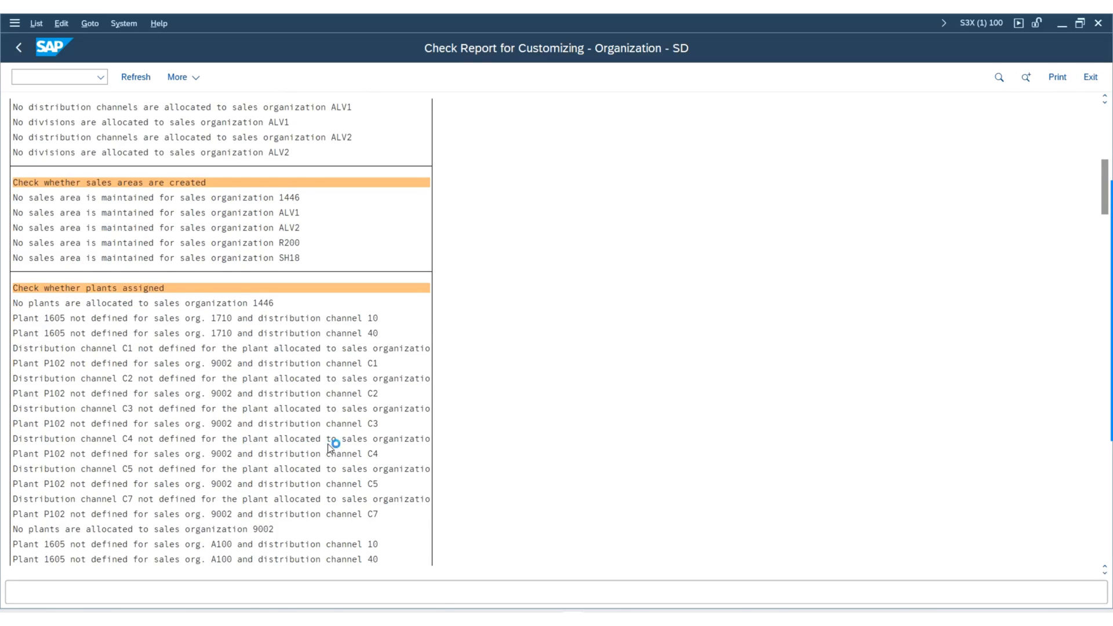
{"action": "scroll", "coordinate": [333, 464], "scroll_direction": "down", "scroll_amount": 1}
{"action": "scroll", "coordinate": [264, 503], "scroll_direction": "down", "scroll_amount": 1}
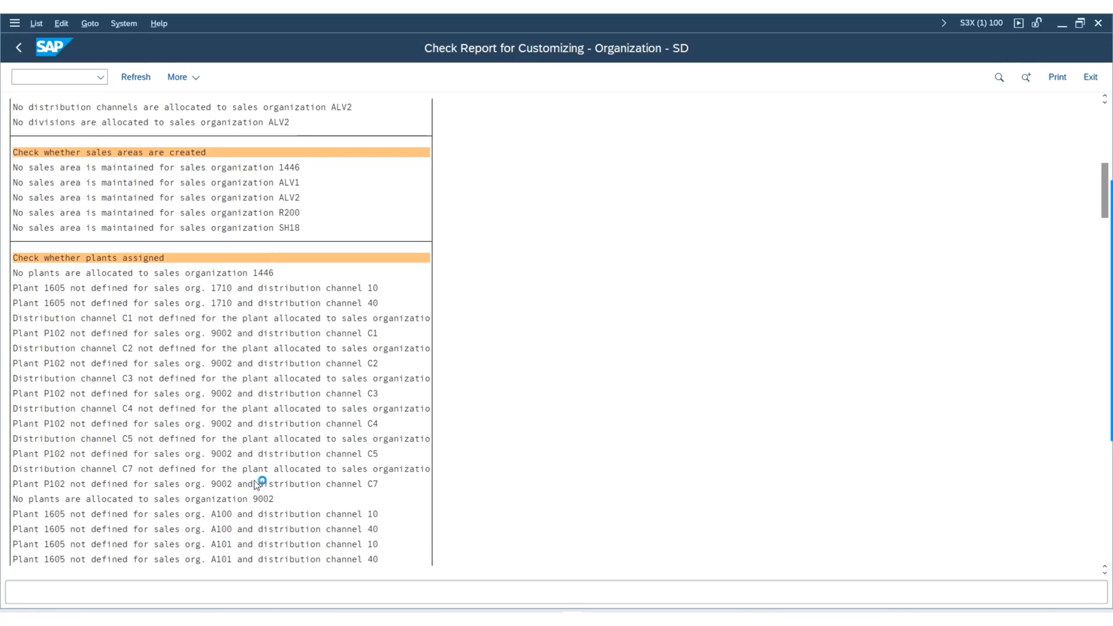
{"action": "scroll", "coordinate": [92, 530], "scroll_direction": "down", "scroll_amount": 1}
{"action": "scroll", "coordinate": [93, 453], "scroll_direction": "down", "scroll_amount": 1}
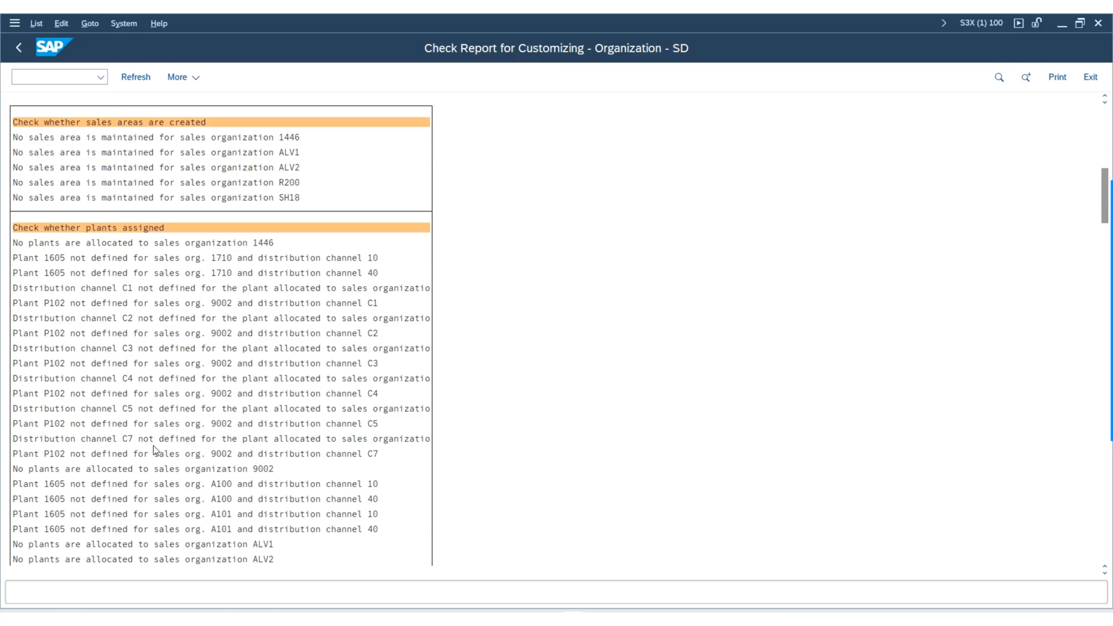
{"action": "scroll", "coordinate": [220, 472], "scroll_direction": "down", "scroll_amount": 1}
{"action": "scroll", "coordinate": [162, 297], "scroll_direction": "down", "scroll_amount": 1}
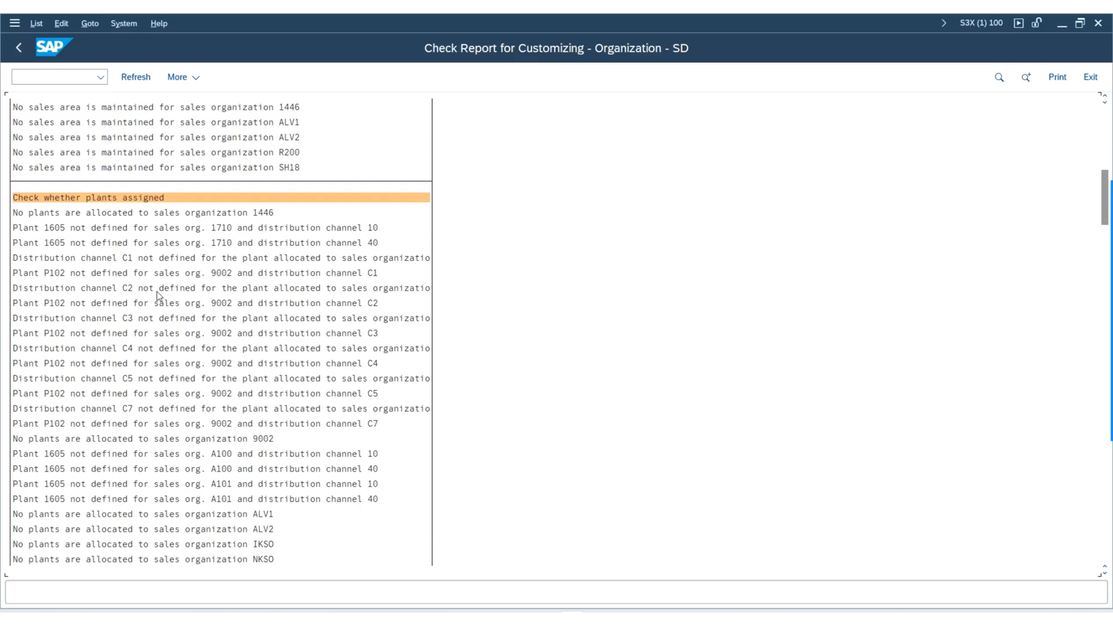
{"action": "scroll", "coordinate": [198, 369], "scroll_direction": "down", "scroll_amount": 3}
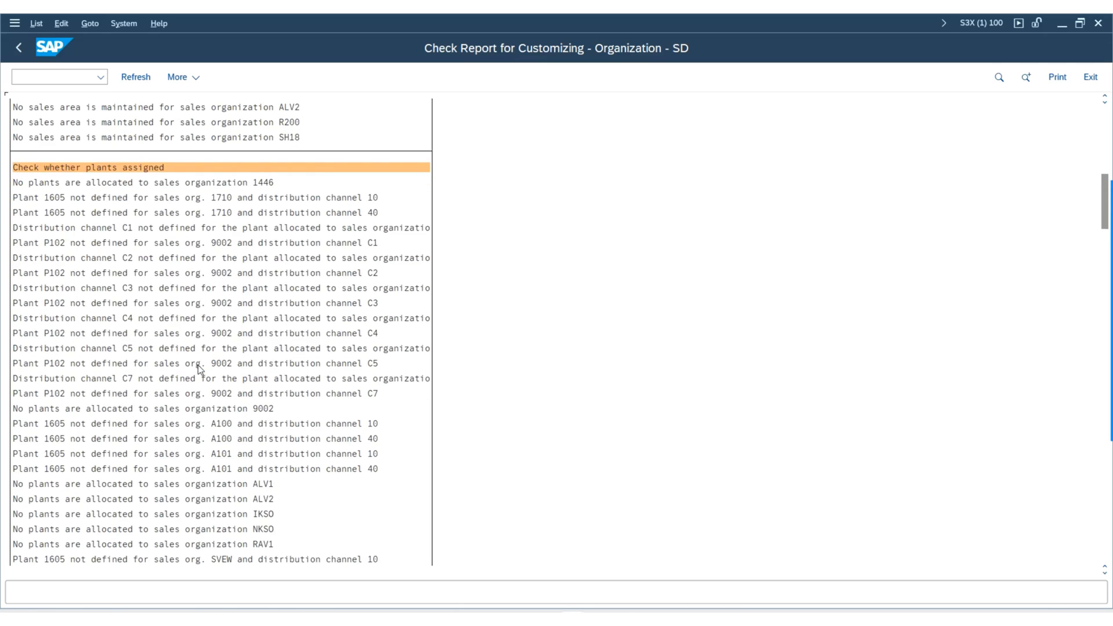
{"action": "scroll", "coordinate": [199, 369], "scroll_direction": "down", "scroll_amount": 2}
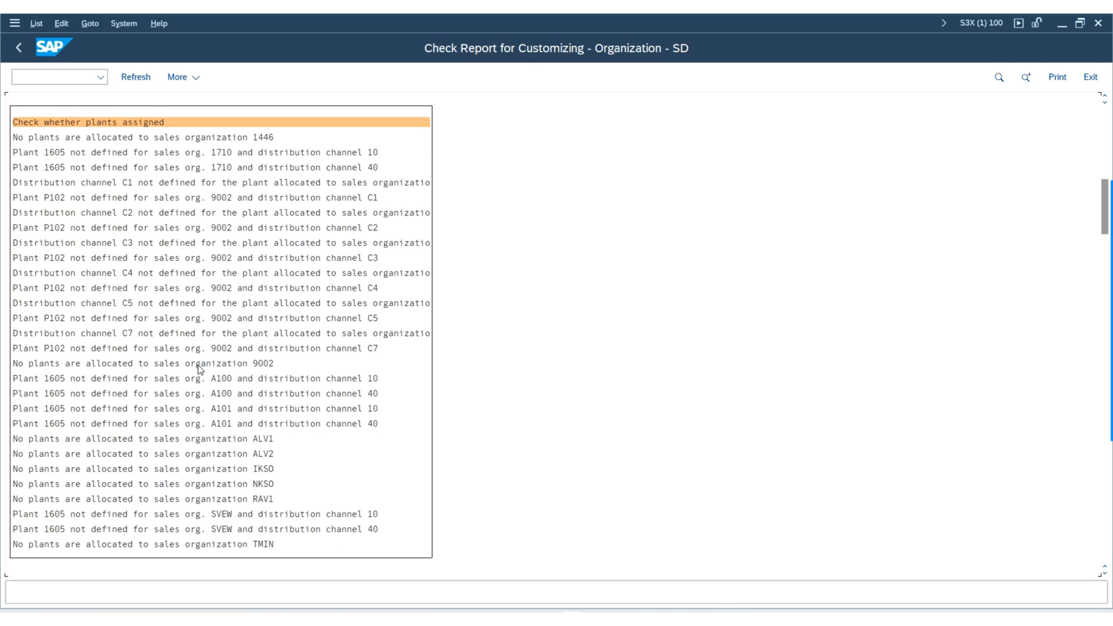
Examine the sales organization results of the check whether texts exist in the logon language.
{"action": "scroll", "coordinate": [199, 369], "scroll_direction": "down", "scroll_amount": 1}
{"action": "scroll", "coordinate": [200, 368], "scroll_direction": "down", "scroll_amount": 1}
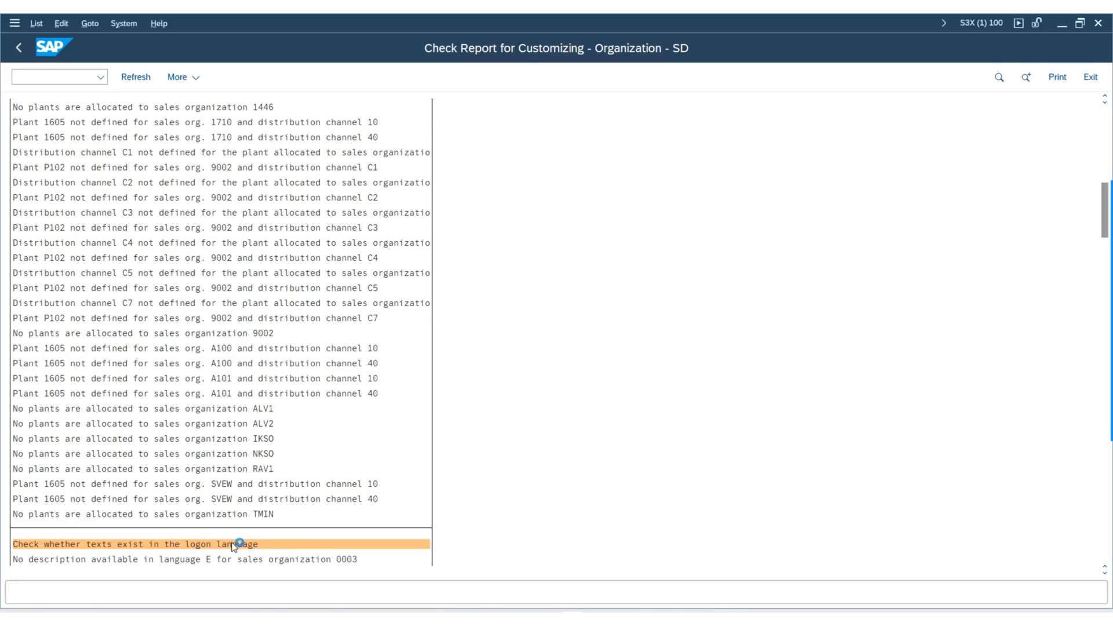
{"action": "scroll", "coordinate": [241, 536], "scroll_direction": "down", "scroll_amount": 1}
{"action": "scroll", "coordinate": [313, 476], "scroll_direction": "down", "scroll_amount": 1}
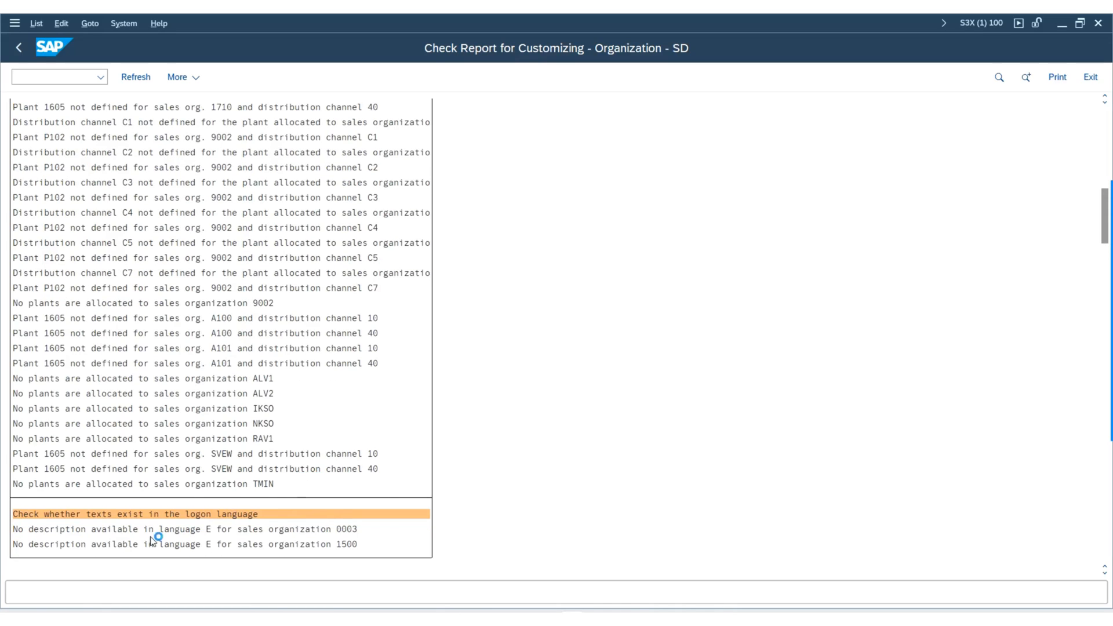
{"action": "scroll", "coordinate": [174, 533], "scroll_direction": "down", "scroll_amount": 1}
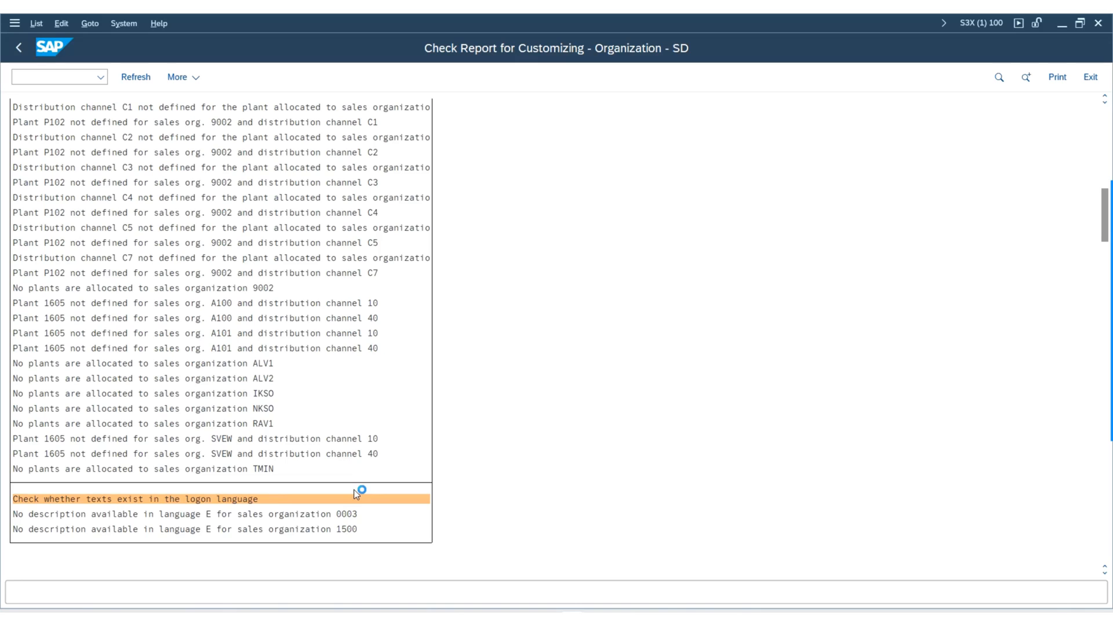
Examine the master record conversion results in the distribution channels section of the check report.
{"action": "scroll", "coordinate": [355, 494], "scroll_direction": "down", "scroll_amount": 1}
{"action": "scroll", "coordinate": [186, 548], "scroll_direction": "down", "scroll_amount": 1}
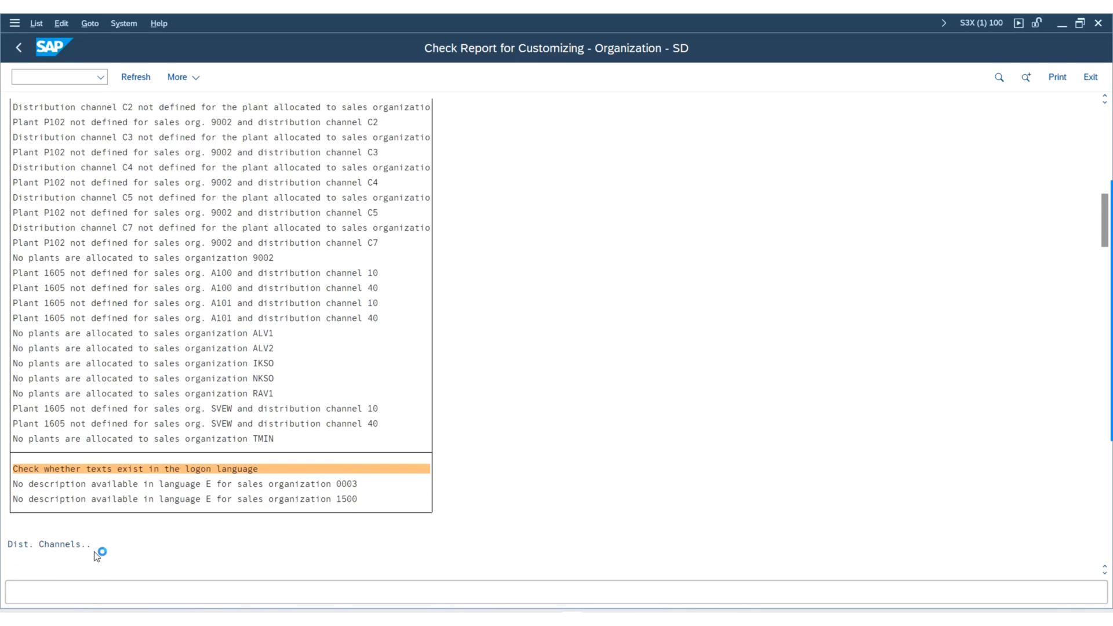
{"action": "scroll", "coordinate": [76, 543], "scroll_direction": "down", "scroll_amount": 1}
{"action": "scroll", "coordinate": [99, 531], "scroll_direction": "down", "scroll_amount": 1}
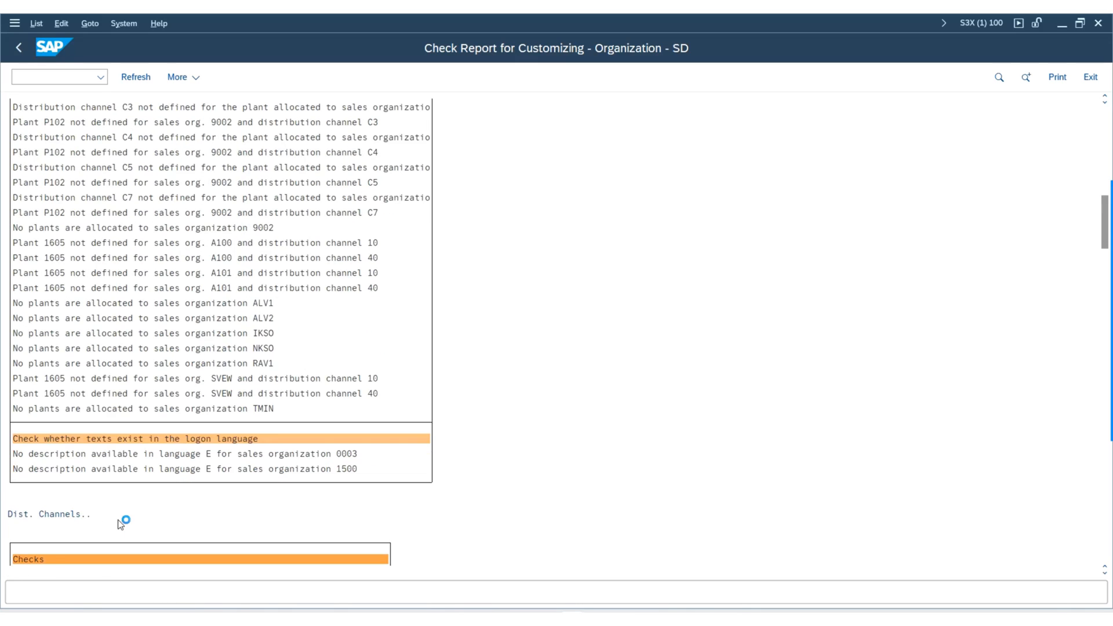
{"action": "scroll", "coordinate": [98, 533], "scroll_direction": "down", "scroll_amount": 1}
{"action": "scroll", "coordinate": [87, 532], "scroll_direction": "down", "scroll_amount": 3}
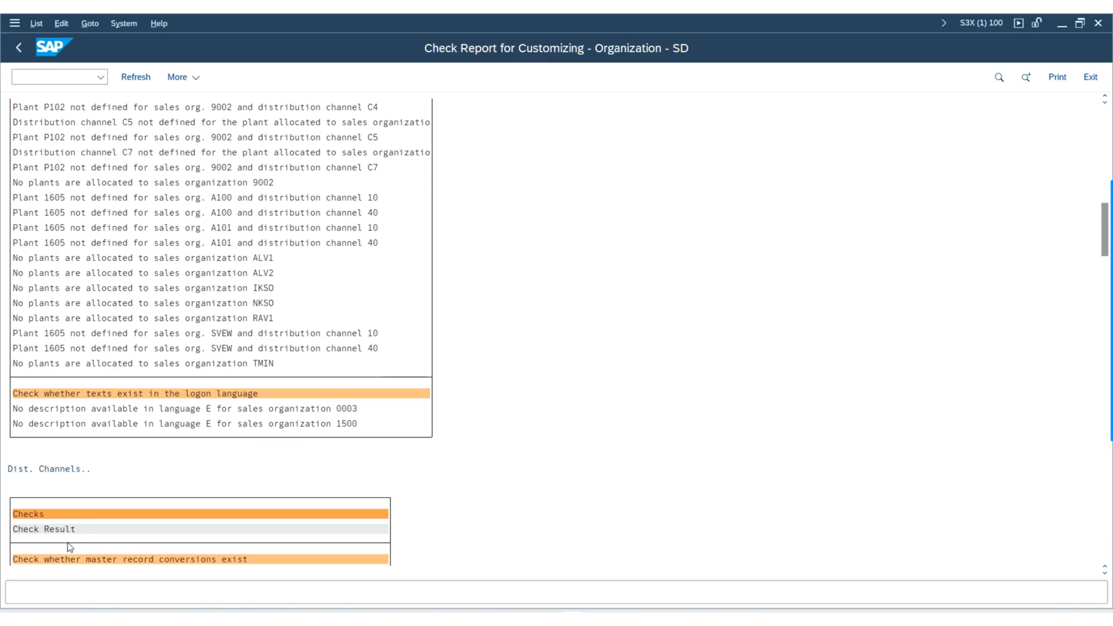
{"action": "scroll", "coordinate": [74, 529], "scroll_direction": "down", "scroll_amount": 2}
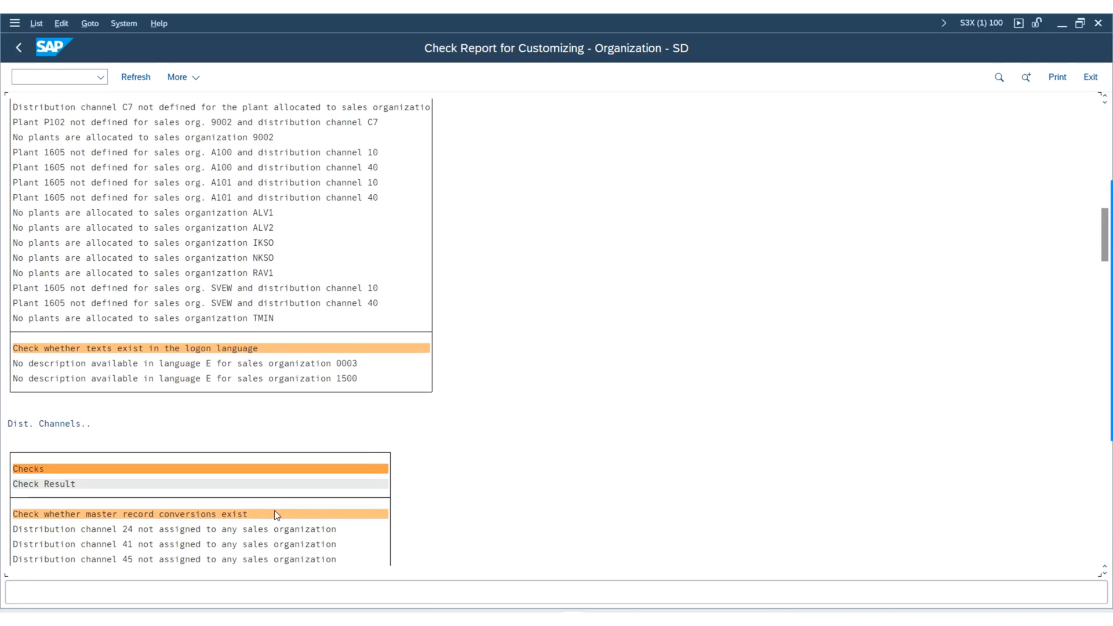
{"action": "scroll", "coordinate": [273, 511], "scroll_direction": "down", "scroll_amount": 2}
{"action": "scroll", "coordinate": [277, 513], "scroll_direction": "down", "scroll_amount": 3}
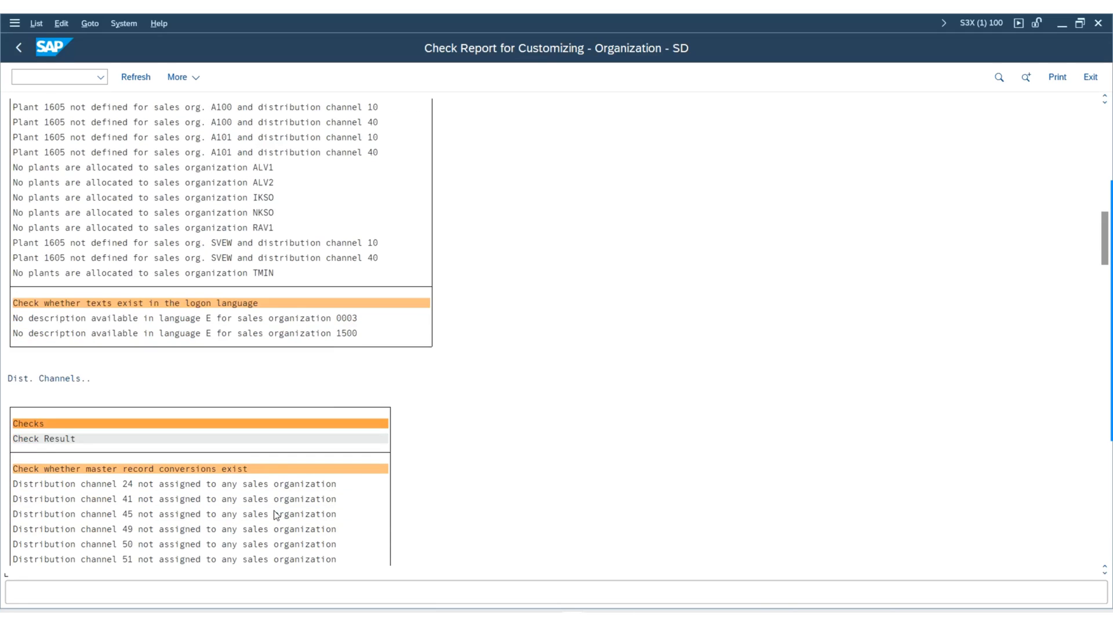
{"action": "scroll", "coordinate": [276, 513], "scroll_direction": "down", "scroll_amount": 2}
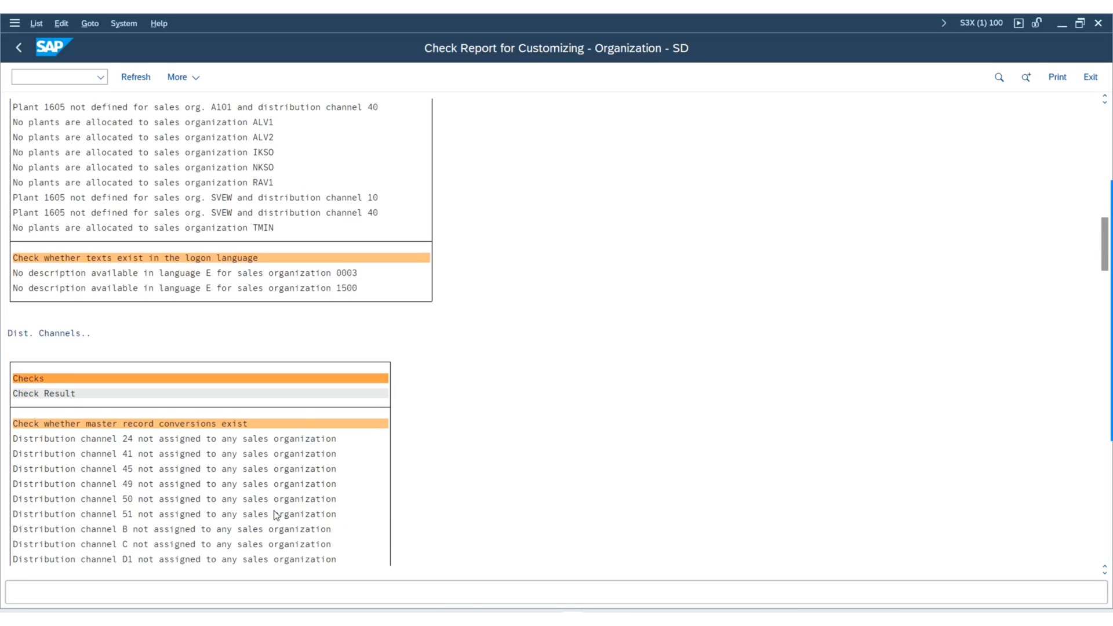
{"action": "scroll", "coordinate": [277, 513], "scroll_direction": "down", "scroll_amount": 2}
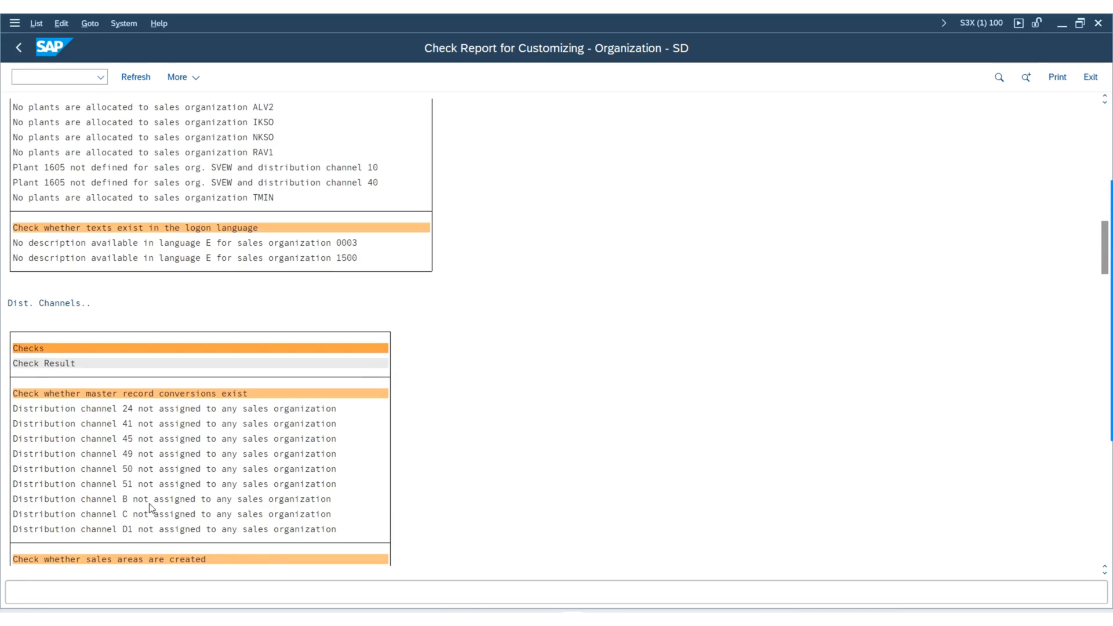
{"action": "scroll", "coordinate": [145, 457], "scroll_direction": "down", "scroll_amount": 2}
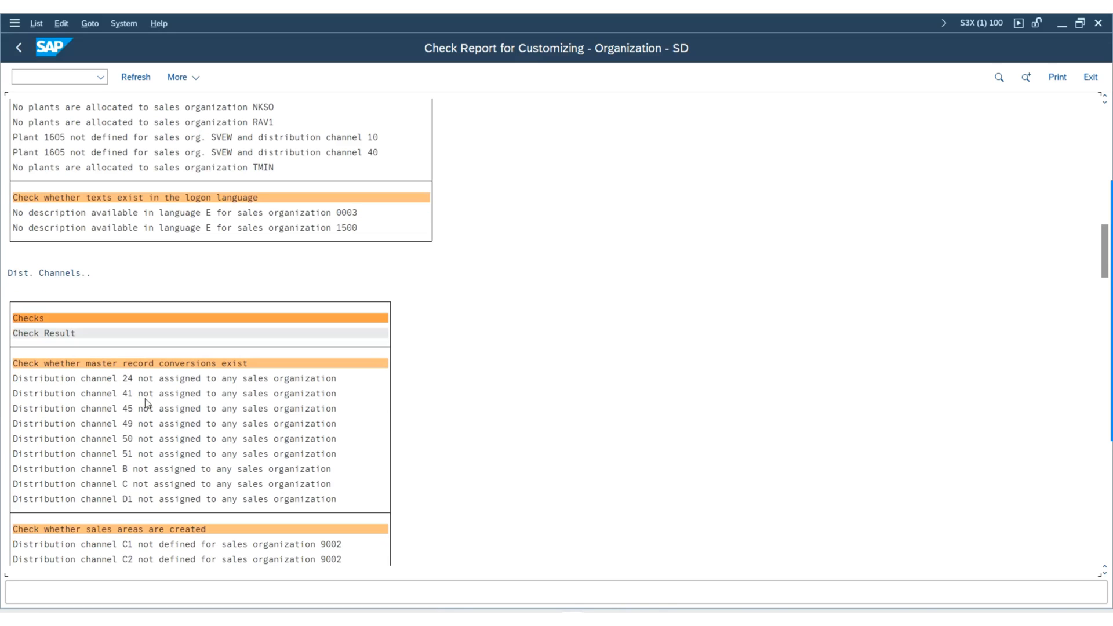
{"action": "scroll", "coordinate": [147, 430], "scroll_direction": "down", "scroll_amount": 5}
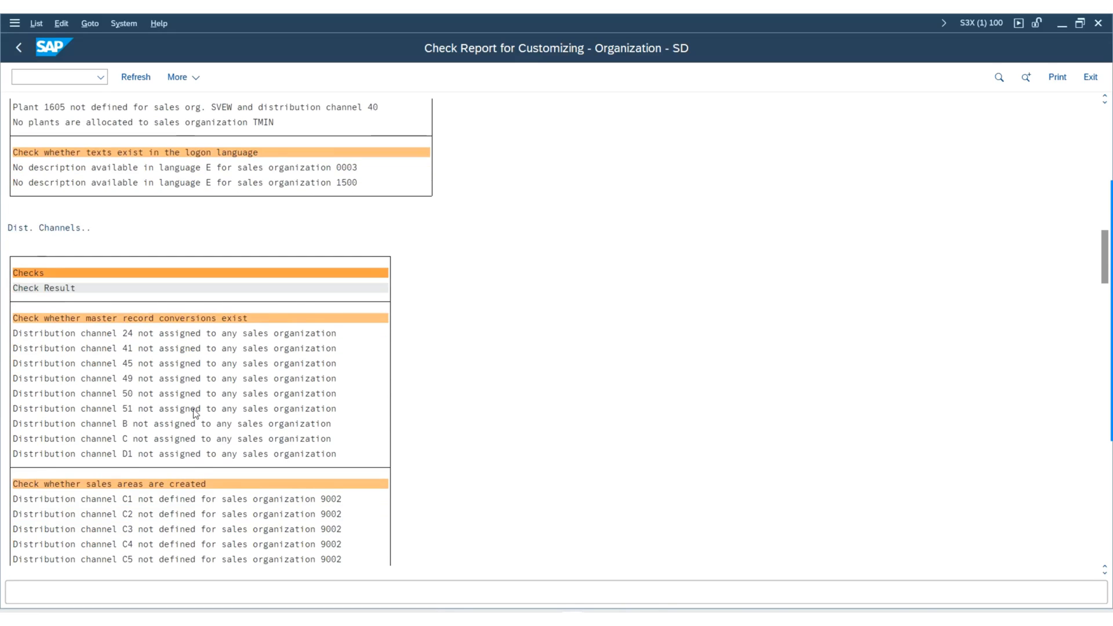
Examine the sales area and logon language text check results for the distribution channels.
{"action": "scroll", "coordinate": [185, 396], "scroll_direction": "down", "scroll_amount": 3}
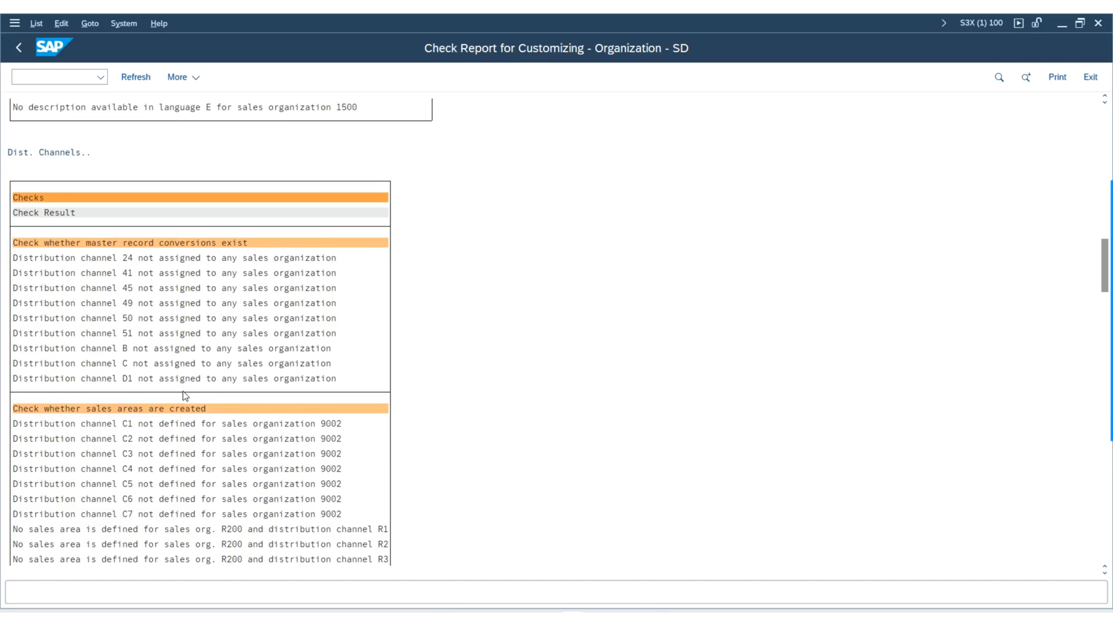
{"action": "scroll", "coordinate": [155, 398], "scroll_direction": "down", "scroll_amount": 2}
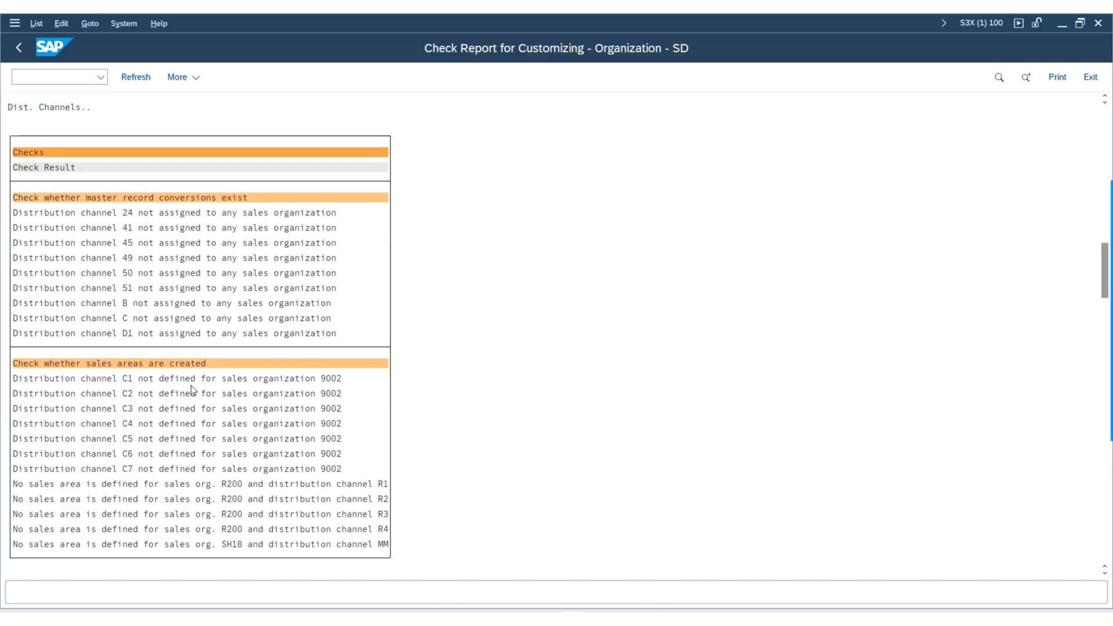
{"action": "scroll", "coordinate": [191, 389], "scroll_direction": "down", "scroll_amount": 2}
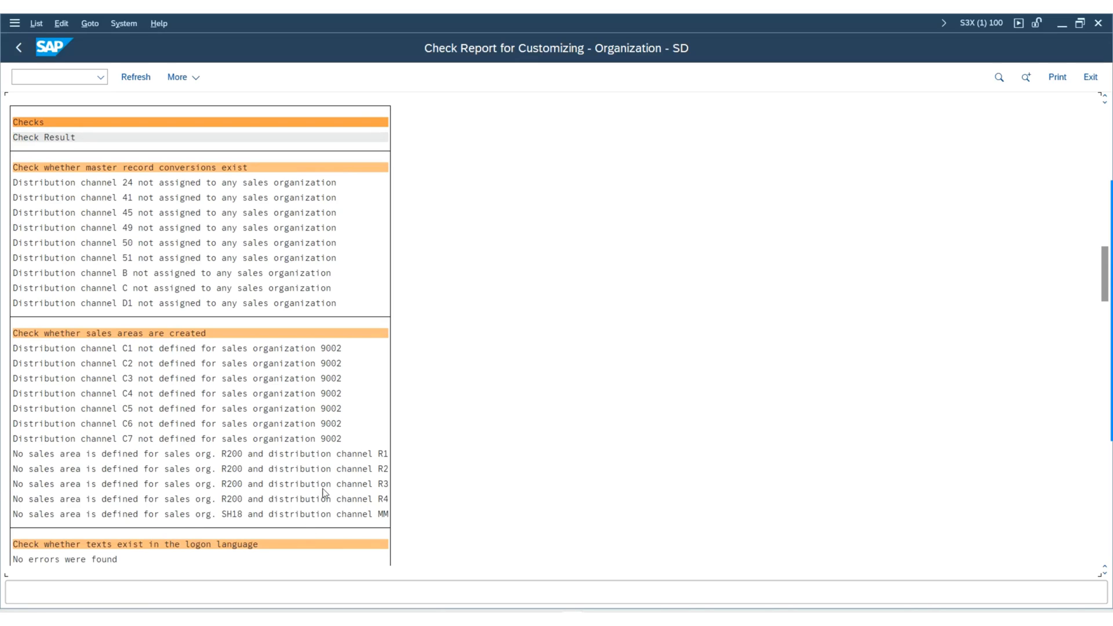
{"action": "scroll", "coordinate": [336, 471], "scroll_direction": "down", "scroll_amount": 2}
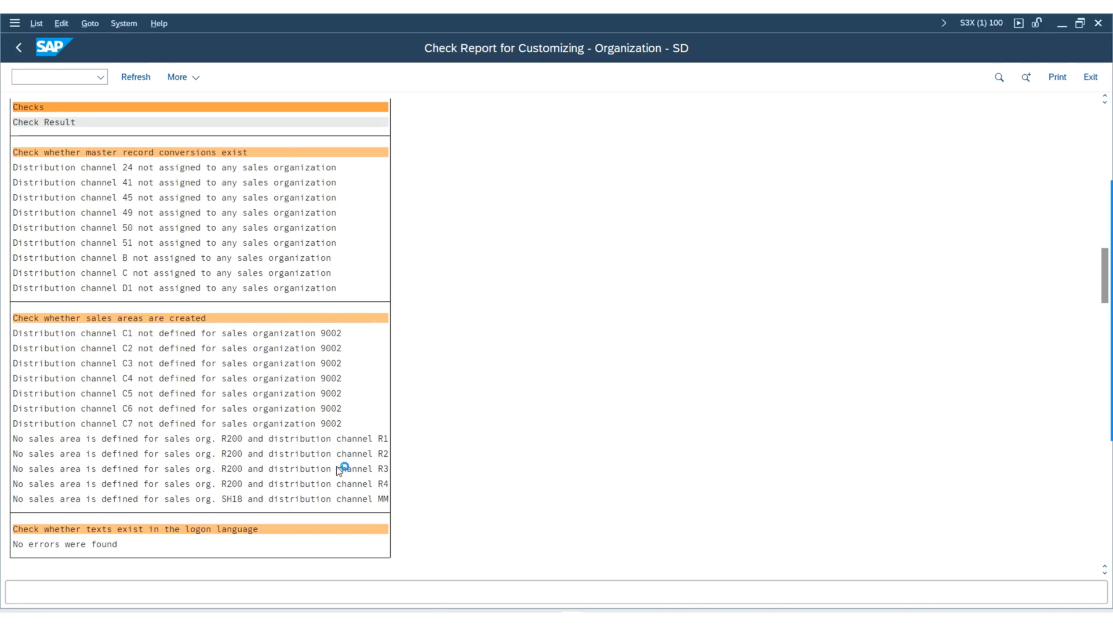
{"action": "scroll", "coordinate": [290, 471], "scroll_direction": "down", "scroll_amount": 1}
{"action": "scroll", "coordinate": [29, 516], "scroll_direction": "down", "scroll_amount": 1}
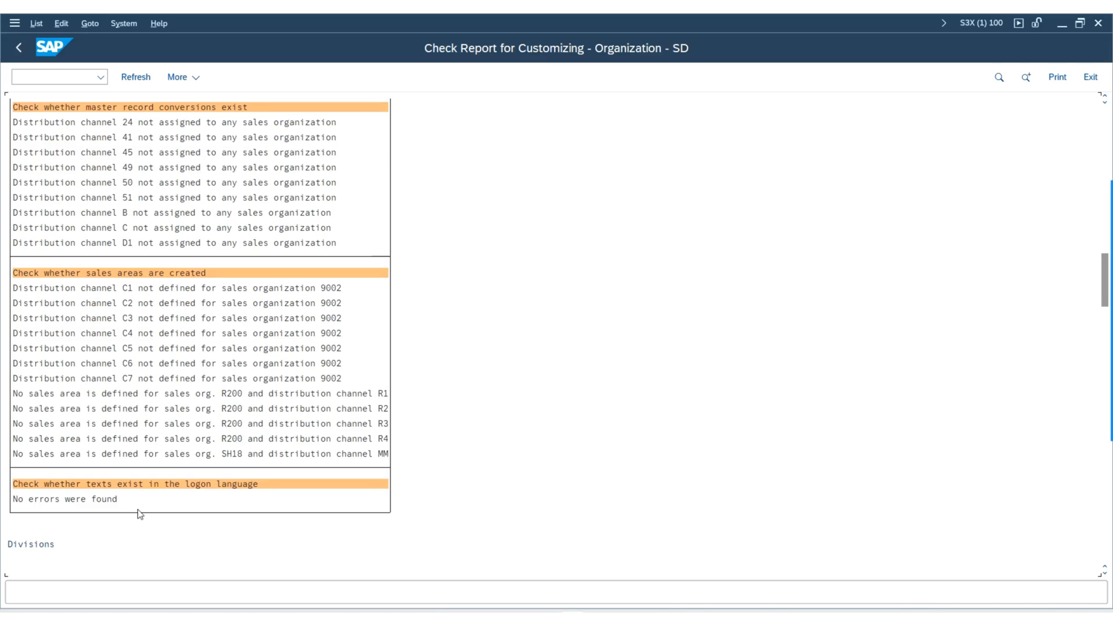
Examine the master record conversion results in the divisions section of the check report.
{"action": "scroll", "coordinate": [75, 502], "scroll_direction": "down", "scroll_amount": 4}
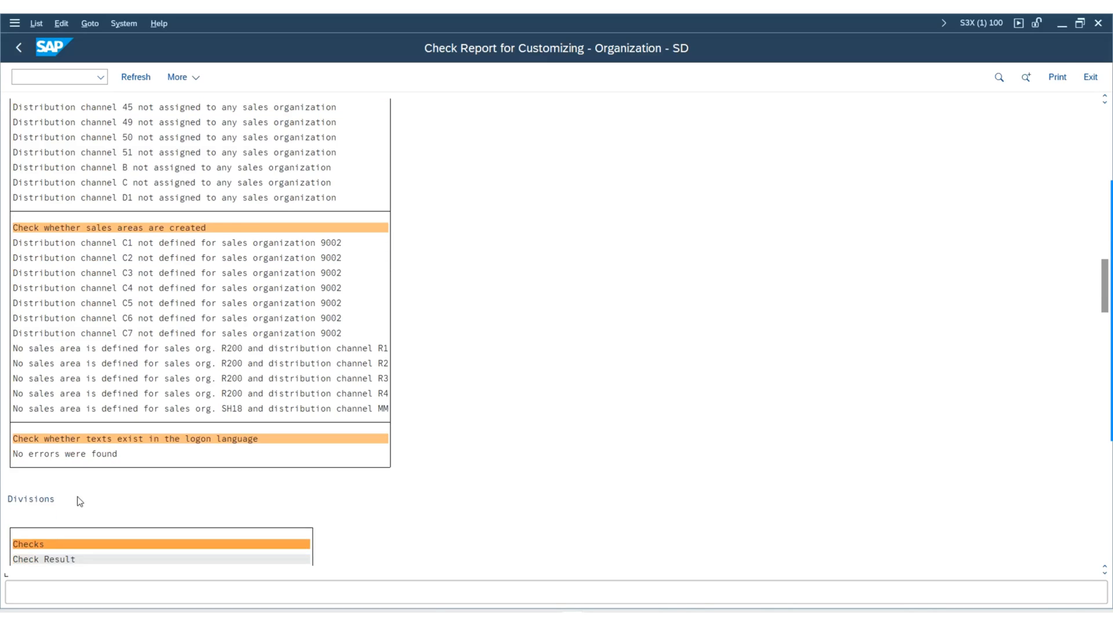
{"action": "scroll", "coordinate": [69, 501], "scroll_direction": "down", "scroll_amount": 4}
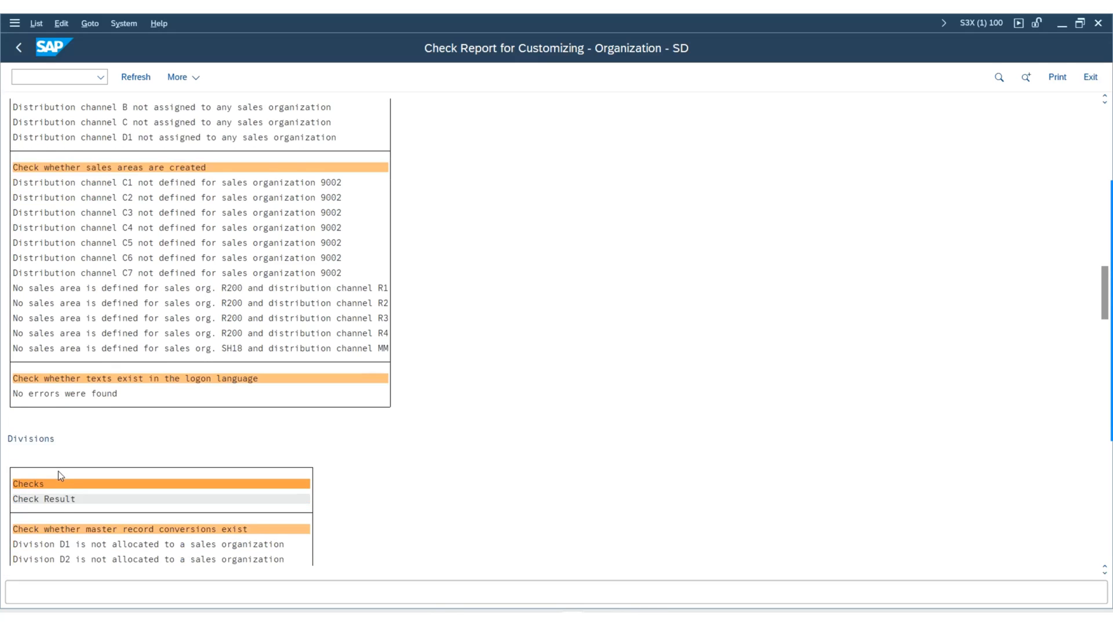
{"action": "scroll", "coordinate": [72, 493], "scroll_direction": "down", "scroll_amount": 4}
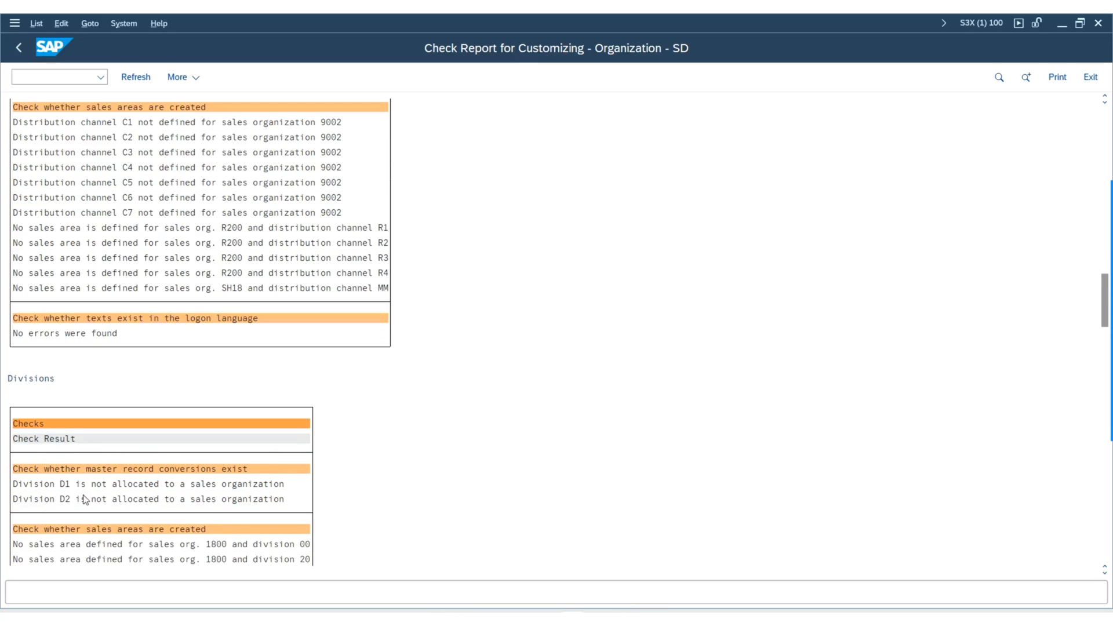
{"action": "scroll", "coordinate": [186, 486], "scroll_direction": "down", "scroll_amount": 2}
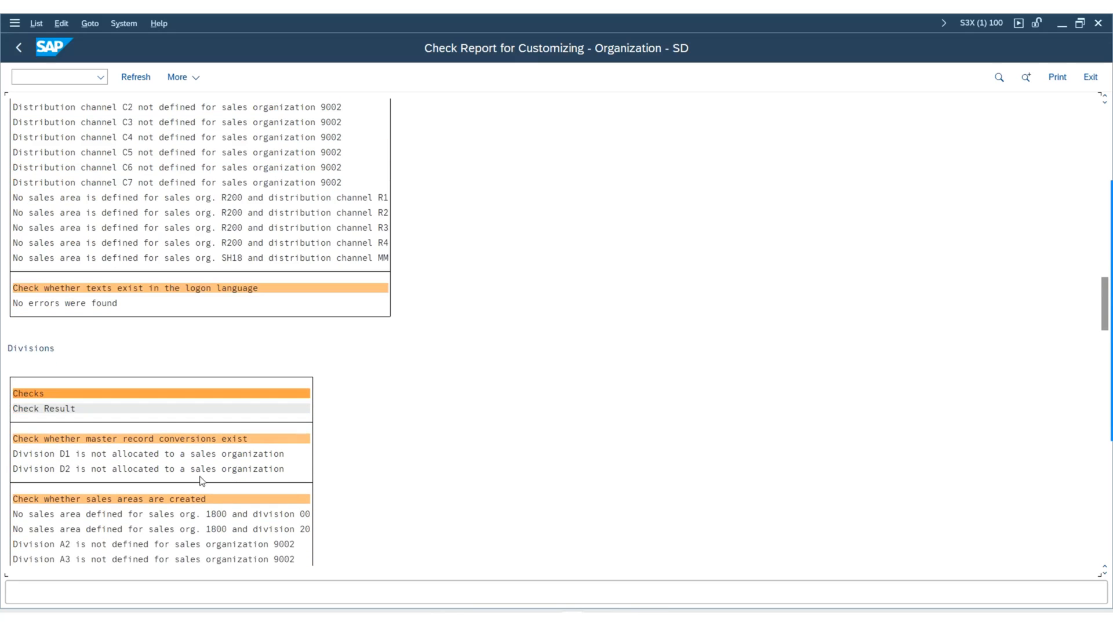
{"action": "scroll", "coordinate": [219, 473], "scroll_direction": "down", "scroll_amount": 1}
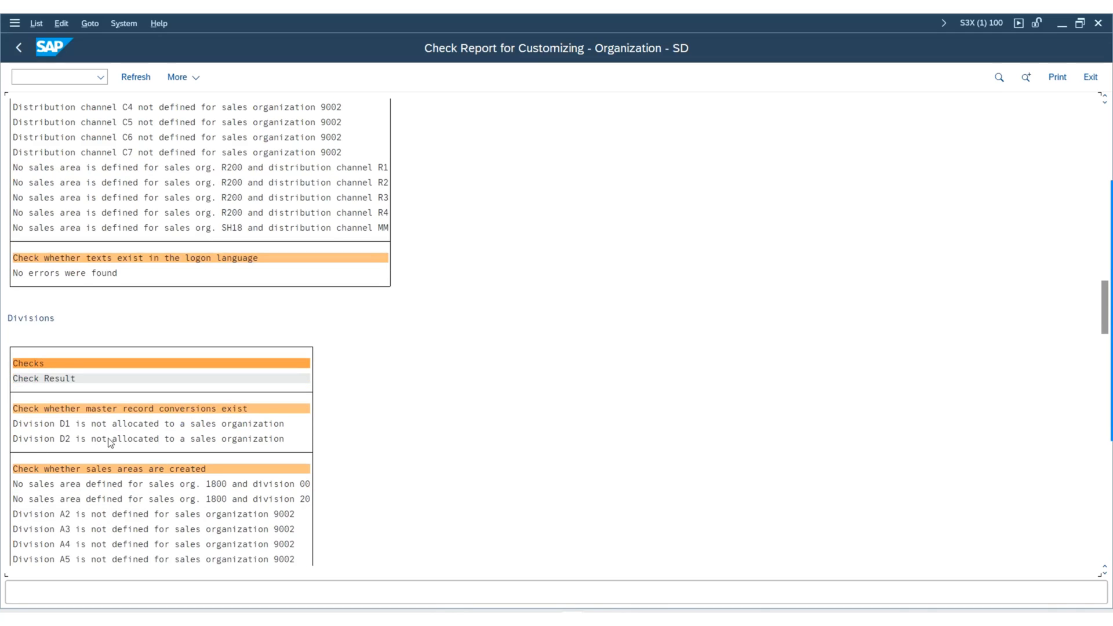
Examine the sales area and logon language text check results for the divisions.
{"action": "scroll", "coordinate": [118, 456], "scroll_direction": "down", "scroll_amount": 5}
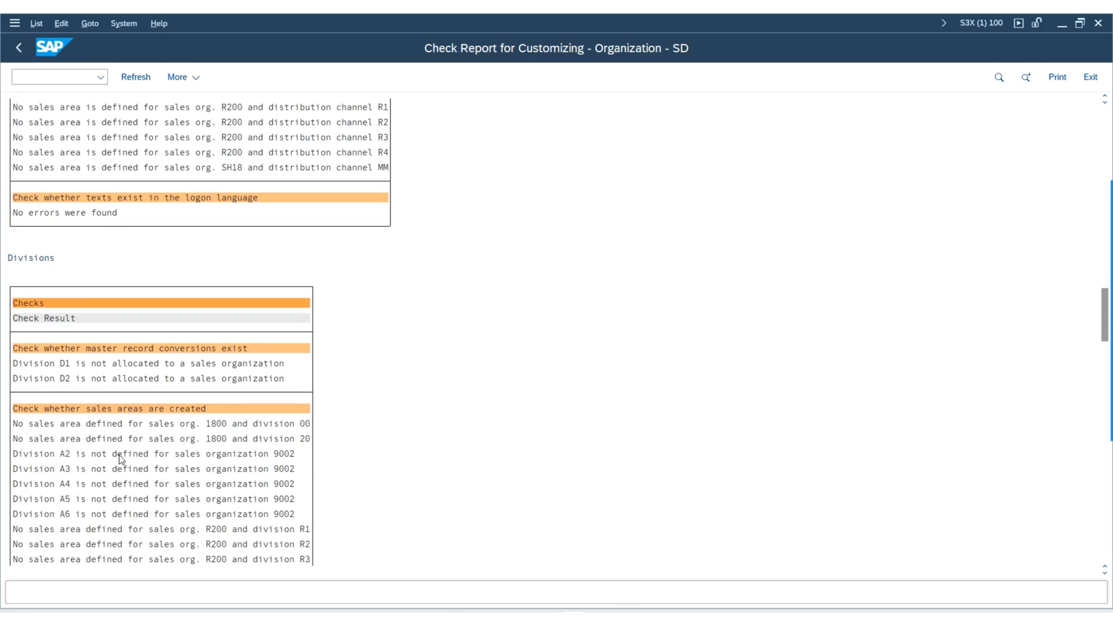
{"action": "scroll", "coordinate": [120, 459], "scroll_direction": "down", "scroll_amount": 5}
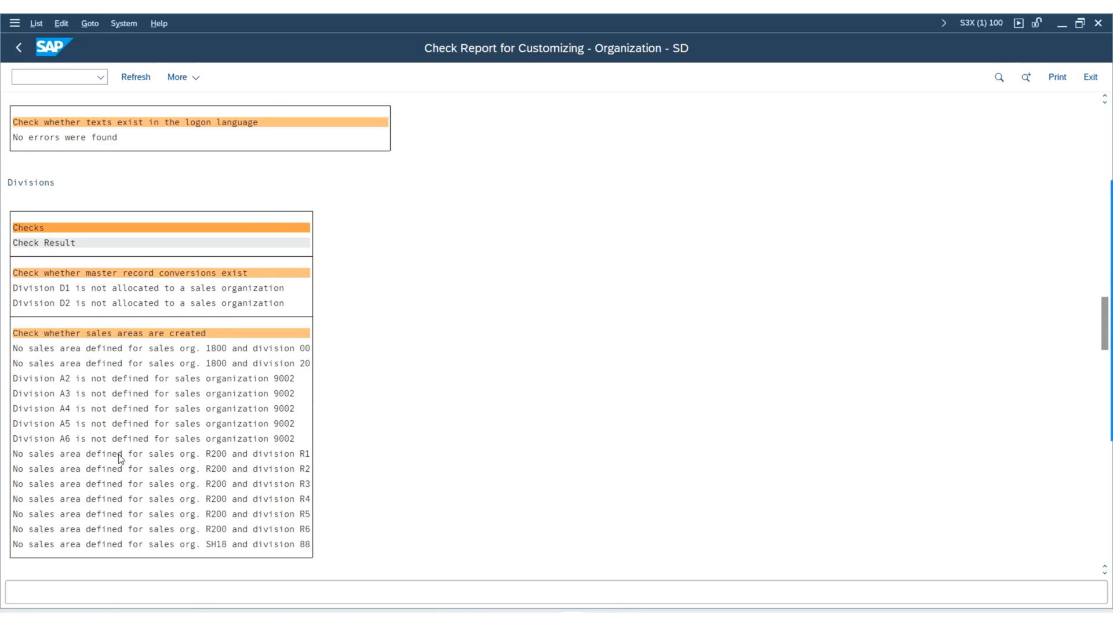
{"action": "scroll", "coordinate": [120, 459], "scroll_direction": "down", "scroll_amount": 4}
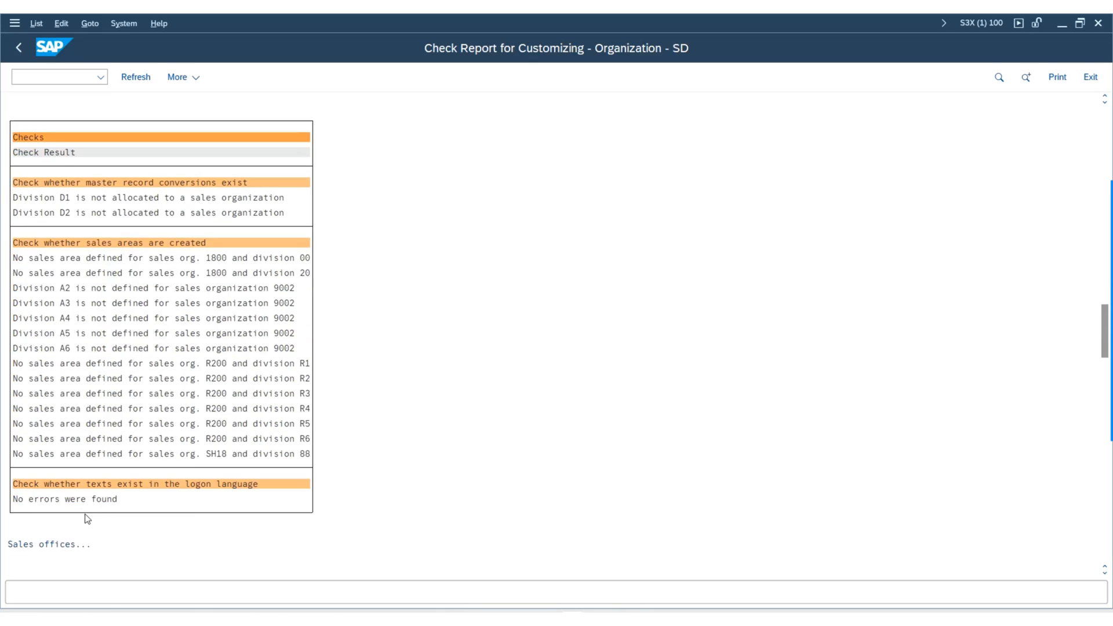
Examine the sales offices results of the check whether sales organizations are assigned.
{"action": "scroll", "coordinate": [24, 505], "scroll_direction": "down", "scroll_amount": 4}
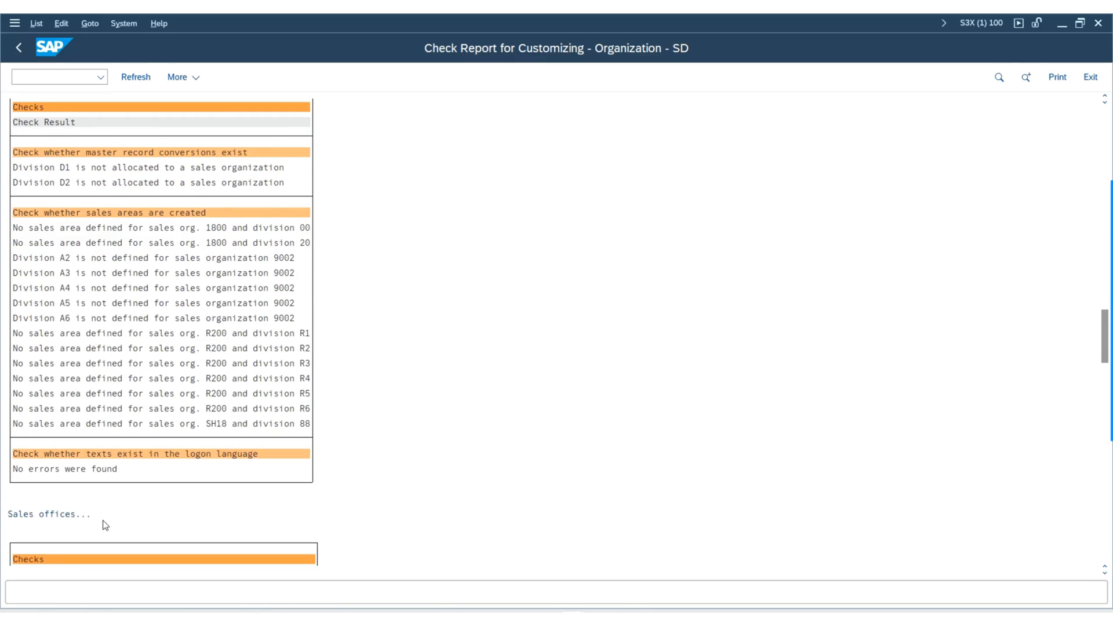
{"action": "scroll", "coordinate": [102, 524], "scroll_direction": "down", "scroll_amount": 5}
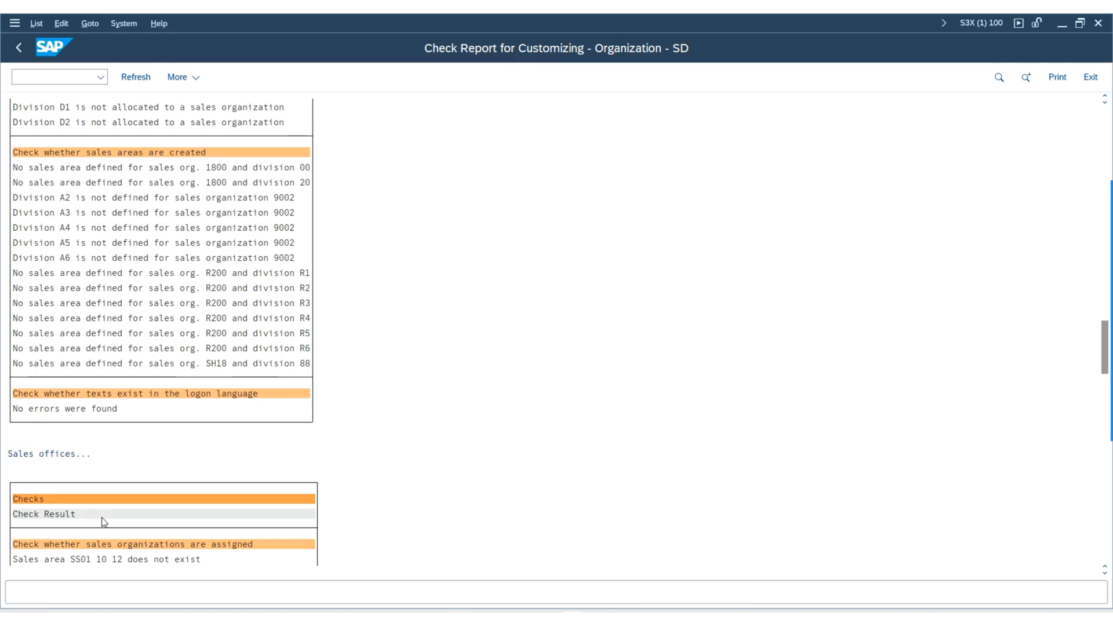
{"action": "scroll", "coordinate": [100, 516], "scroll_direction": "down", "scroll_amount": 5}
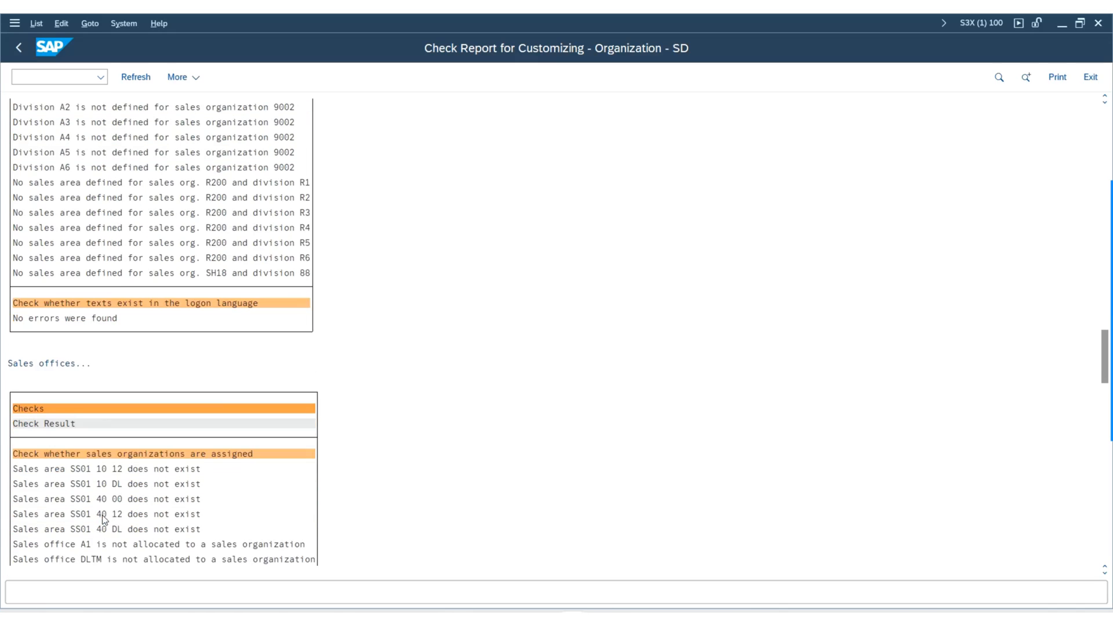
{"action": "scroll", "coordinate": [96, 497], "scroll_direction": "down", "scroll_amount": 2}
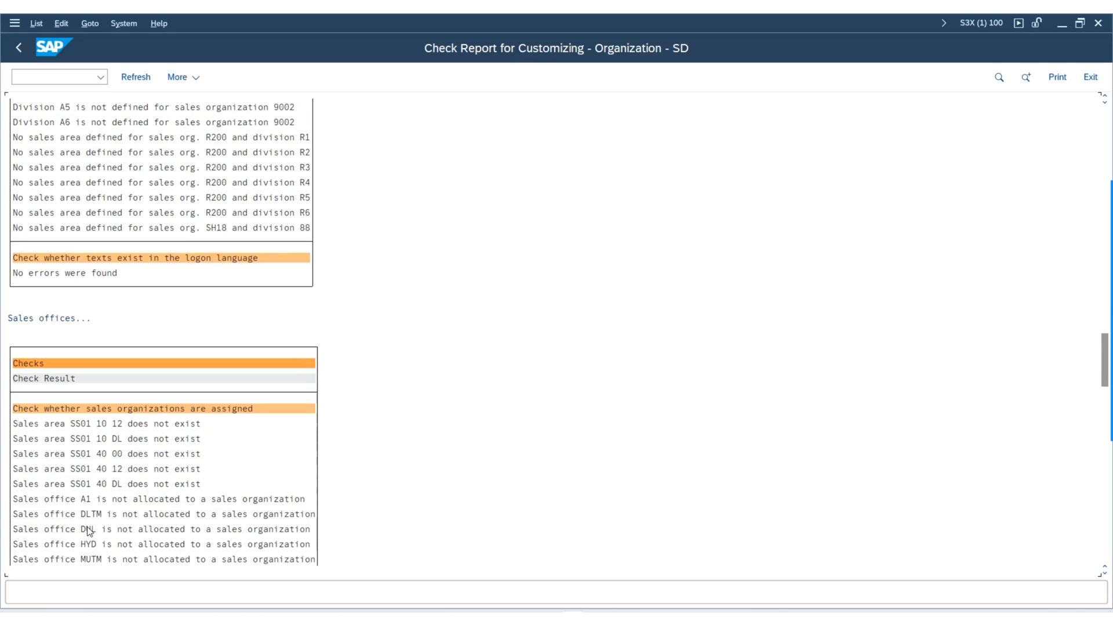
{"action": "scroll", "coordinate": [91, 527], "scroll_direction": "down", "scroll_amount": 1}
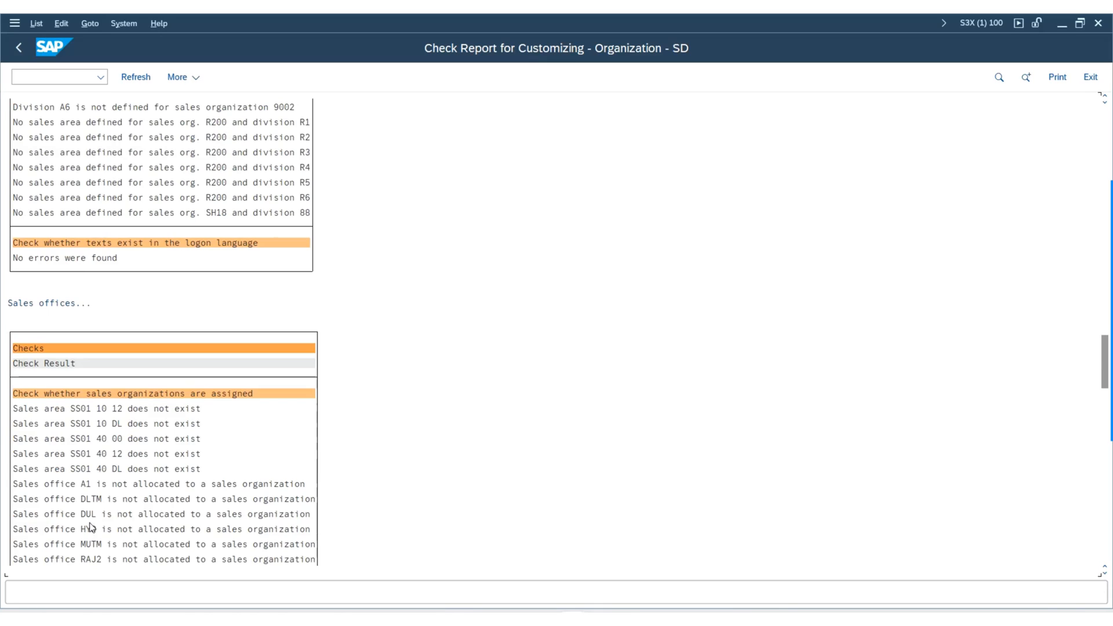
{"action": "scroll", "coordinate": [93, 521], "scroll_direction": "down", "scroll_amount": 1}
{"action": "scroll", "coordinate": [97, 515], "scroll_direction": "down", "scroll_amount": 2}
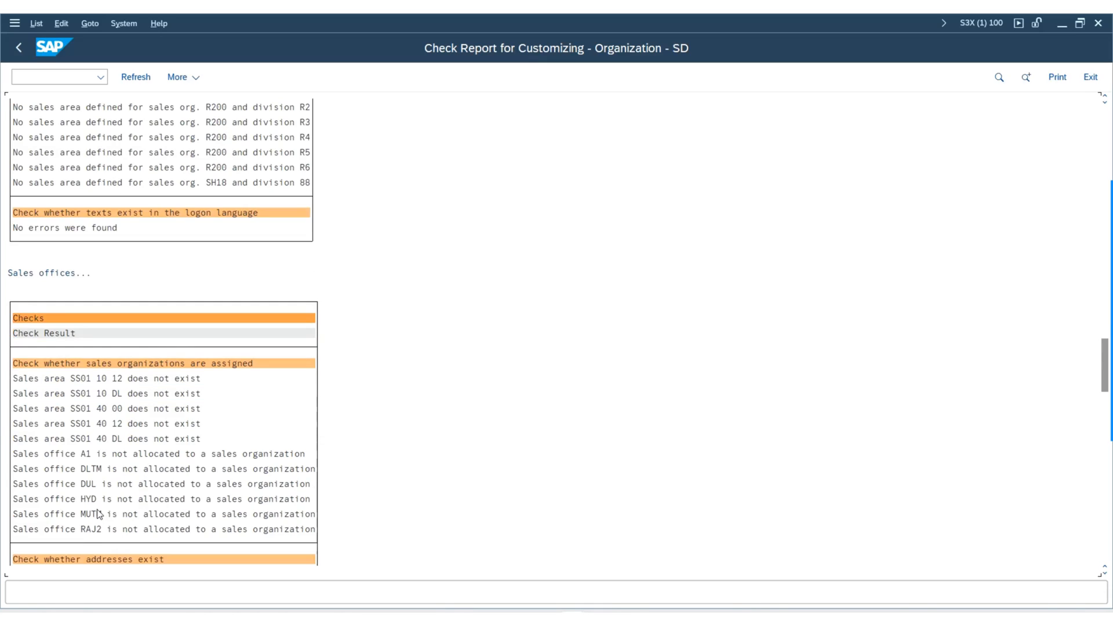
Examine the address and logon language text check results for the sales offices.
{"action": "scroll", "coordinate": [97, 514], "scroll_direction": "down", "scroll_amount": 2}
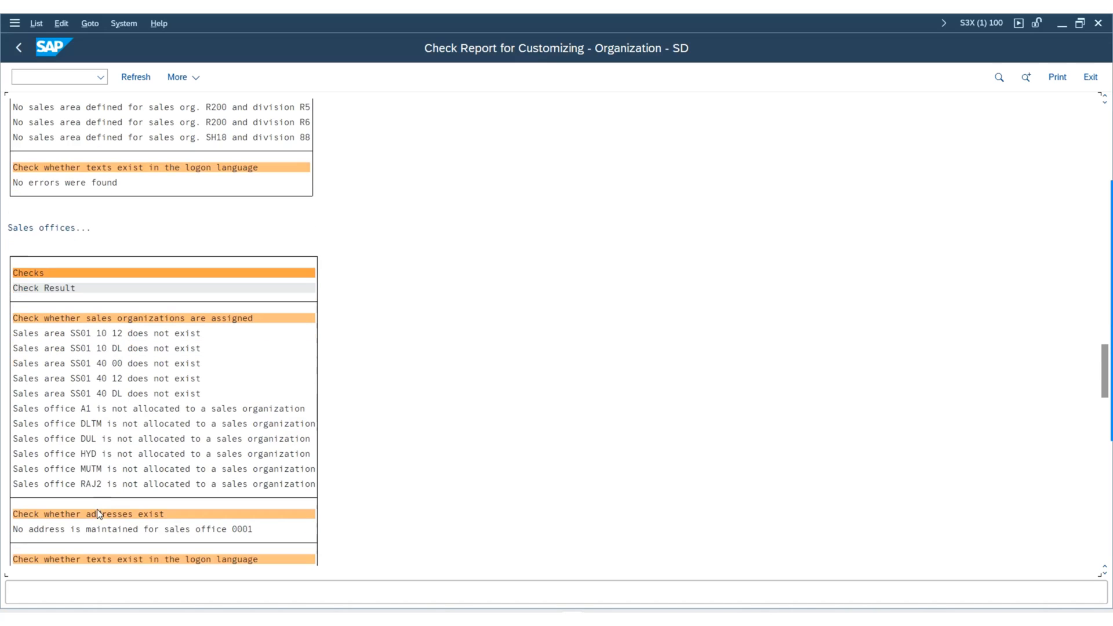
{"action": "scroll", "coordinate": [109, 515], "scroll_direction": "down", "scroll_amount": 4}
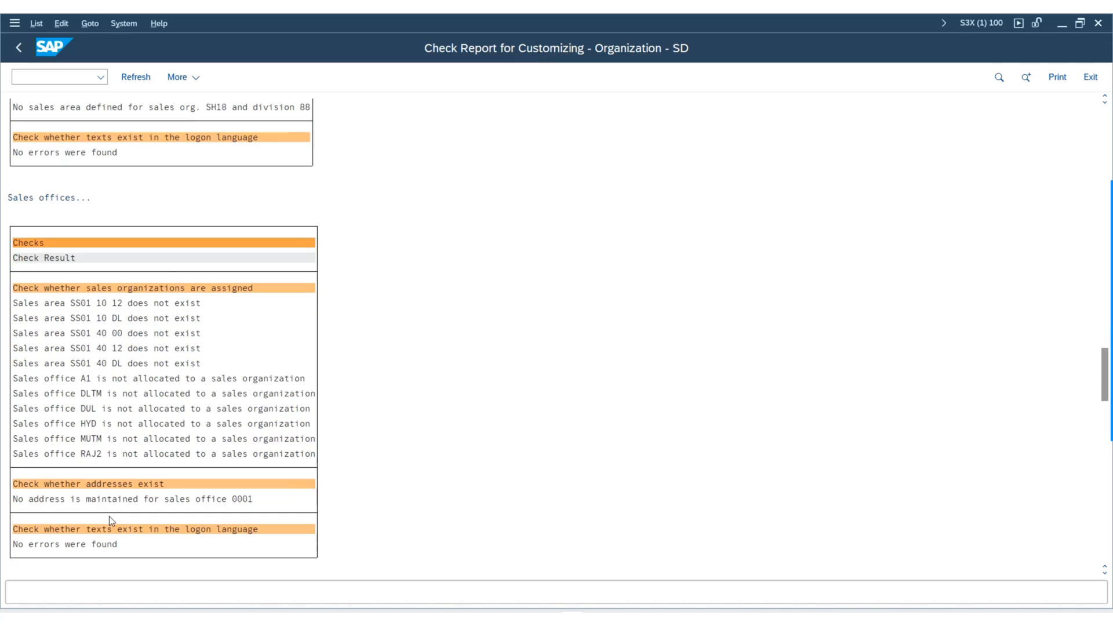
{"action": "scroll", "coordinate": [144, 517], "scroll_direction": "down", "scroll_amount": 5}
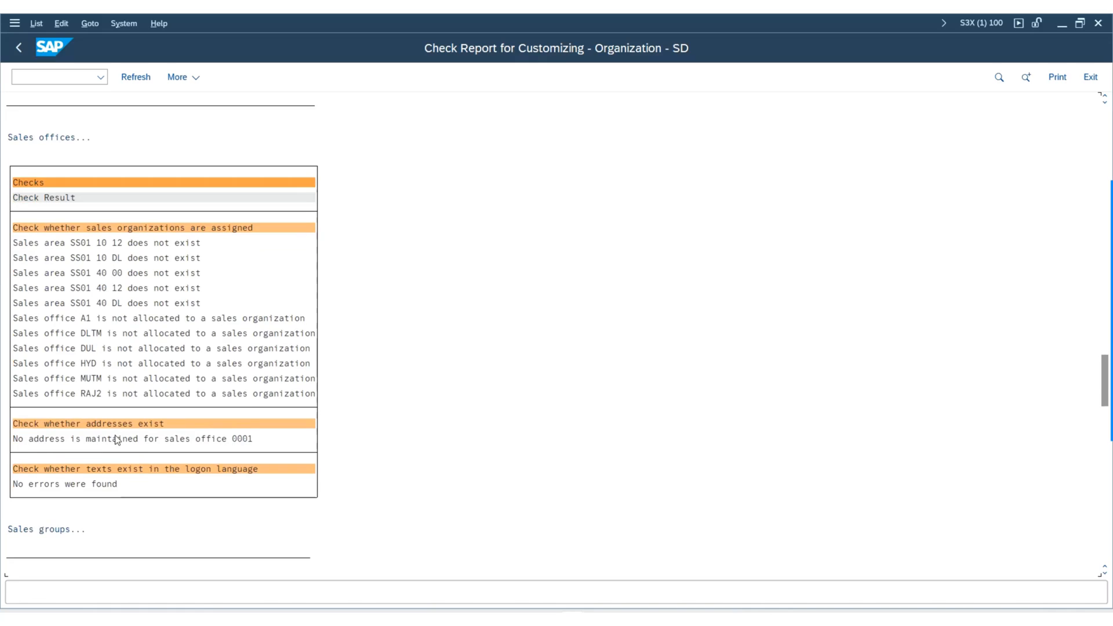
{"action": "scroll", "coordinate": [119, 438], "scroll_direction": "down", "scroll_amount": 1}
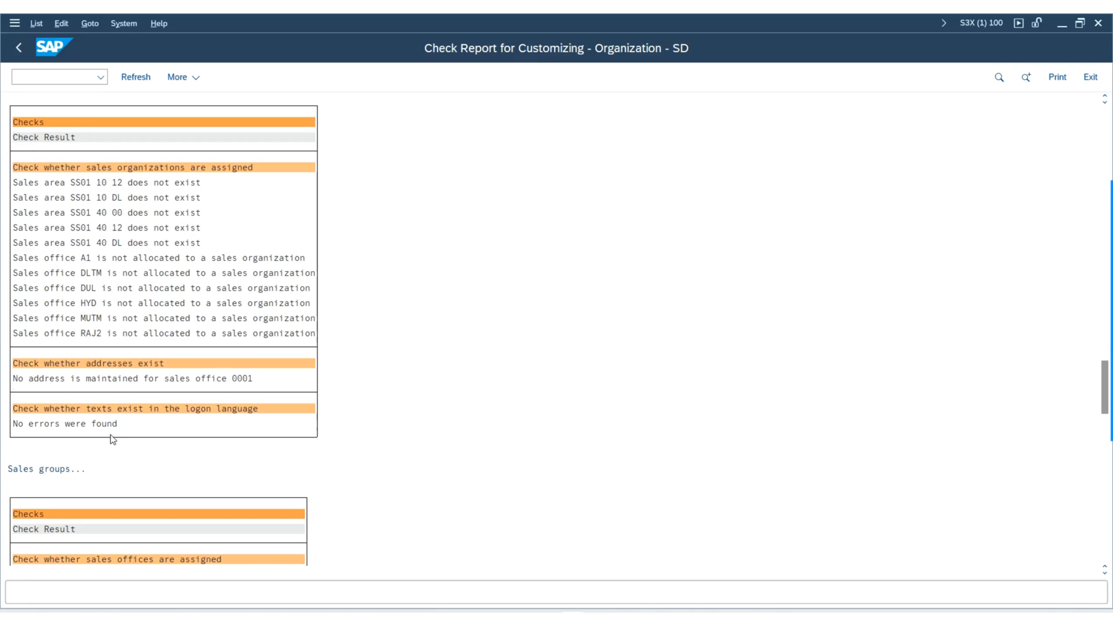
Examine the sales groups results of the check whether sales offices are assigned.
{"action": "scroll", "coordinate": [112, 439], "scroll_direction": "down", "scroll_amount": 5}
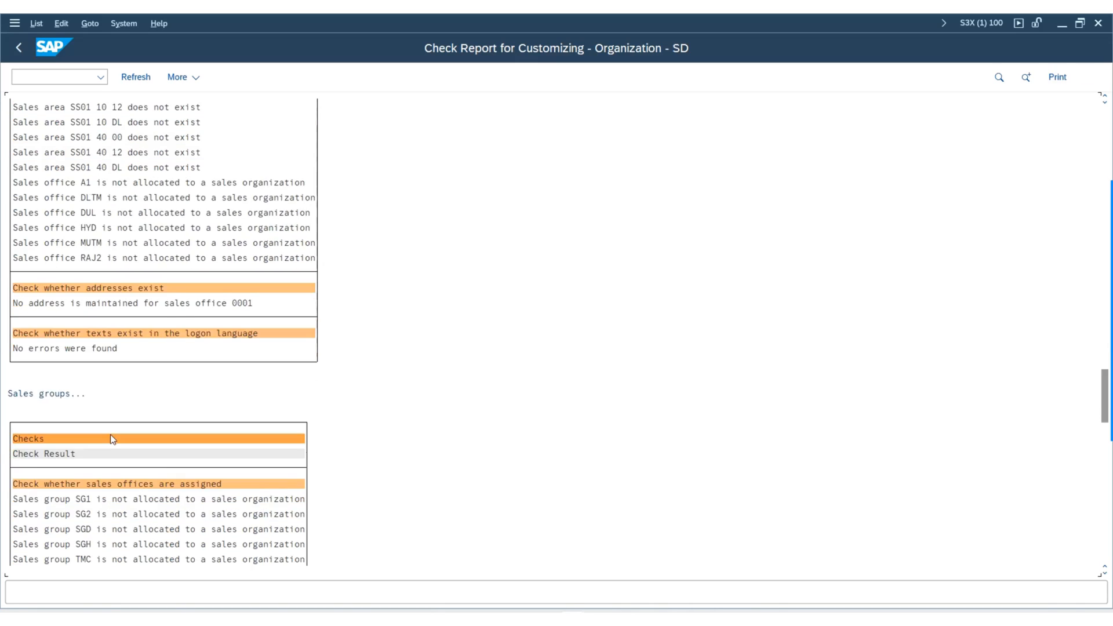
{"action": "scroll", "coordinate": [112, 439], "scroll_direction": "down", "scroll_amount": 1}
{"action": "scroll", "coordinate": [149, 479], "scroll_direction": "down", "scroll_amount": 1}
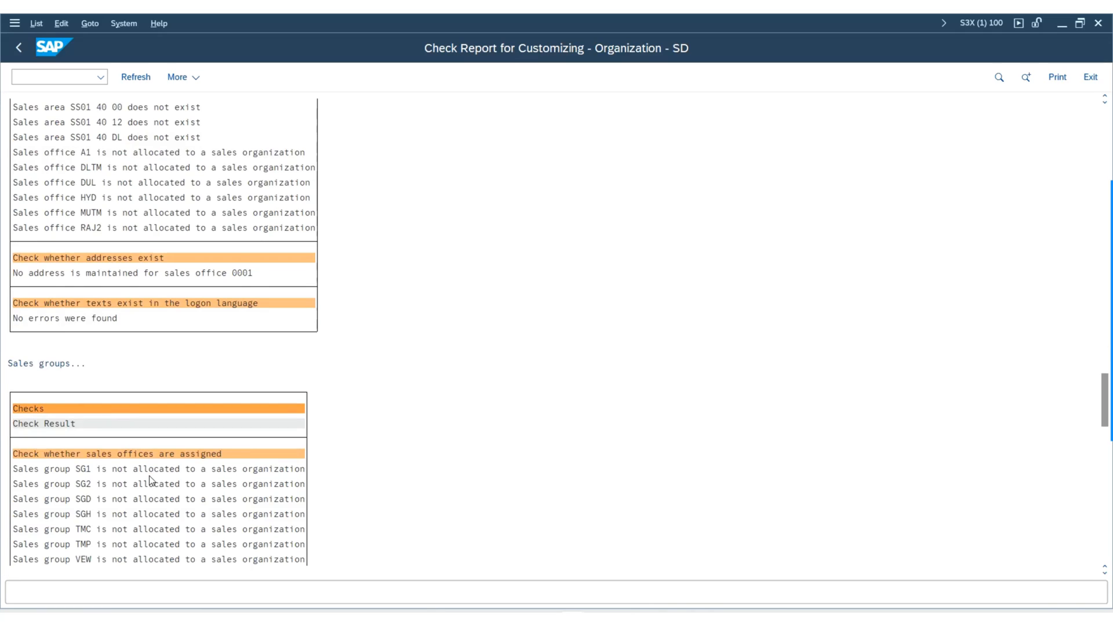
{"action": "scroll", "coordinate": [151, 481], "scroll_direction": "up", "scroll_amount": 1}
{"action": "scroll", "coordinate": [152, 480], "scroll_direction": "down", "scroll_amount": 1}
{"action": "scroll", "coordinate": [152, 481], "scroll_direction": "up", "scroll_amount": 1}
{"action": "scroll", "coordinate": [152, 481], "scroll_direction": "down", "scroll_amount": 1}
{"action": "scroll", "coordinate": [365, 510], "scroll_direction": "down", "scroll_amount": 2}
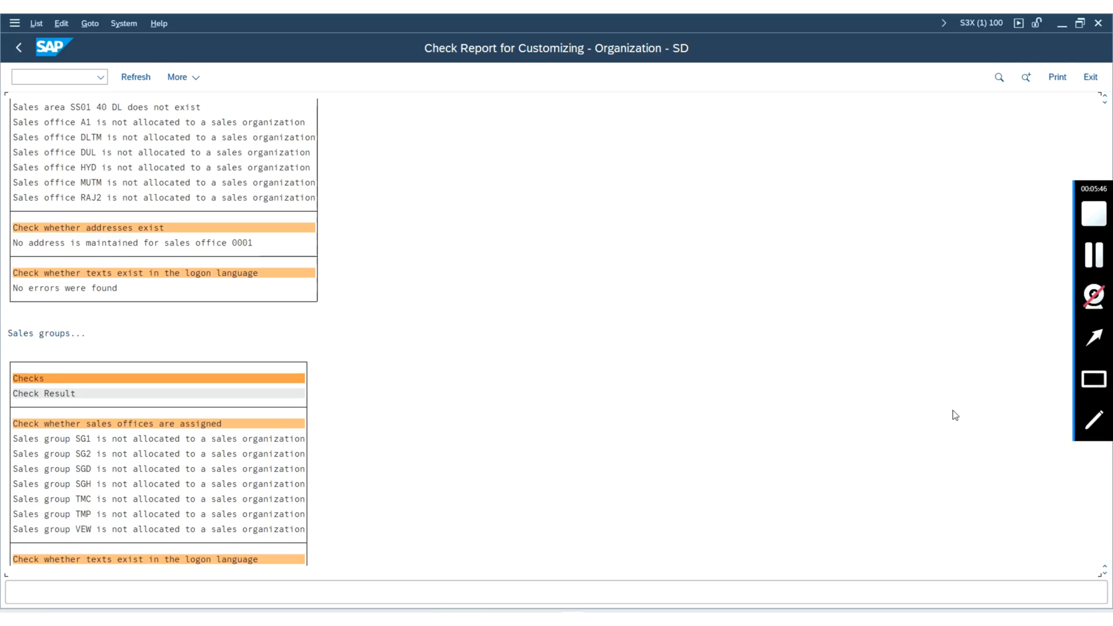
Examine the shipping points section for its plant assignment, shipping point assignment, address and logon language text checks.
{"action": "left_click_drag", "start_coordinate": [1104, 406], "coordinate": [1105, 471]}
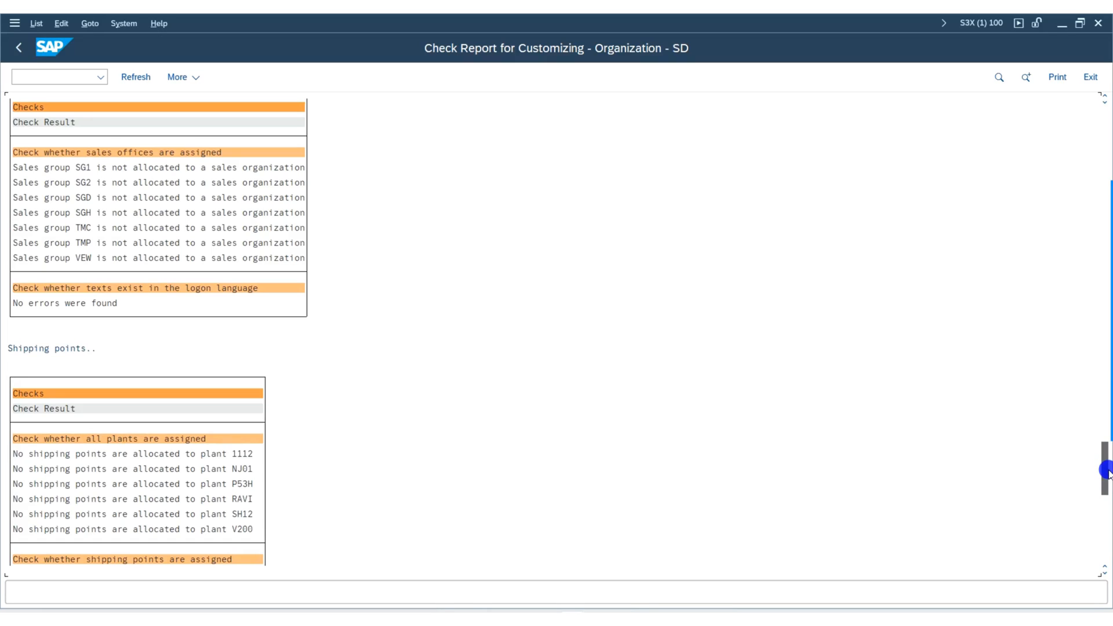
{"action": "left_click_drag", "start_coordinate": [1105, 470], "coordinate": [1106, 471]}
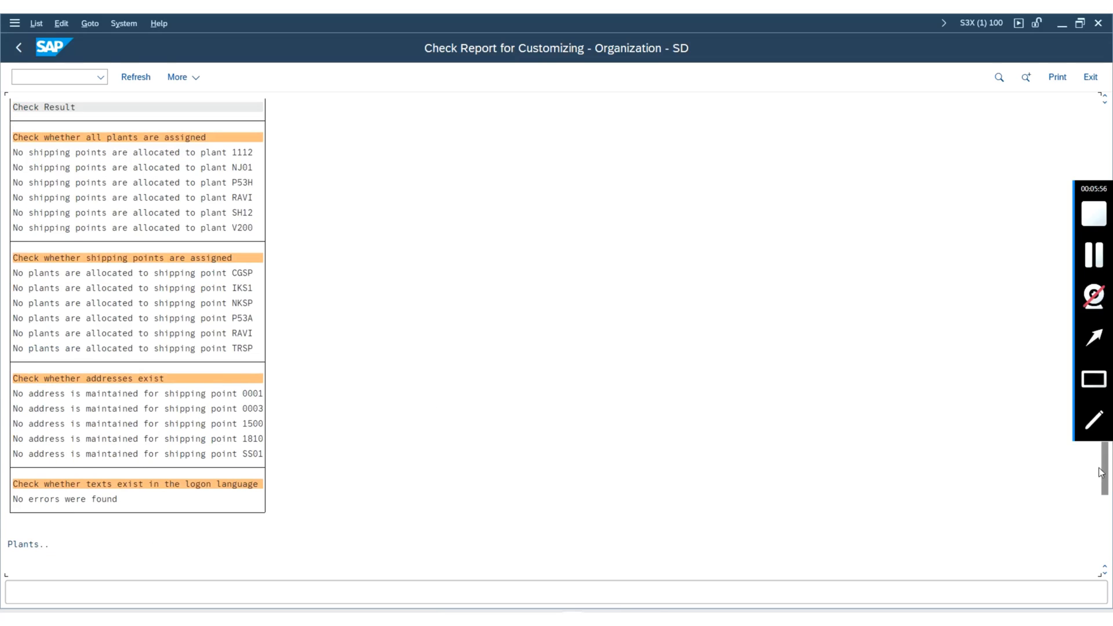
Examine the plants results of the check whether addresses exist and are complete.
{"action": "left_click_drag", "start_coordinate": [1103, 484], "coordinate": [1108, 525]}
{"action": "scroll", "coordinate": [573, 422], "scroll_direction": "down", "scroll_amount": 1}
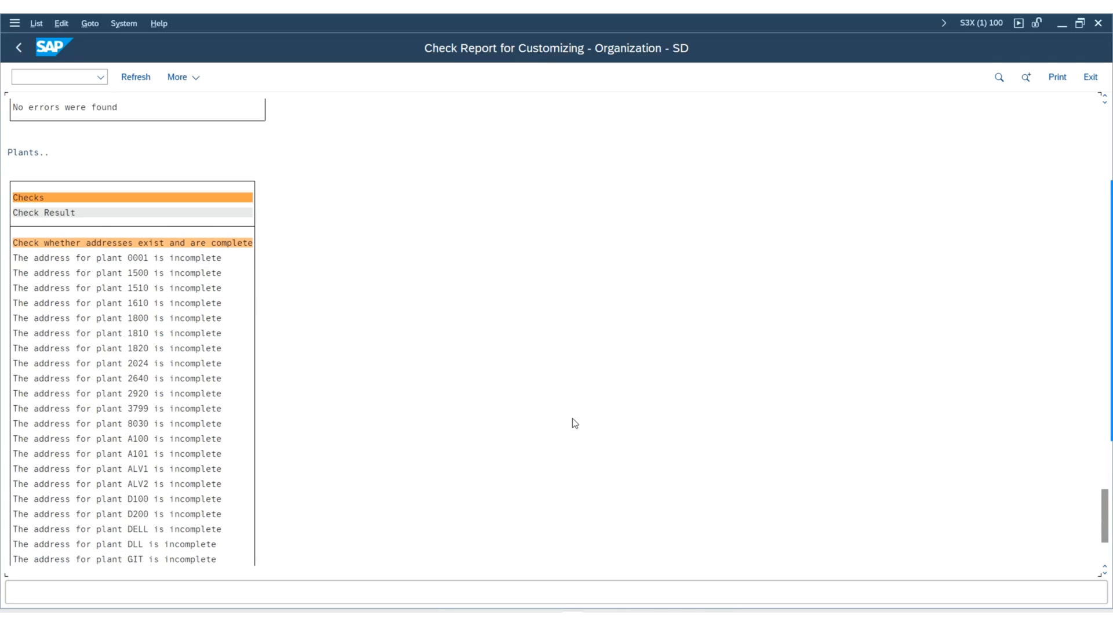
{"action": "scroll", "coordinate": [775, 437], "scroll_direction": "down", "scroll_amount": 1}
{"action": "scroll", "coordinate": [833, 452], "scroll_direction": "down", "scroll_amount": 5}
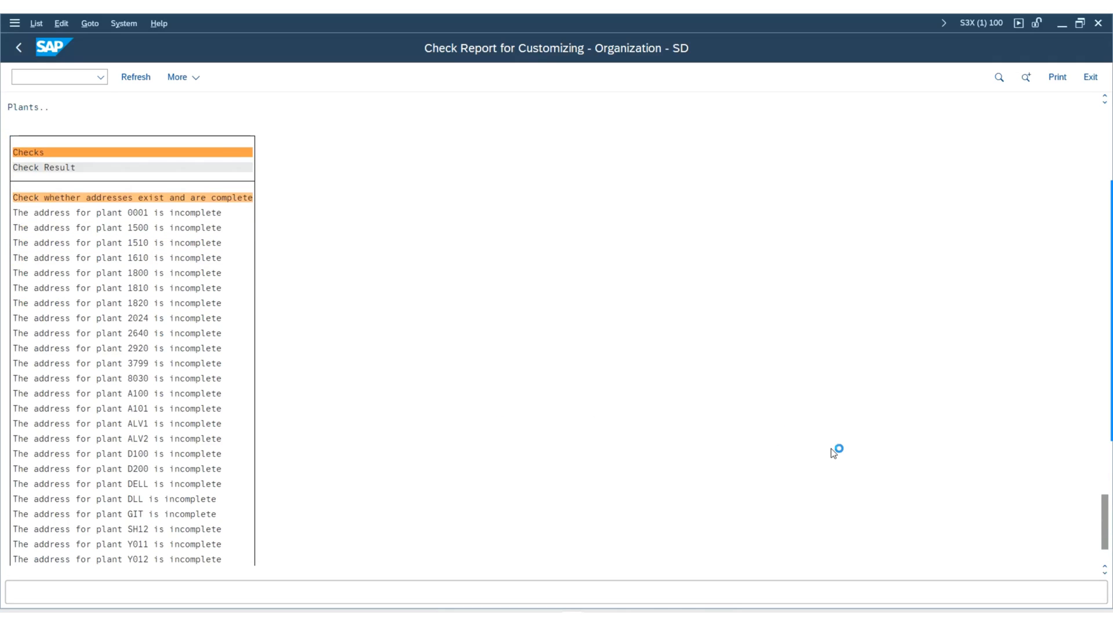
{"action": "scroll", "coordinate": [833, 453], "scroll_direction": "down", "scroll_amount": 1}
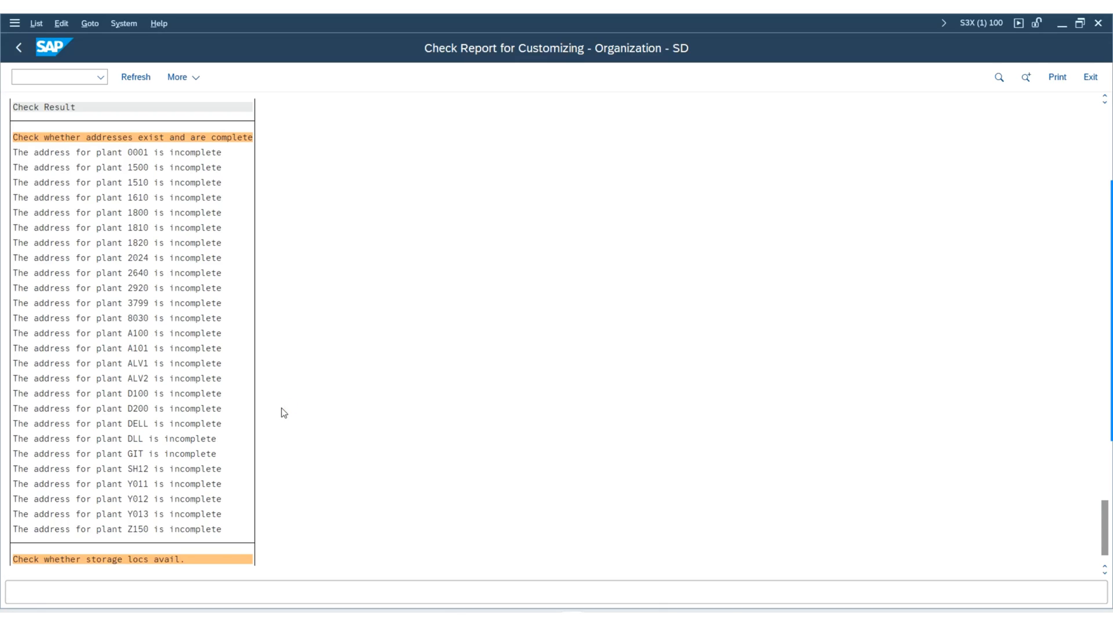
Examine the storage location availability check results for the plants at the end of the report.
{"action": "scroll", "coordinate": [284, 412], "scroll_direction": "down", "scroll_amount": 4}
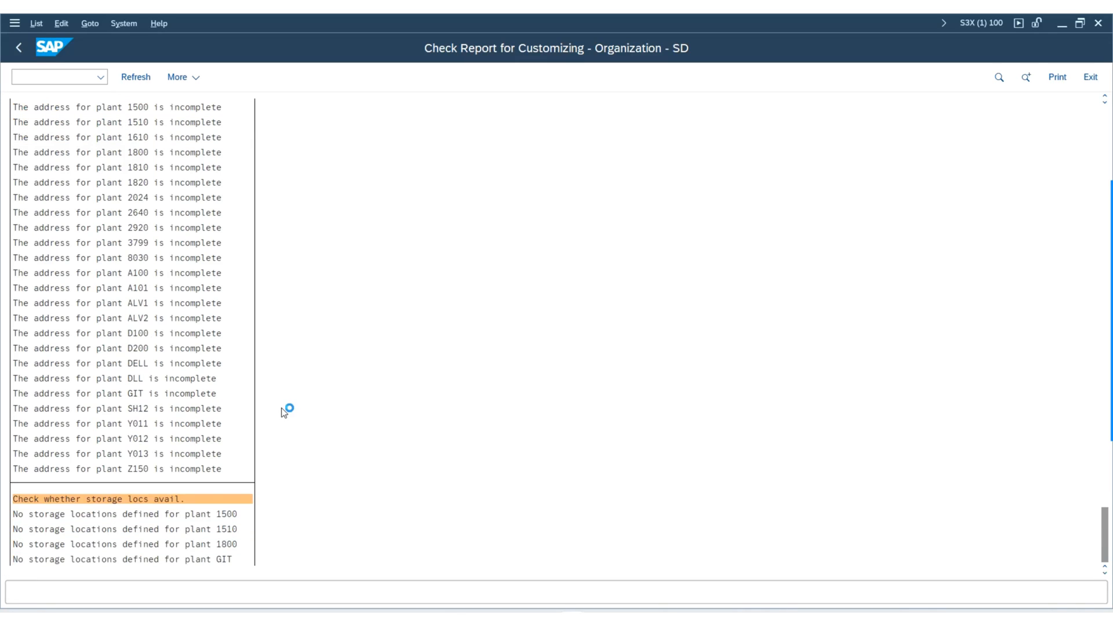
{"action": "scroll", "coordinate": [283, 412], "scroll_direction": "down", "scroll_amount": 1}
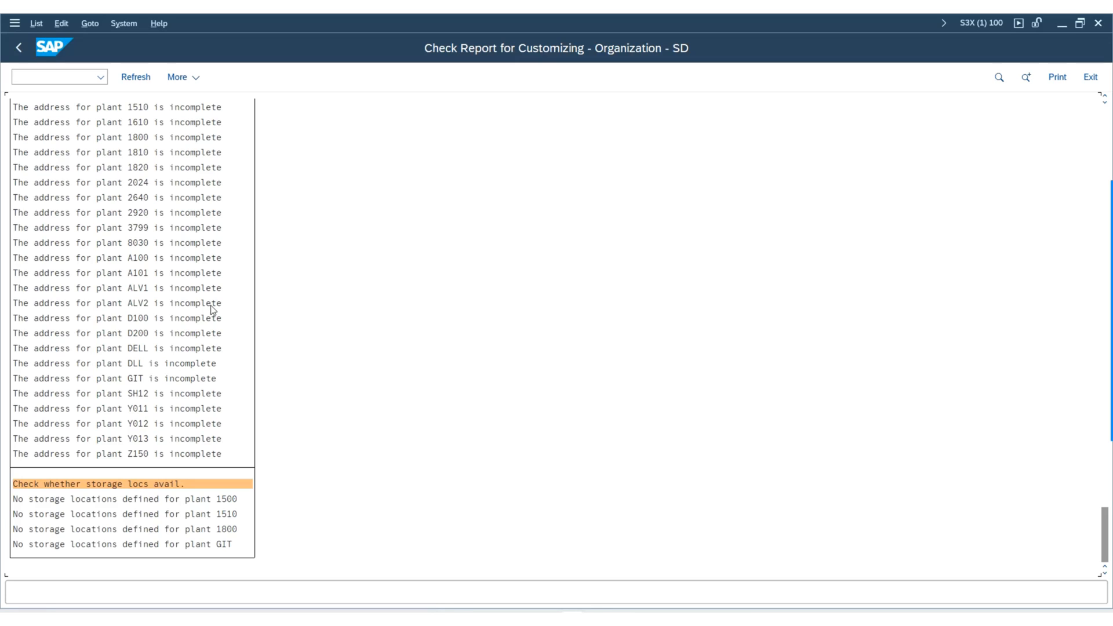
{"action": "scroll", "coordinate": [228, 282], "scroll_direction": "up", "scroll_amount": 3}
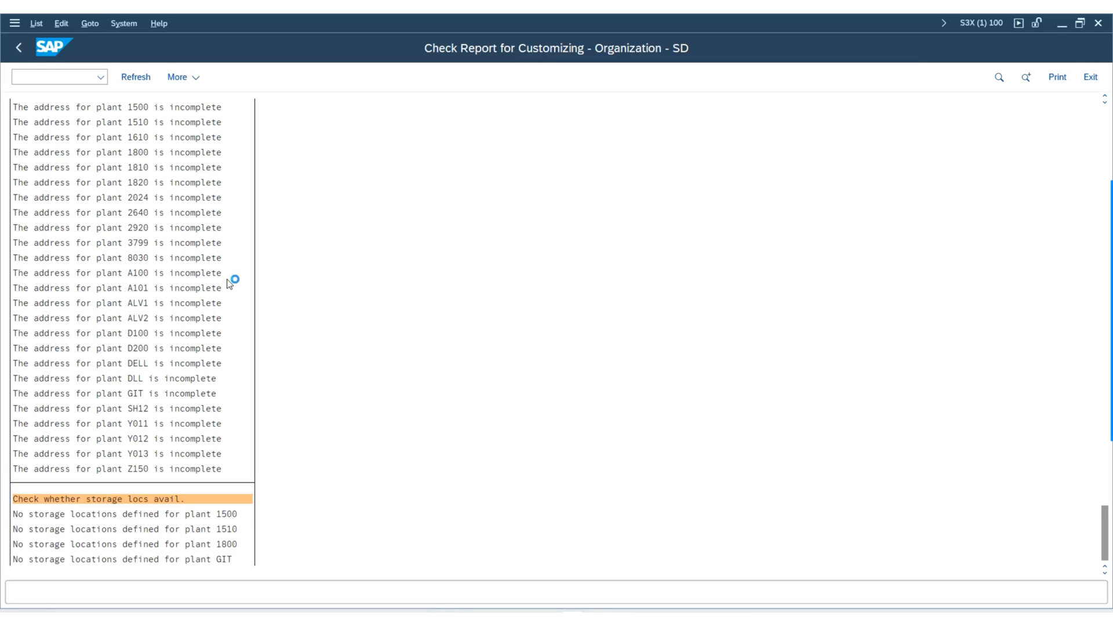
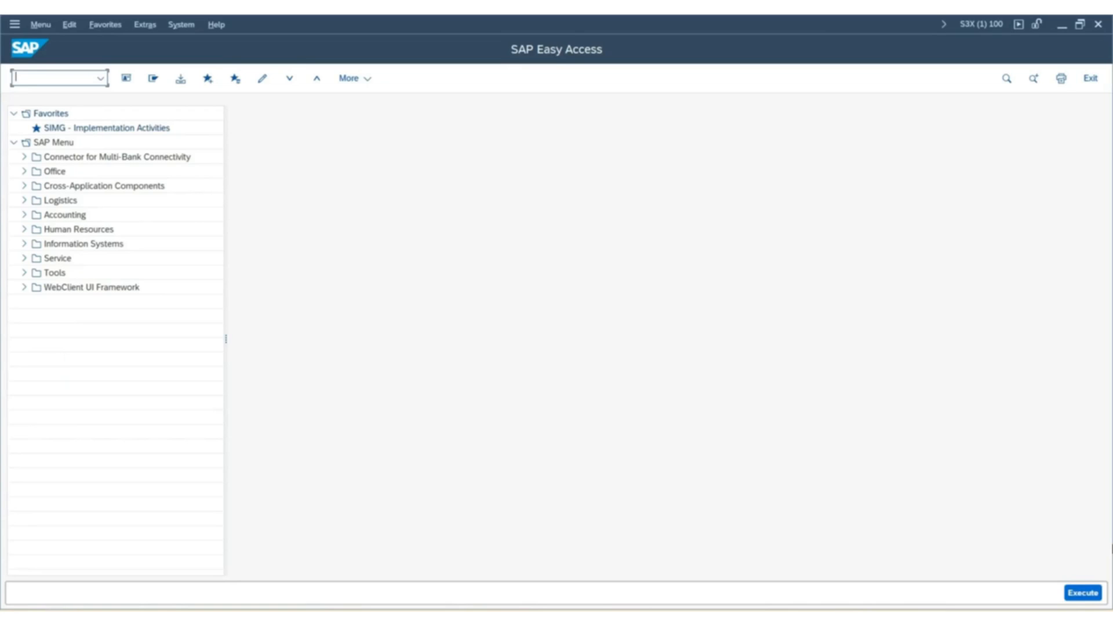
Start transaction spro and display the SAP Reference IMG.
{"action": "type", "text": "spro"}
{"action": "key", "text": "Return"}
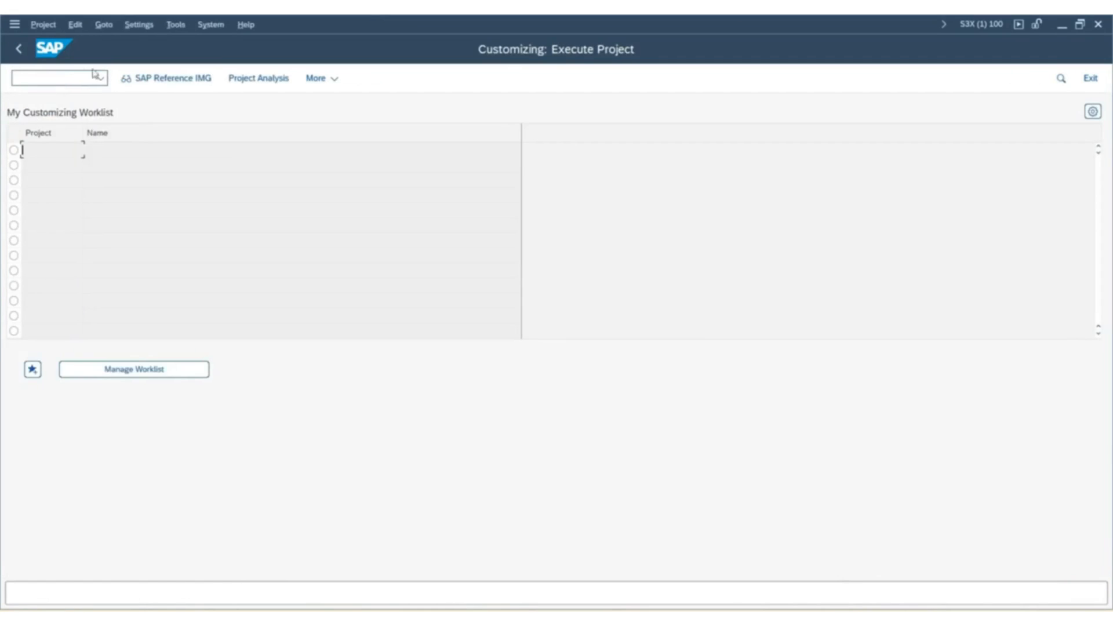
{"action": "left_click", "coordinate": [183, 83]}
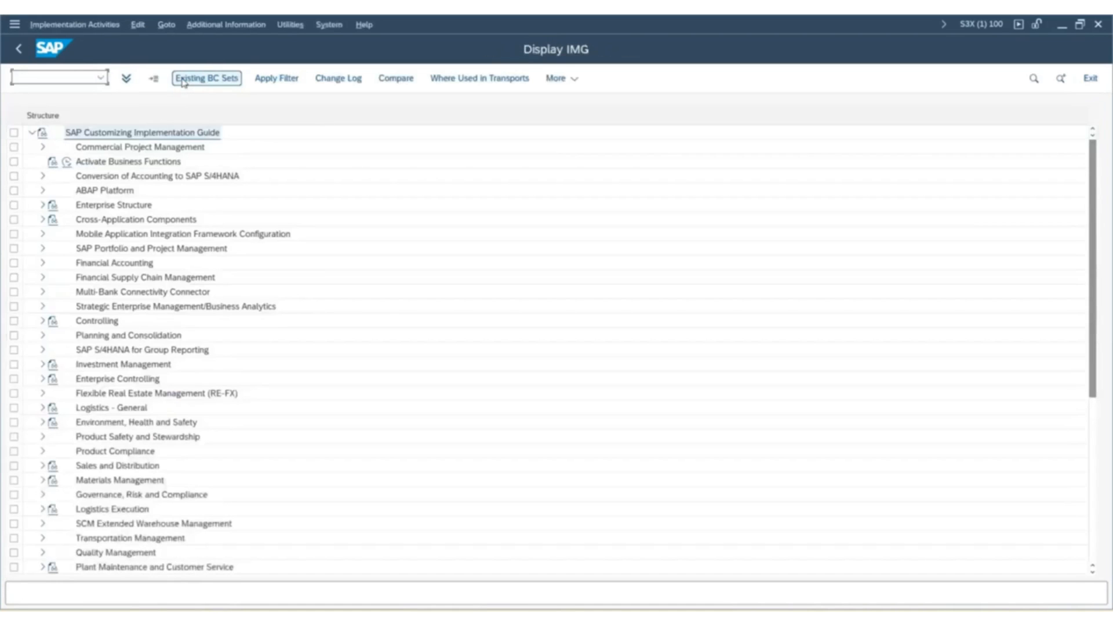
Open the Maintain Fiscal Year Variant activity in the ledger settings for fiscal year and posting periods under Financial Accounting Global Settings.
{"action": "left_click", "coordinate": [43, 264]}
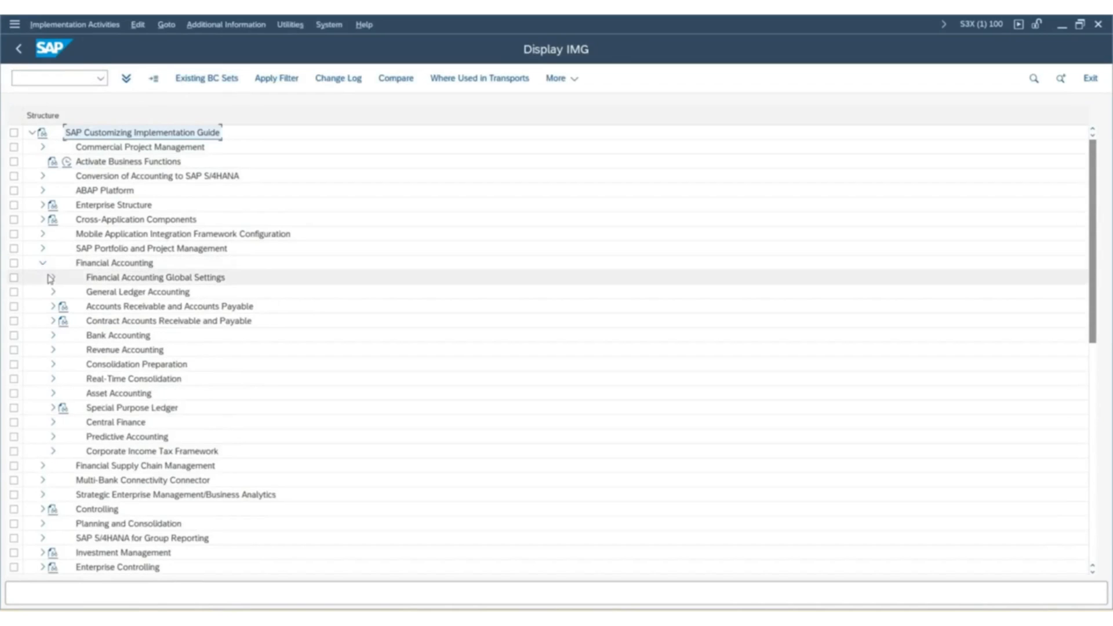
{"action": "left_click", "coordinate": [52, 278]}
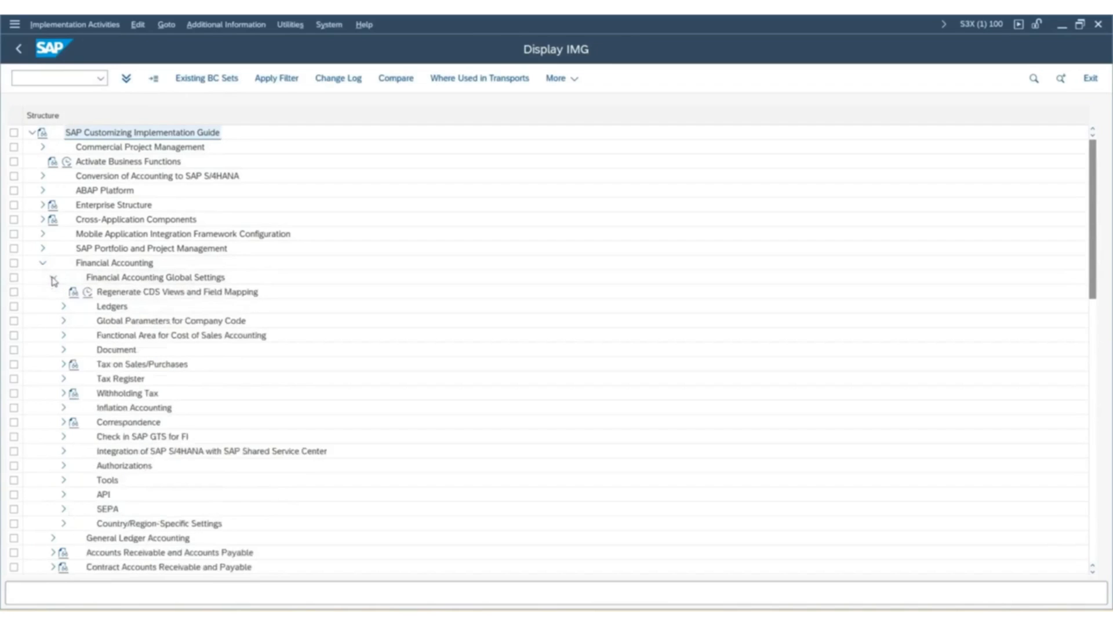
{"action": "left_click", "coordinate": [64, 307]}
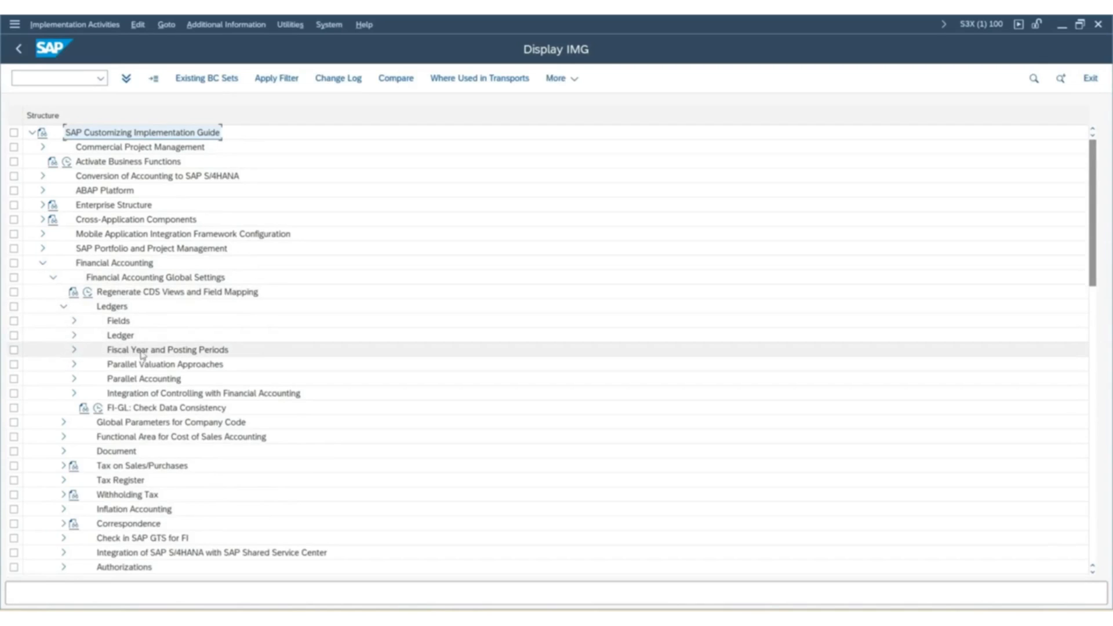
{"action": "left_click", "coordinate": [74, 350]}
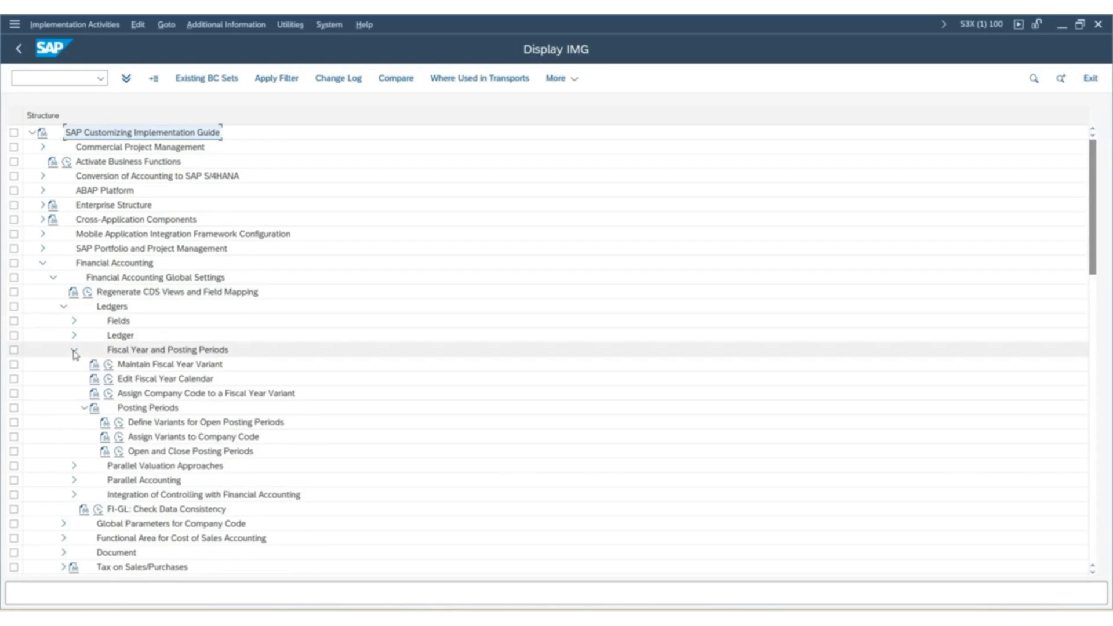
{"action": "left_click", "coordinate": [109, 367]}
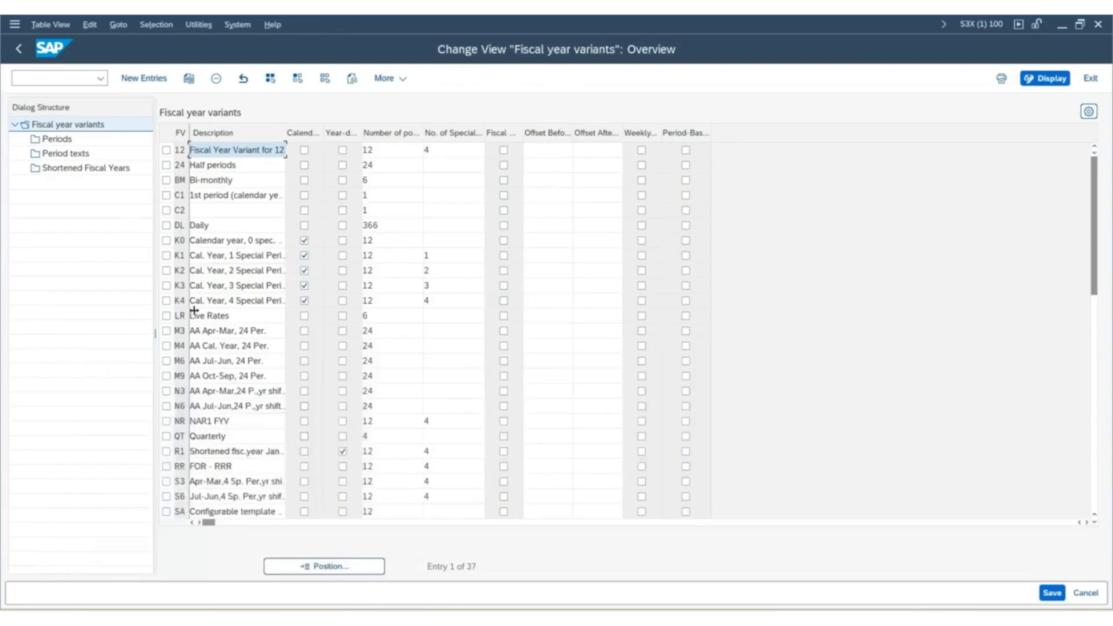
Examine the calendar year variants K0, K1 and K2 in the fiscal year variants list.
{"action": "left_click", "coordinate": [166, 240]}
{"action": "left_click", "coordinate": [167, 255]}
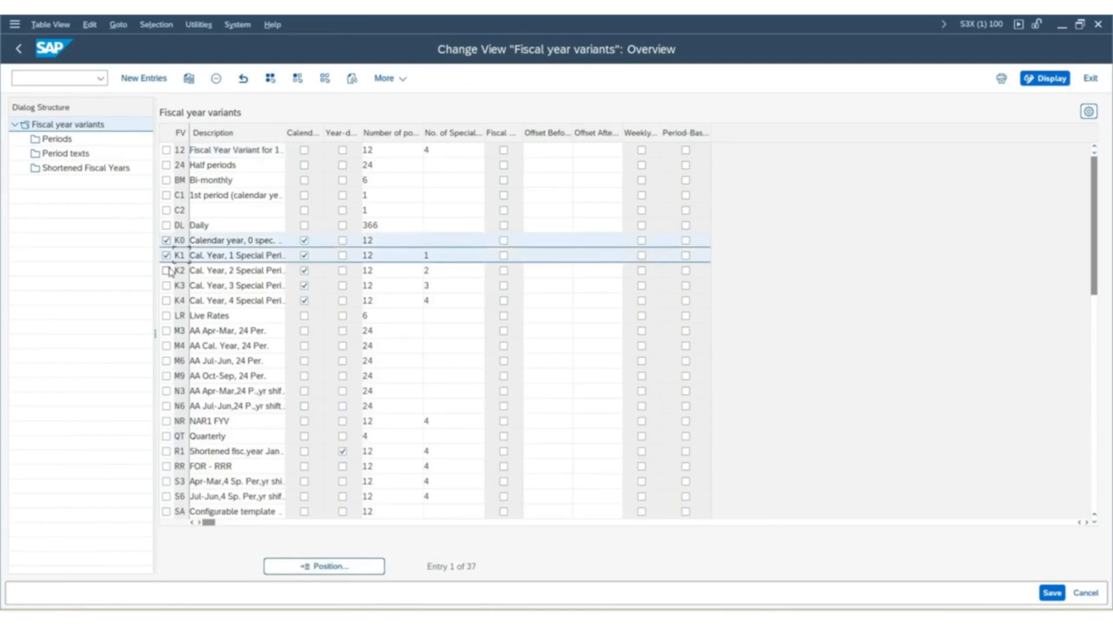
{"action": "left_click", "coordinate": [167, 270]}
{"action": "left_click", "coordinate": [167, 270]}
{"action": "left_click", "coordinate": [166, 255]}
{"action": "left_click", "coordinate": [166, 240]}
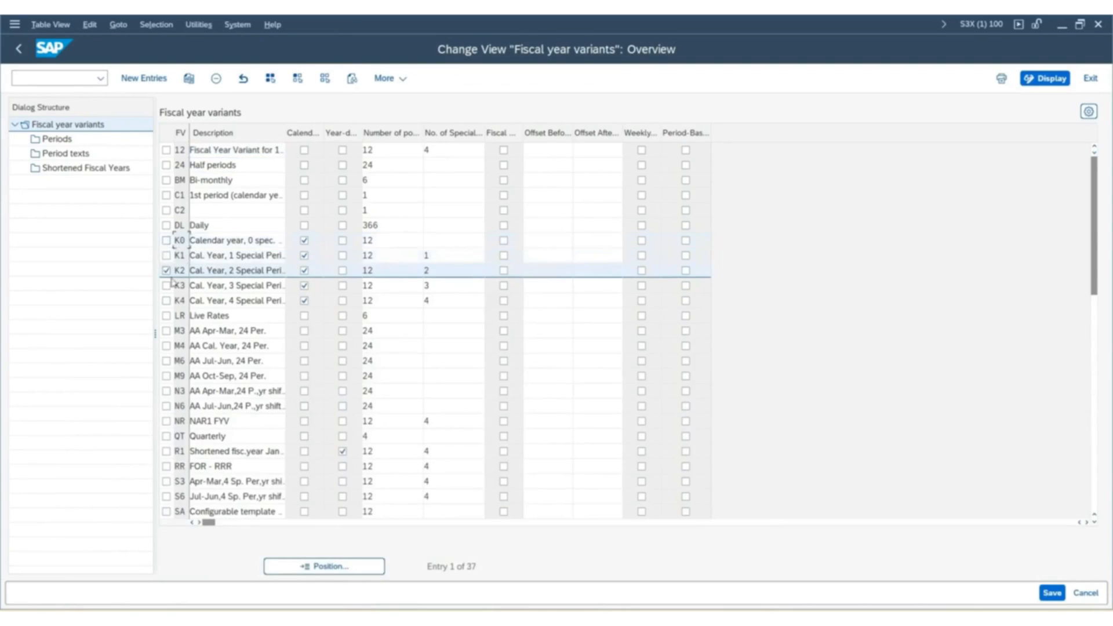
{"action": "left_click", "coordinate": [167, 270]}
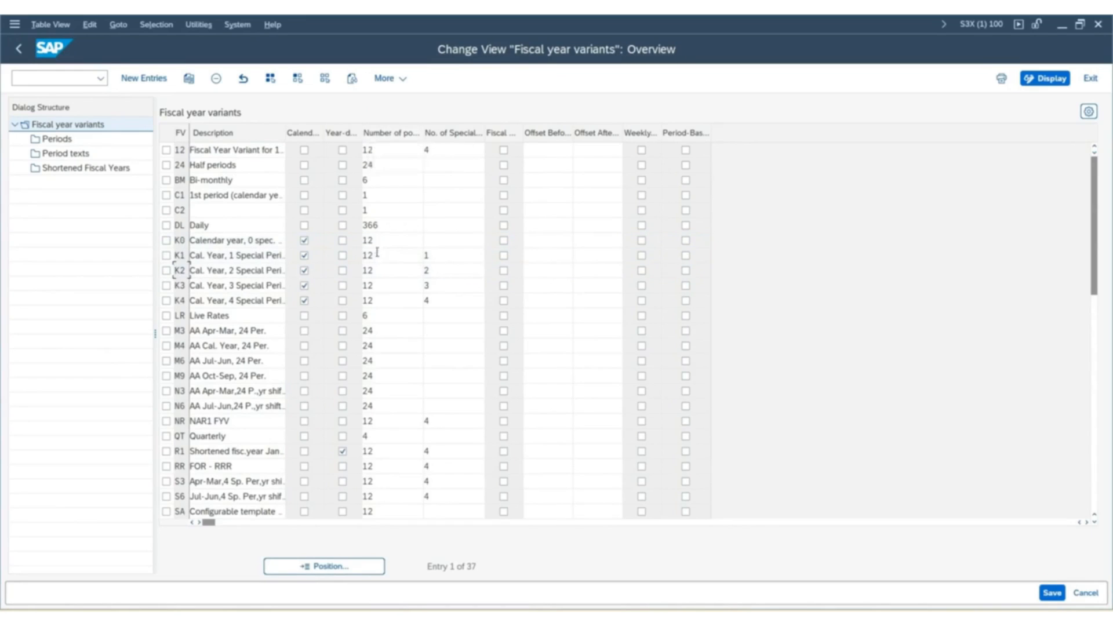
Compare the number of posting periods and special periods of the calendar year variants K2 to K4.
{"action": "left_click", "coordinate": [378, 271]}
{"action": "left_click", "coordinate": [374, 286]}
{"action": "left_click", "coordinate": [380, 297]}
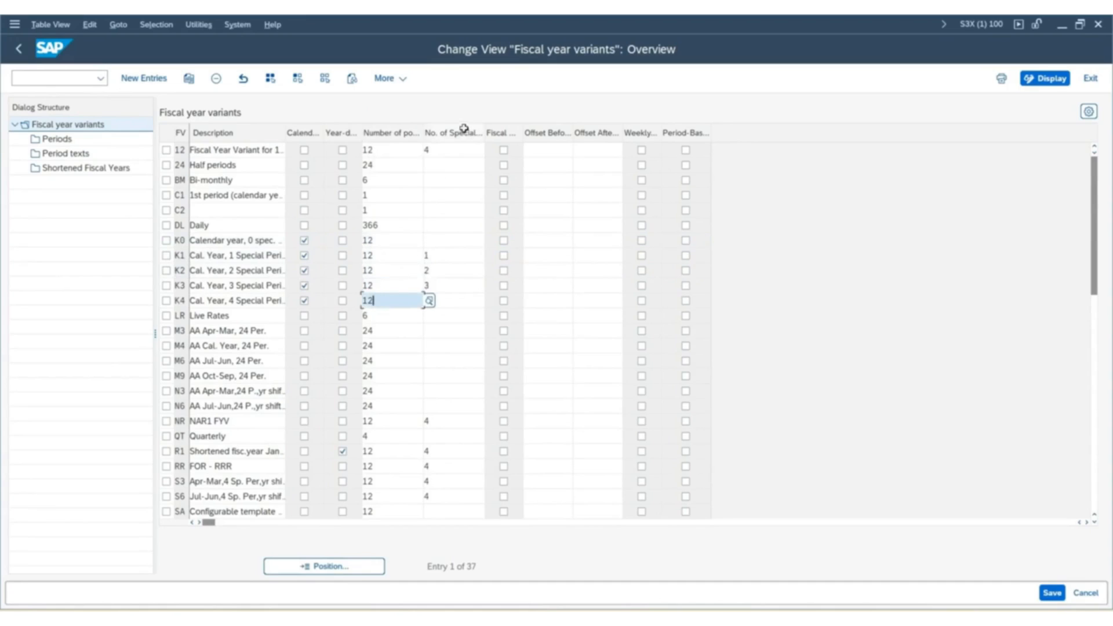
{"action": "left_click", "coordinate": [450, 300]}
{"action": "type", "text": "4"}
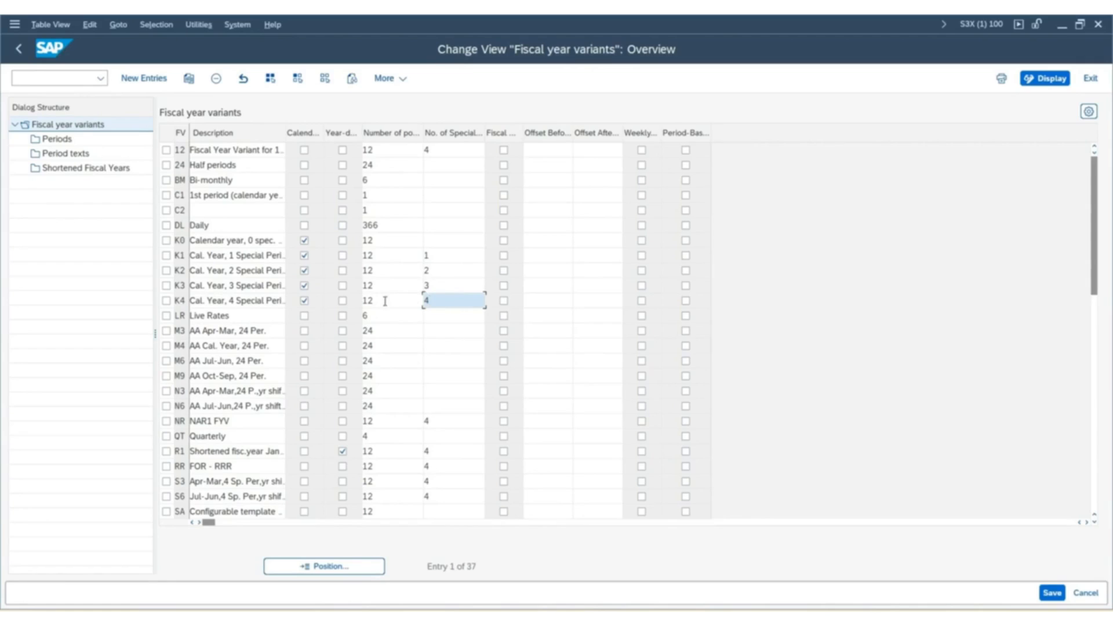
{"action": "left_click", "coordinate": [384, 300]}
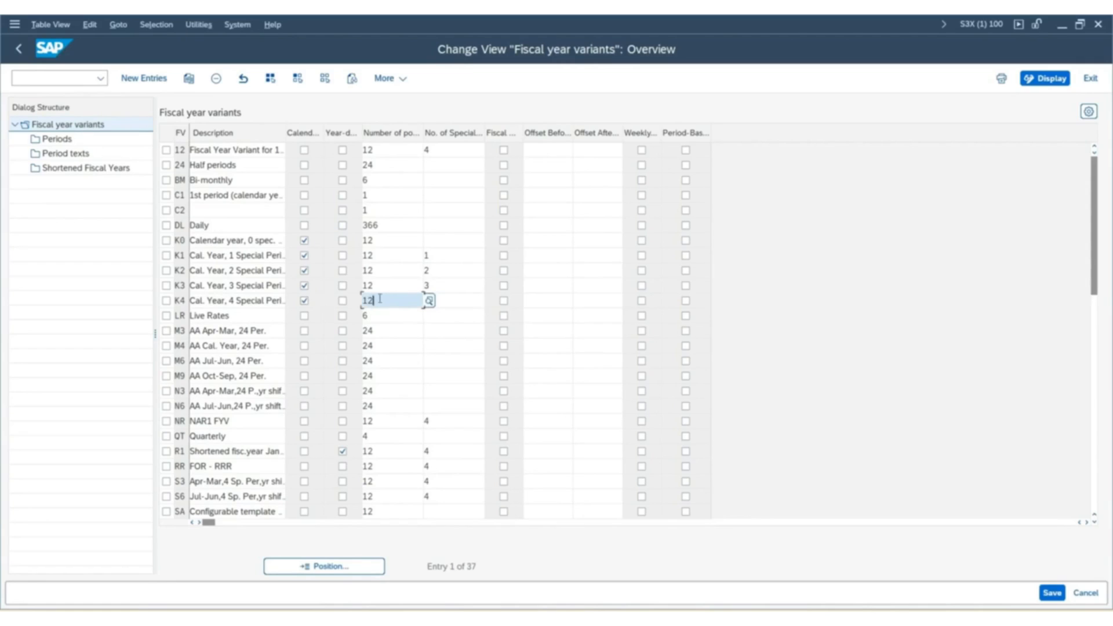
{"action": "left_click", "coordinate": [455, 300]}
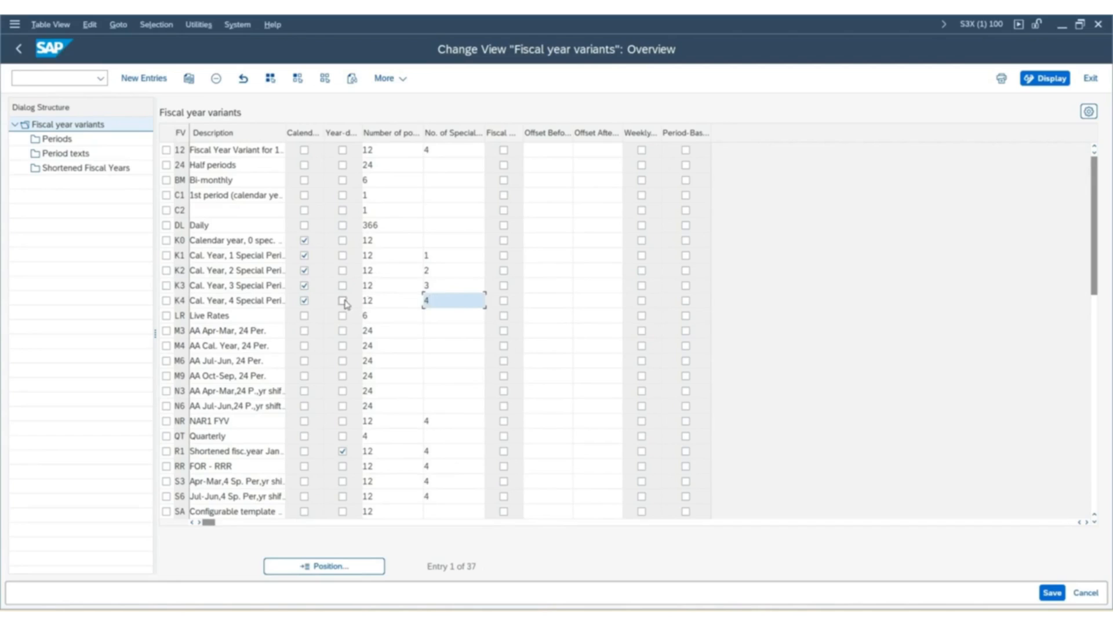
{"action": "left_click", "coordinate": [382, 300]}
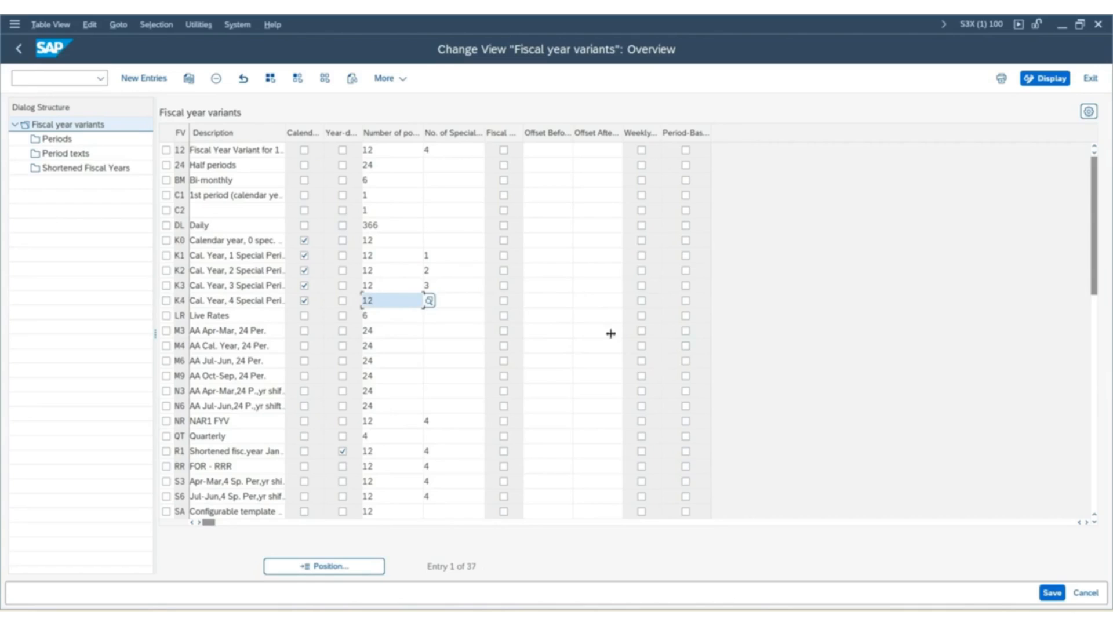
{"action": "left_click", "coordinate": [587, 318]}
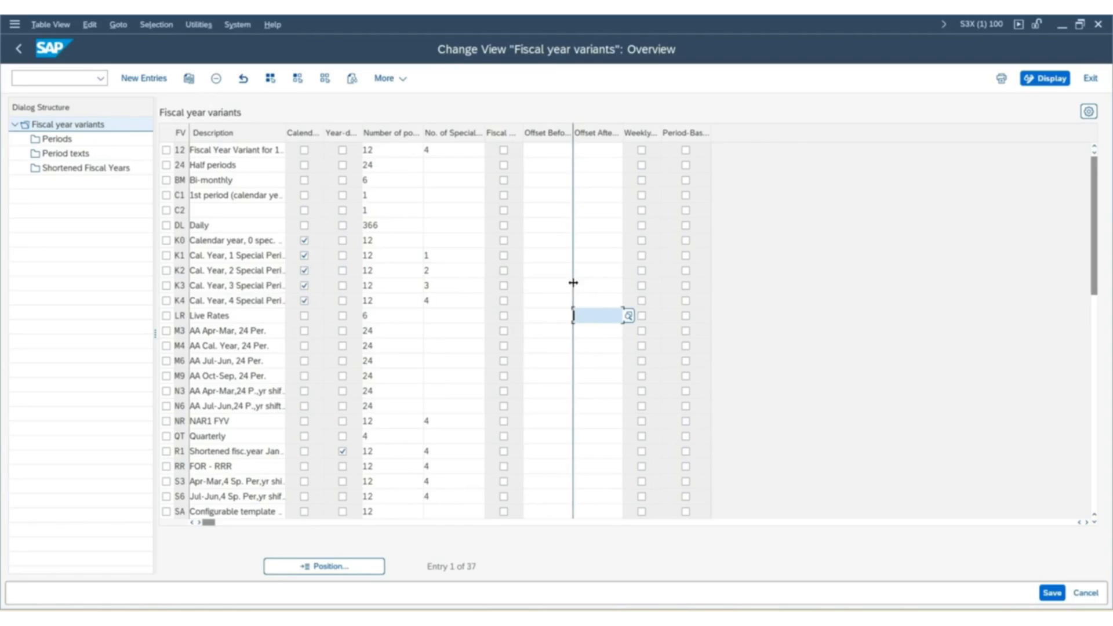
{"action": "left_click", "coordinate": [553, 287]}
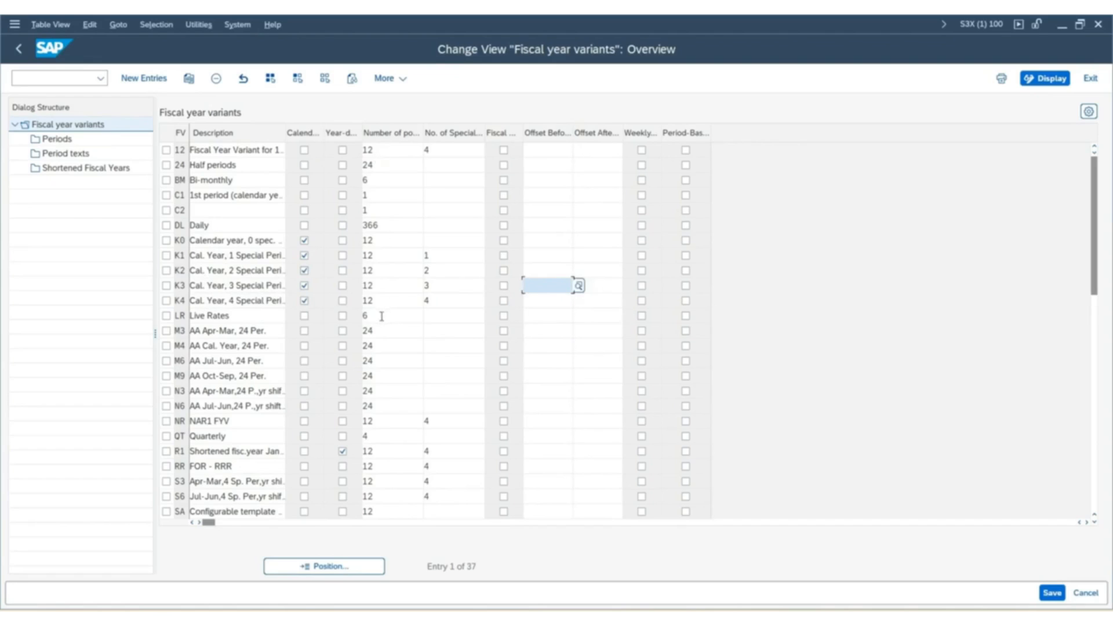
{"action": "left_click", "coordinate": [448, 302]}
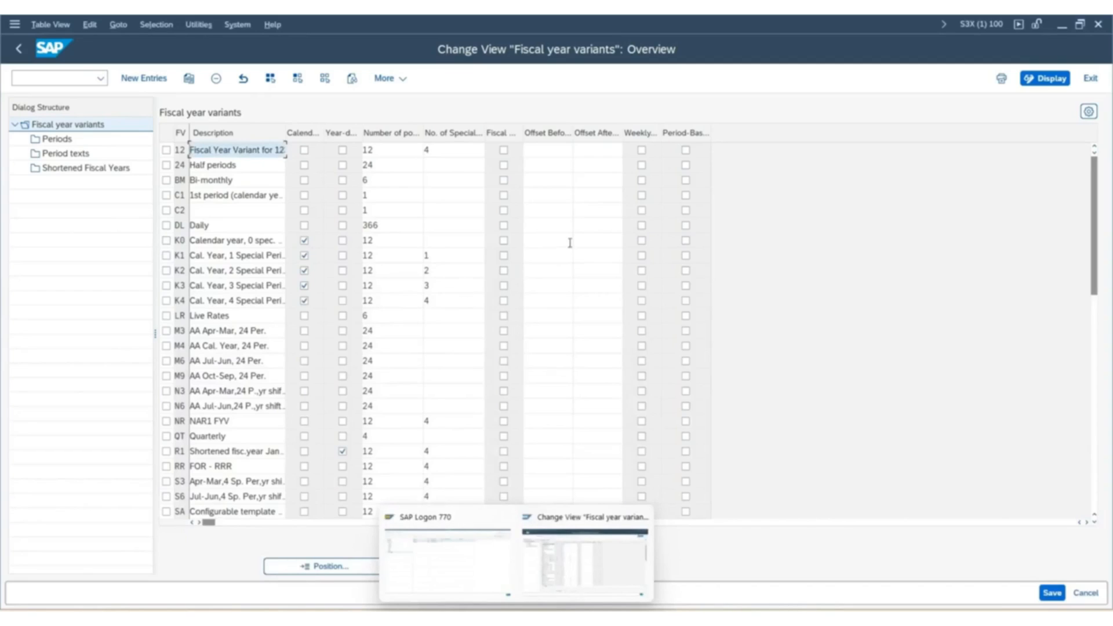
Widen the Description column of the fiscal year variants table to show the full variant descriptions.
{"action": "left_click", "coordinate": [76, 320]}
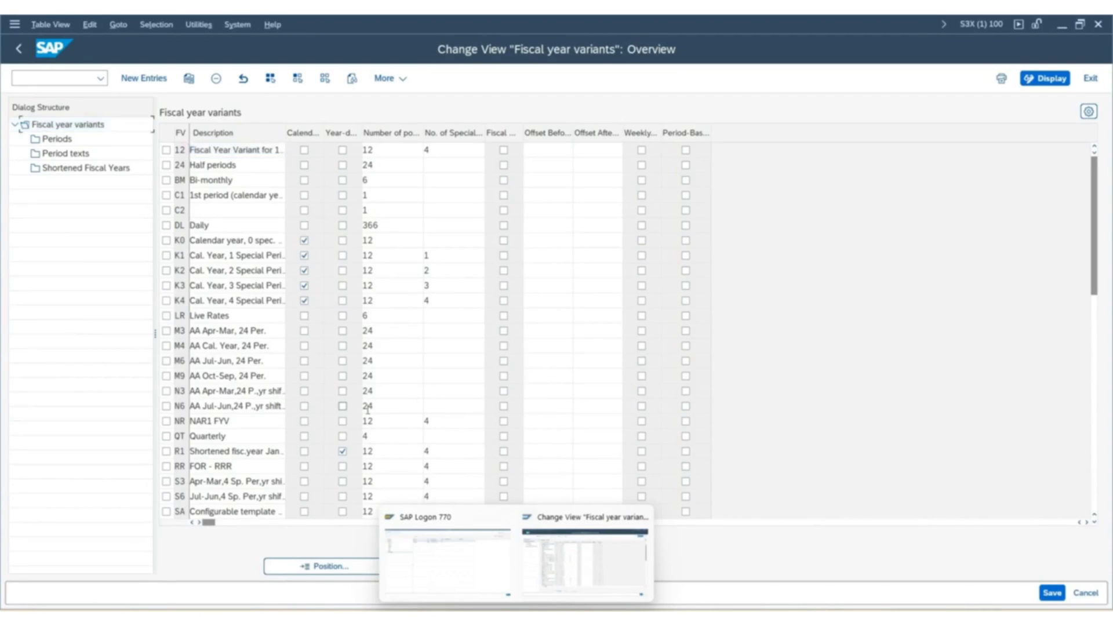
{"action": "left_click", "coordinate": [600, 553]}
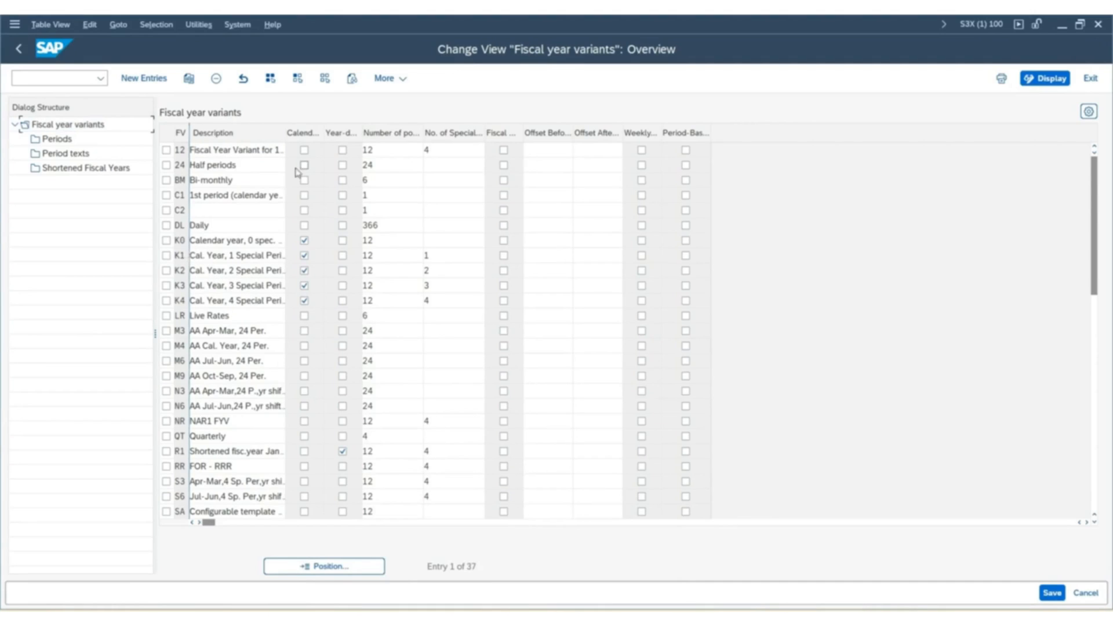
{"action": "left_click_drag", "start_coordinate": [286, 150], "coordinate": [320, 152]}
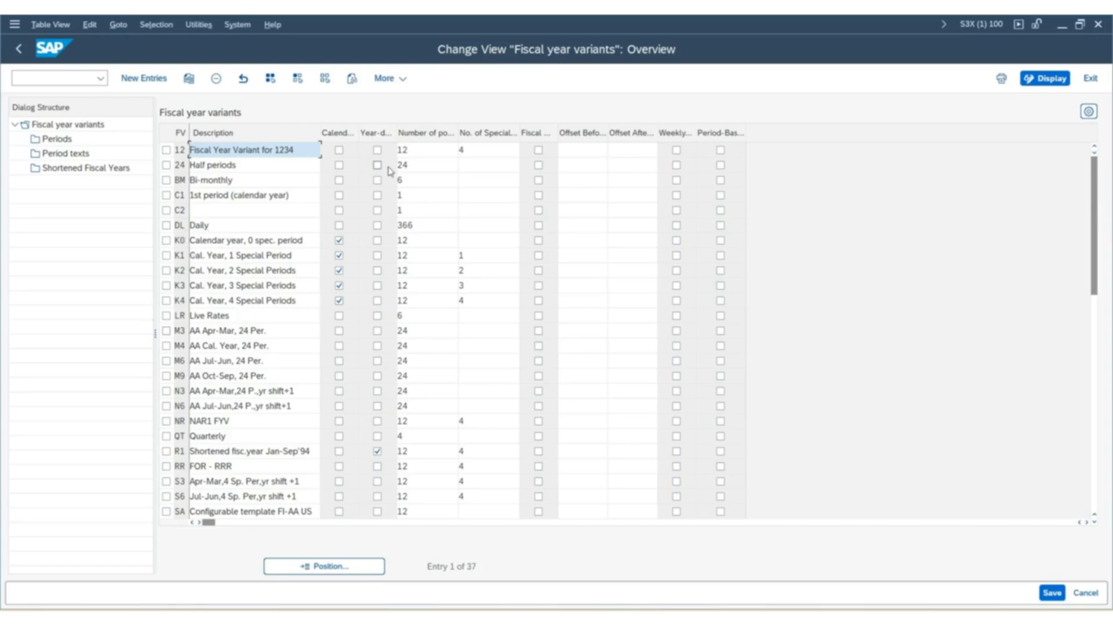
Examine the number of posting periods and special periods of variant K4, with the posting periods column widened.
{"action": "left_click", "coordinate": [167, 301]}
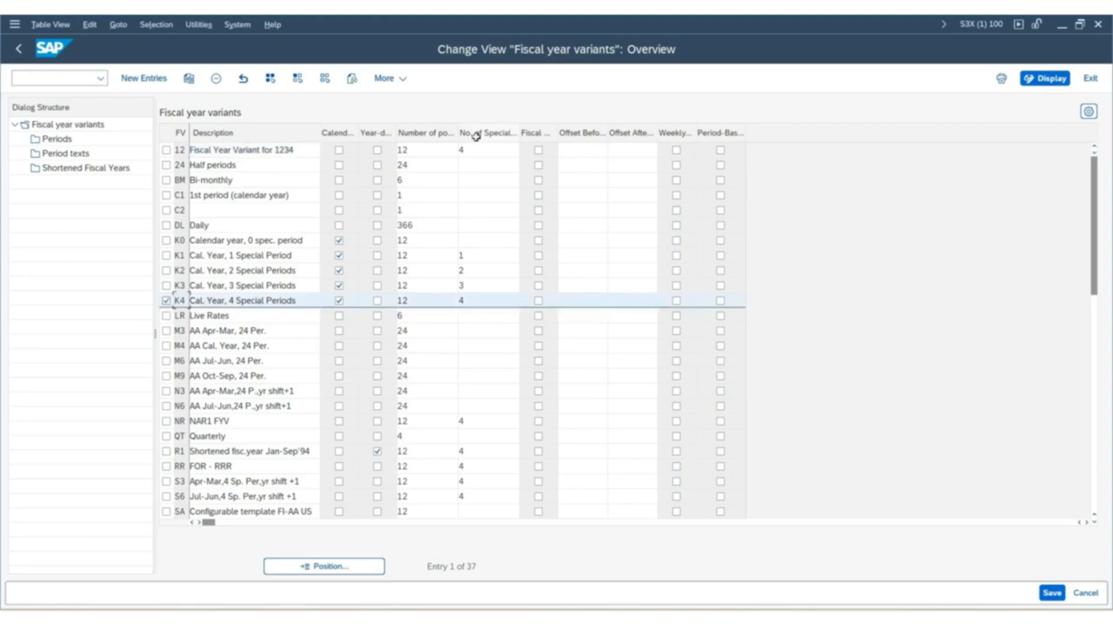
{"action": "left_click_drag", "start_coordinate": [458, 132], "coordinate": [478, 132]}
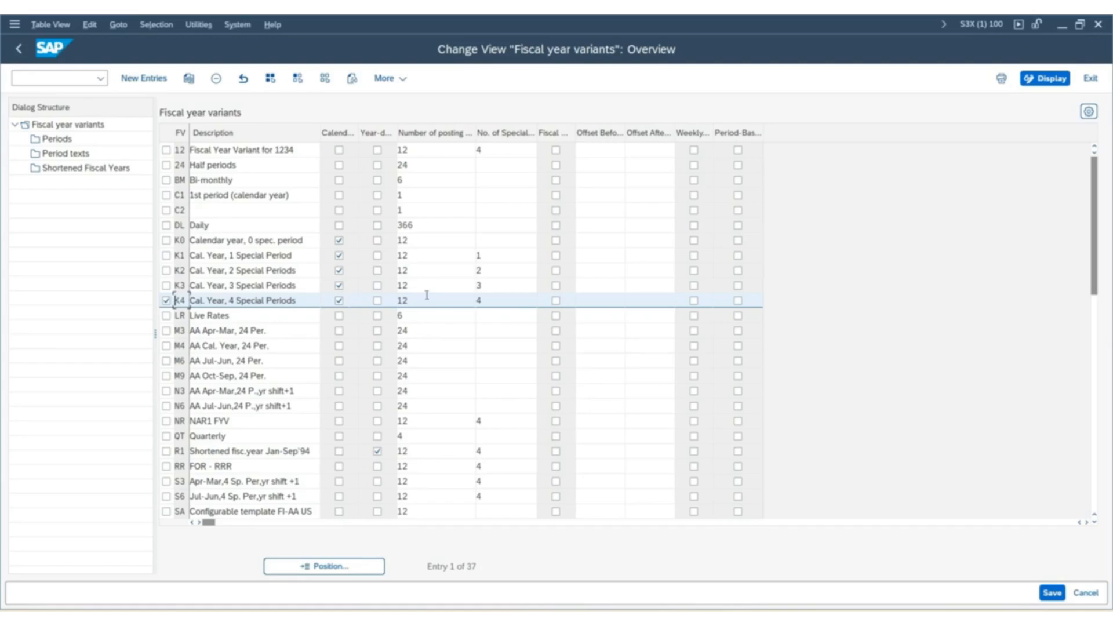
{"action": "left_click", "coordinate": [405, 299]}
{"action": "double_click", "coordinate": [405, 299]}
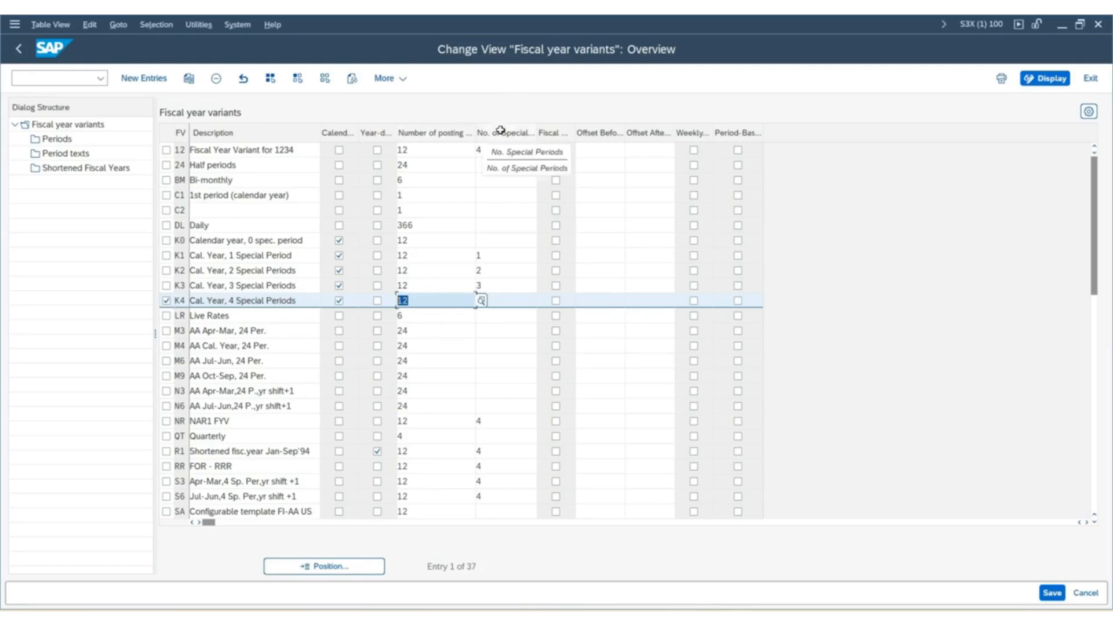
{"action": "left_click", "coordinate": [507, 299]}
{"action": "type", "text": "4"}
{"action": "double_click", "coordinate": [489, 300]}
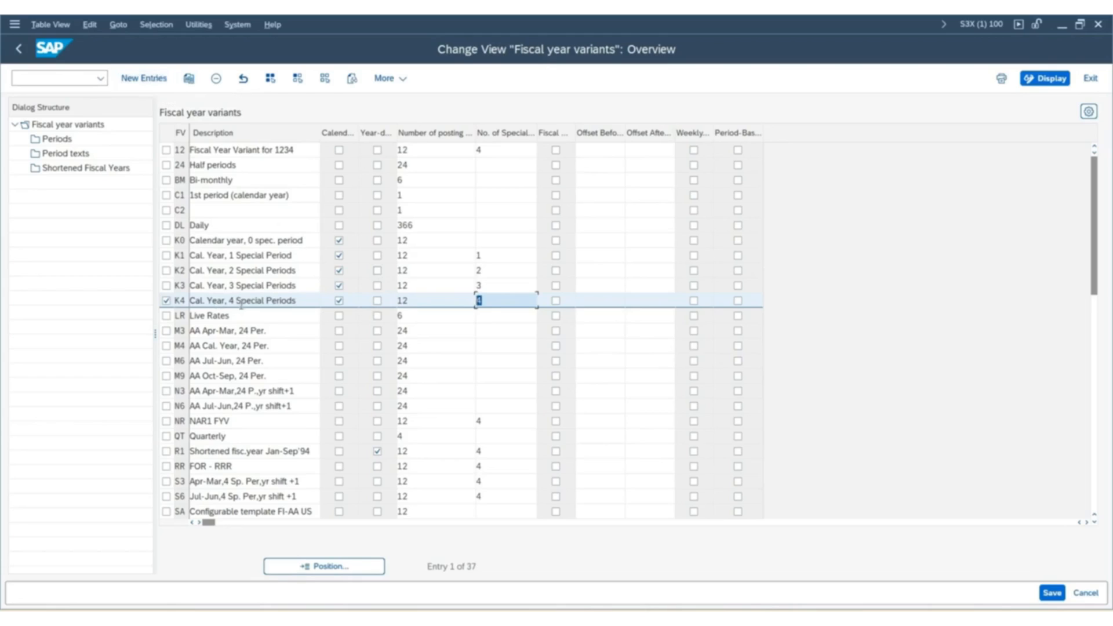
{"action": "left_click", "coordinate": [166, 300]}
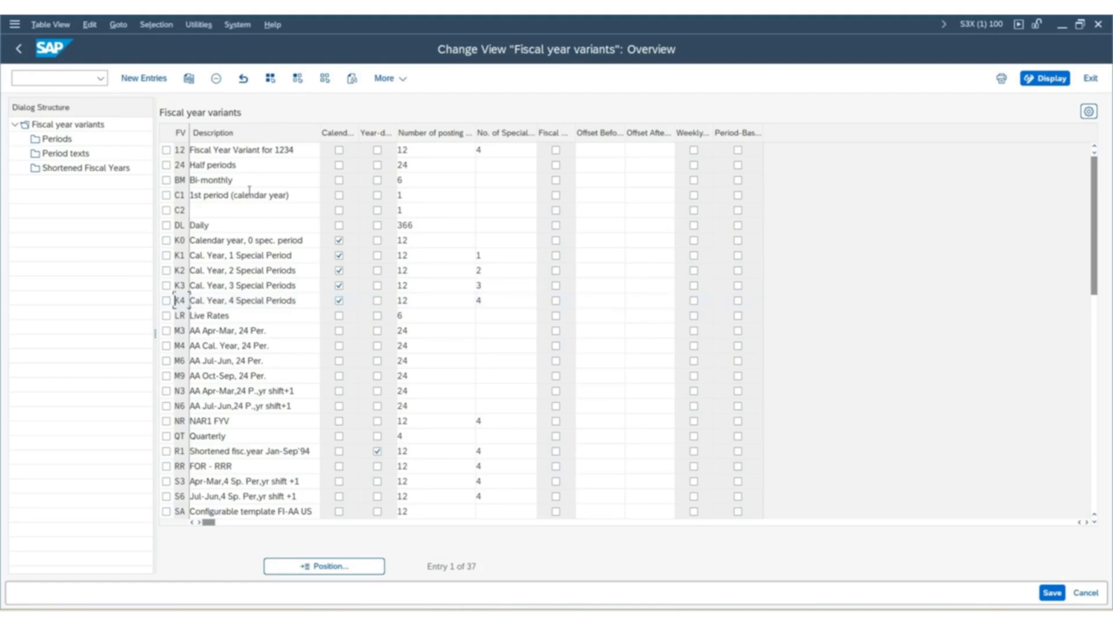
Start a new fiscal year variant entry with the key ZS, widening the FV column.
{"action": "left_click", "coordinate": [145, 81]}
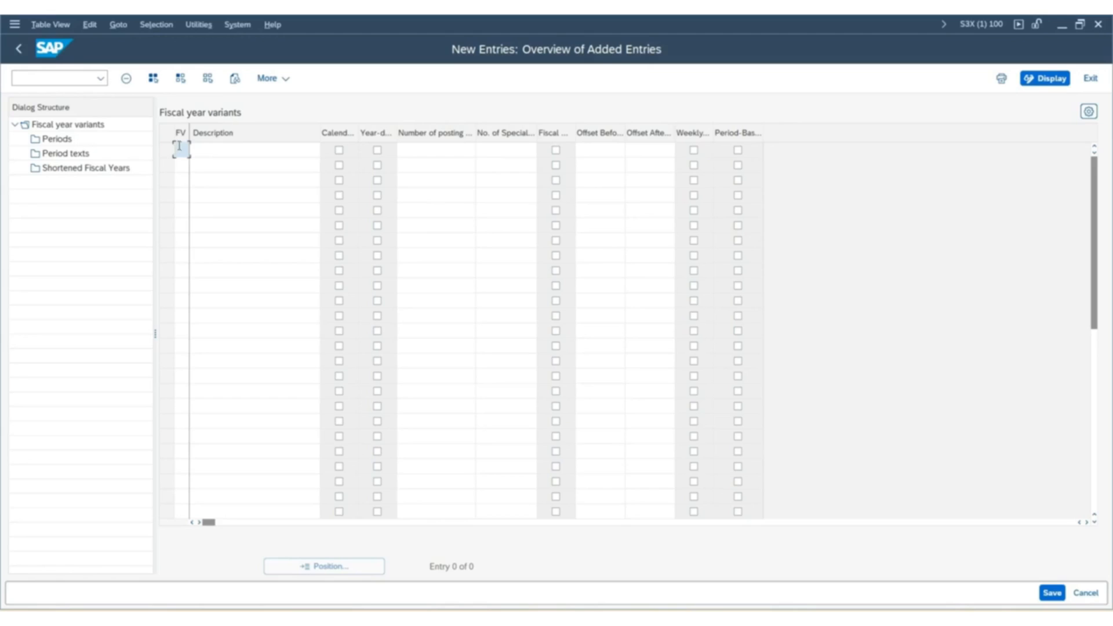
{"action": "left_click_drag", "start_coordinate": [189, 131], "coordinate": [198, 131]}
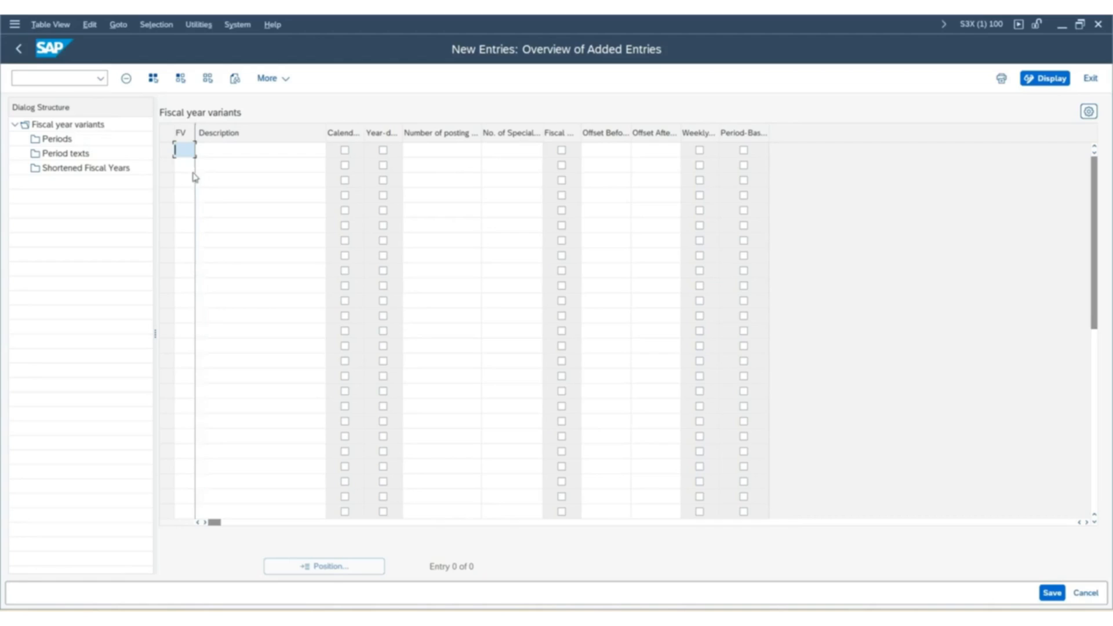
{"action": "type", "text": "Z"}
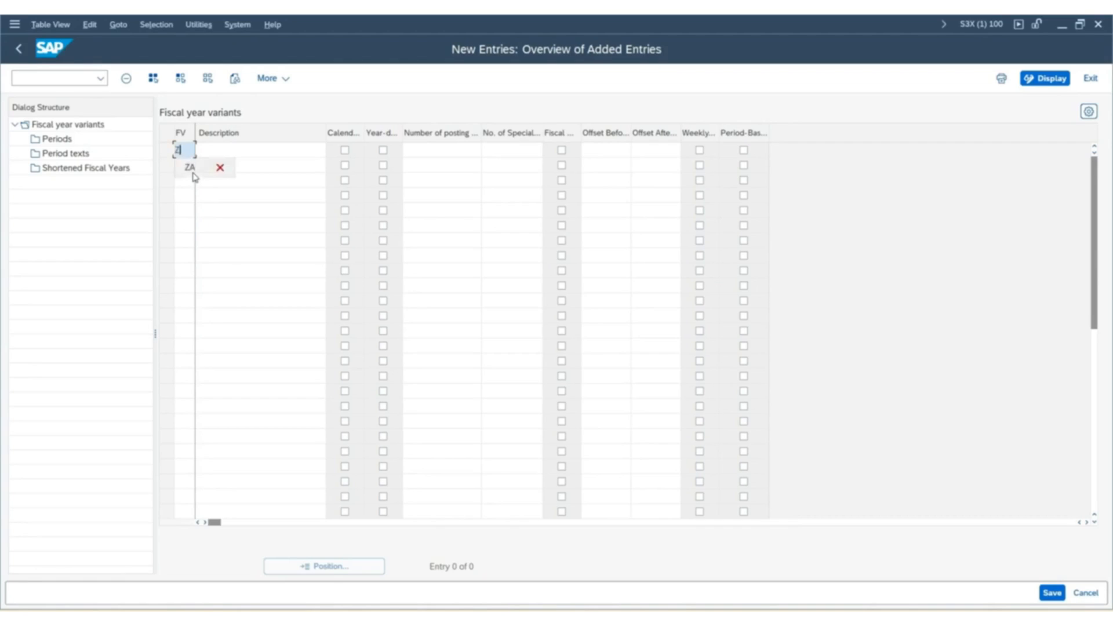
{"action": "left_click", "coordinate": [187, 196]}
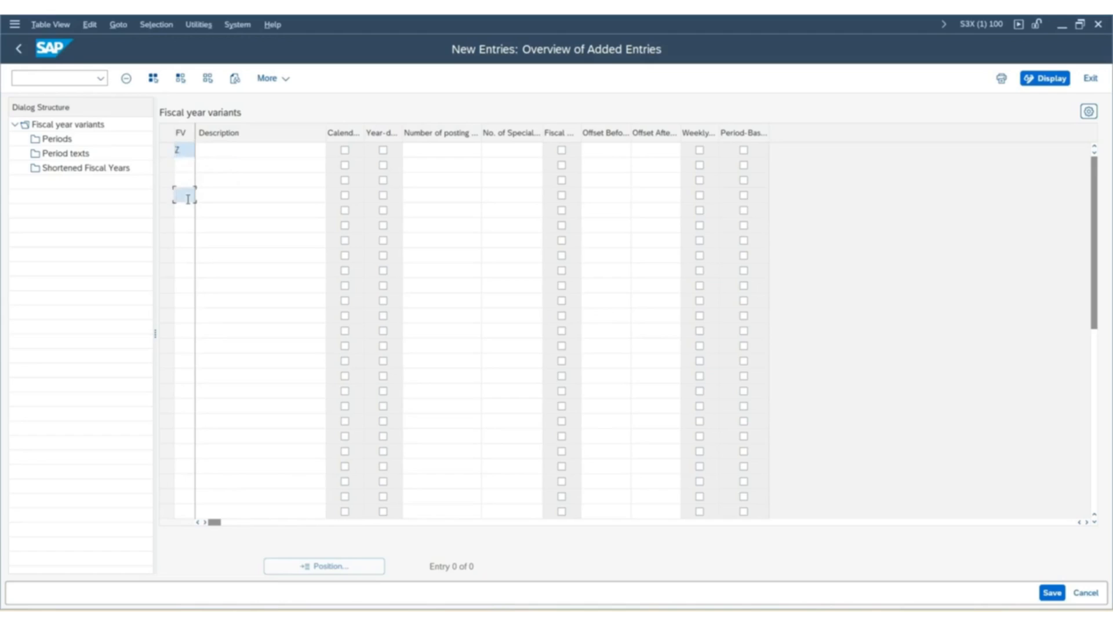
{"action": "left_click", "coordinate": [191, 150]}
{"action": "type", "text": "S"}
Enter "Calender Year - SUK1" as the description of the new fiscal year variant ZS.
{"action": "left_click", "coordinate": [245, 155]}
{"action": "type", "text": "Cal"}
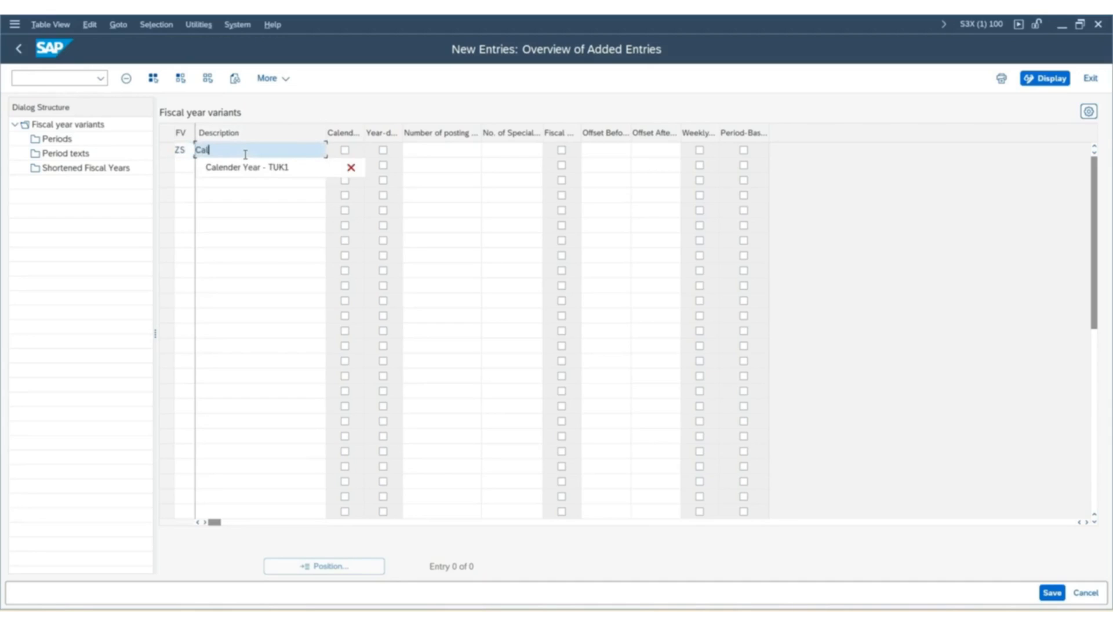
{"action": "left_click", "coordinate": [244, 167]}
{"action": "key", "text": "BackSpace"}
{"action": "key", "text": "BackSpace"}
{"action": "key", "text": "BackSpace"}
{"action": "key", "text": "BackSpace"}
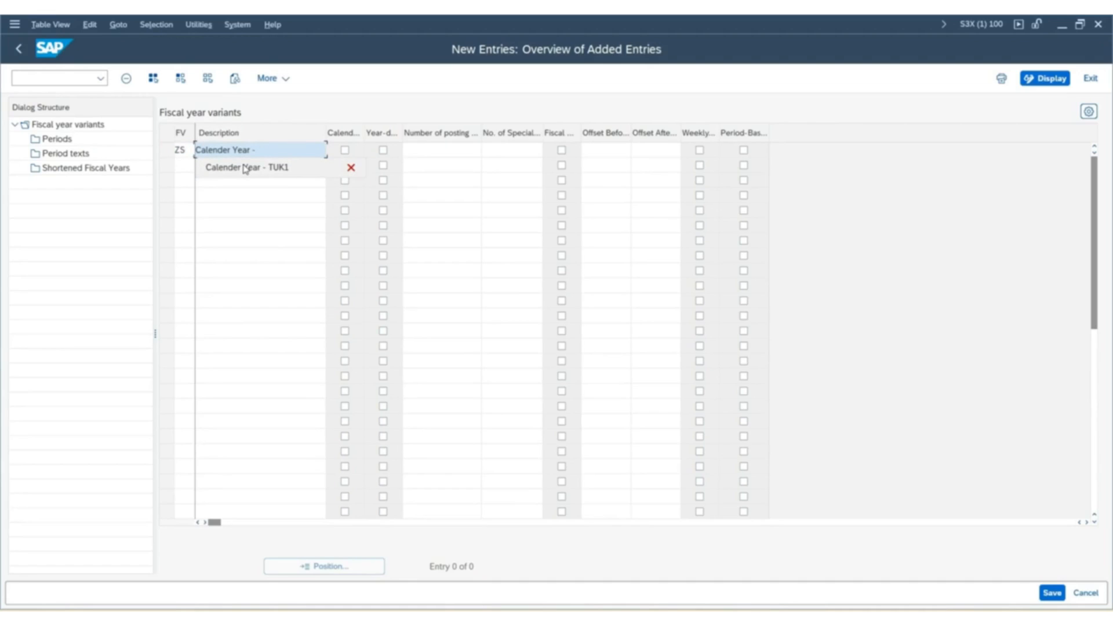
{"action": "key", "text": "Caps_Lock"}
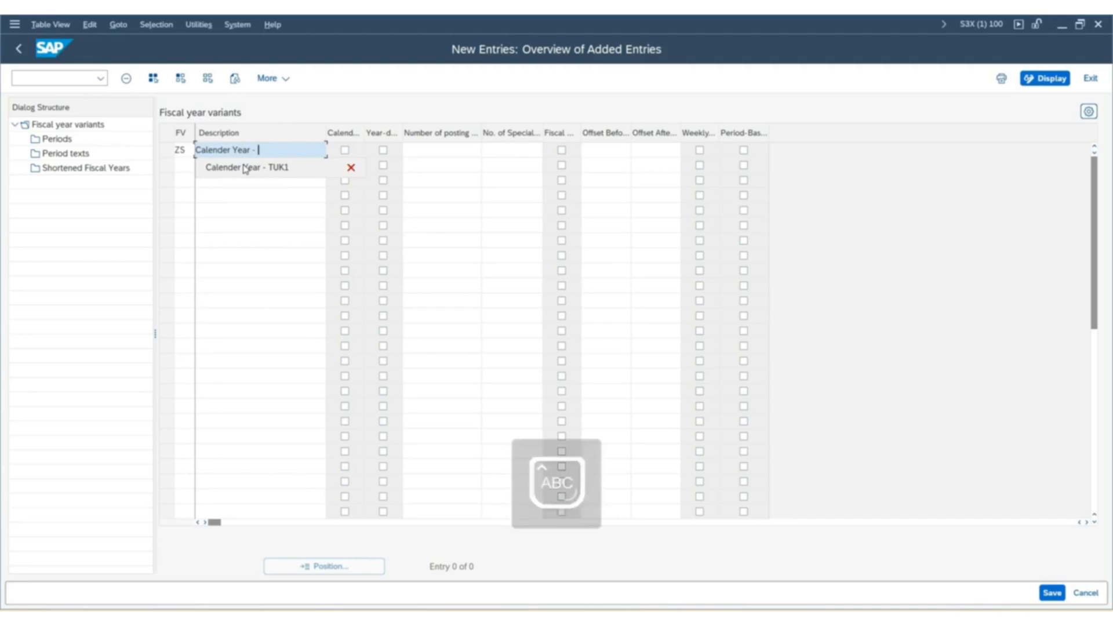
{"action": "type", "text": "SUK1"}
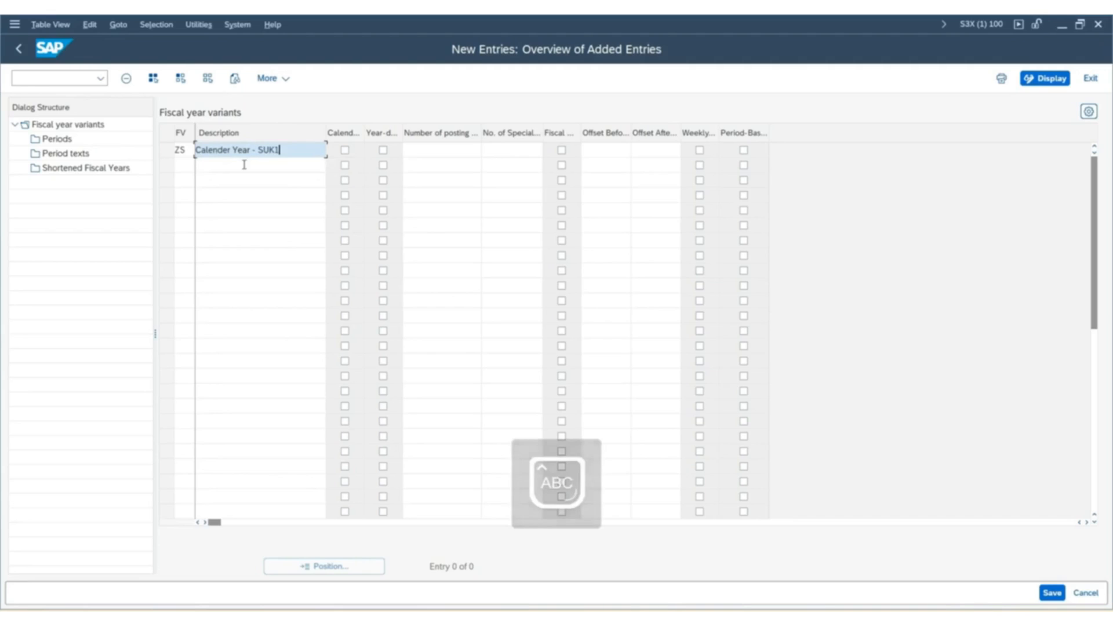
Mark fiscal year variant ZS as a calendar year variant with 12 posting periods and 4 special periods.
{"action": "left_click", "coordinate": [345, 150]}
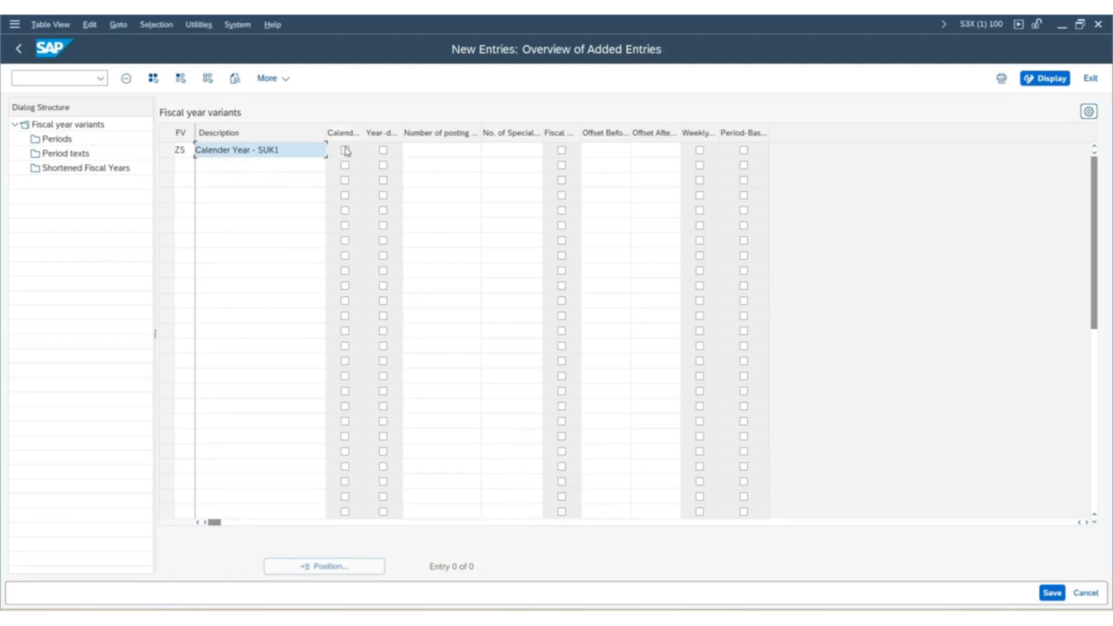
{"action": "left_click", "coordinate": [435, 150]}
{"action": "type", "text": "12"}
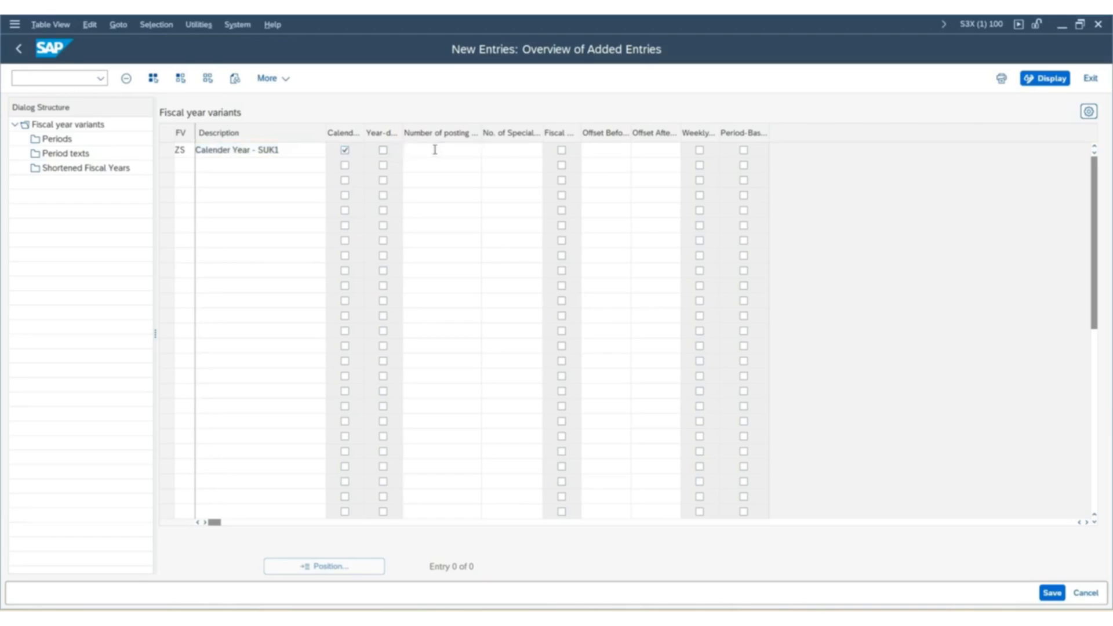
{"action": "key", "text": "Tab"}
{"action": "type", "text": "4"}
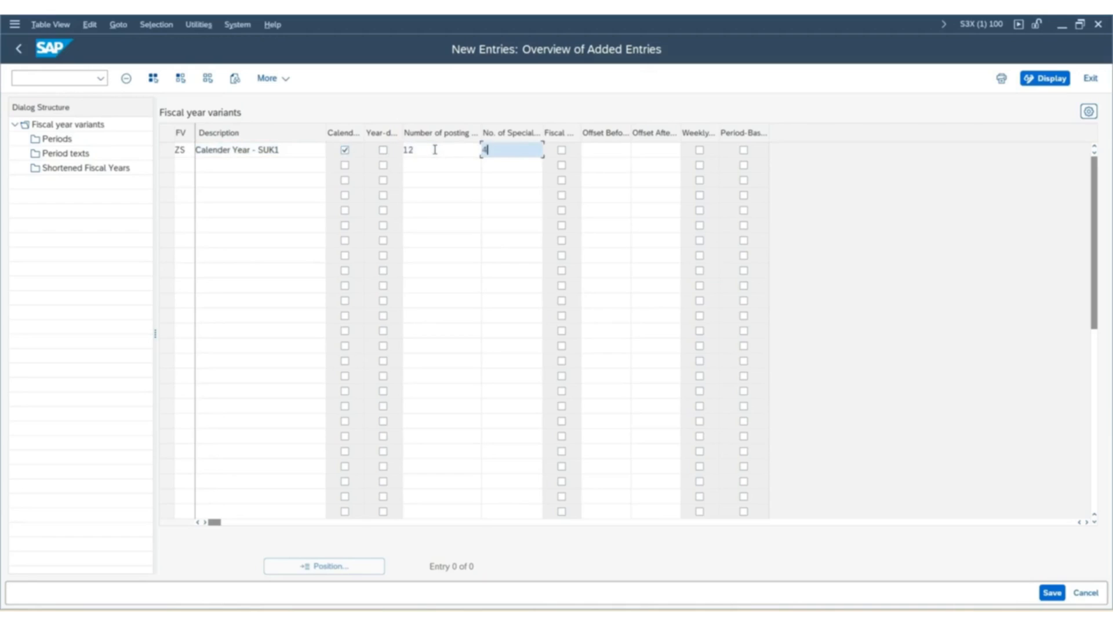
{"action": "left_click", "coordinate": [445, 169]}
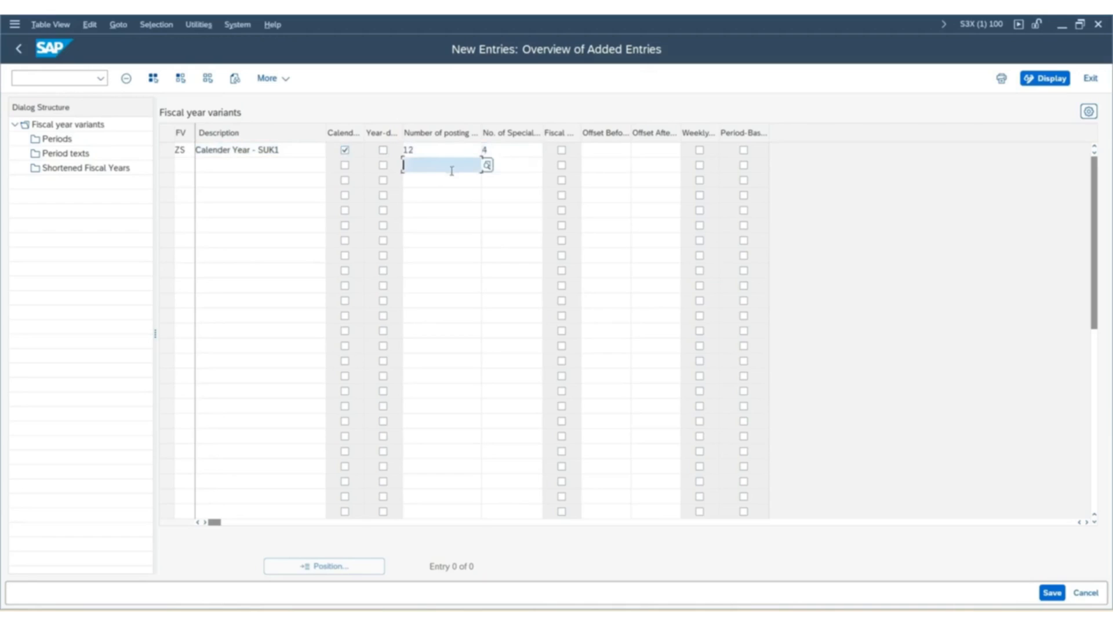
Save variant ZS under customizing request S3XK900605 and return to the IMG structure.
{"action": "left_click", "coordinate": [1058, 592]}
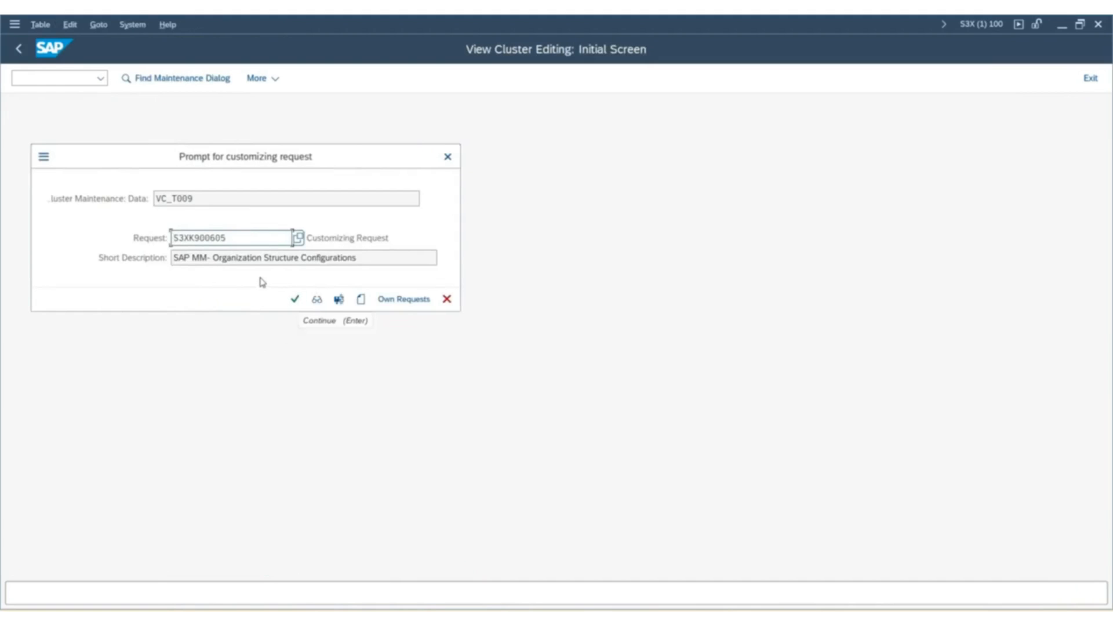
{"action": "left_click", "coordinate": [295, 302]}
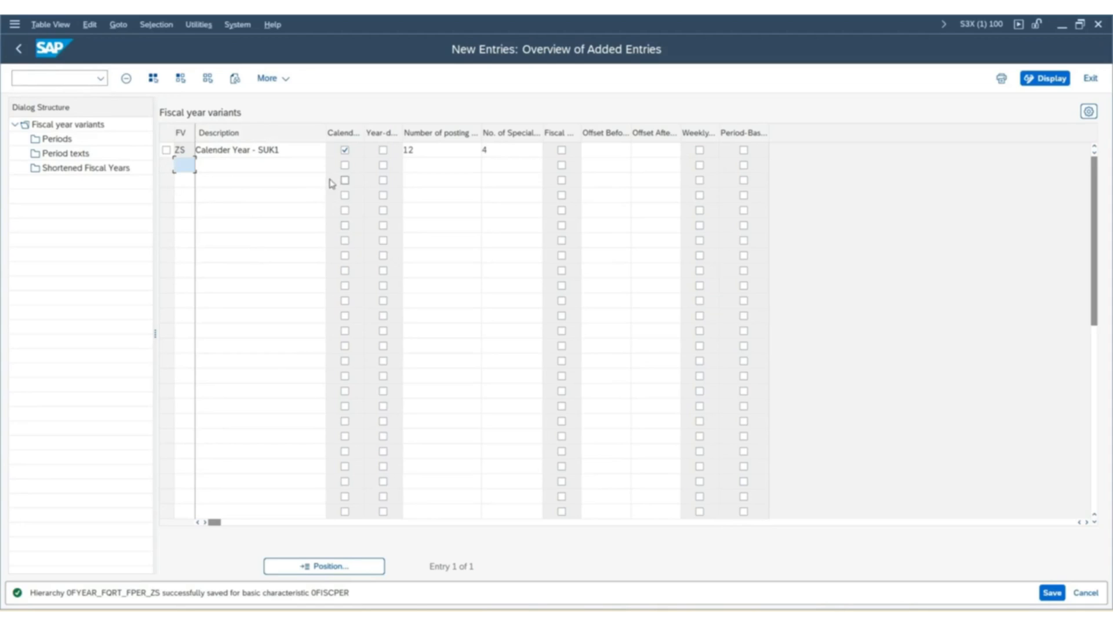
{"action": "left_click", "coordinate": [20, 51]}
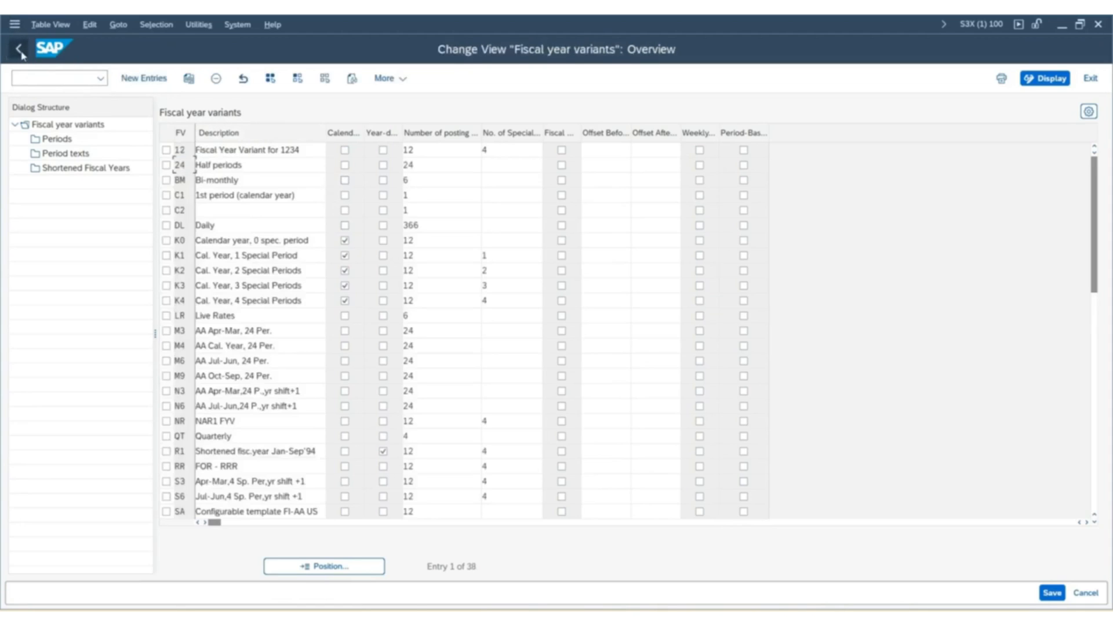
{"action": "left_click", "coordinate": [20, 51]}
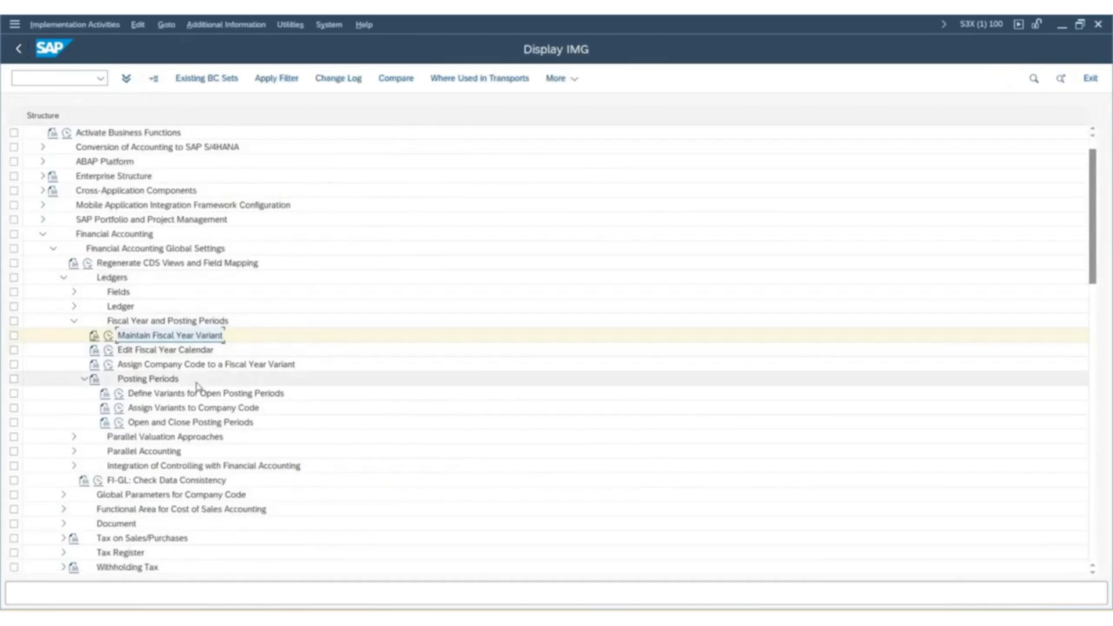
Open the assignment of company codes to fiscal year variants and locate company code SUK1.
{"action": "left_click", "coordinate": [109, 365]}
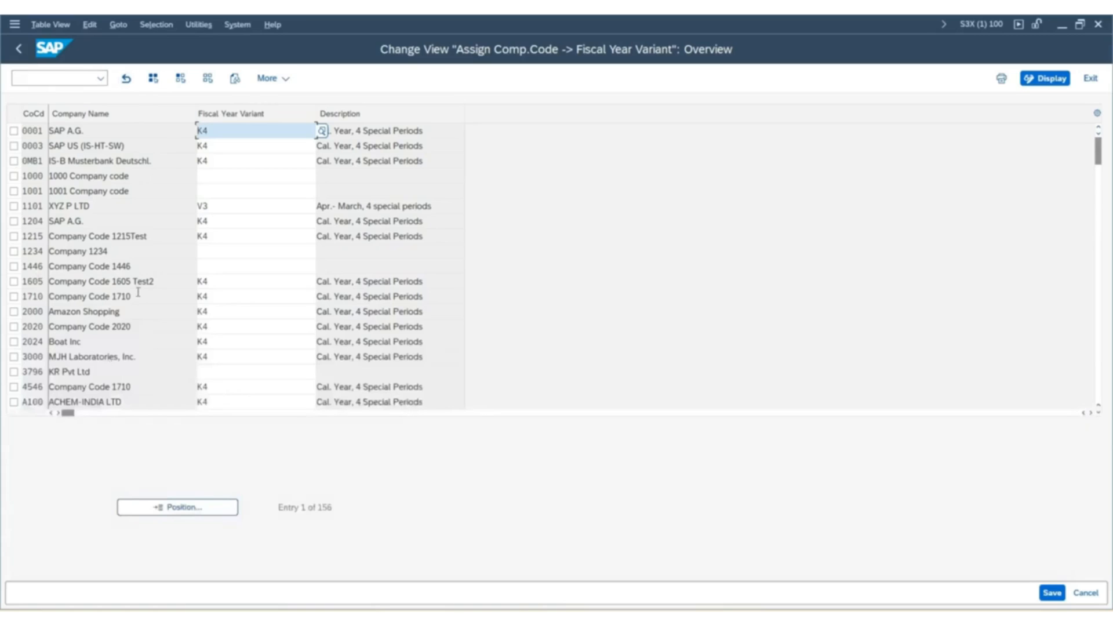
{"action": "left_click", "coordinate": [204, 509]}
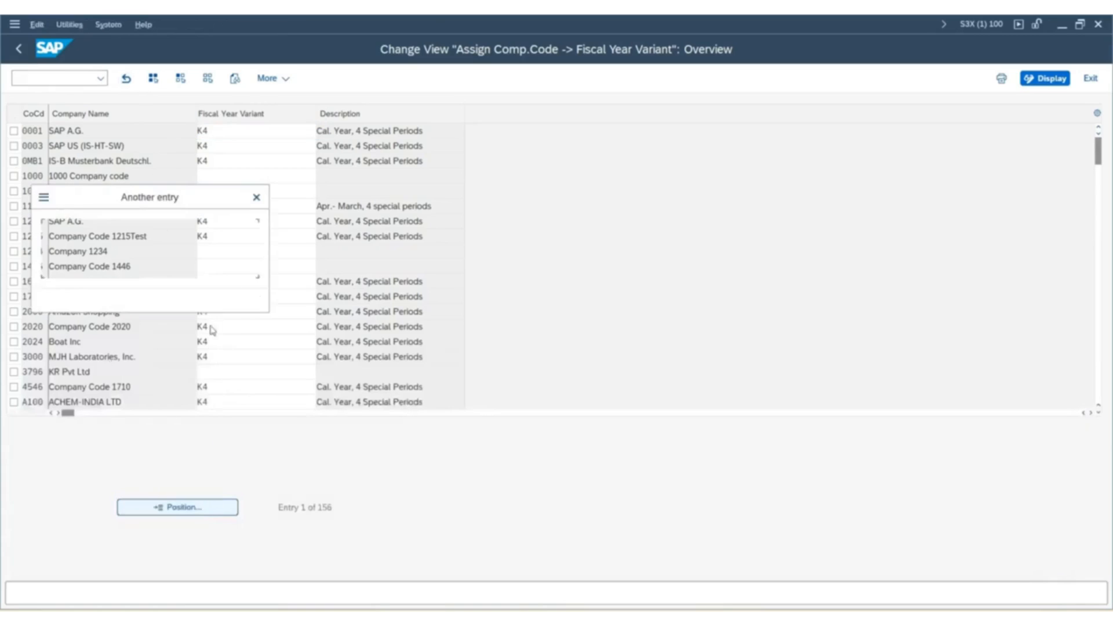
{"action": "left_click", "coordinate": [172, 238]}
{"action": "type", "text": "SUK1"}
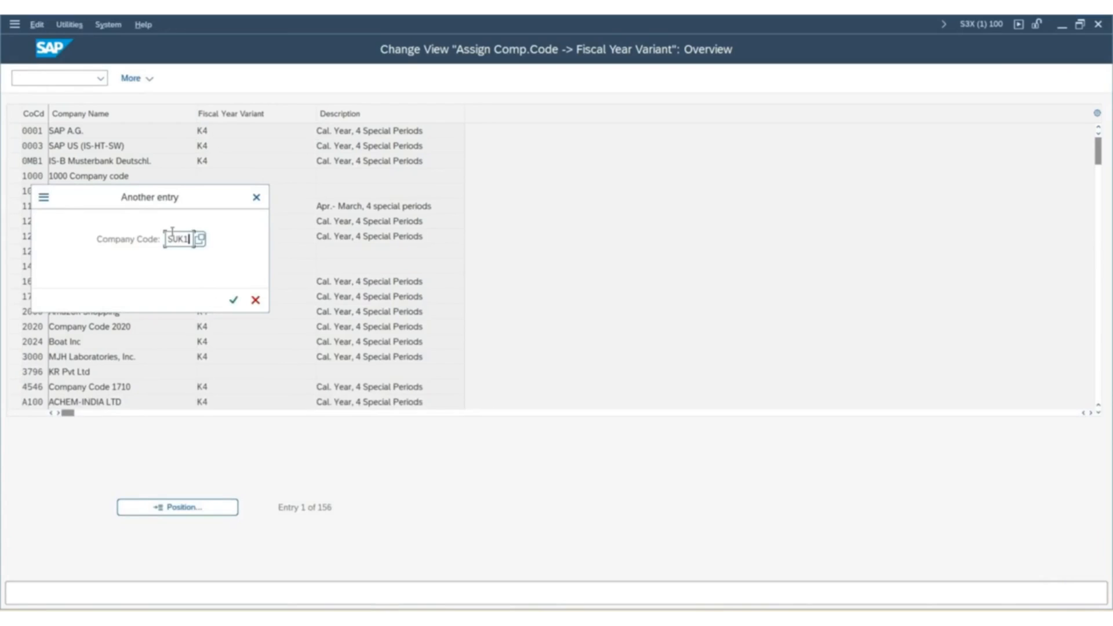
{"action": "left_click", "coordinate": [233, 300]}
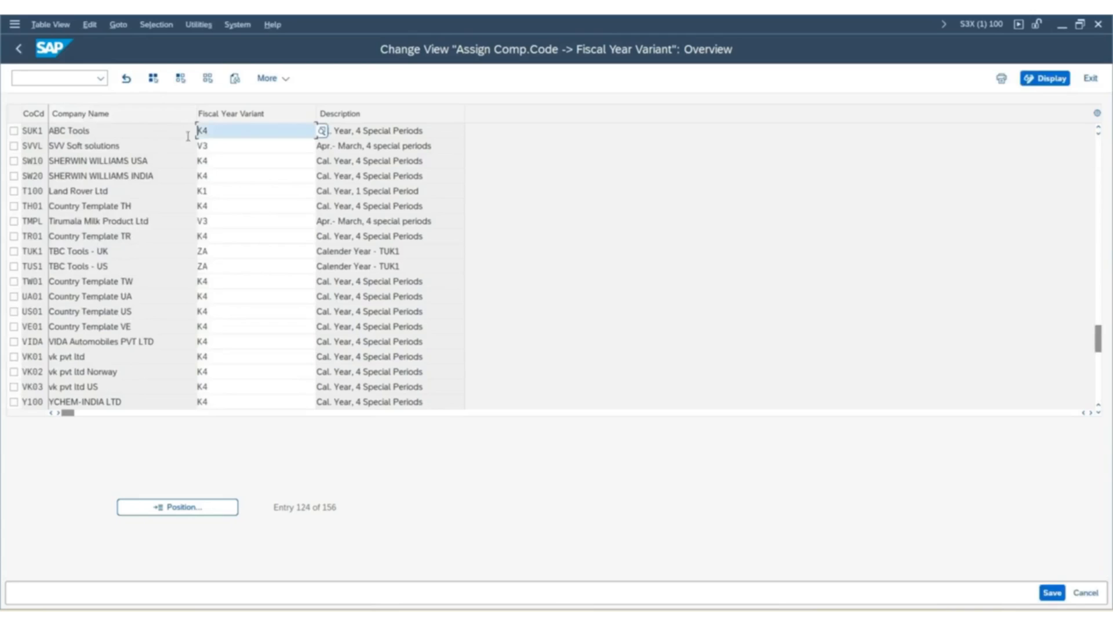
Assign fiscal year variant ZS to company code SUK1 and save, also changing controlling area 0001 and all its assigned company codes.
{"action": "left_click_drag", "start_coordinate": [251, 135], "coordinate": [195, 131]}
{"action": "type", "text": "ZS"}
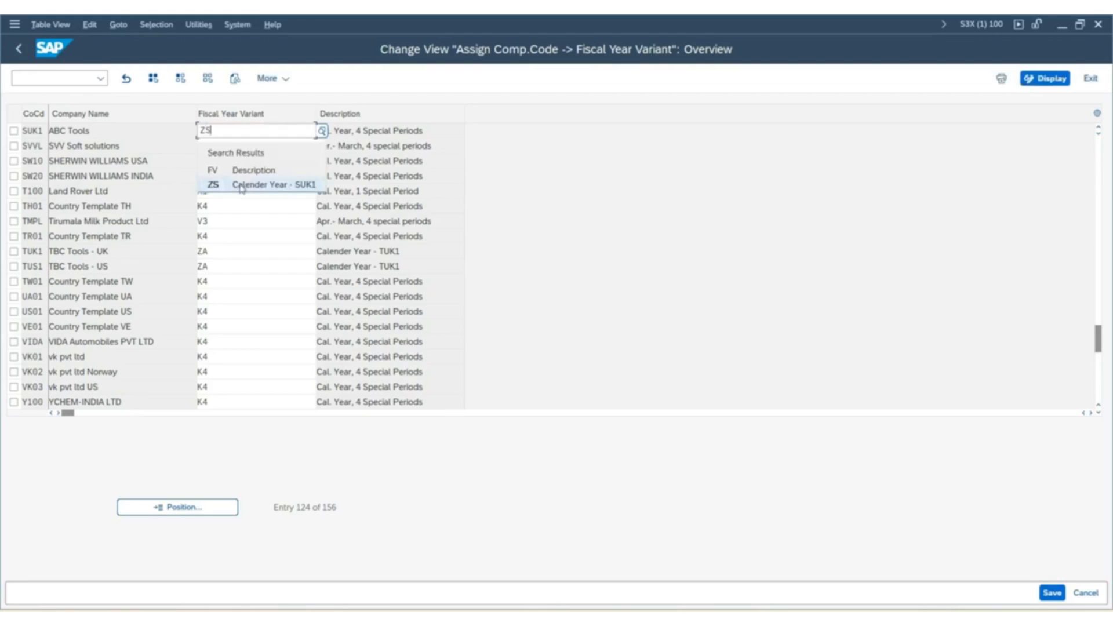
{"action": "left_click", "coordinate": [241, 184]}
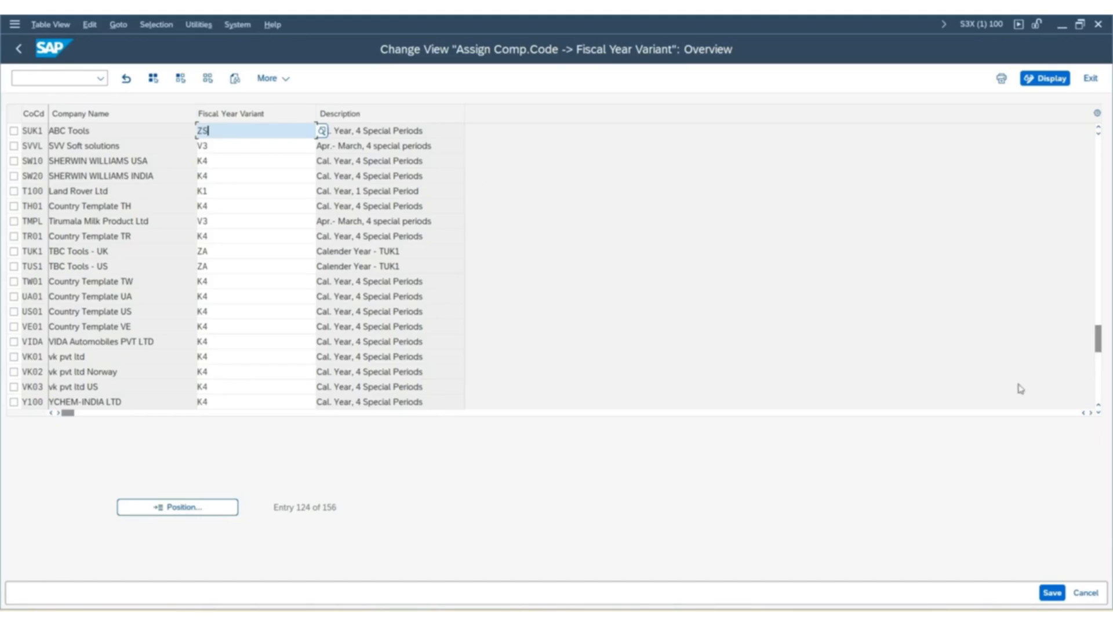
{"action": "left_click", "coordinate": [1050, 592]}
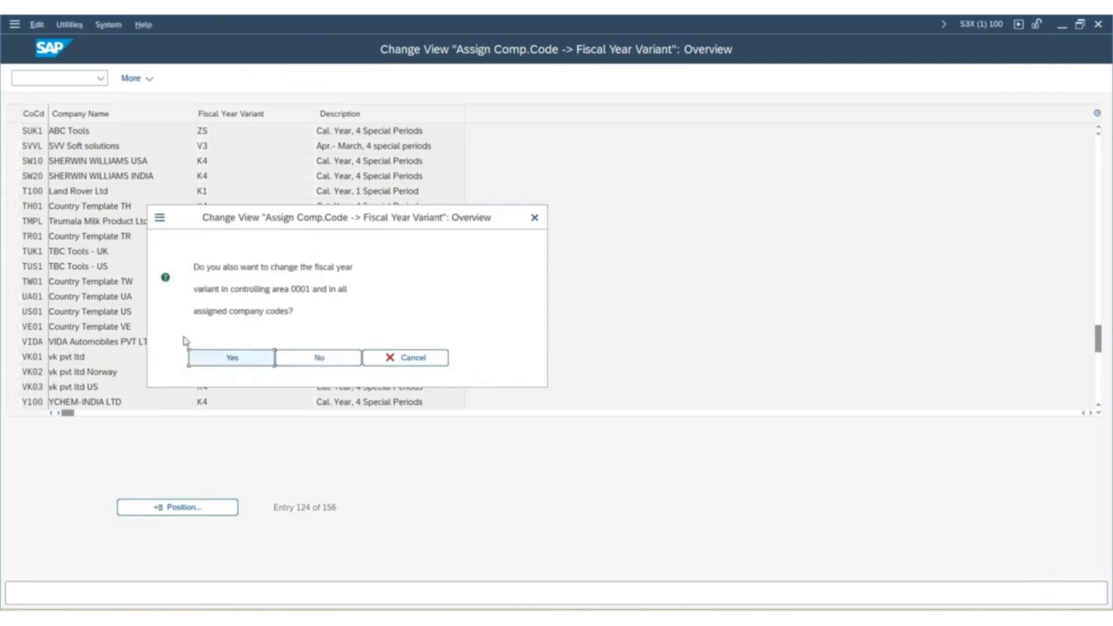
{"action": "left_click", "coordinate": [232, 358]}
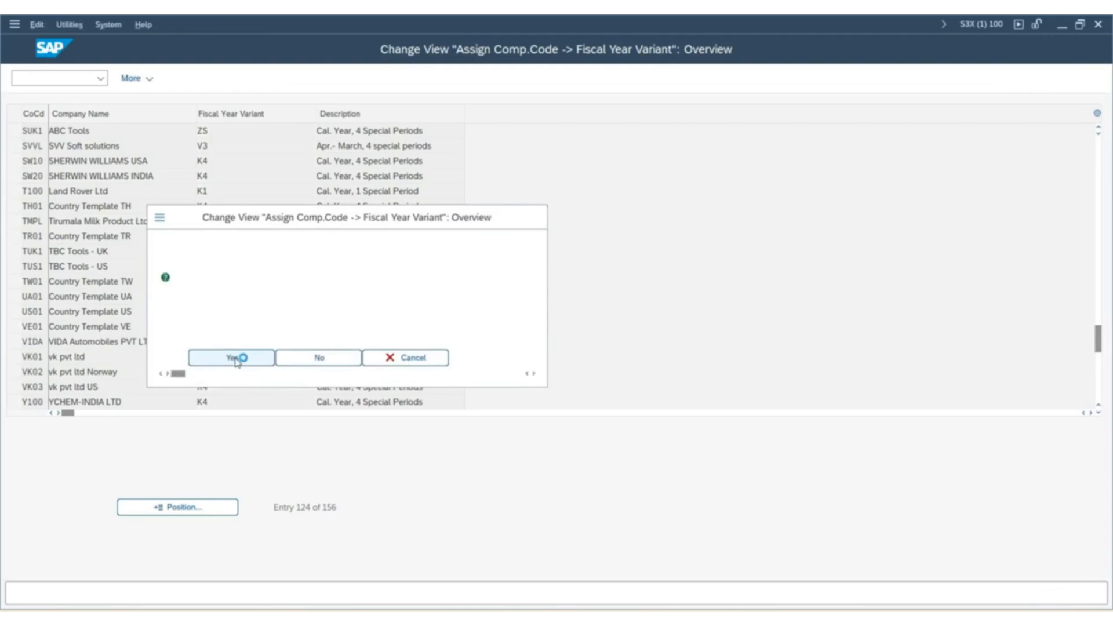
{"action": "left_click", "coordinate": [295, 280]}
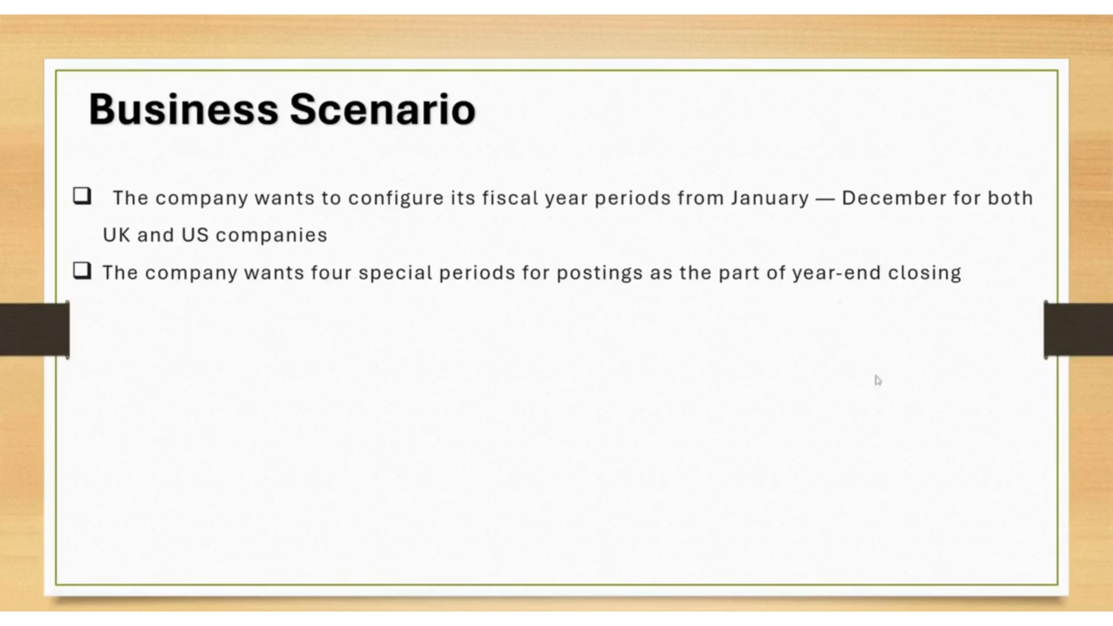
{"action": "left_click", "coordinate": [840, 380]}
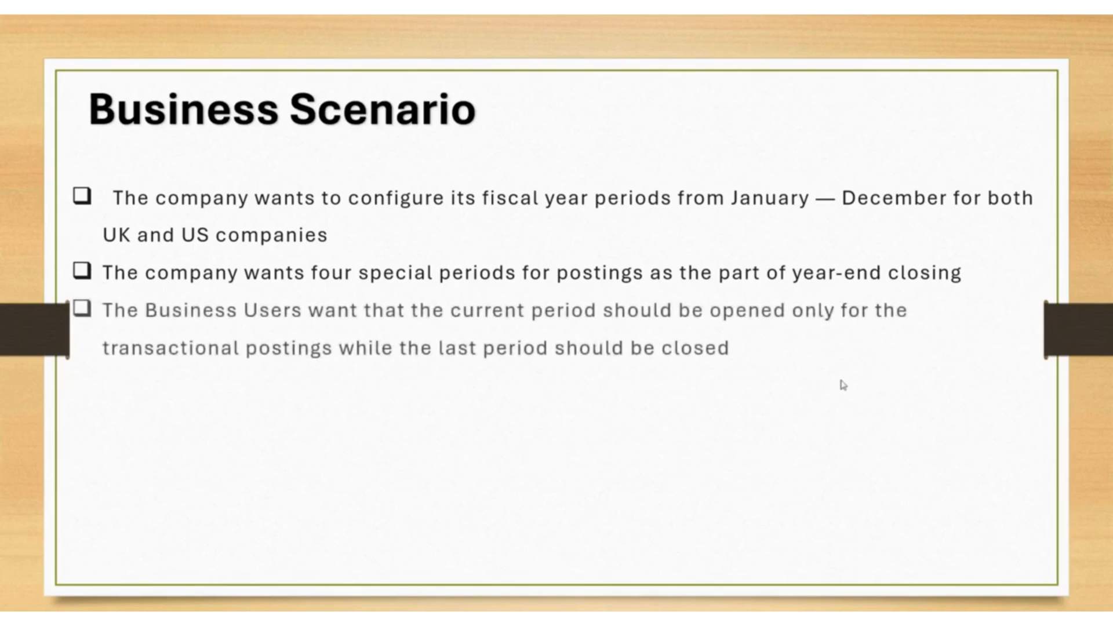
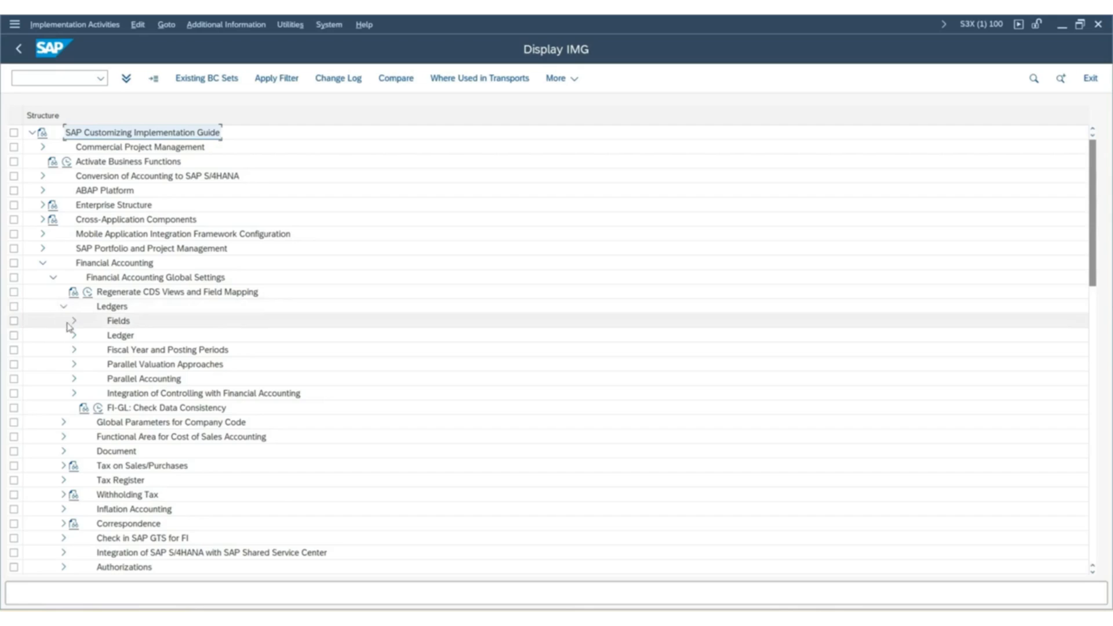
Open the definition of variants for open posting periods under Fiscal Year and Posting Periods and start a new entry.
{"action": "left_click", "coordinate": [74, 351]}
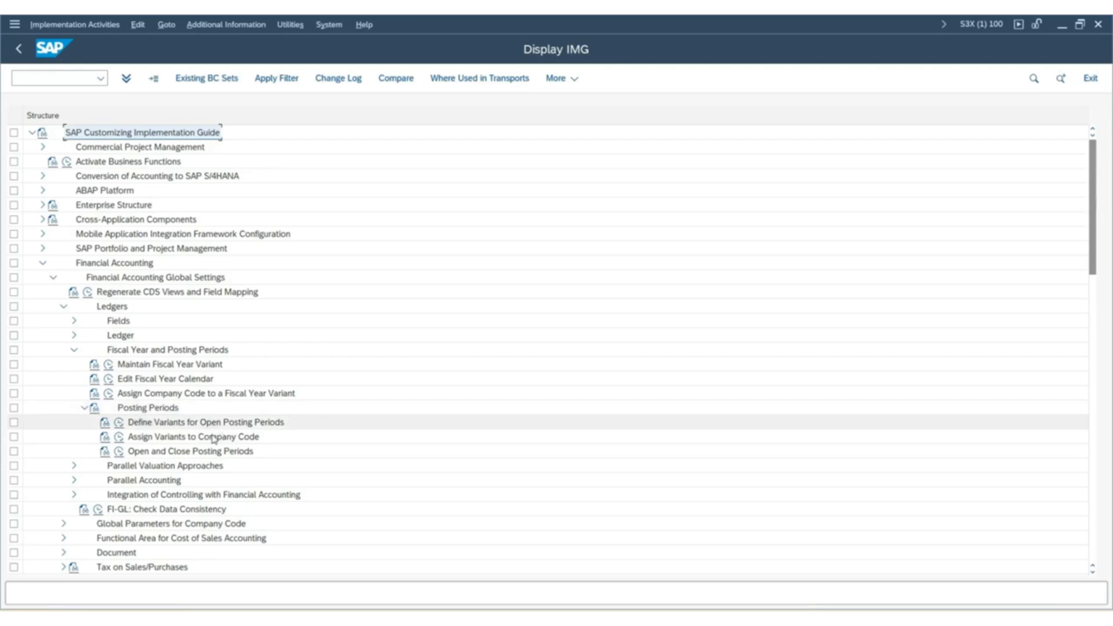
{"action": "left_click", "coordinate": [120, 425]}
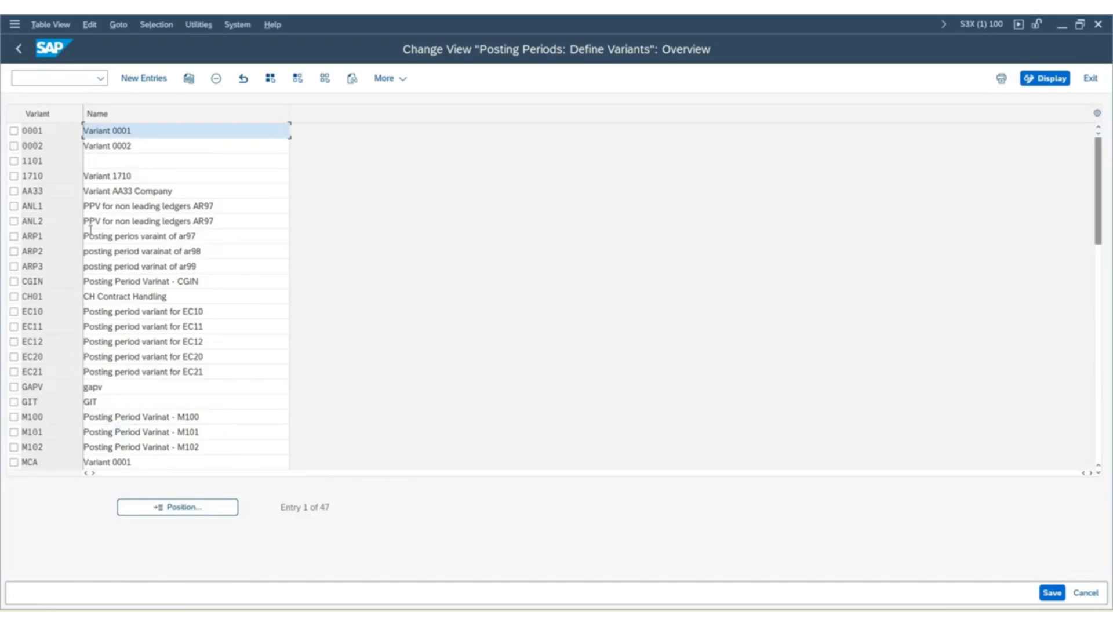
{"action": "left_click", "coordinate": [56, 136]}
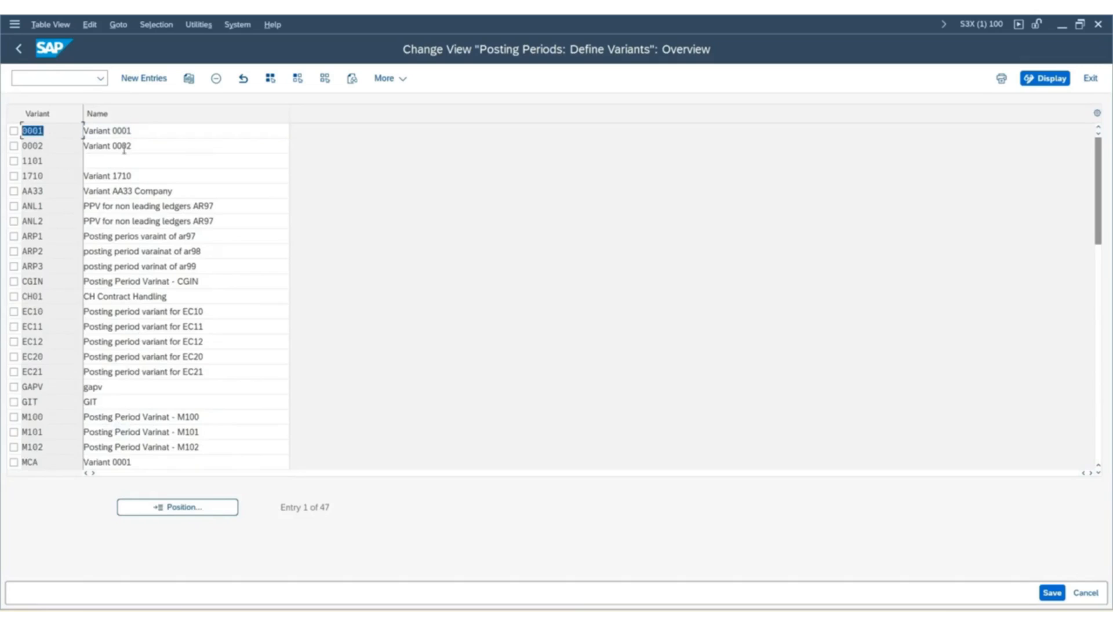
{"action": "double_click", "coordinate": [47, 132]}
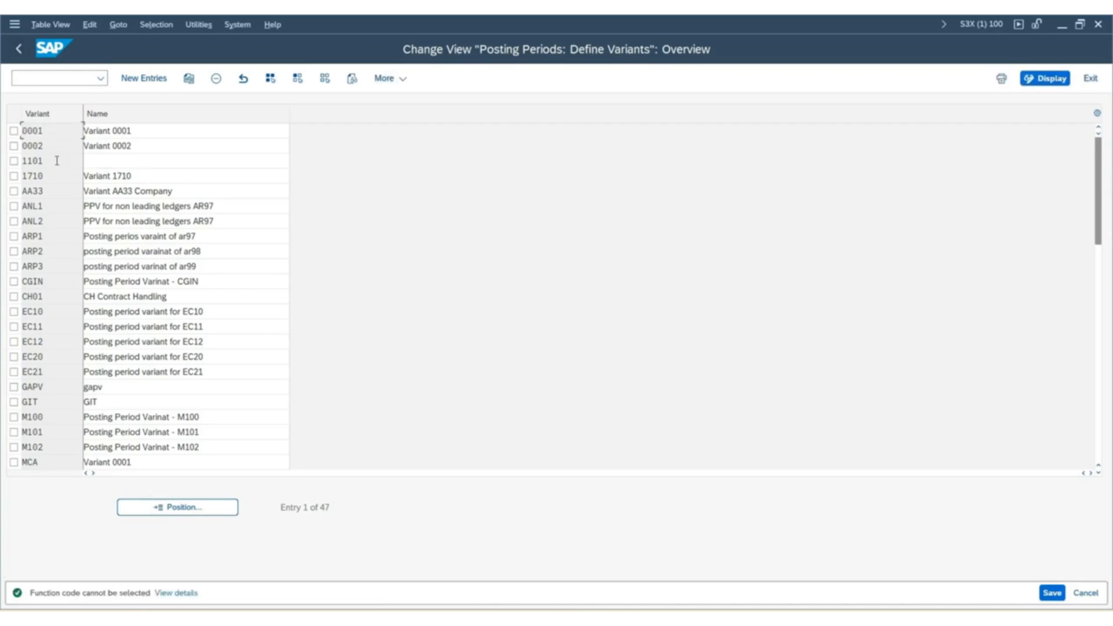
{"action": "left_click", "coordinate": [156, 83]}
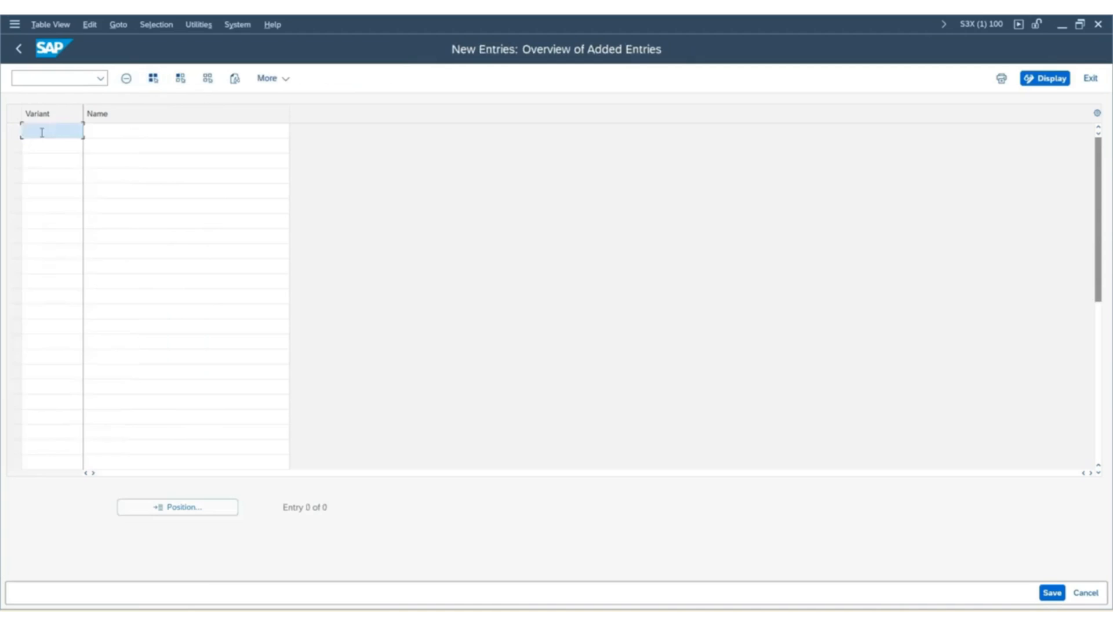
{"action": "type", "text": "ZS"}
{"action": "type", "text": "BO"}
{"action": "key", "text": "Tab"}
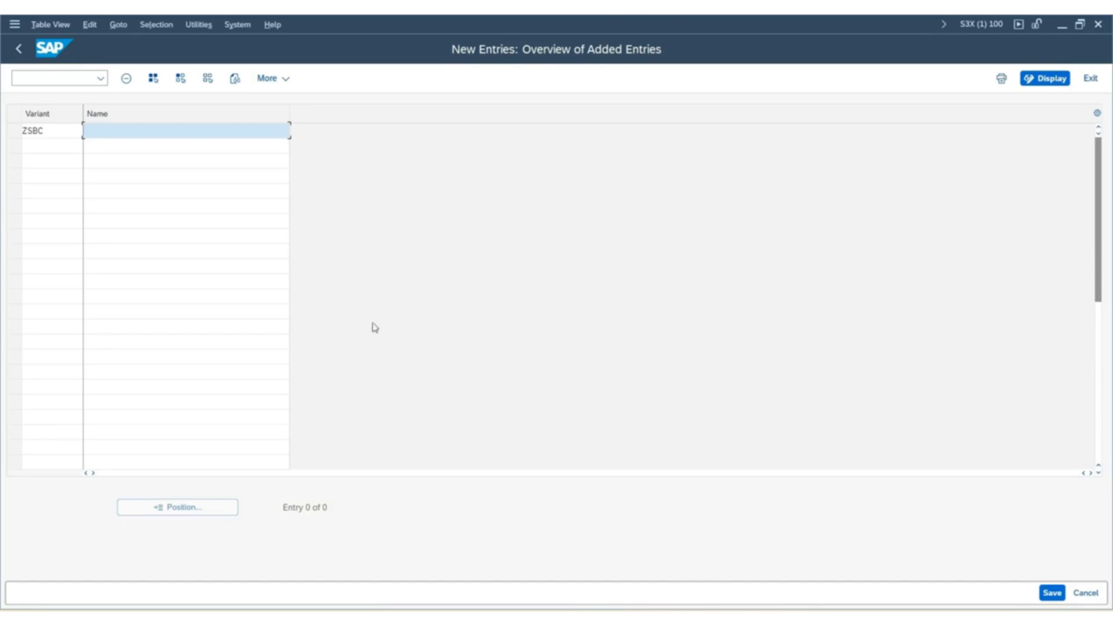
Set the code of the new posting period variant to ZSB1.
{"action": "double_click", "coordinate": [45, 130]}
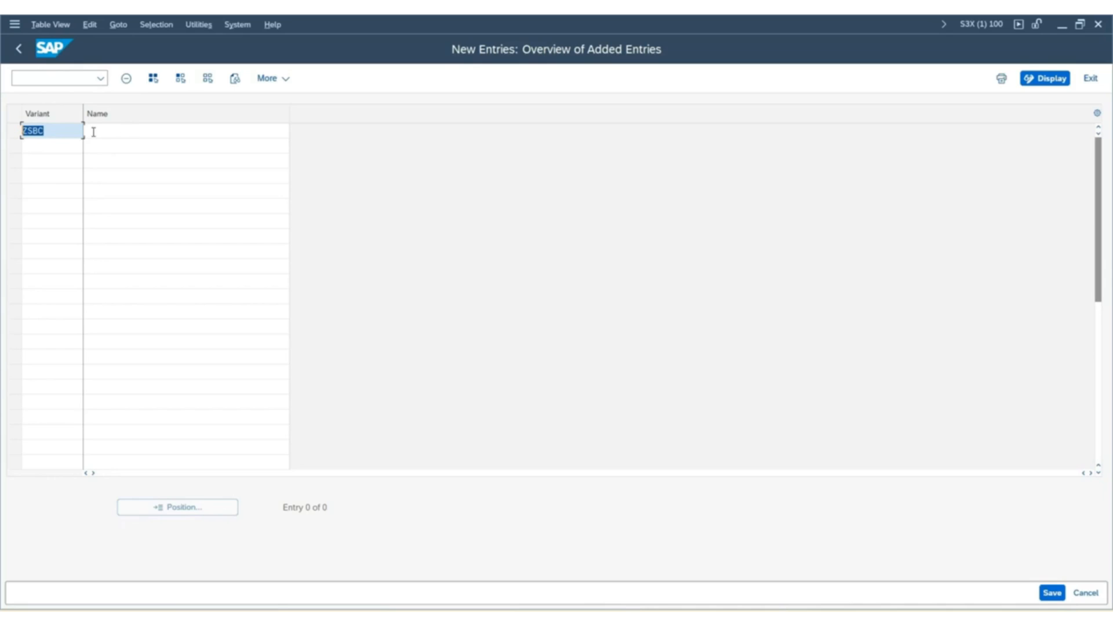
{"action": "type", "text": "Z"}
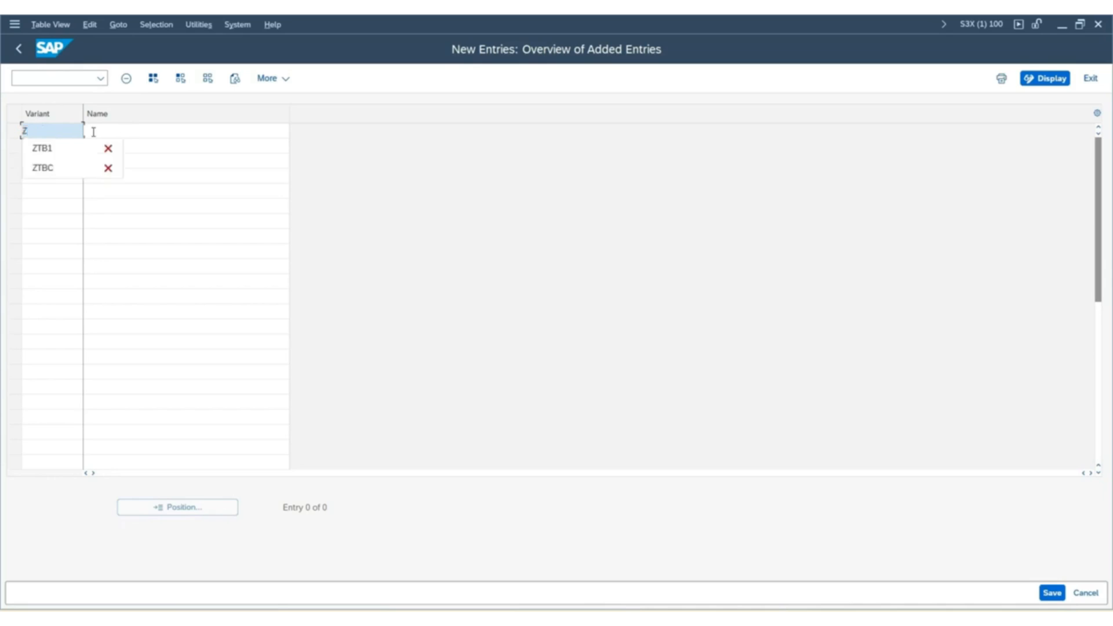
{"action": "type", "text": "SB1"}
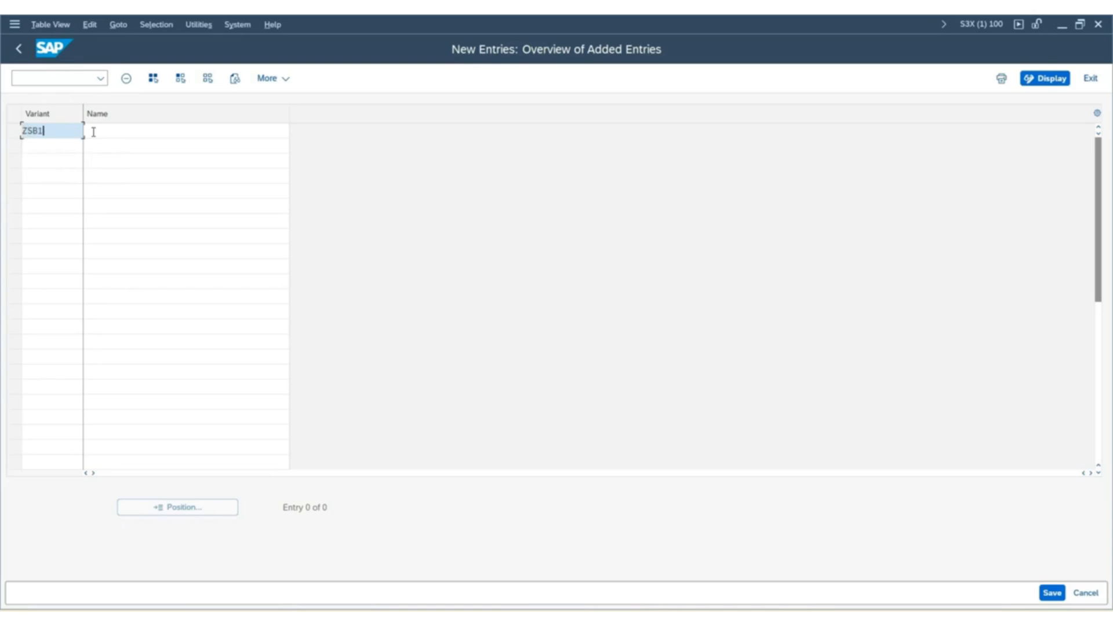
Name posting period variant ZSB1 "Posting Period Varriant - SUK1".
{"action": "left_click", "coordinate": [93, 132]}
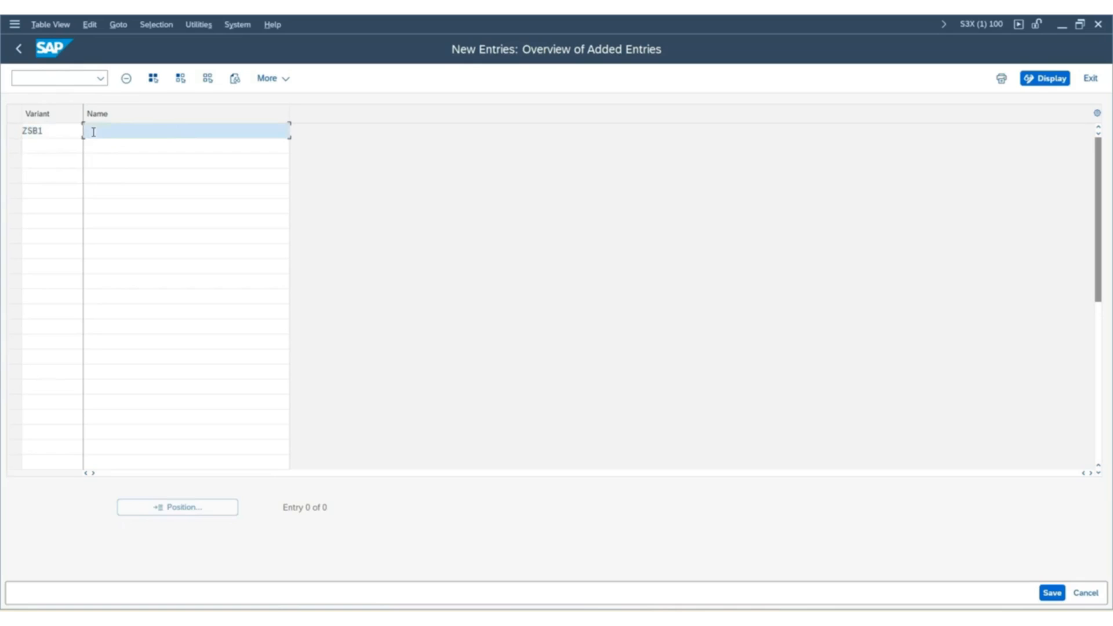
{"action": "type", "text": "Posti"}
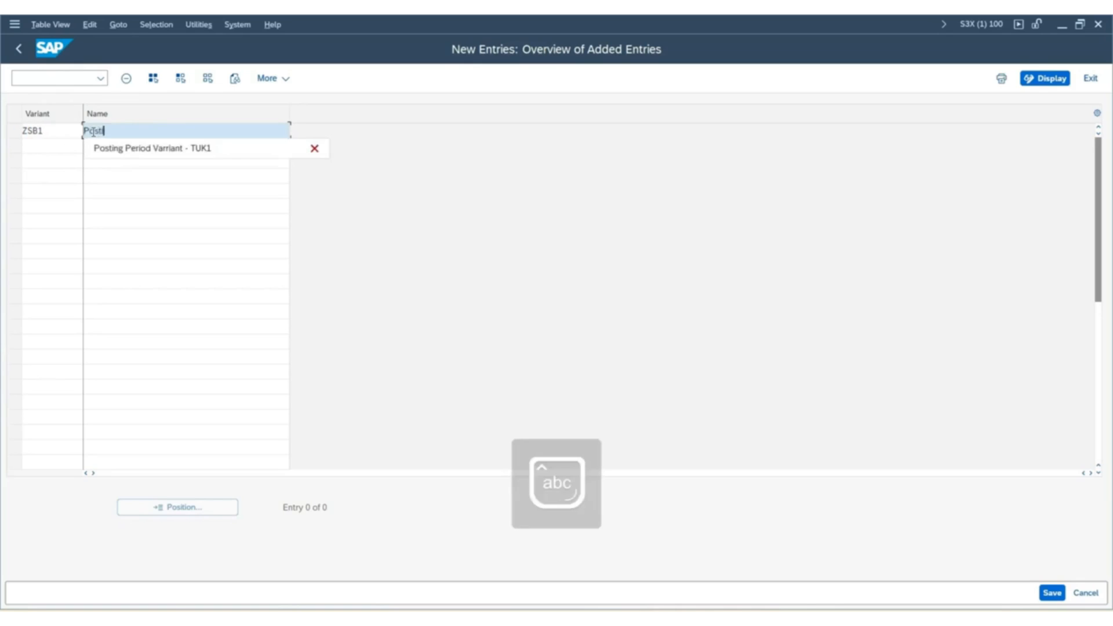
{"action": "type", "text": "ng Period"}
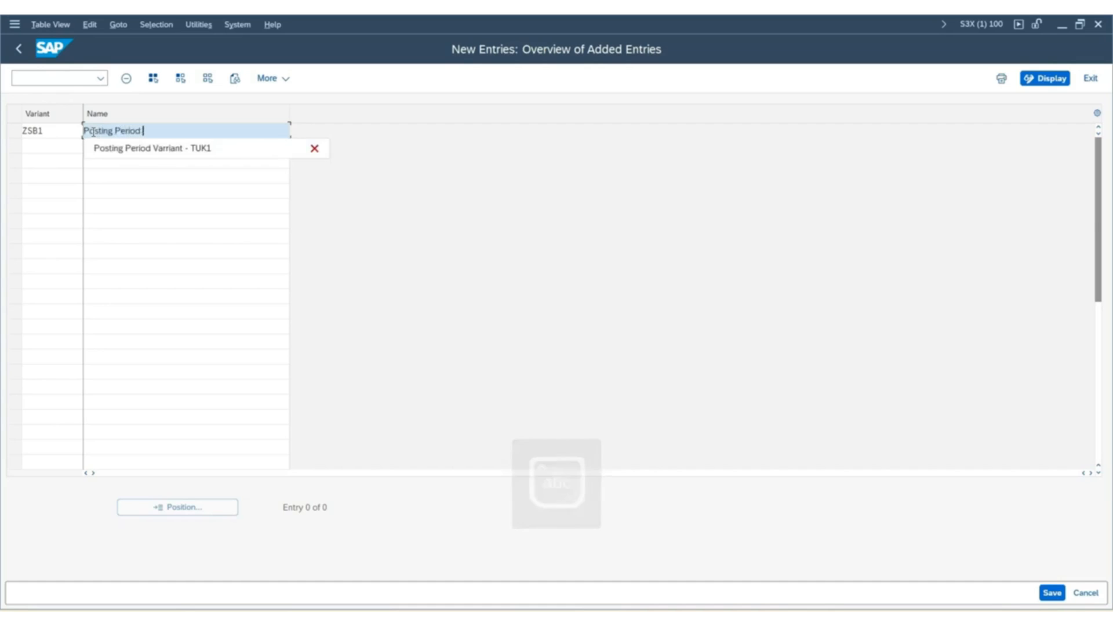
{"action": "left_click", "coordinate": [219, 148]}
{"action": "key", "text": "BackSpace"}
{"action": "key", "text": "BackSpace"}
{"action": "key", "text": "BackSpace"}
{"action": "key", "text": "BackSpace"}
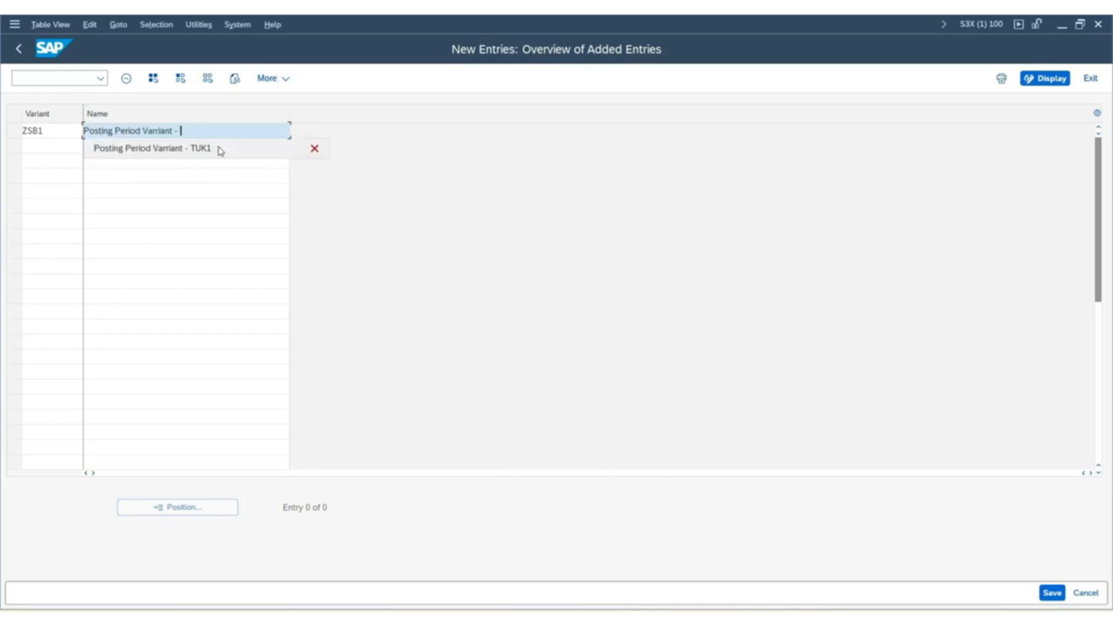
{"action": "type", "text": "suk1"}
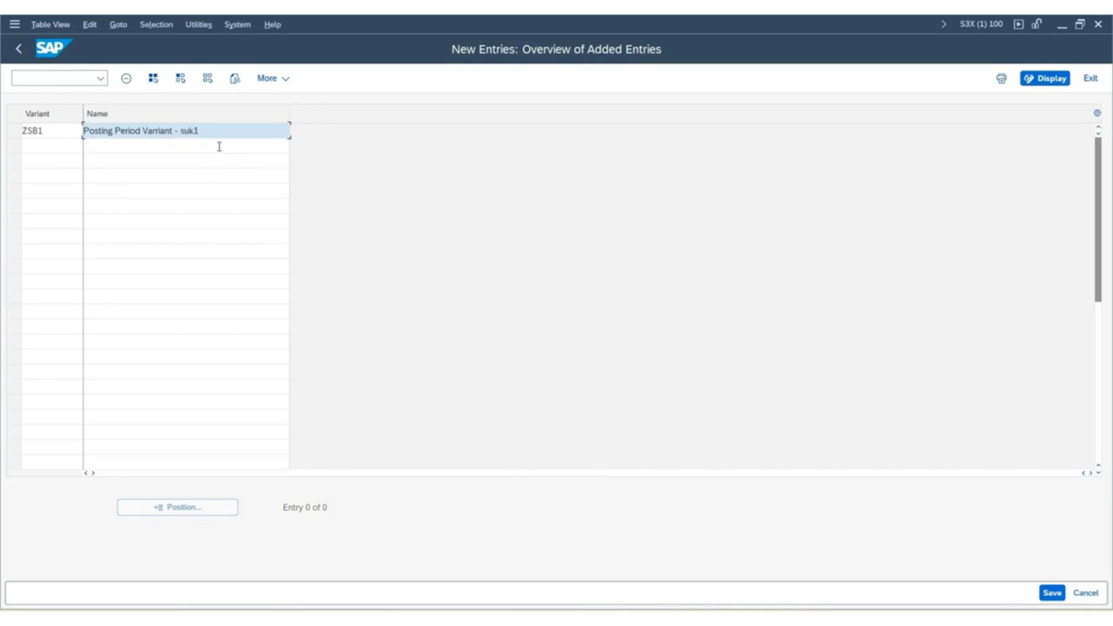
{"action": "key", "text": "BackSpace"}
{"action": "key", "text": "BackSpace"}
{"action": "key", "text": "BackSpace"}
{"action": "key", "text": "BackSpace"}
{"action": "key", "text": "Caps_Lock"}
{"action": "type", "text": "SUK"}
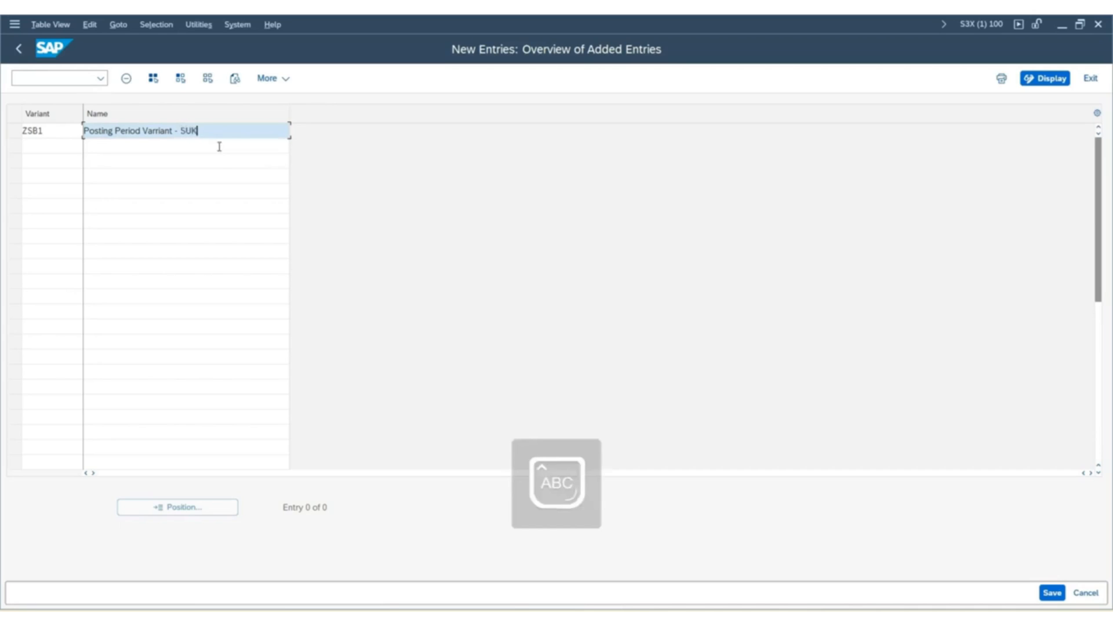
{"action": "type", "text": "1"}
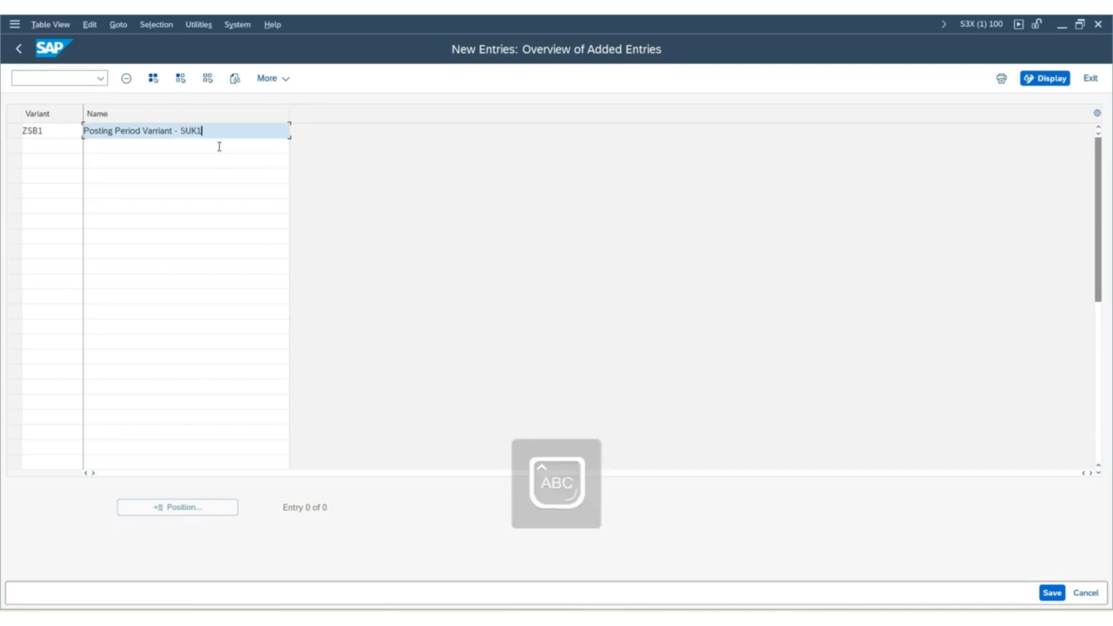
Save posting period variant ZSB1 under customizing request S3XK900680 and return to the IMG structure.
{"action": "left_click", "coordinate": [1052, 593]}
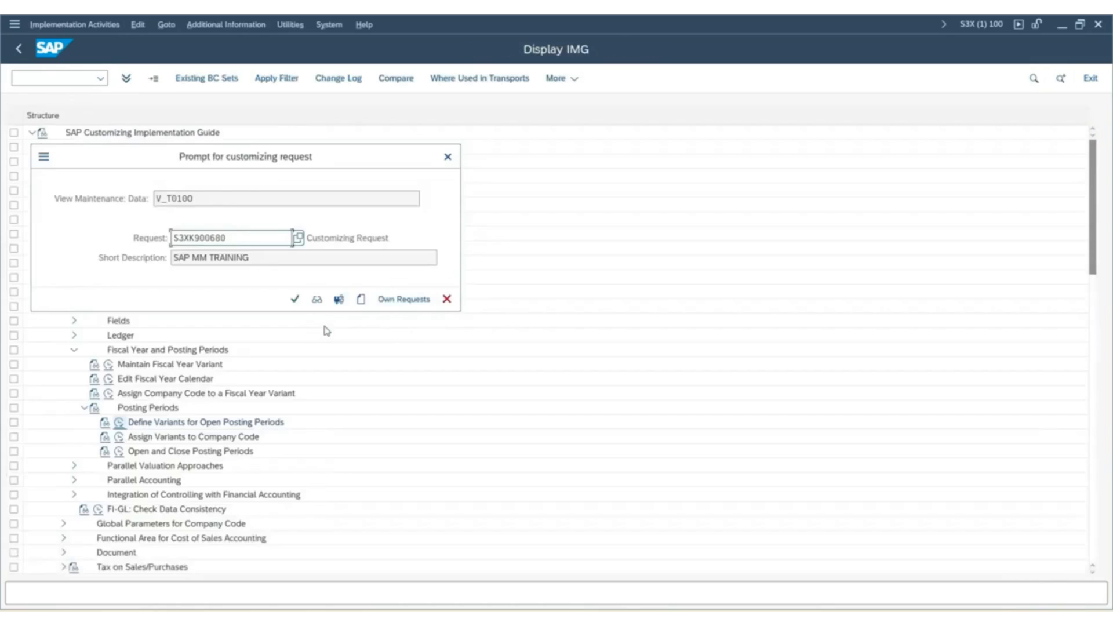
{"action": "left_click", "coordinate": [294, 299]}
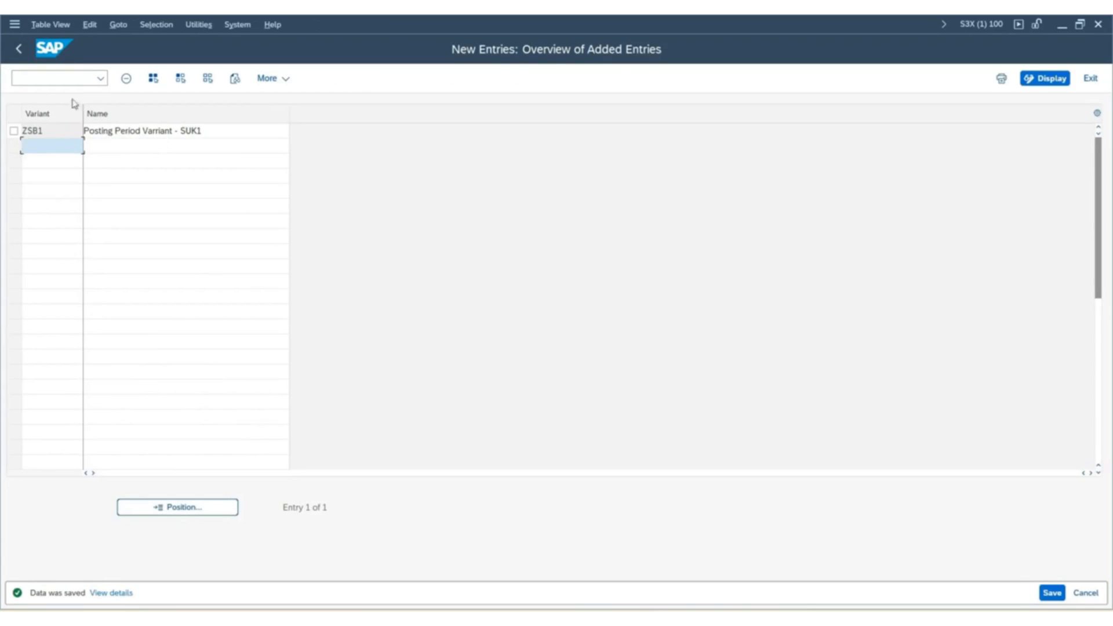
{"action": "left_click", "coordinate": [22, 51]}
{"action": "left_click", "coordinate": [22, 51]}
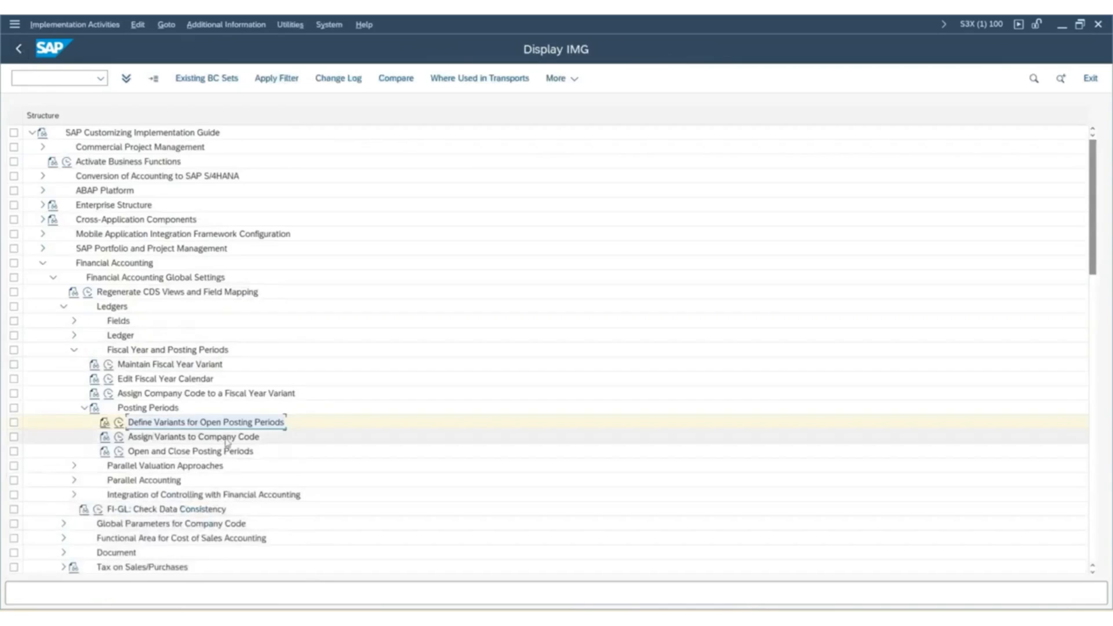
Open the assignment of posting period variants to company codes and locate company code SUK1.
{"action": "left_click", "coordinate": [120, 436]}
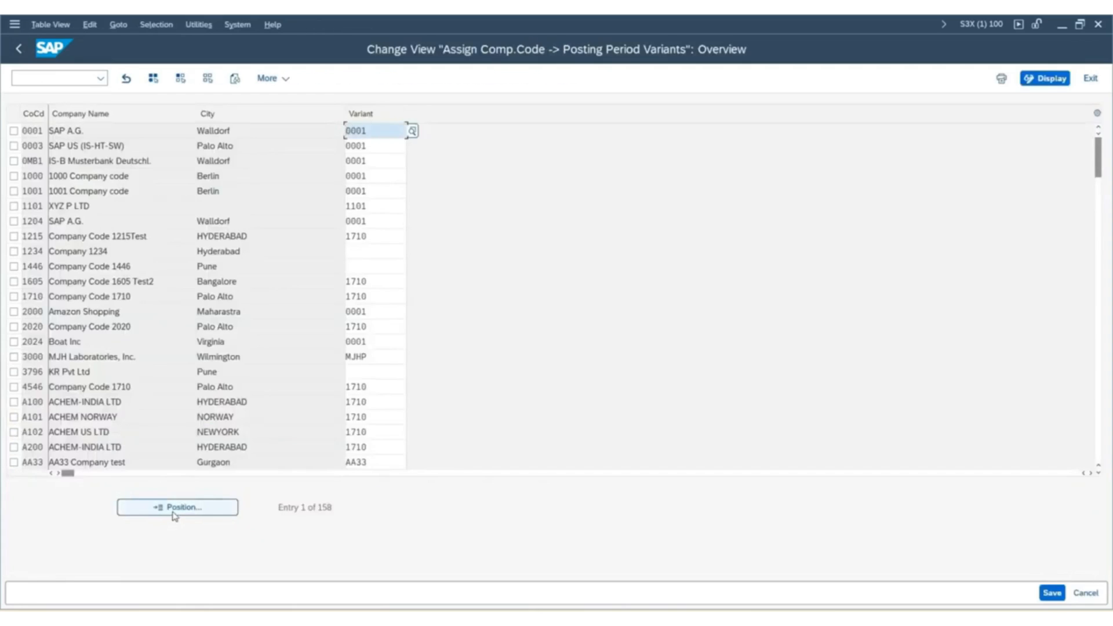
{"action": "left_click", "coordinate": [173, 508]}
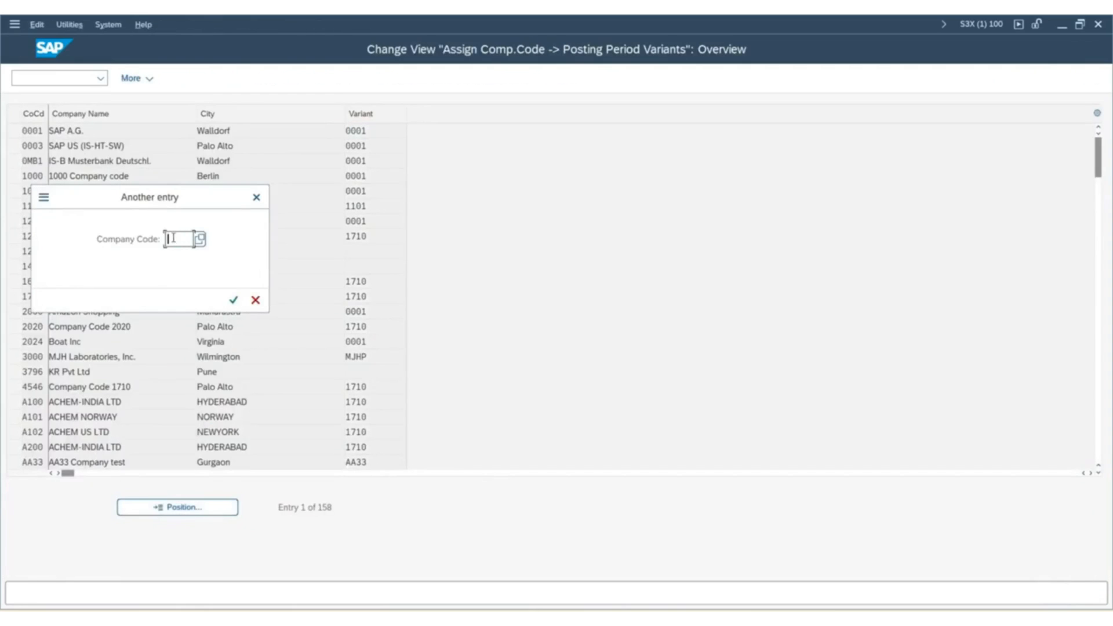
{"action": "type", "text": "SU"}
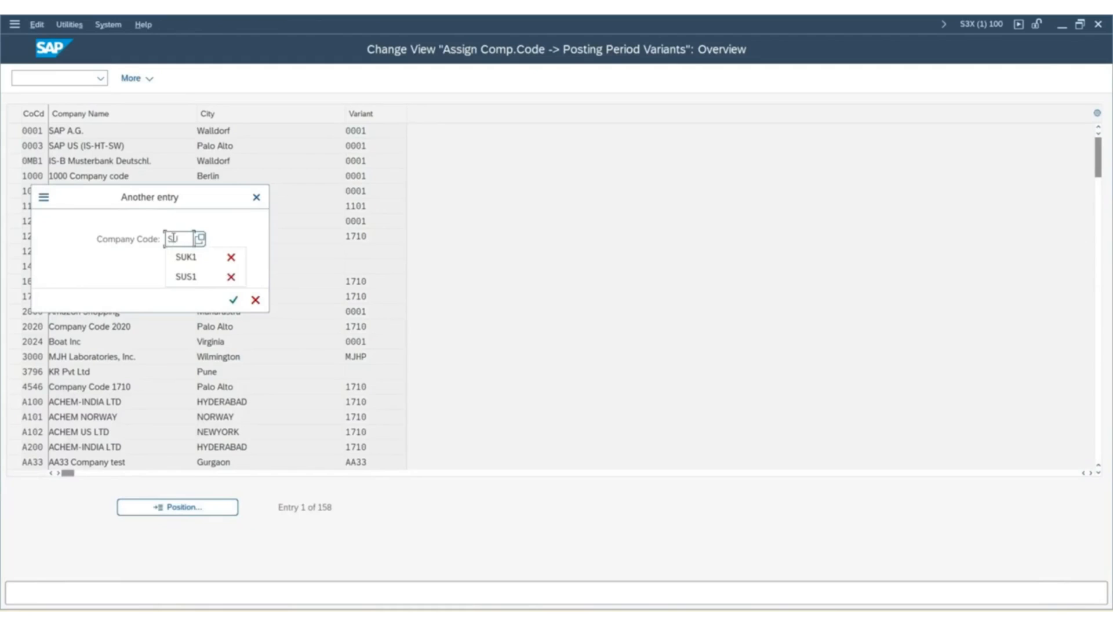
{"action": "left_click", "coordinate": [184, 258]}
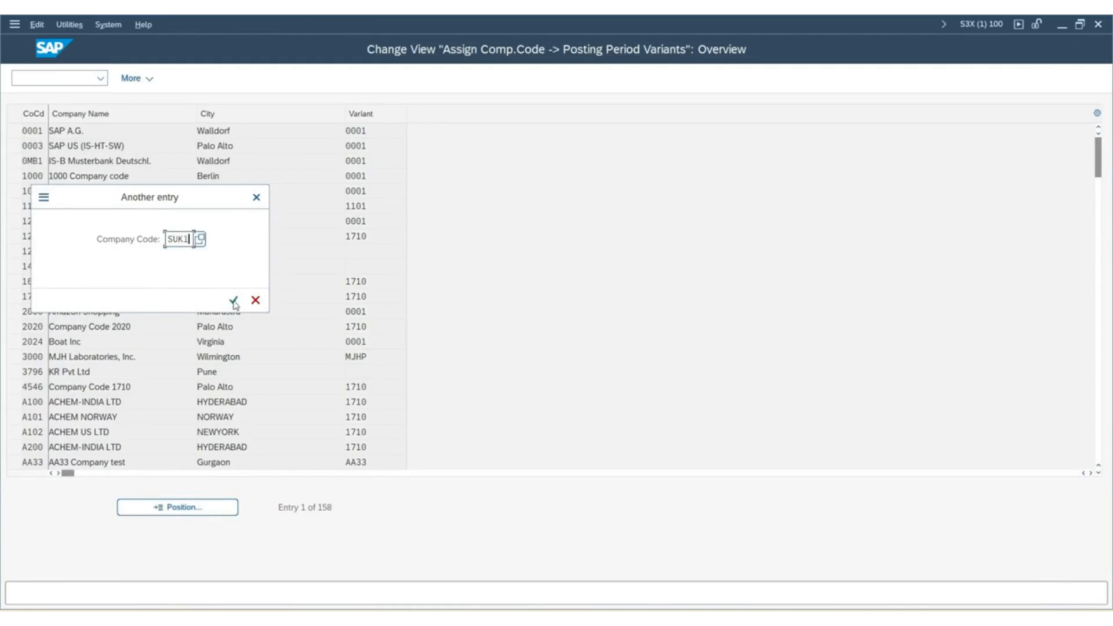
{"action": "left_click", "coordinate": [233, 300]}
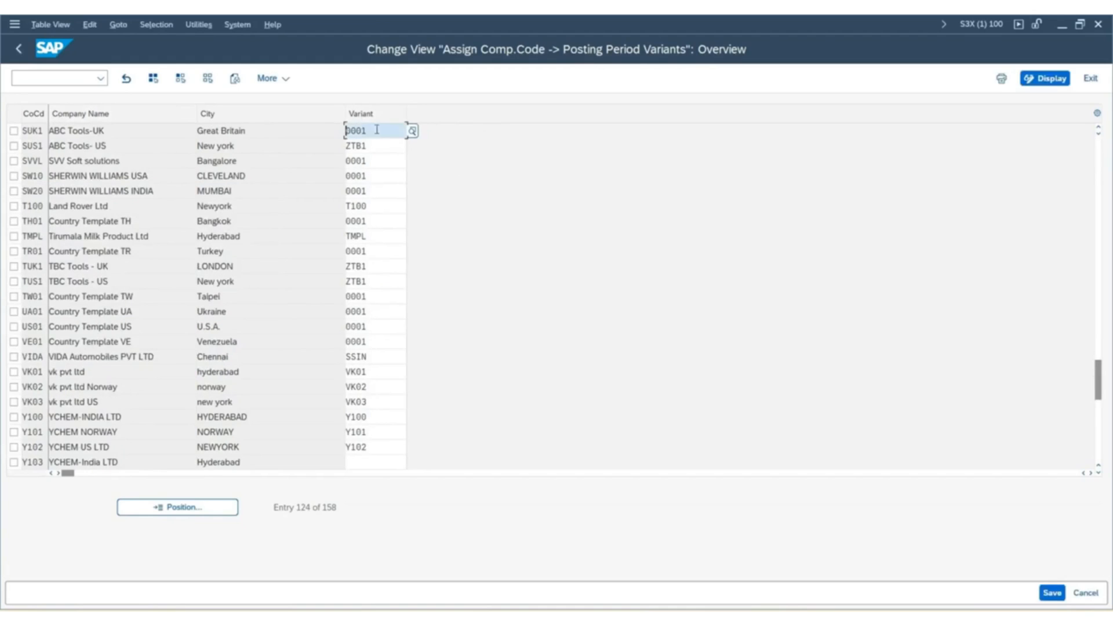
Assign posting period variant ZSB1 to company codes SUK1 and SUS1.
{"action": "left_click_drag", "start_coordinate": [377, 128], "coordinate": [342, 133]}
{"action": "type", "text": "ZSB"}
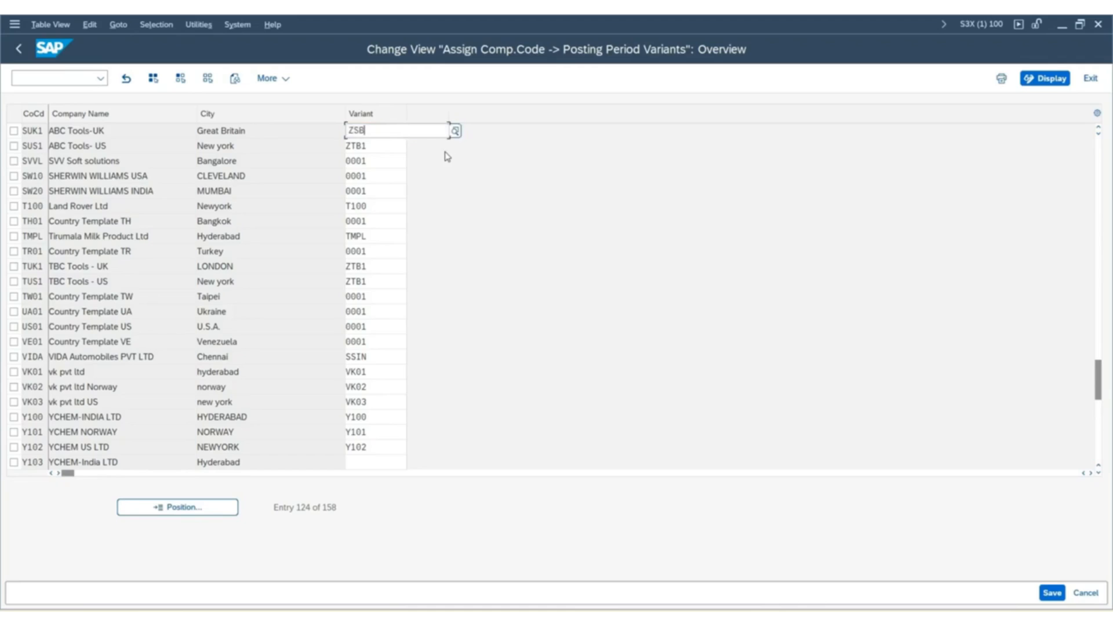
{"action": "type", "text": "1"}
{"action": "key", "text": "Return"}
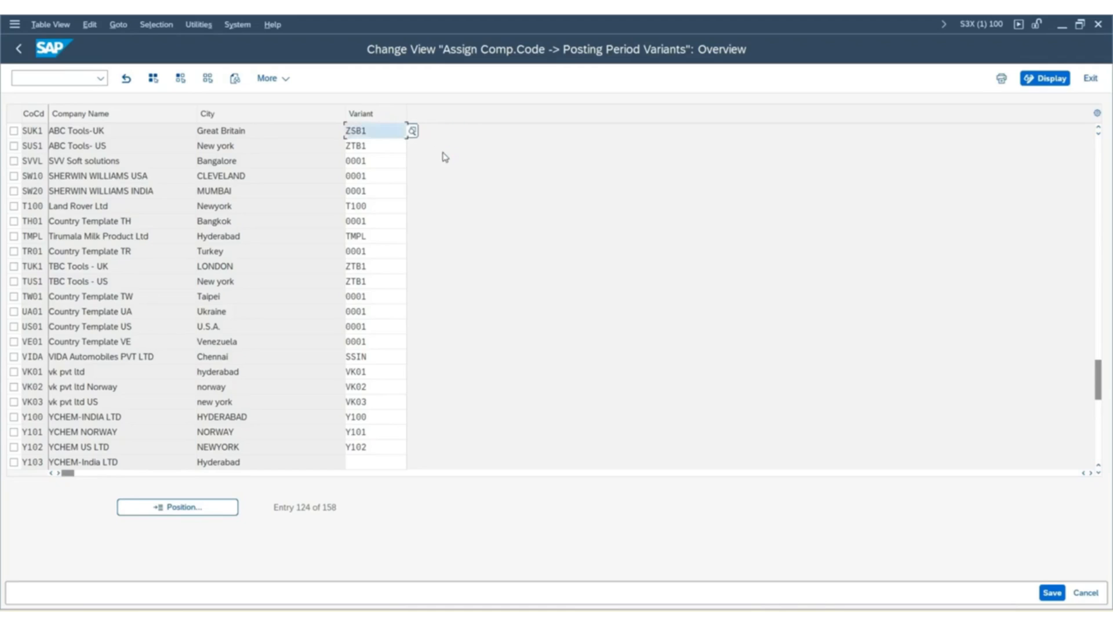
{"action": "double_click", "coordinate": [377, 145]}
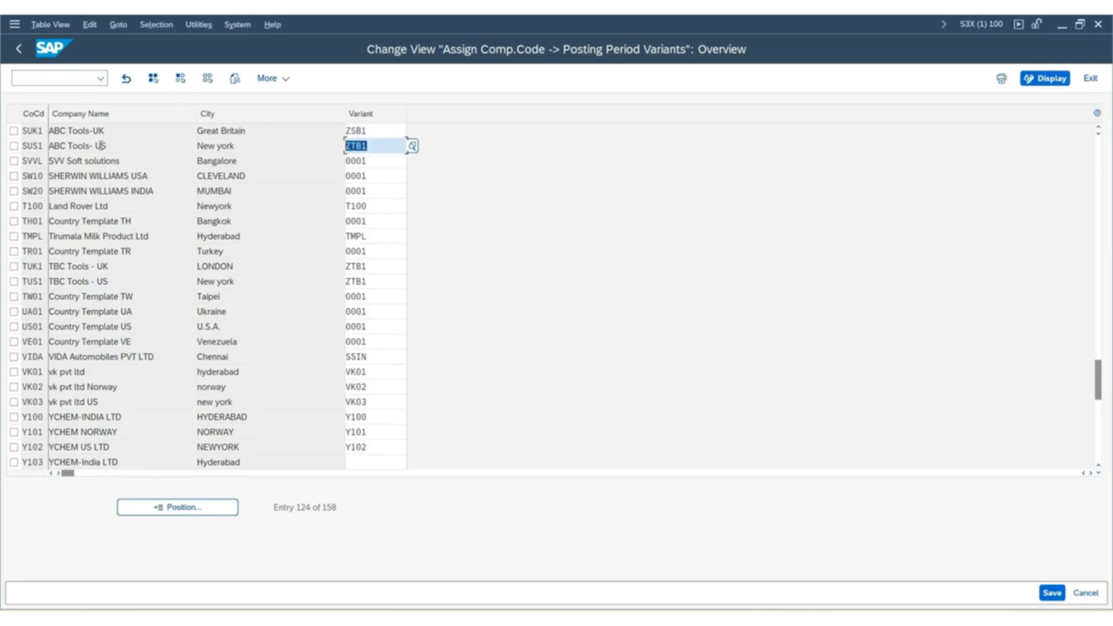
{"action": "type", "text": "ZSB1"}
{"action": "key", "text": "Return"}
Save the posting period variant assignments under customizing request S3XK900680 and return to the IMG structure.
{"action": "left_click", "coordinate": [1050, 593]}
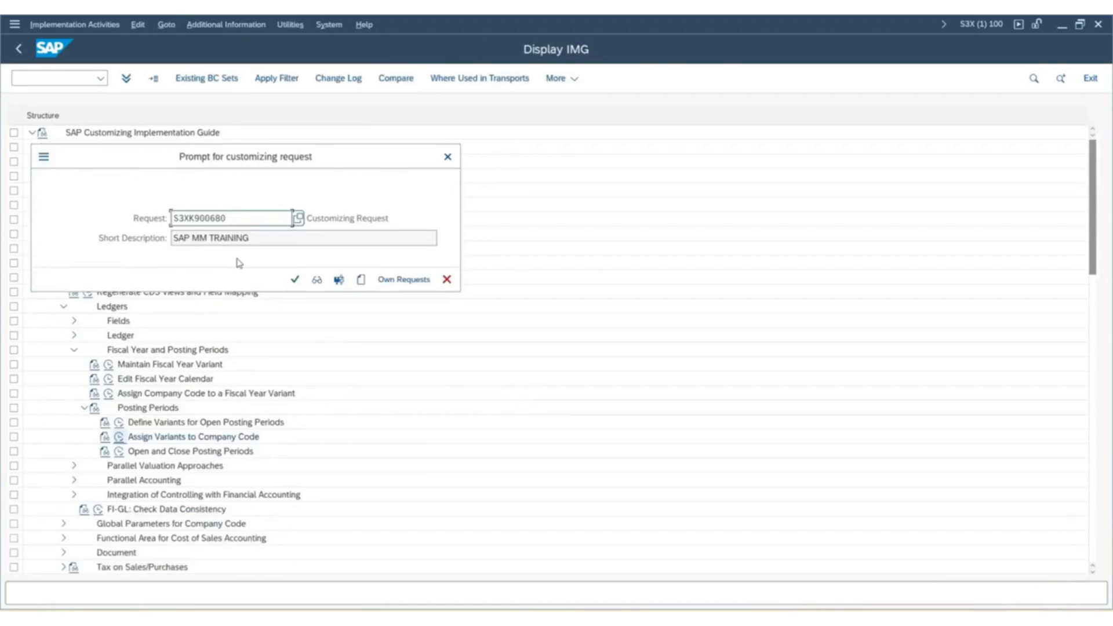
{"action": "left_click", "coordinate": [295, 280]}
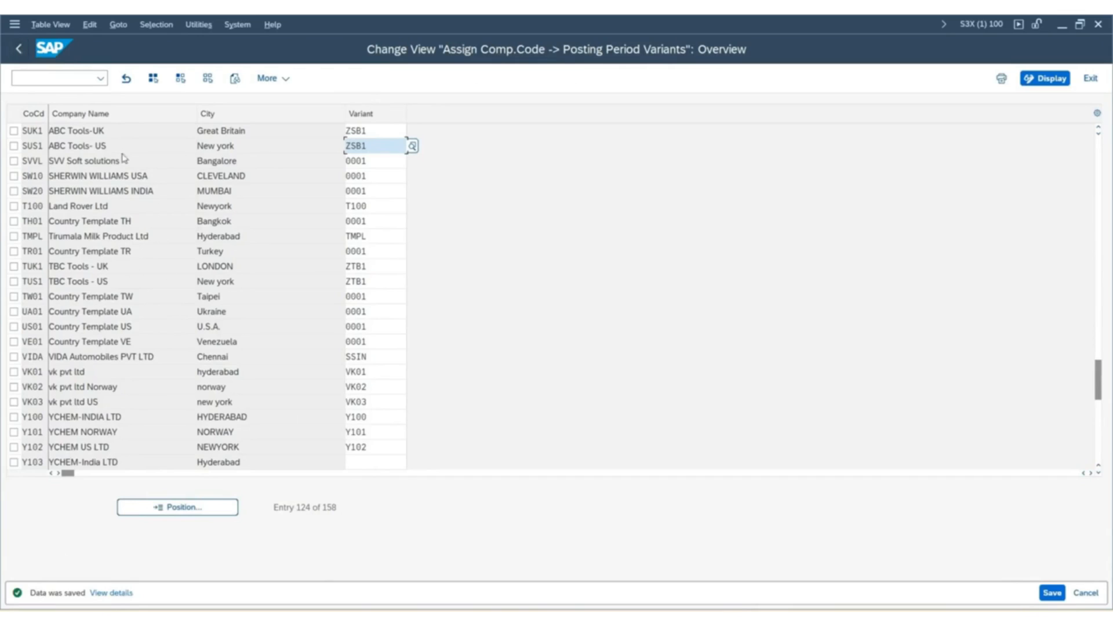
{"action": "left_click", "coordinate": [21, 53]}
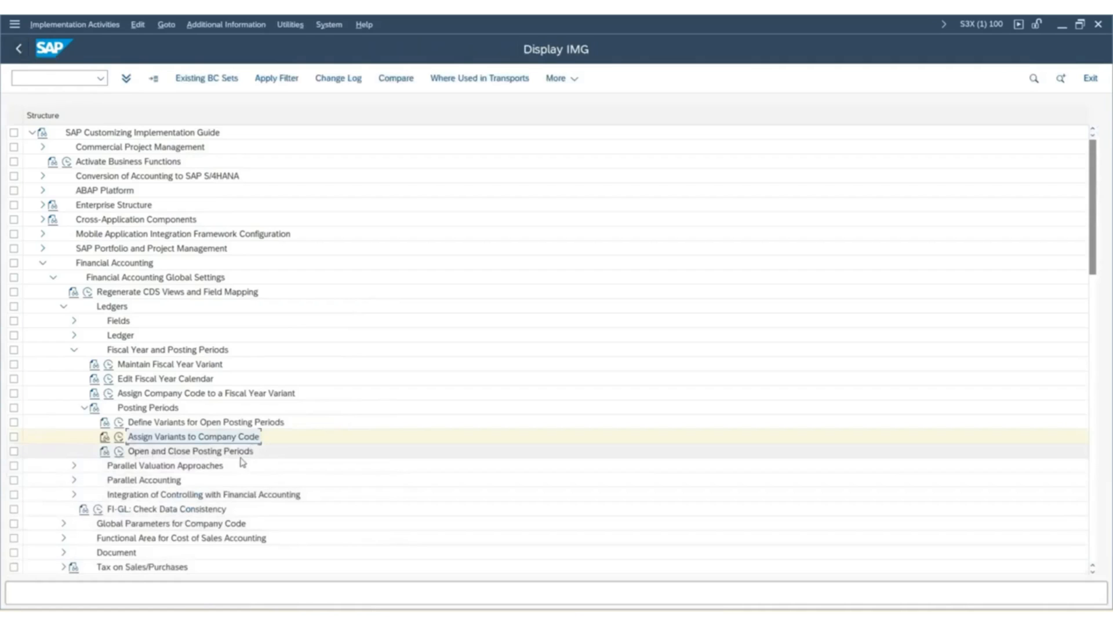
View the open and close posting period intervals for variant ZSB1, then return to the IMG structure.
{"action": "left_click", "coordinate": [119, 452]}
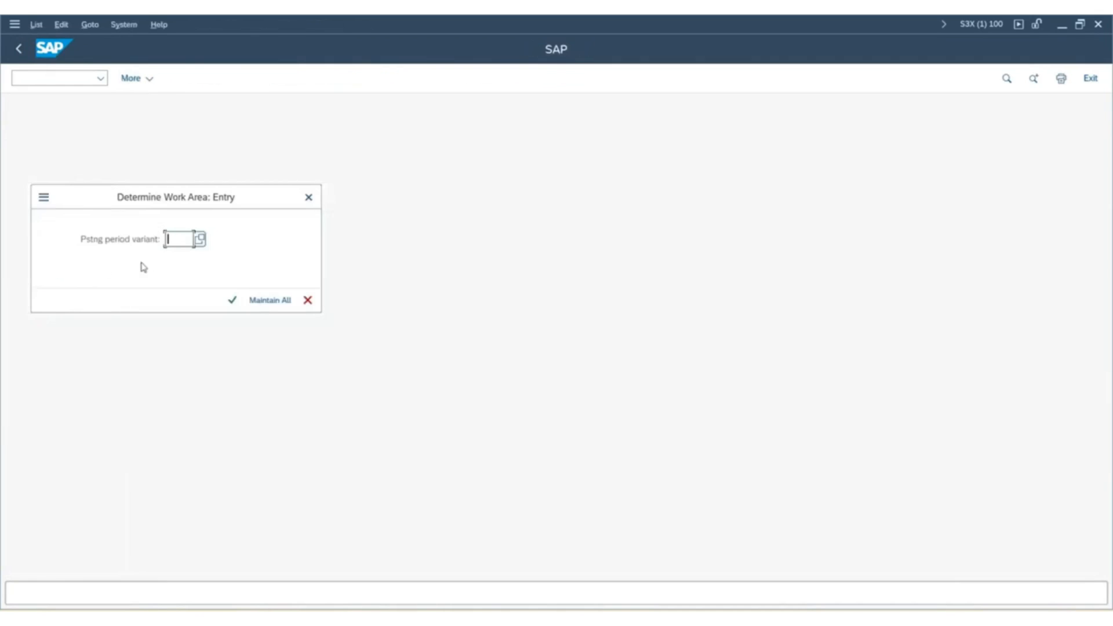
{"action": "left_click", "coordinate": [173, 238]}
{"action": "type", "text": "Z5B1"}
{"action": "left_click", "coordinate": [232, 300]}
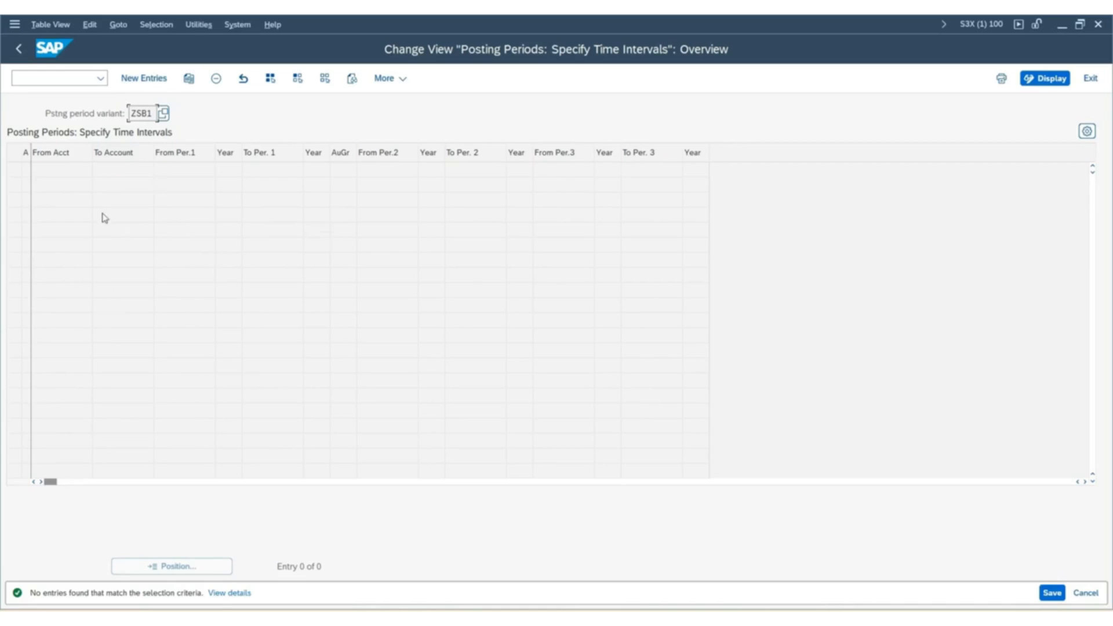
{"action": "left_click", "coordinate": [19, 50]}
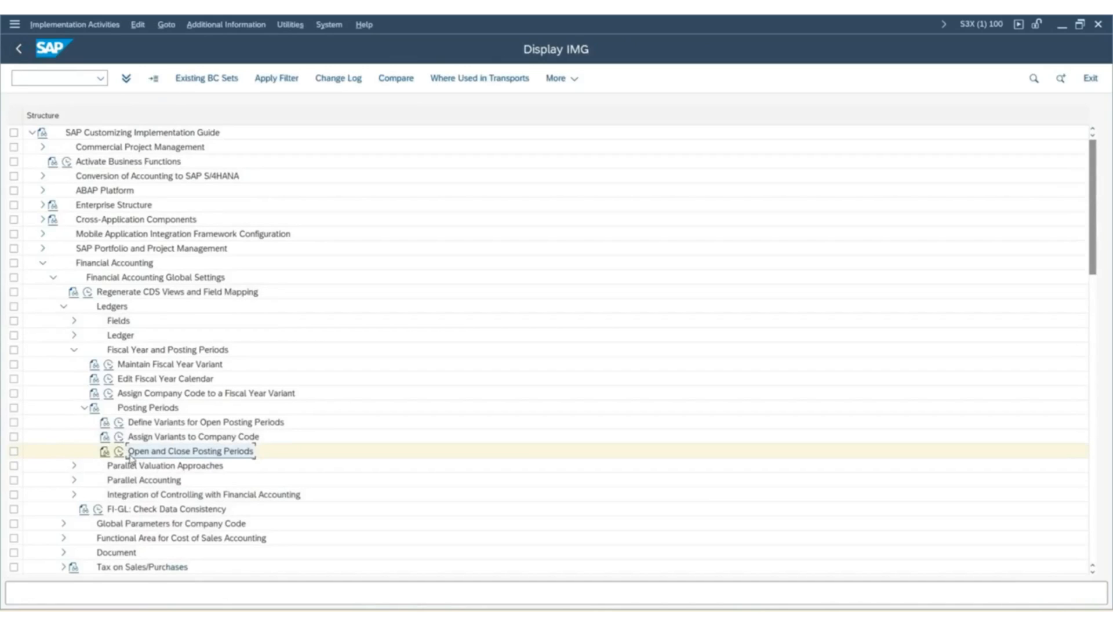
Open the posting period intervals for all variants and start copying variant 0001's six entries for account types +, A, D, K, M and S.
{"action": "left_click", "coordinate": [118, 451]}
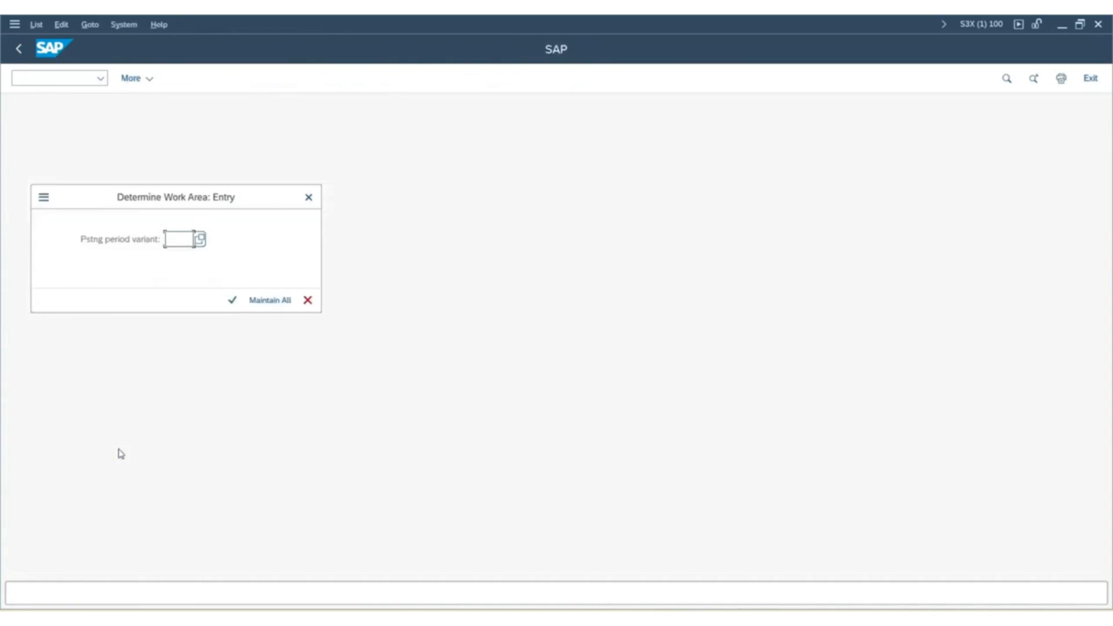
{"action": "left_click", "coordinate": [270, 300]}
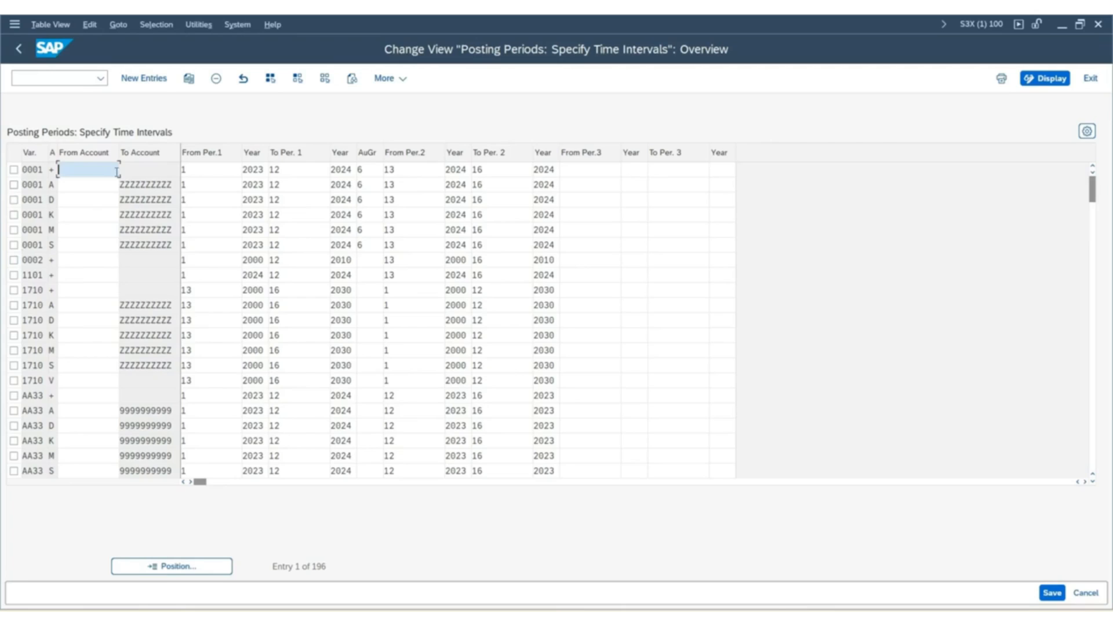
{"action": "left_click", "coordinate": [13, 169]}
{"action": "left_click", "coordinate": [13, 185]}
{"action": "left_click", "coordinate": [13, 200]}
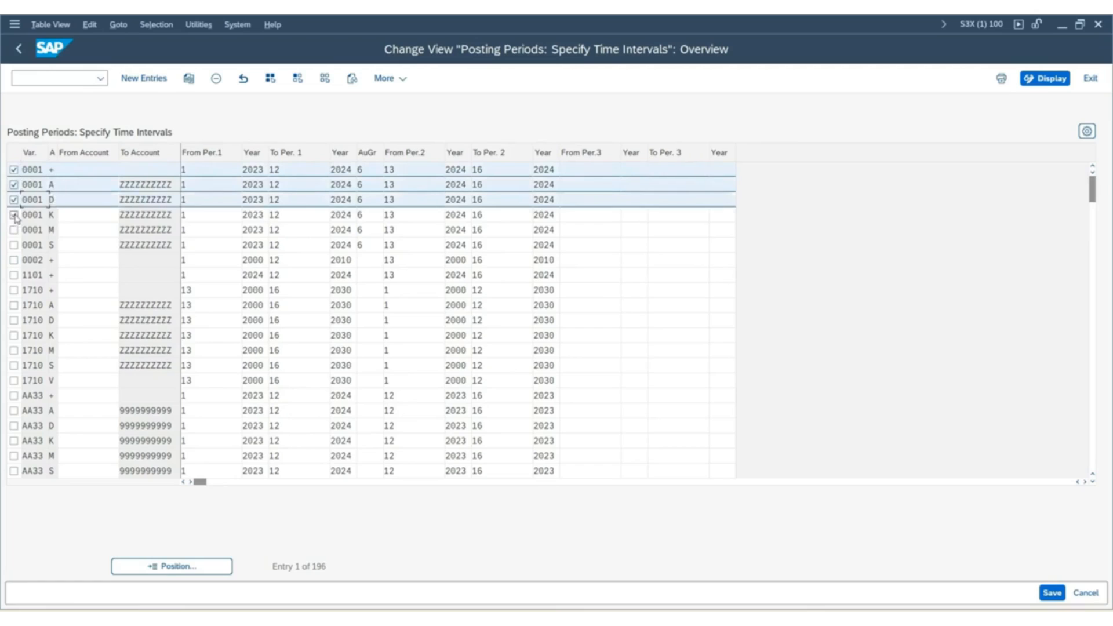
{"action": "left_click", "coordinate": [14, 215]}
{"action": "left_click", "coordinate": [14, 230]}
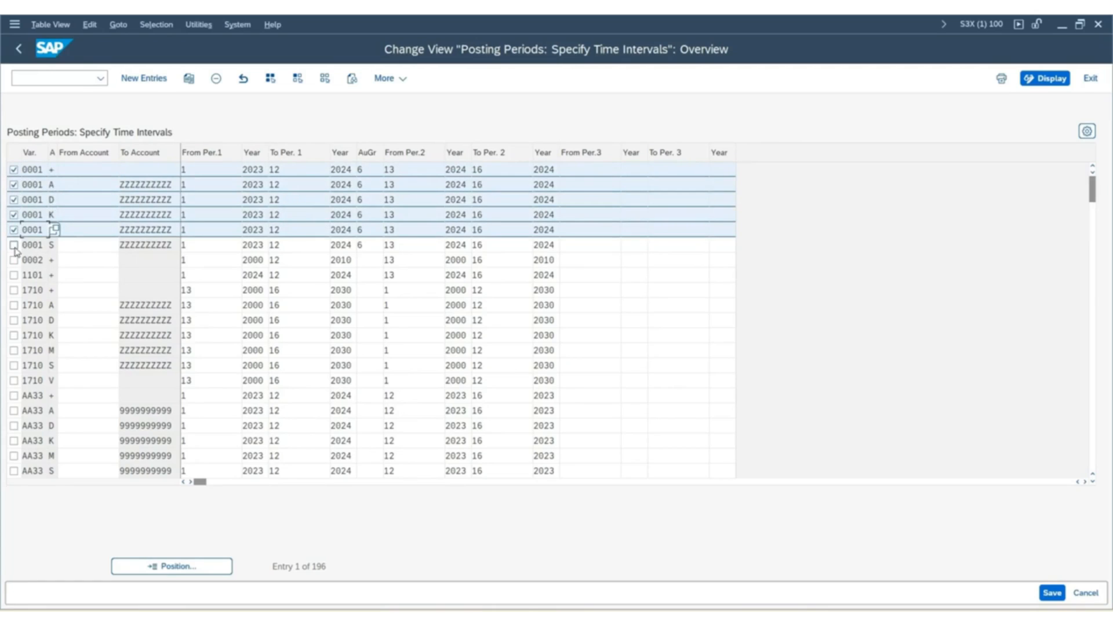
{"action": "left_click", "coordinate": [14, 245]}
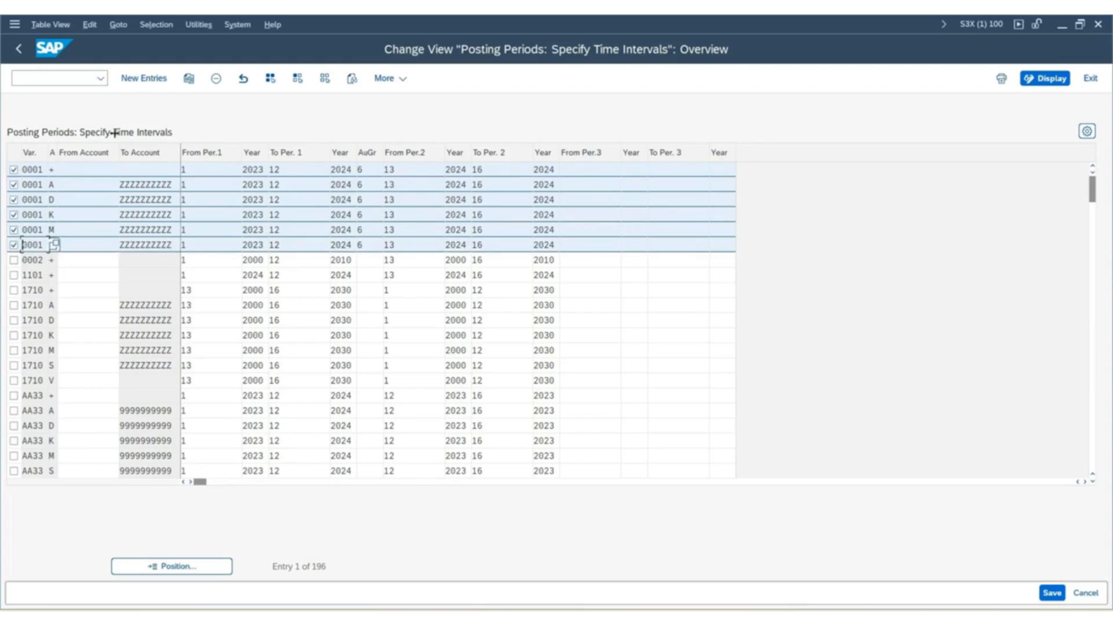
{"action": "left_click", "coordinate": [188, 79]}
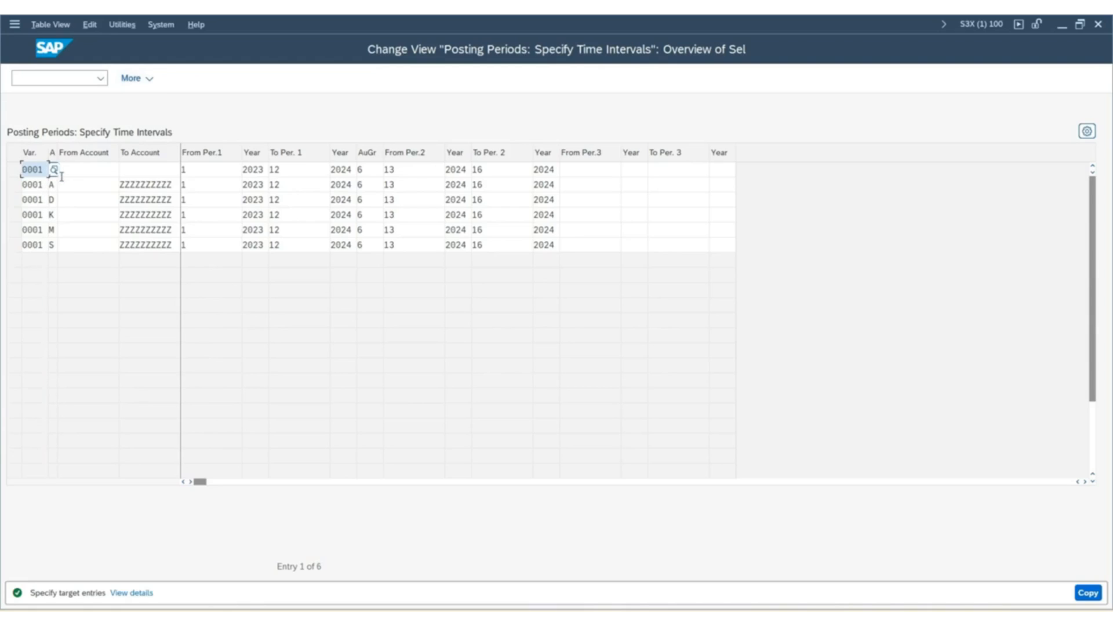
Change the posting period variant to ZSB1 in all six copied entries.
{"action": "key", "text": "ctrl+a"}
{"action": "type", "text": "ZSB1"}
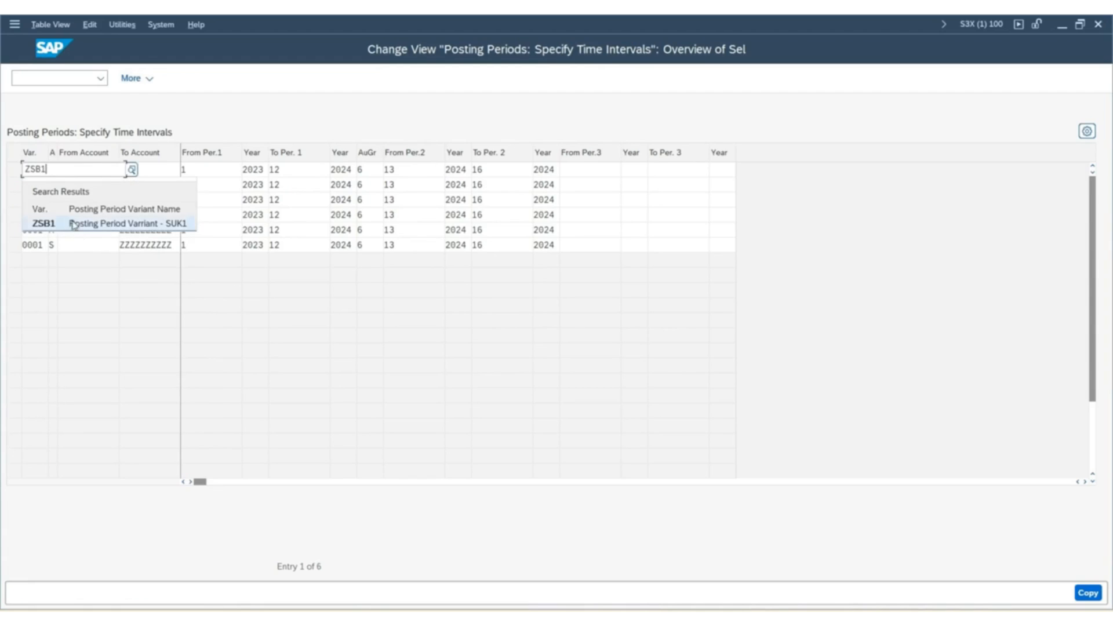
{"action": "left_click", "coordinate": [72, 222]}
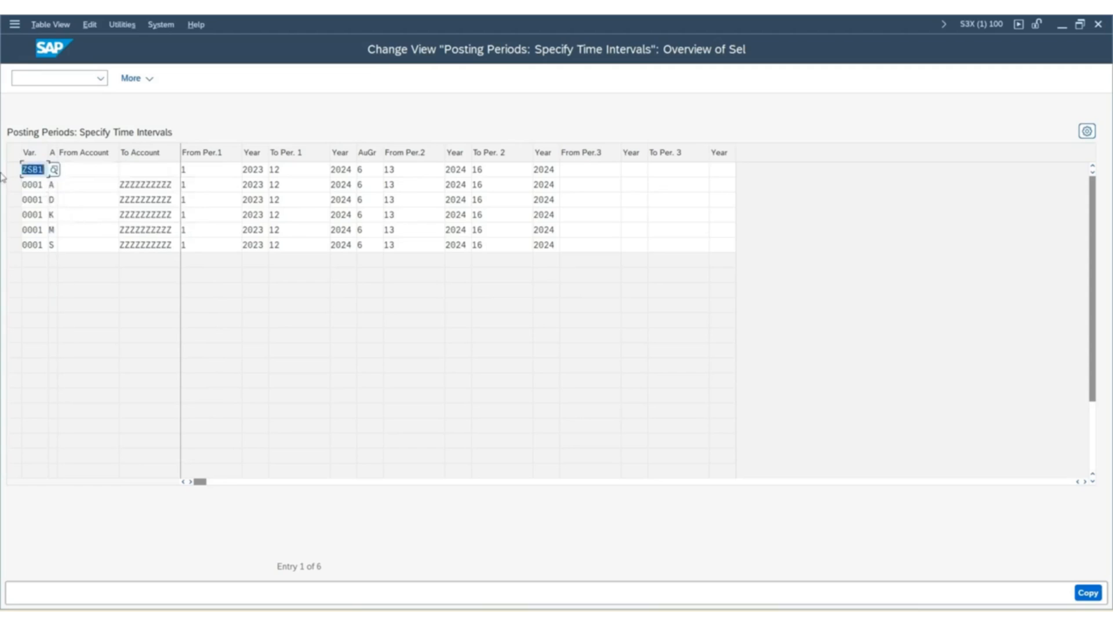
{"action": "left_click", "coordinate": [32, 184]}
{"action": "key", "text": "ctrl+v"}
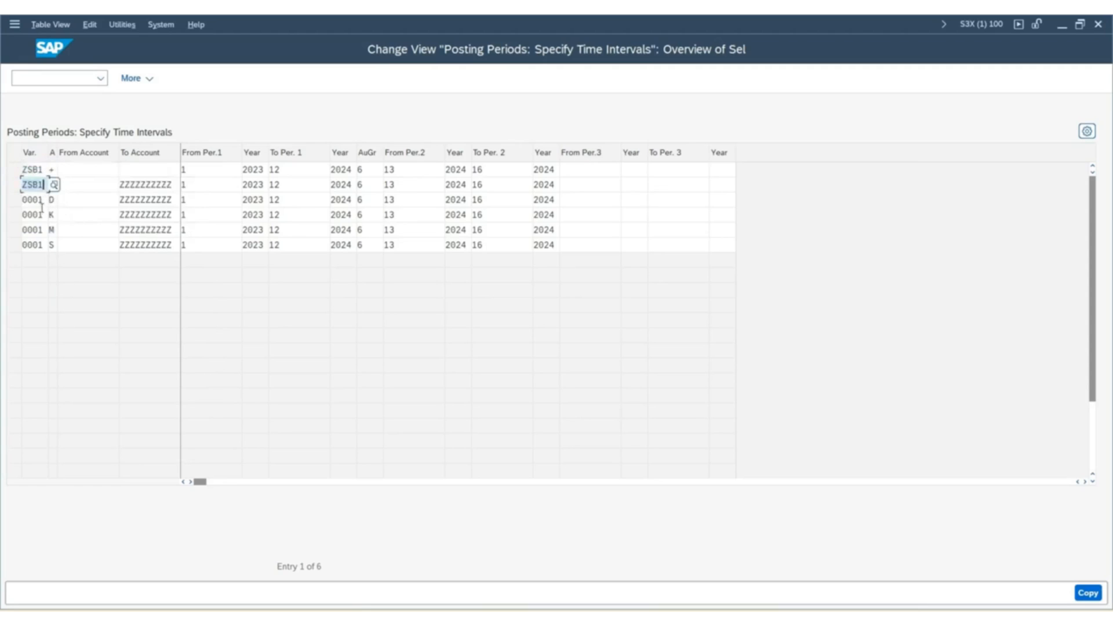
{"action": "left_click", "coordinate": [28, 200]}
{"action": "key", "text": "ctrl+v"}
{"action": "left_click", "coordinate": [40, 215]}
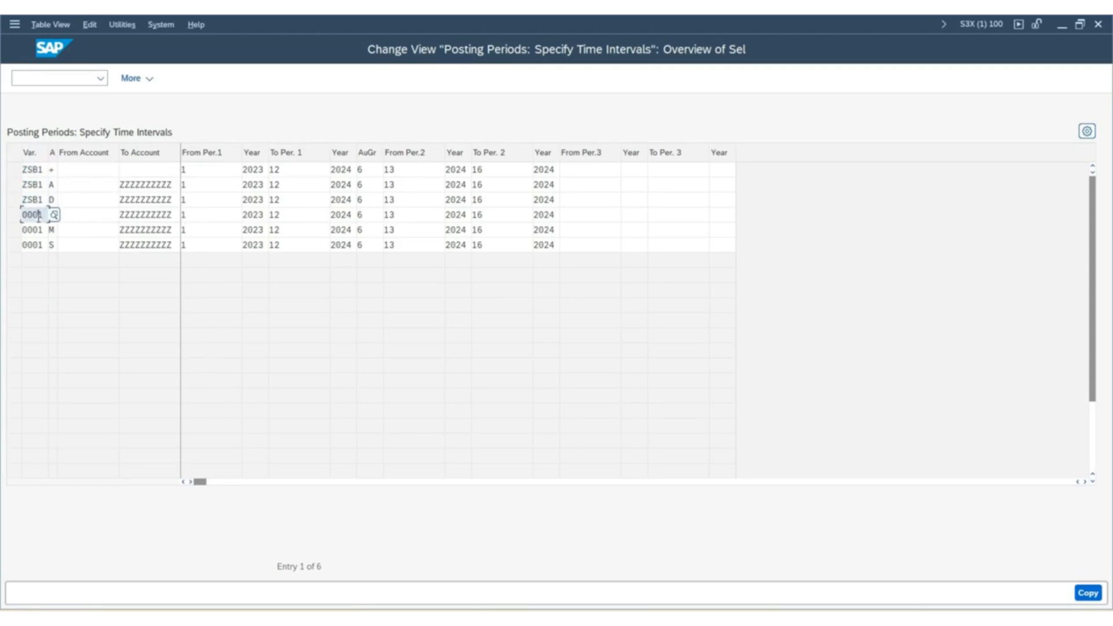
{"action": "key", "text": "ctrl+v"}
{"action": "left_click", "coordinate": [38, 230]}
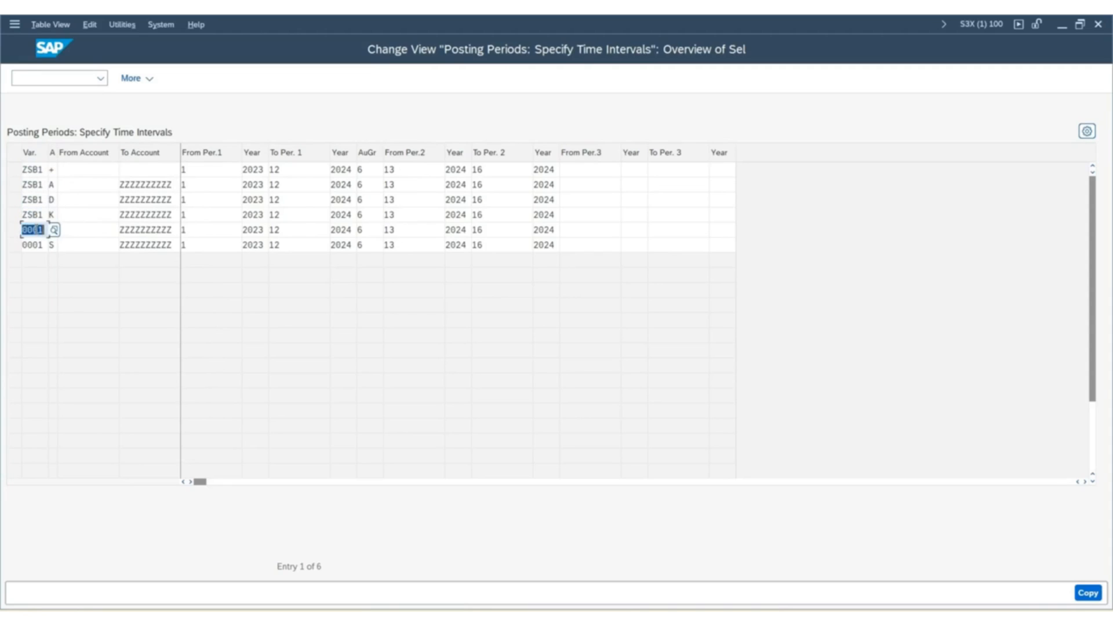
{"action": "key", "text": "ctrl+v"}
{"action": "left_click", "coordinate": [36, 245]}
{"action": "key", "text": "ctrl+v"}
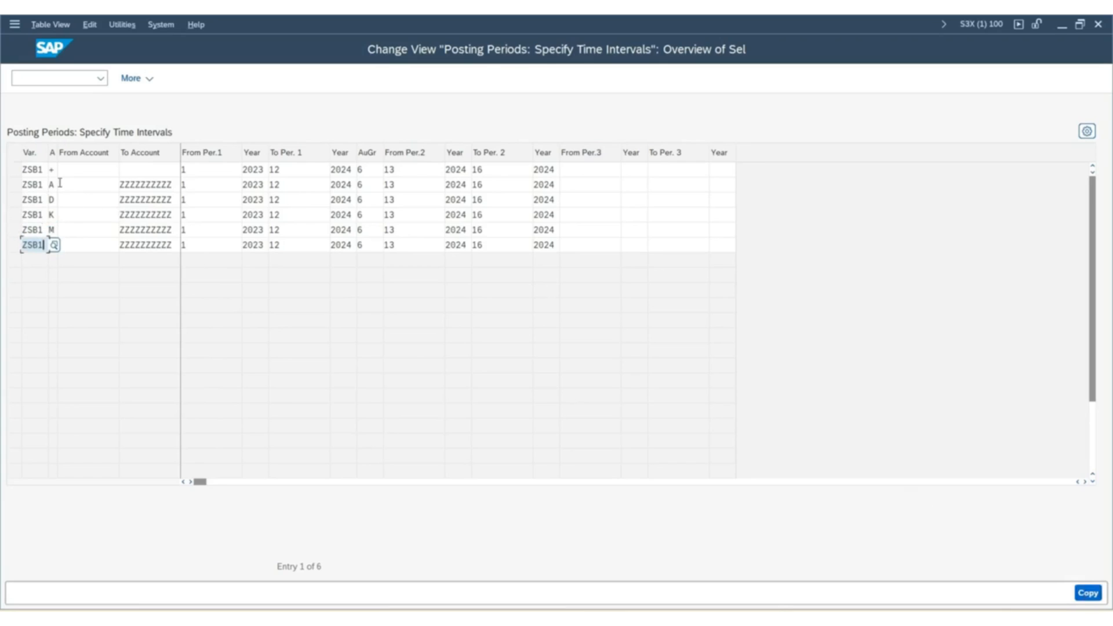
{"action": "type", "text": "S"}
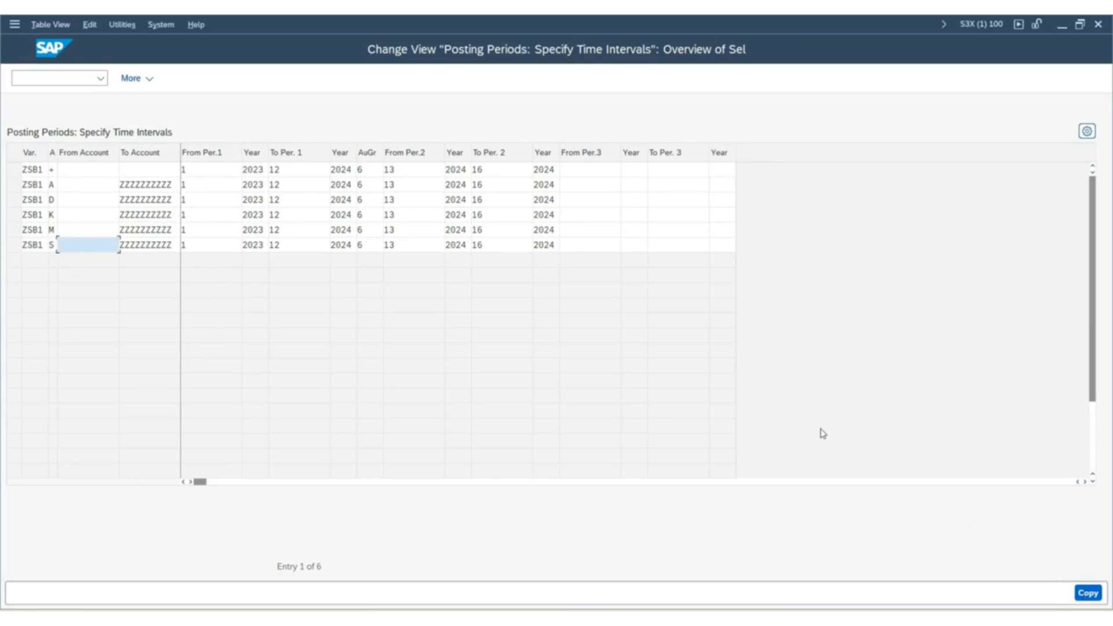
Complete the copy of the six ZSB1 entries and save them under customizing request S3XK900680.
{"action": "key", "text": "Return"}
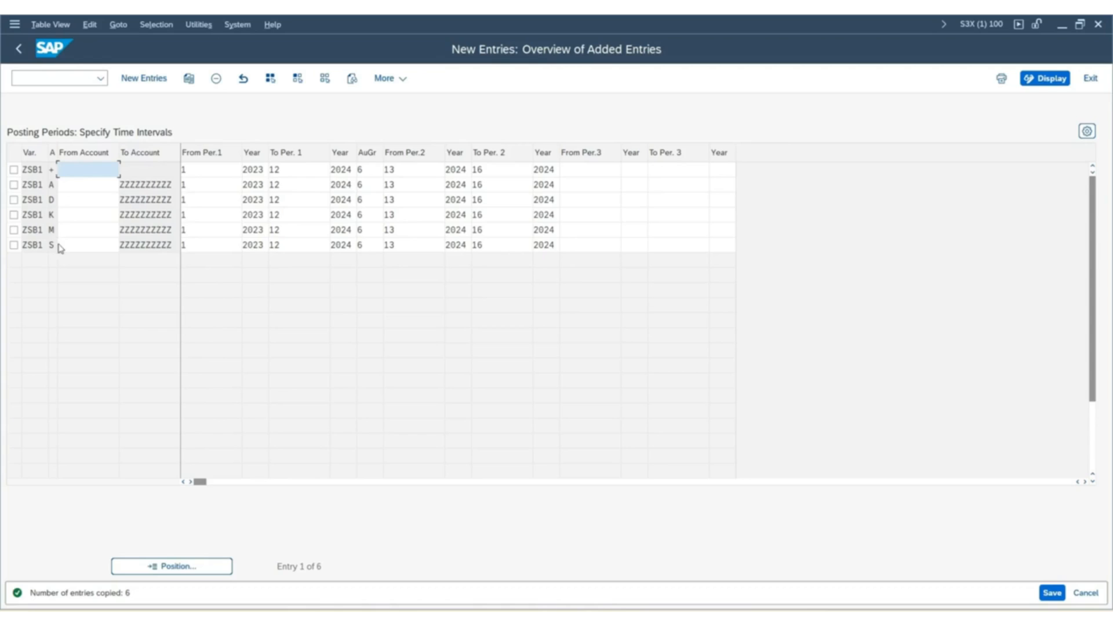
{"action": "left_click", "coordinate": [1052, 592]}
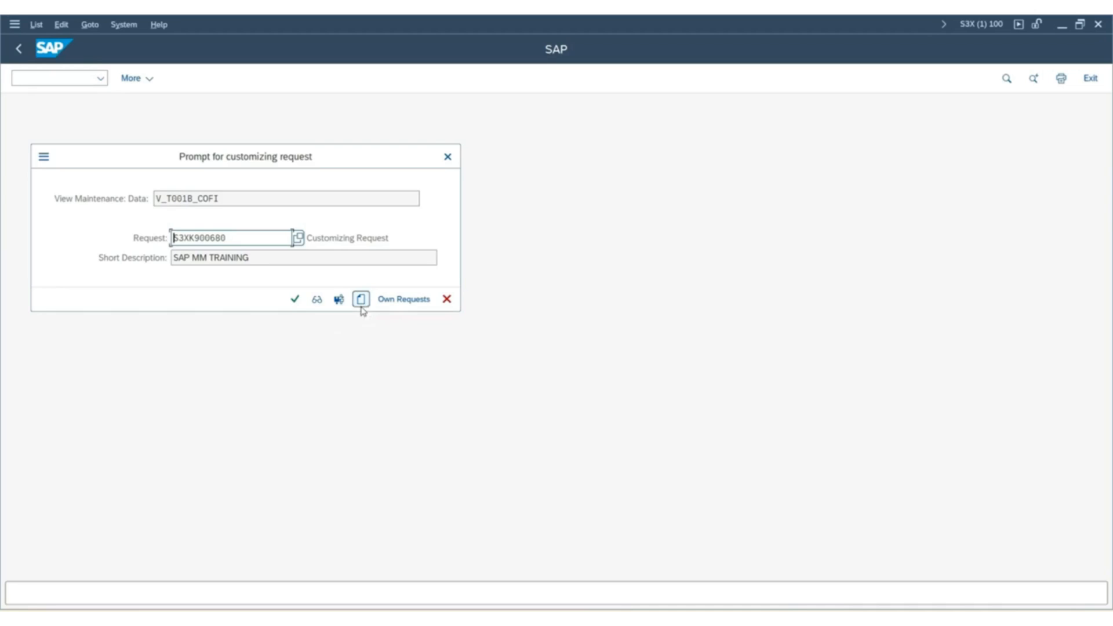
{"action": "left_click", "coordinate": [295, 299]}
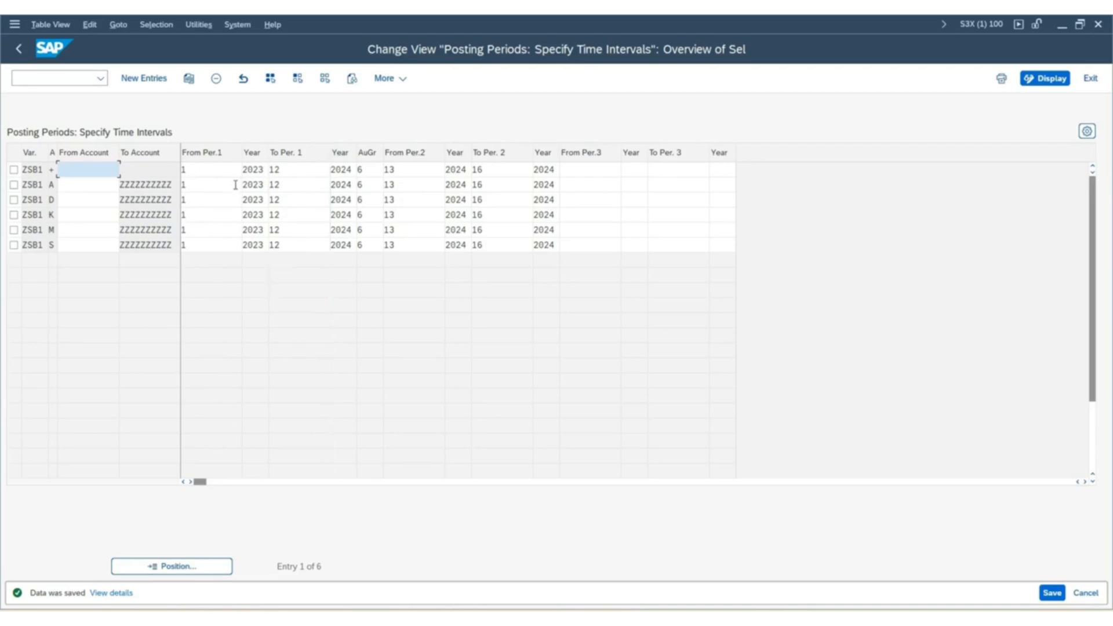
Set the starting year of the first period interval to 2024 in all six ZSB1 entries.
{"action": "left_click_drag", "start_coordinate": [264, 169], "coordinate": [242, 180]}
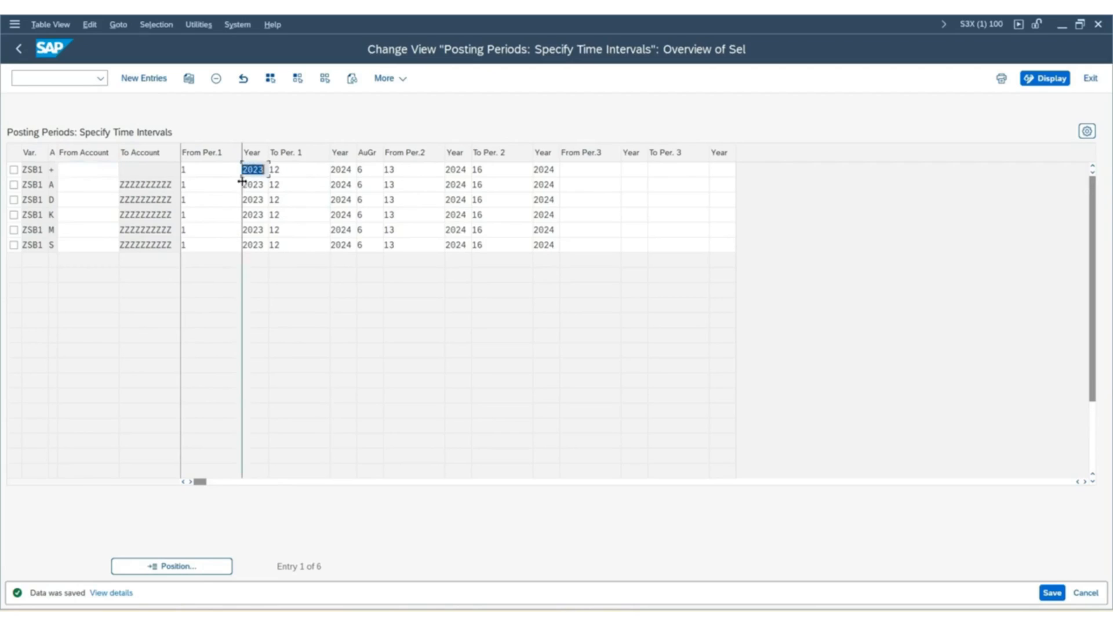
{"action": "type", "text": "2024"}
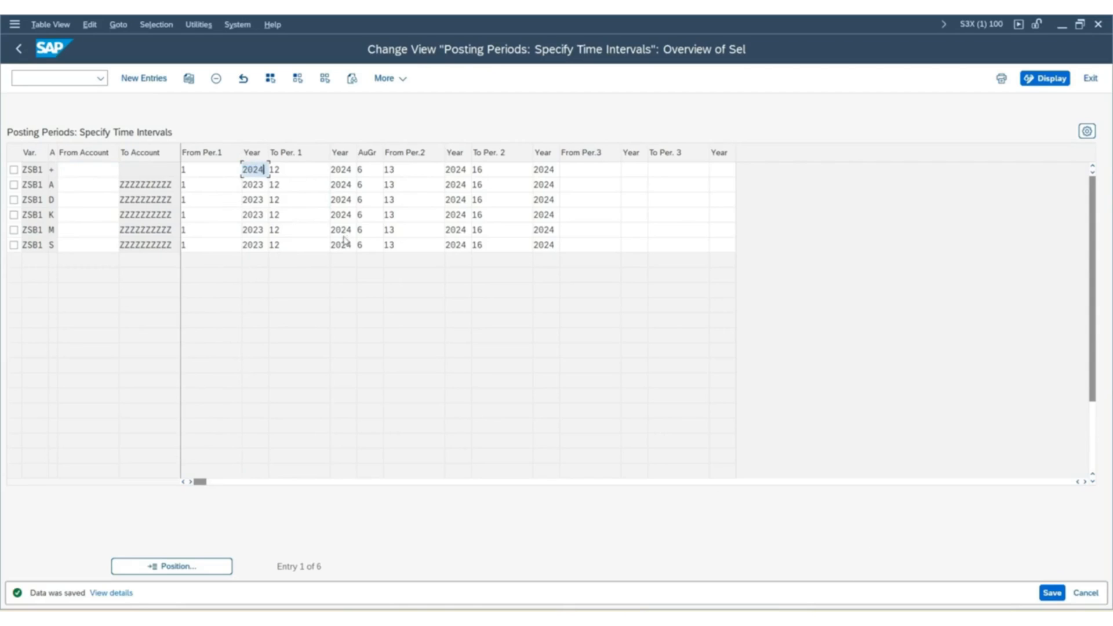
{"action": "double_click", "coordinate": [254, 182]}
{"action": "type", "text": "2024"}
{"action": "double_click", "coordinate": [254, 200]}
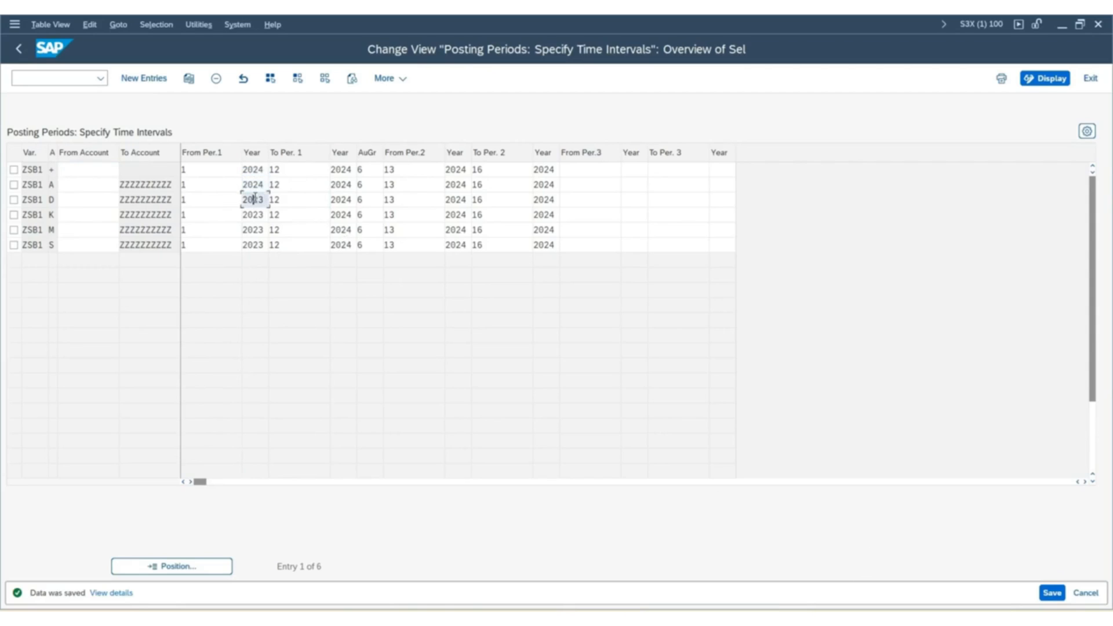
{"action": "type", "text": "2024"}
{"action": "double_click", "coordinate": [254, 215]}
{"action": "type", "text": "2024"}
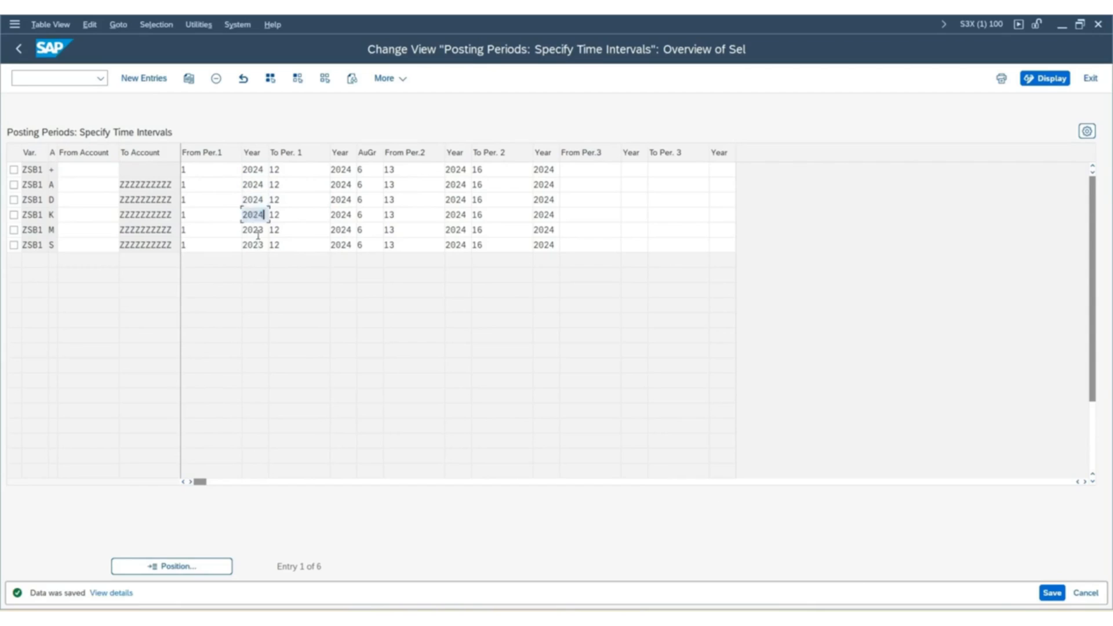
{"action": "double_click", "coordinate": [255, 229]}
{"action": "type", "text": "2024"}
{"action": "double_click", "coordinate": [258, 245]}
{"action": "type", "text": "2024"}
{"action": "key", "text": "Return"}
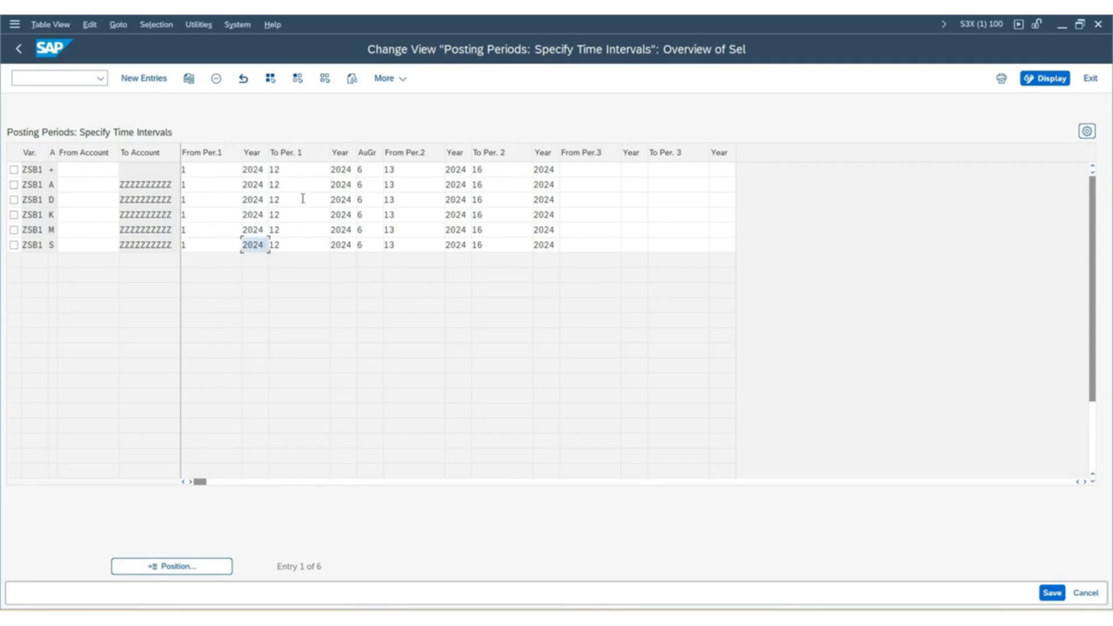
Review the period interval fields of ZSB1's + entry and view the list of possible account types.
{"action": "left_click", "coordinate": [200, 172]}
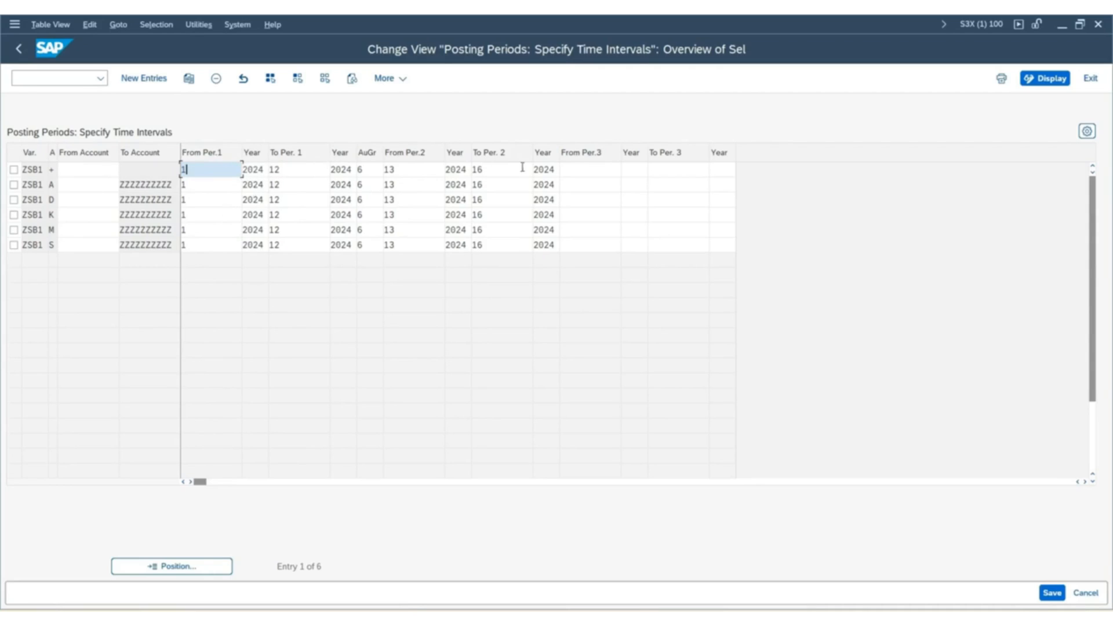
{"action": "left_click", "coordinate": [490, 169]}
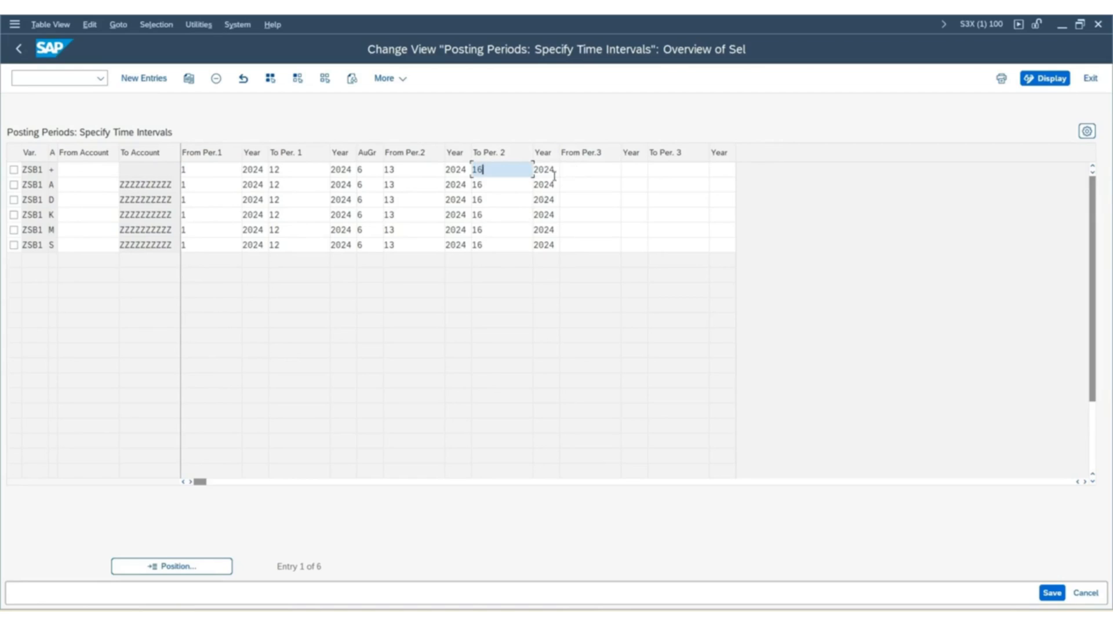
{"action": "left_click", "coordinate": [587, 169]}
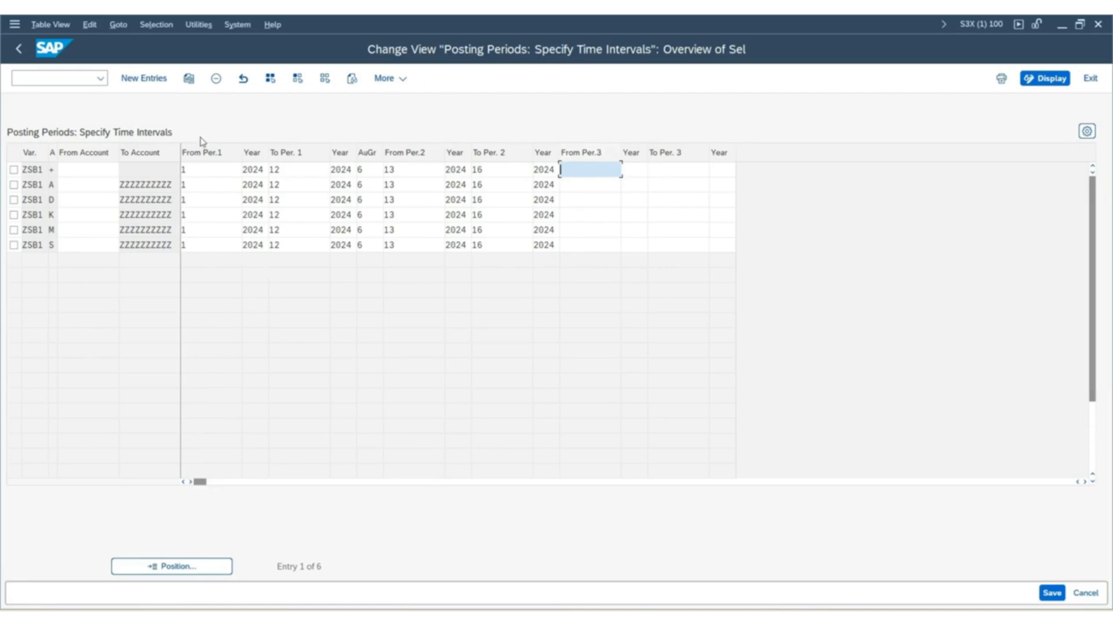
{"action": "left_click", "coordinate": [60, 169]}
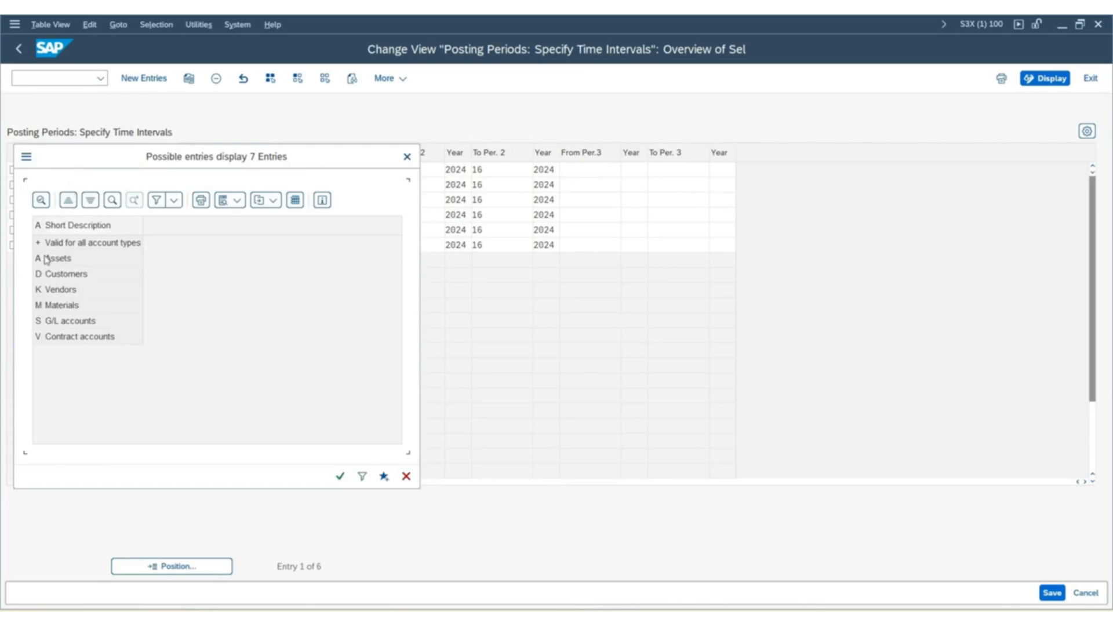
{"action": "left_click_drag", "start_coordinate": [86, 158], "coordinate": [275, 141]}
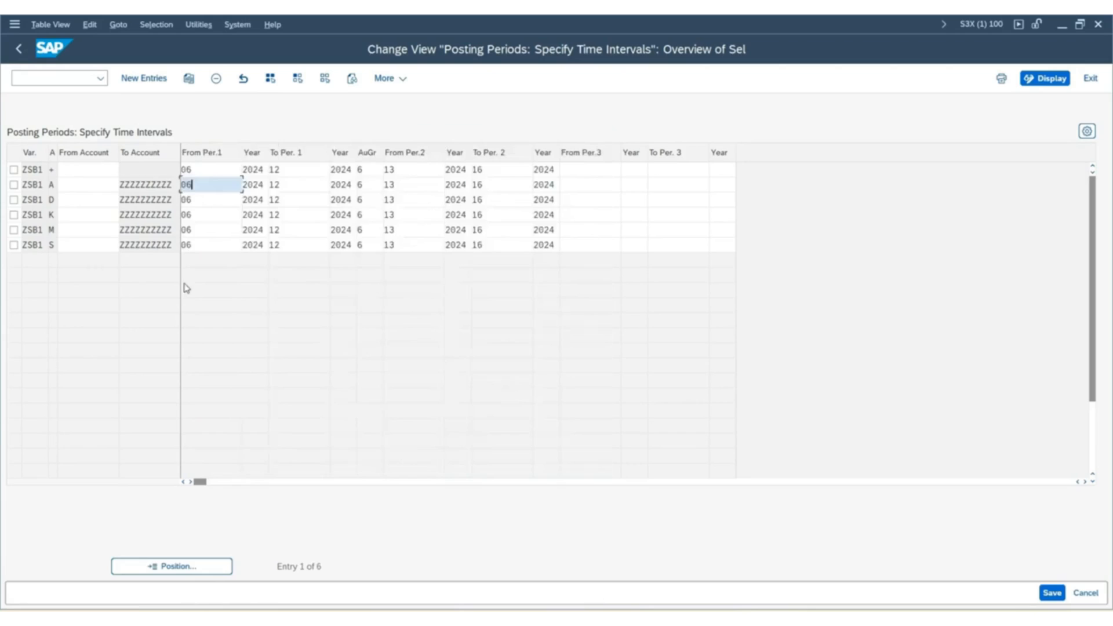
Check the from and to periods of the first interval across the six ZSB1 entries.
{"action": "left_click", "coordinate": [213, 170]}
{"action": "left_click", "coordinate": [207, 184]}
{"action": "left_click", "coordinate": [208, 200]}
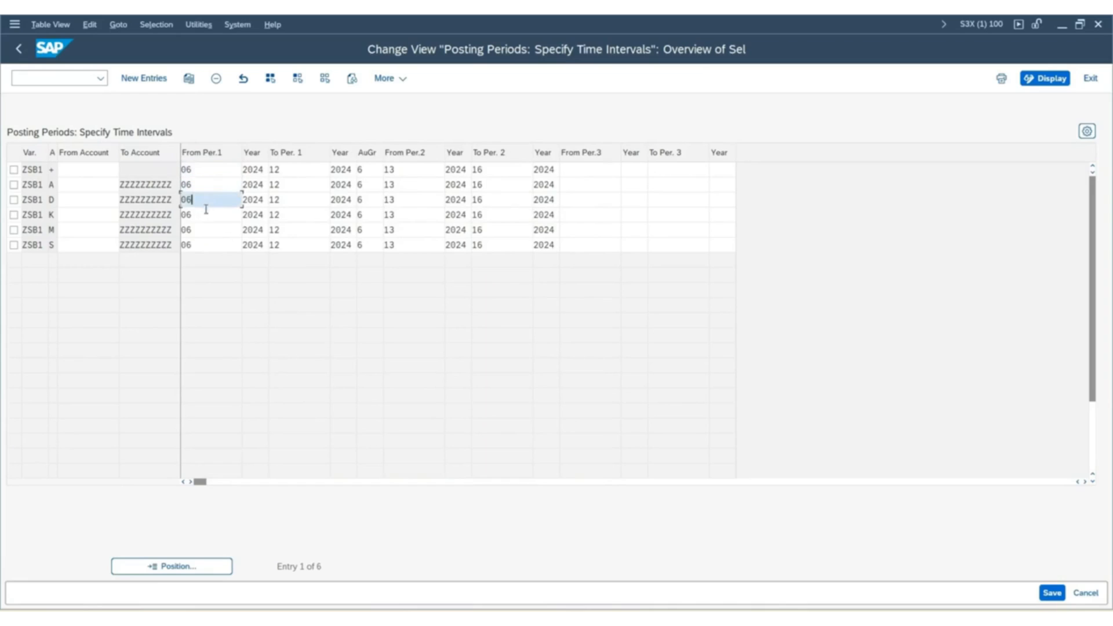
{"action": "left_click", "coordinate": [207, 214]}
{"action": "left_click", "coordinate": [205, 240]}
{"action": "left_click", "coordinate": [206, 229]}
{"action": "left_click", "coordinate": [207, 214]}
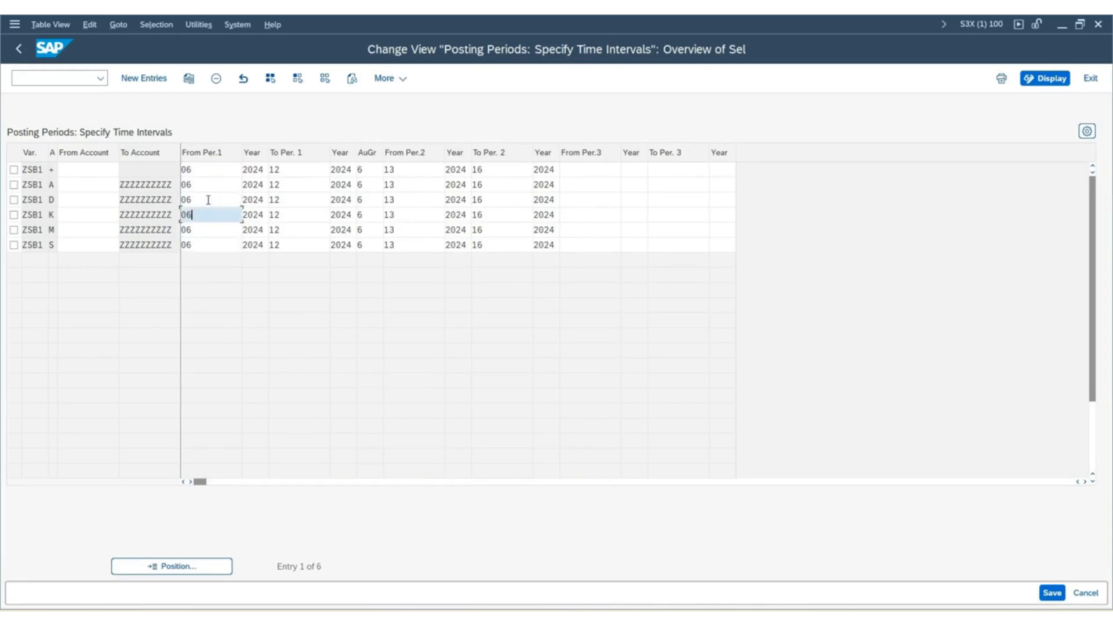
{"action": "left_click", "coordinate": [207, 199]}
{"action": "left_click", "coordinate": [206, 169]}
{"action": "left_click", "coordinate": [290, 170]}
{"action": "left_click", "coordinate": [299, 215]}
{"action": "left_click", "coordinate": [303, 230]}
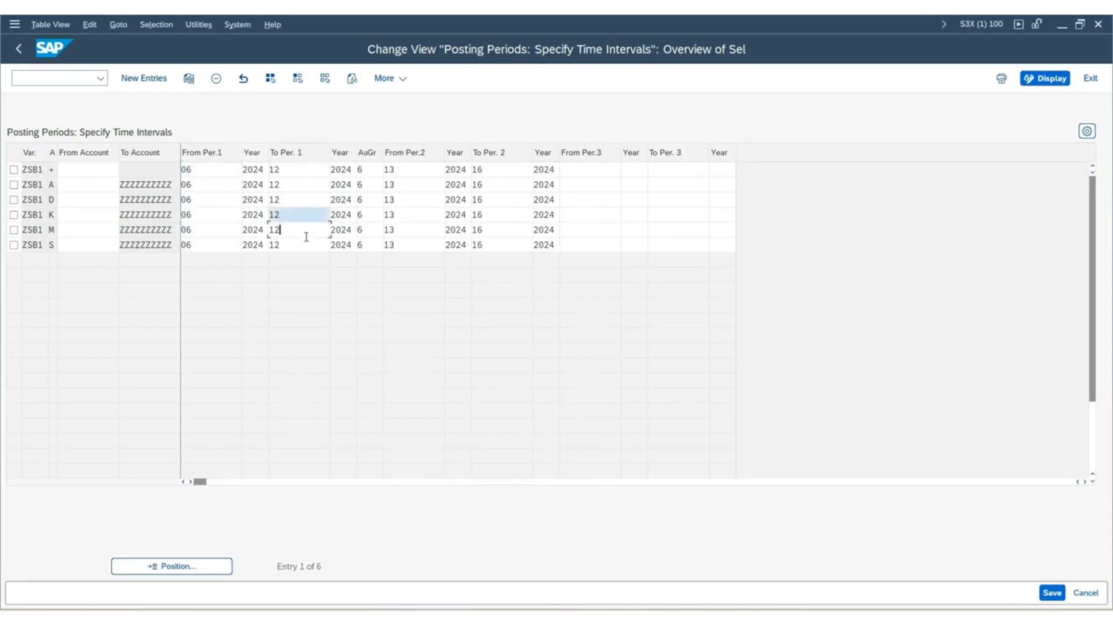
{"action": "left_click", "coordinate": [304, 244]}
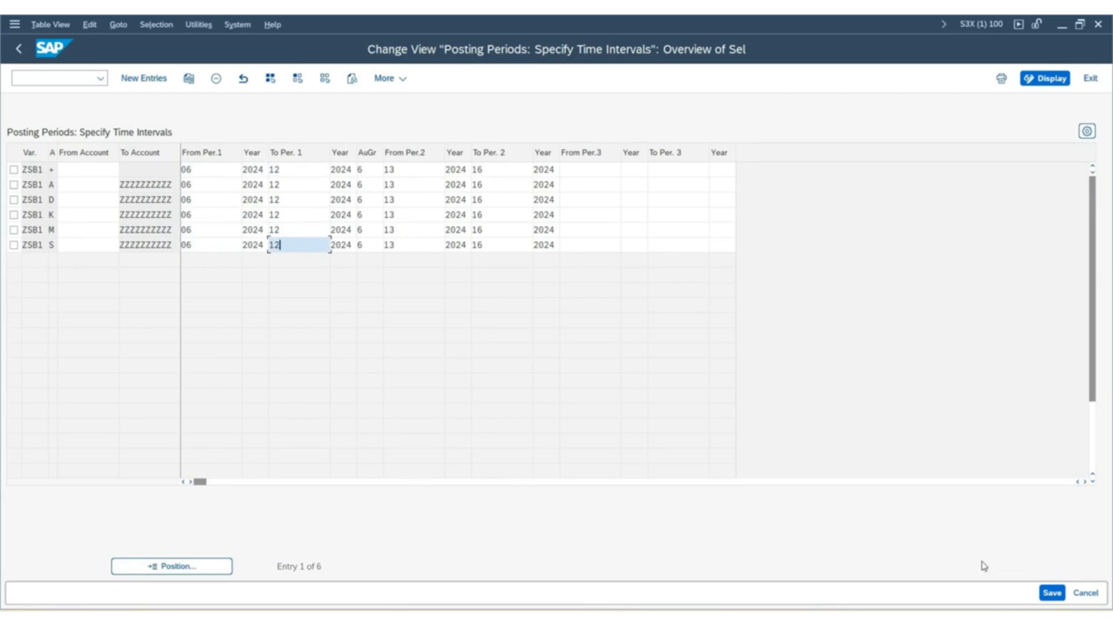
Save the changed posting period intervals of variant ZSB1.
{"action": "left_click", "coordinate": [1052, 593]}
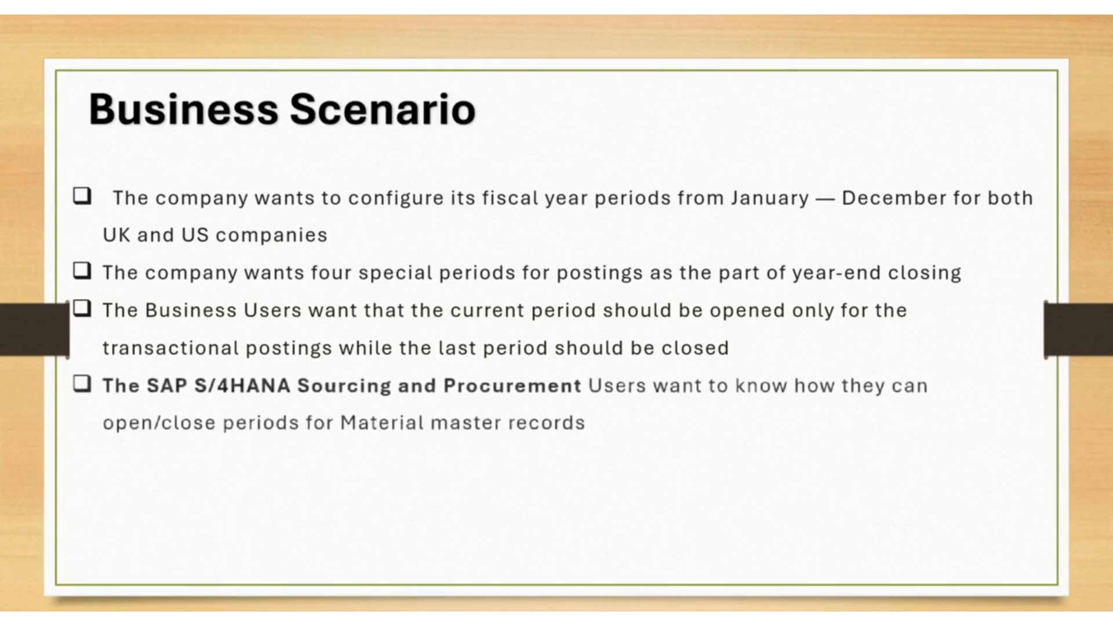
{"action": "key", "text": "Right"}
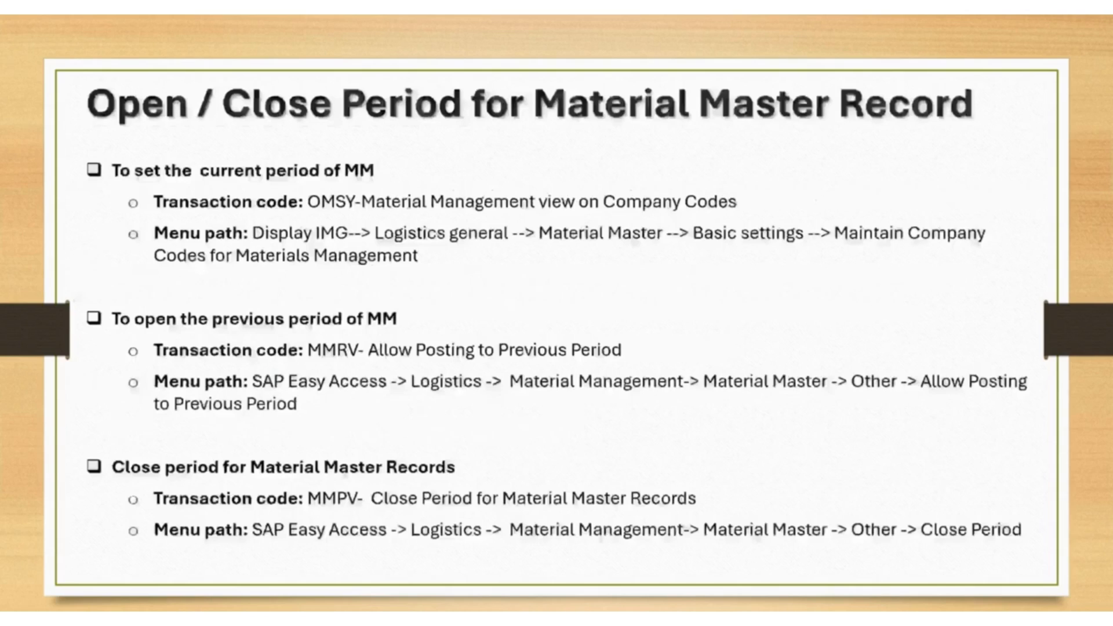
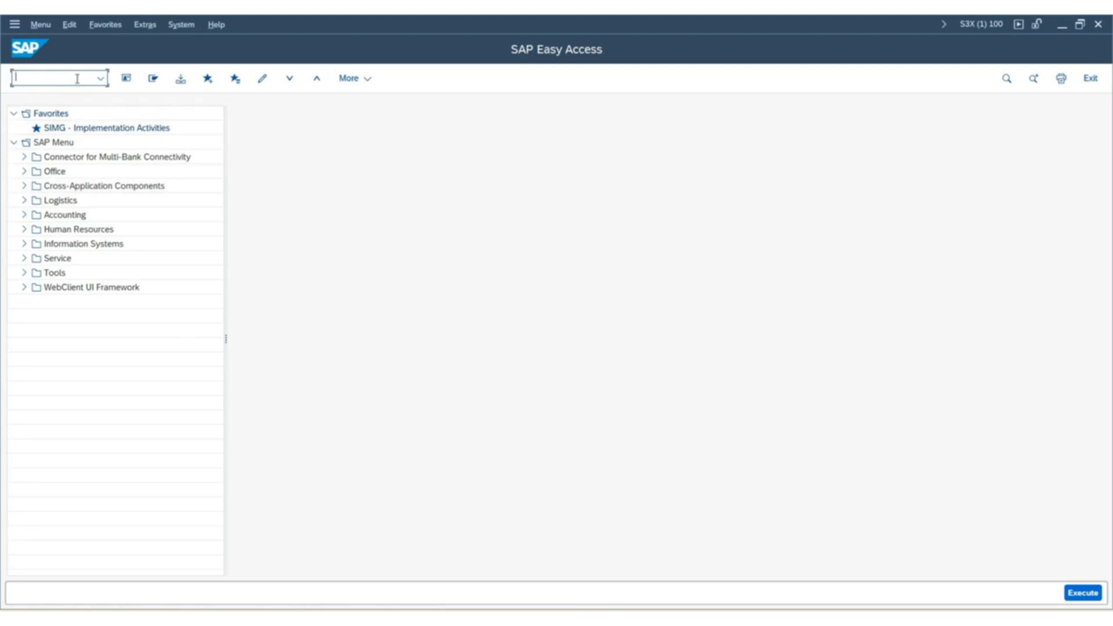
Open the Maintain Company Codes for Materials Management activity in the SAP Reference IMG, within Material Master's Basic Settings under Logistics - General.
{"action": "type", "text": "spro"}
{"action": "key", "text": "Return"}
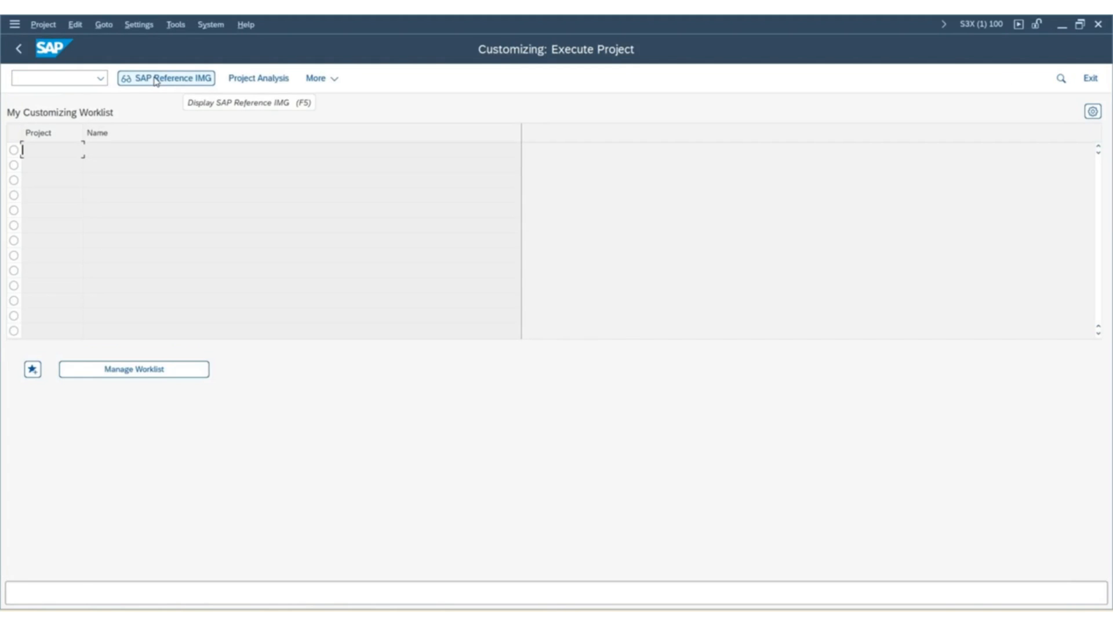
{"action": "left_click", "coordinate": [156, 81]}
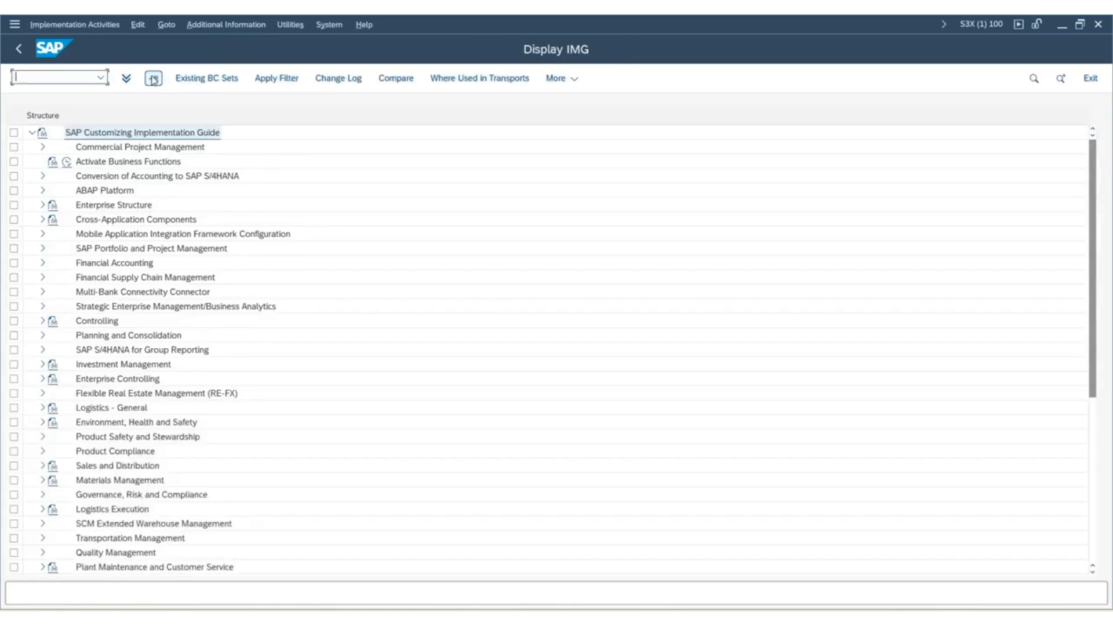
{"action": "left_click", "coordinate": [43, 408]}
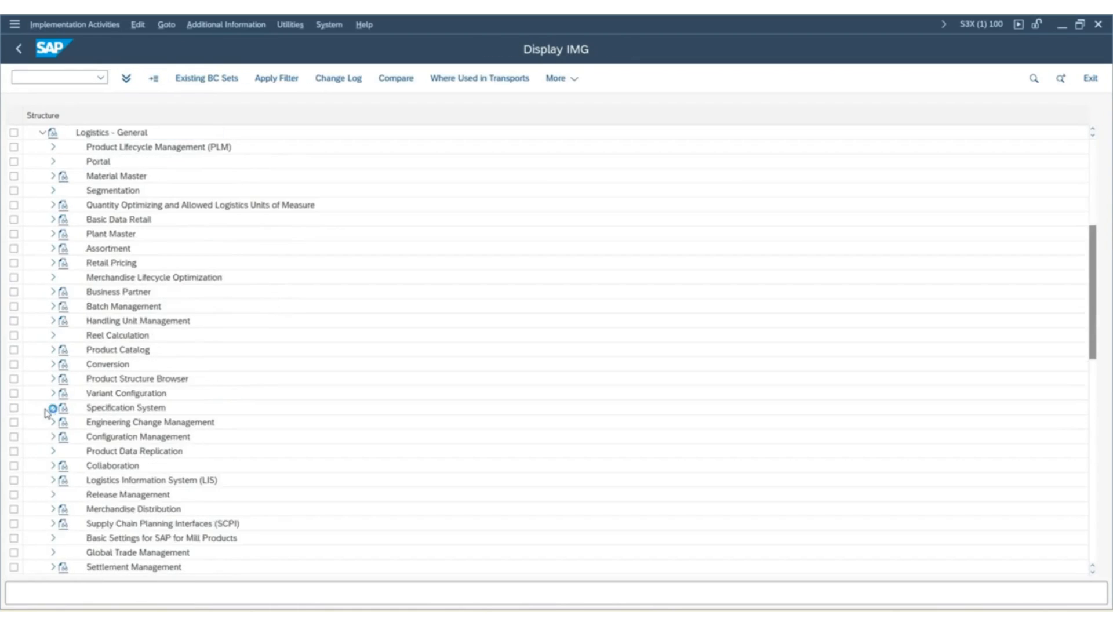
{"action": "left_click", "coordinate": [53, 176]}
{"action": "left_click", "coordinate": [64, 233]}
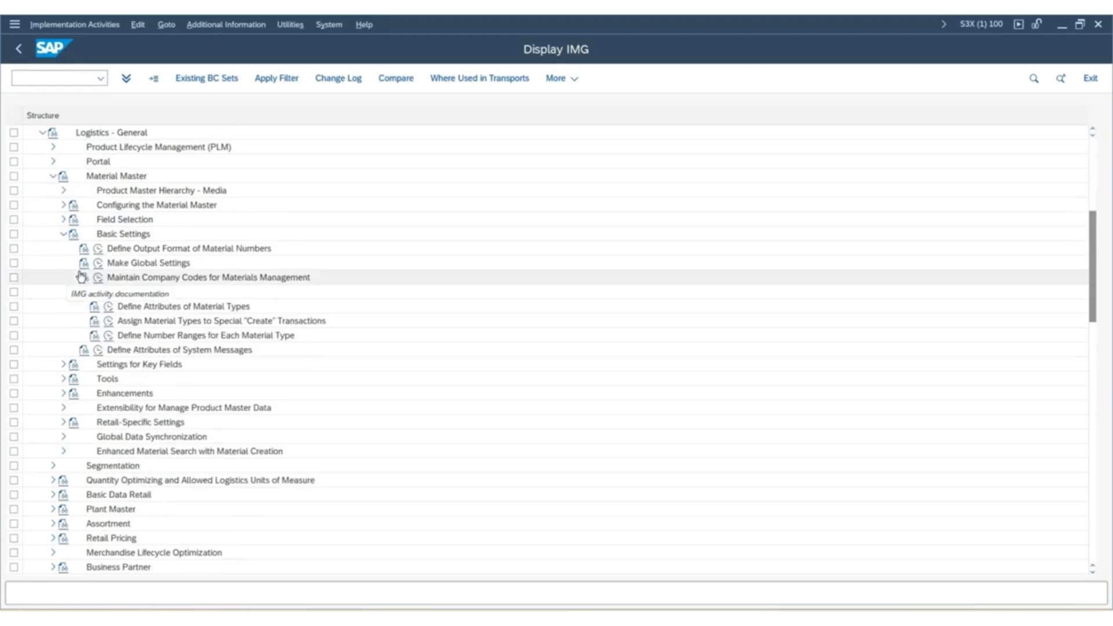
{"action": "left_click", "coordinate": [100, 278]}
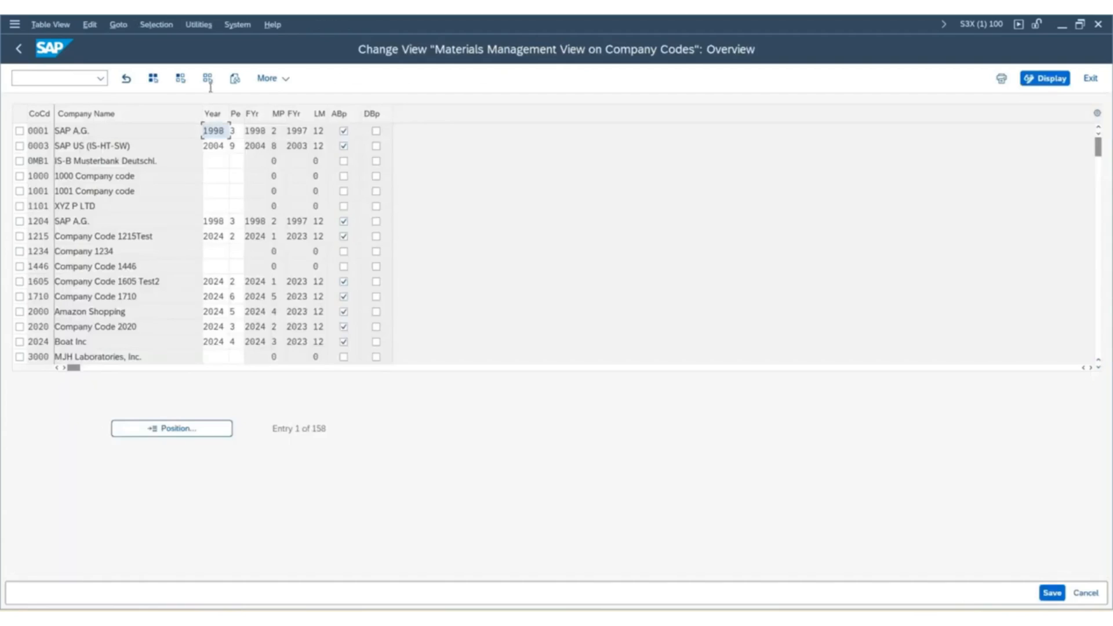
Position the list of company codes at SUK1.
{"action": "left_click", "coordinate": [178, 433]}
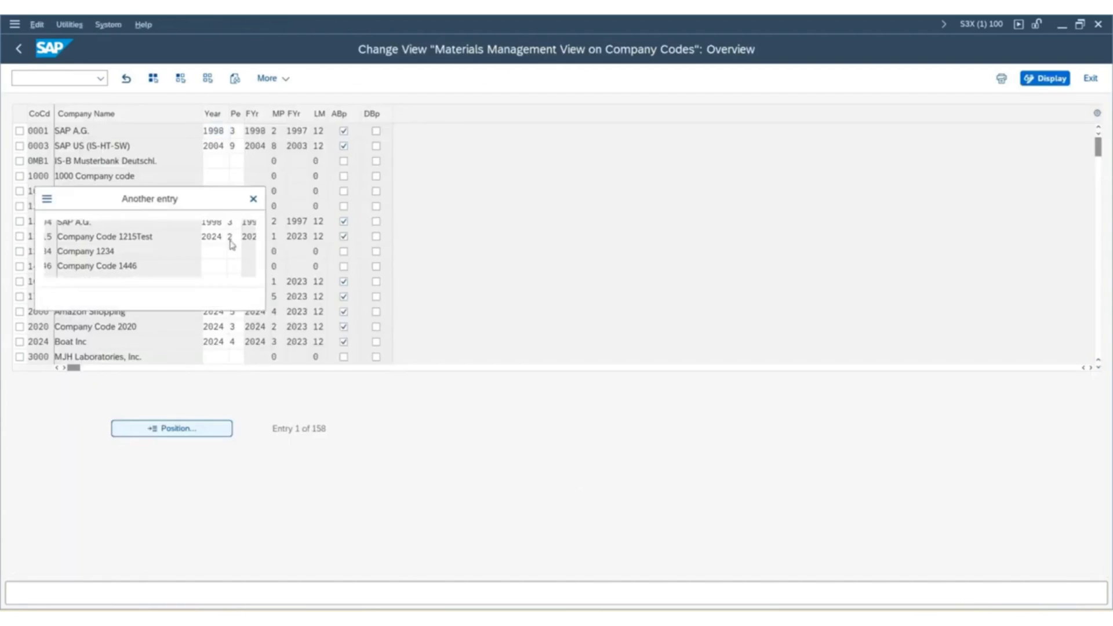
{"action": "key", "text": "Caps_Lock"}
{"action": "type", "text": "SUK1"}
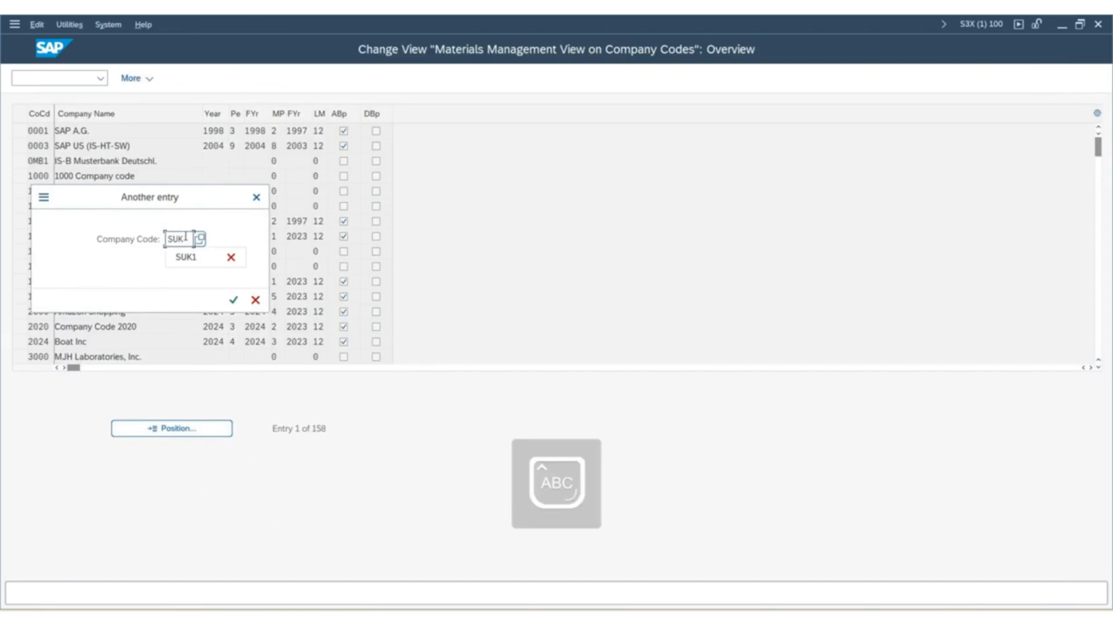
{"action": "left_click", "coordinate": [233, 300]}
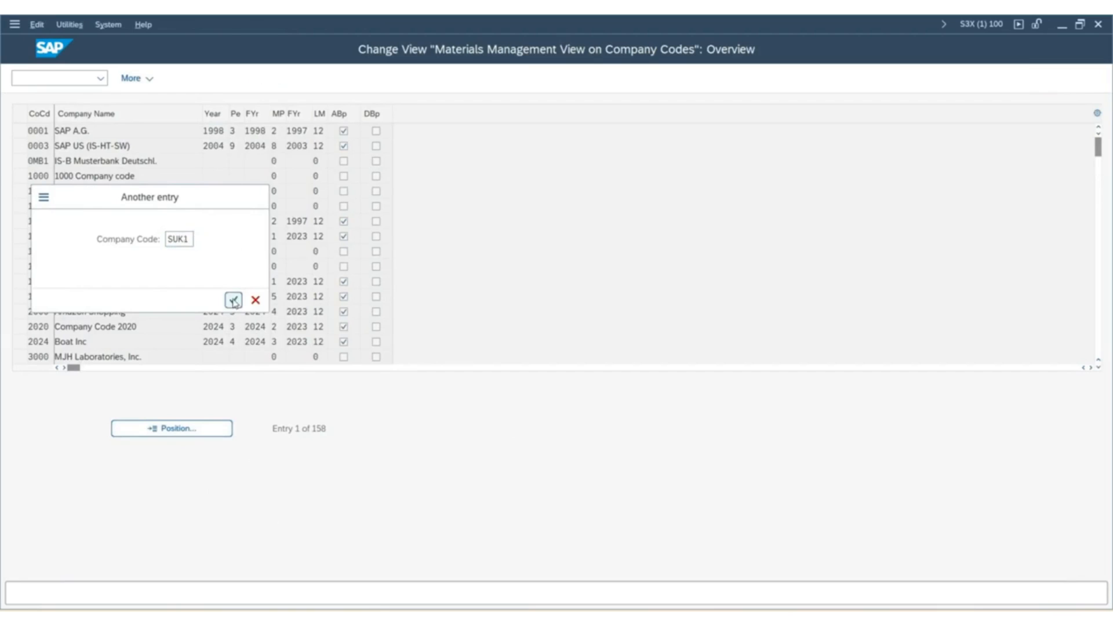
{"action": "key", "text": "Tab"}
Set the current year to 2024 and the period to 06 for company code SUK1.
{"action": "left_click", "coordinate": [221, 128]}
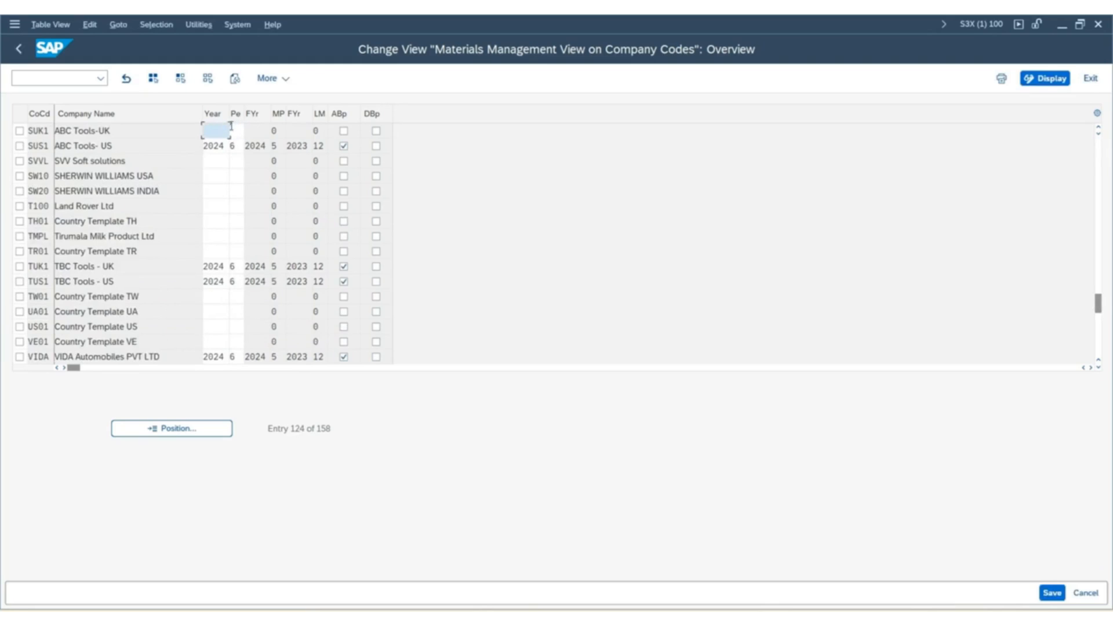
{"action": "type", "text": "2024"}
{"action": "key", "text": "Tab"}
{"action": "type", "text": "06"}
{"action": "key", "text": "Return"}
Review SUK1's current, previous and last-year period fields, and allow backposting to the previous period (ABp).
{"action": "left_click", "coordinate": [223, 161]}
{"action": "left_click", "coordinate": [258, 130]}
{"action": "left_click", "coordinate": [301, 130]}
{"action": "left_click", "coordinate": [322, 131]}
{"action": "left_click_drag", "start_coordinate": [264, 131], "coordinate": [312, 131]}
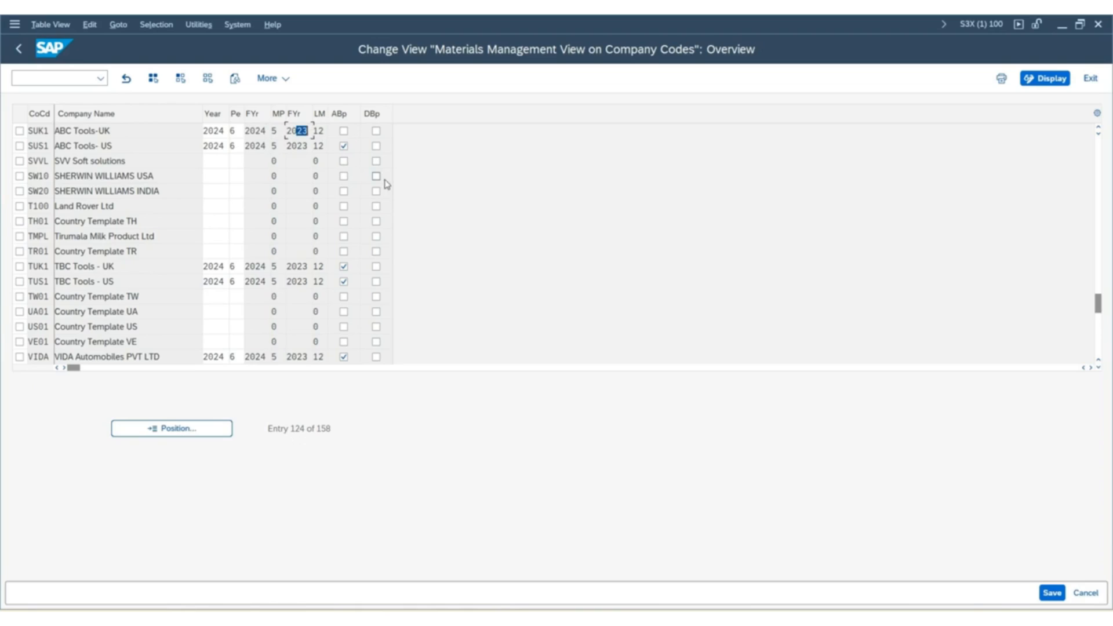
{"action": "left_click", "coordinate": [324, 131]}
{"action": "left_click_drag", "start_coordinate": [291, 130], "coordinate": [302, 131]}
{"action": "left_click", "coordinate": [344, 131]}
{"action": "left_click", "coordinate": [345, 133]}
Check the year and period of company code SUS1, and save the period settings in the SAP MM TRAINING customizing request.
{"action": "left_click_drag", "start_coordinate": [30, 146], "coordinate": [61, 146]}
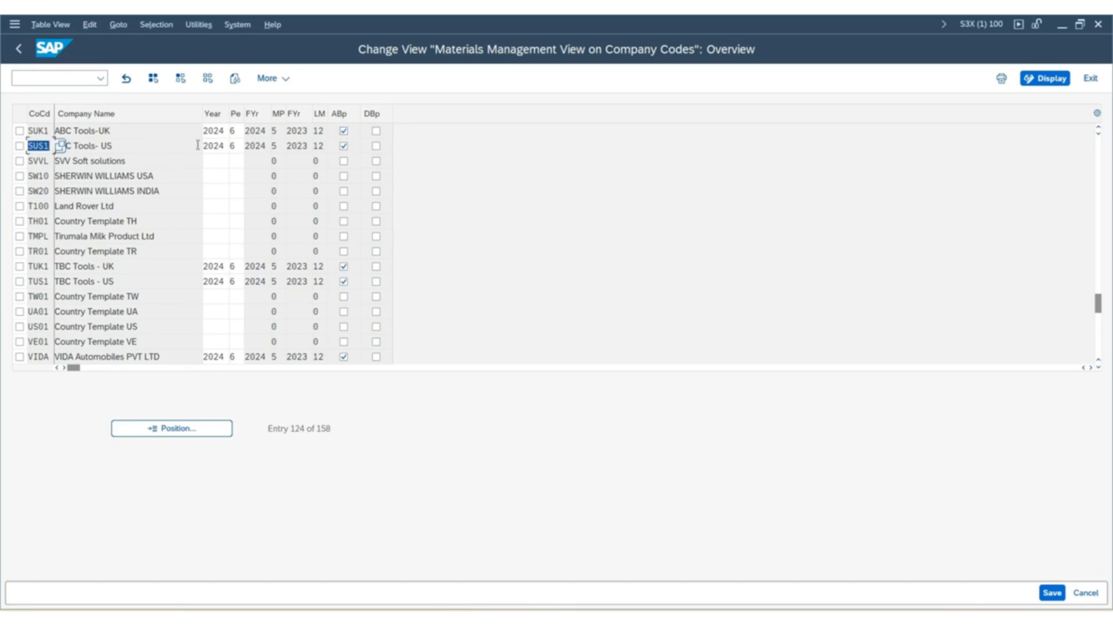
{"action": "left_click", "coordinate": [222, 145]}
{"action": "left_click_drag", "start_coordinate": [222, 145], "coordinate": [153, 144]}
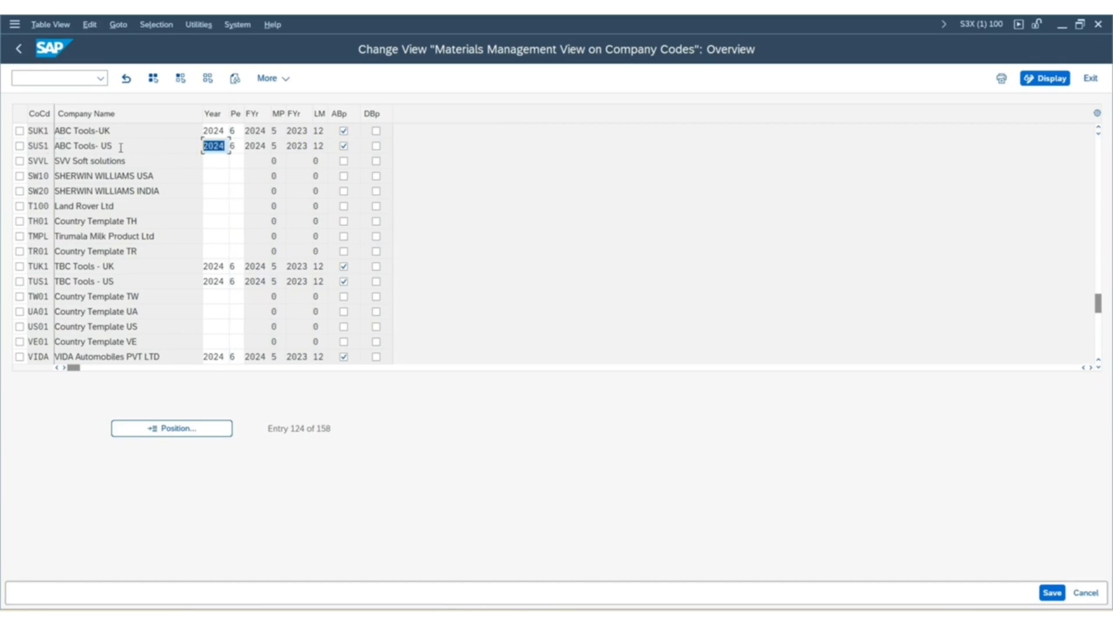
{"action": "mouse_move", "coordinate": [237, 145]}
{"action": "left_mouse_down"}
{"action": "mouse_move", "coordinate": [210, 151]}
{"action": "mouse_move", "coordinate": [231, 148]}
{"action": "left_mouse_up"}
{"action": "left_click", "coordinate": [1052, 592]}
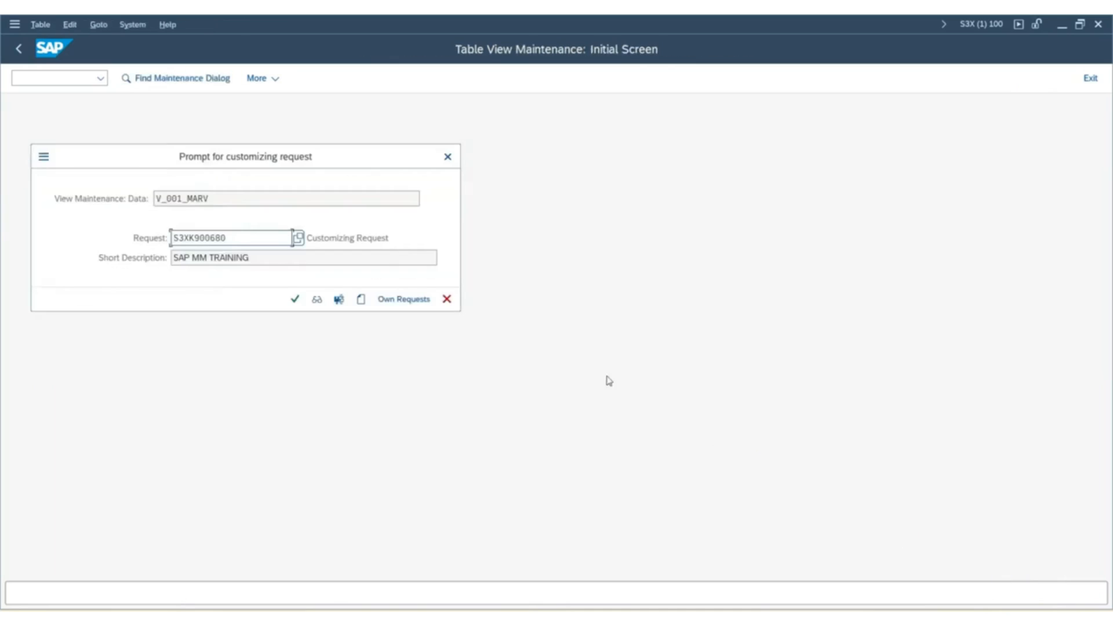
{"action": "left_click", "coordinate": [296, 302]}
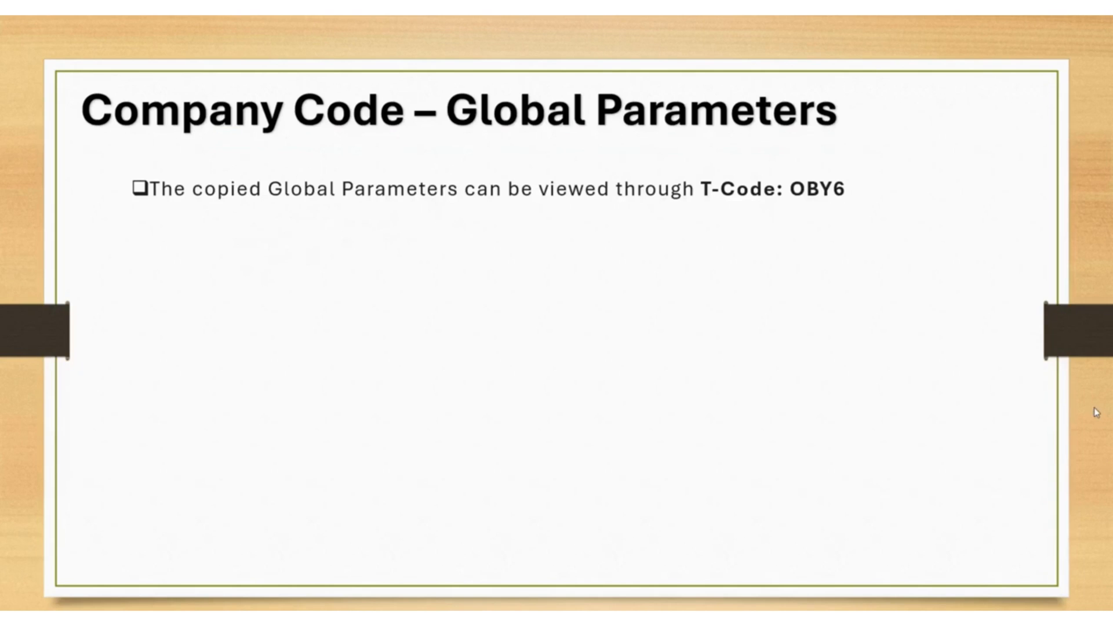
Switch back to SAP Easy Access and run transaction OBY6 for the company code global data.
{"action": "key", "text": "alt+Tab"}
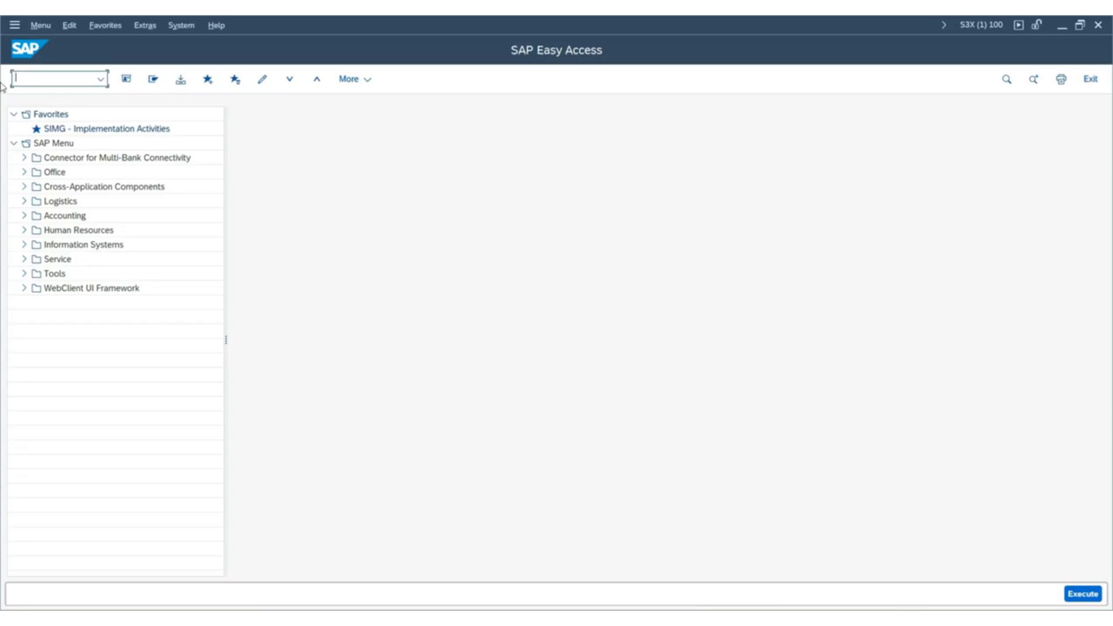
{"action": "key", "text": "Caps_Lock"}
{"action": "type", "text": "OBY6"}
{"action": "key", "text": "Return"}
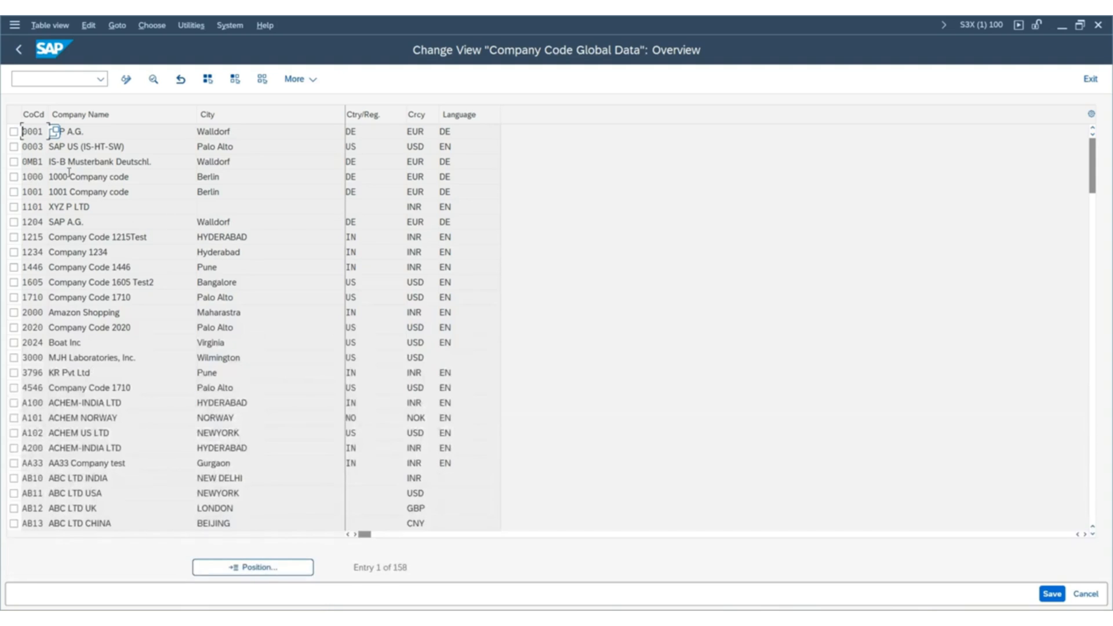
Find company code SUK1 in the global data overview and open its details.
{"action": "left_click", "coordinate": [272, 567]}
{"action": "type", "text": "SUK1"}
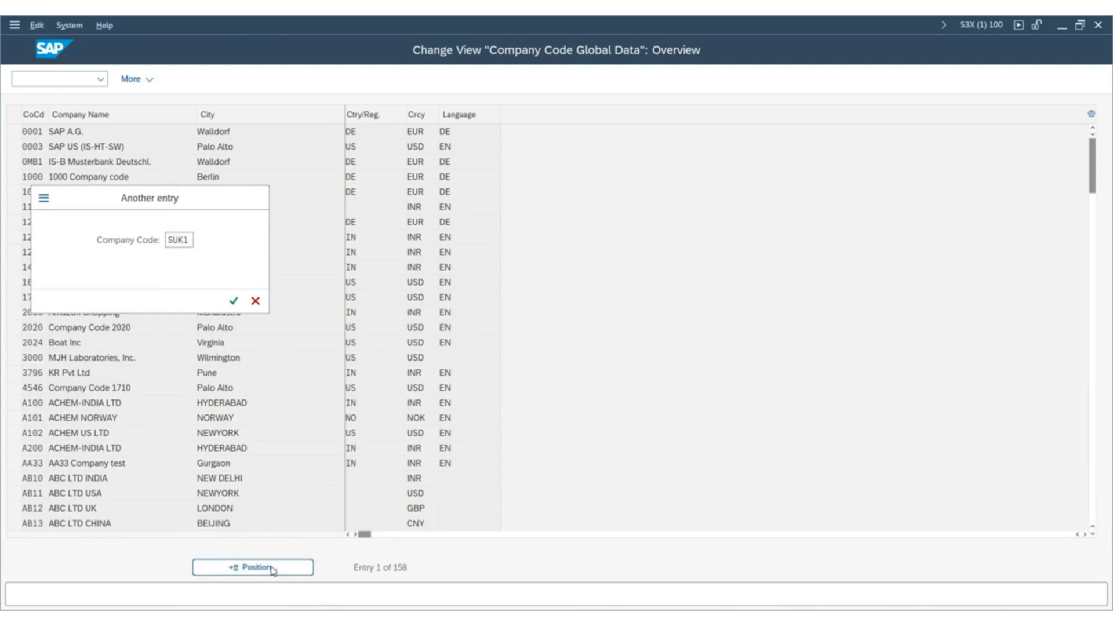
{"action": "key", "text": "Return"}
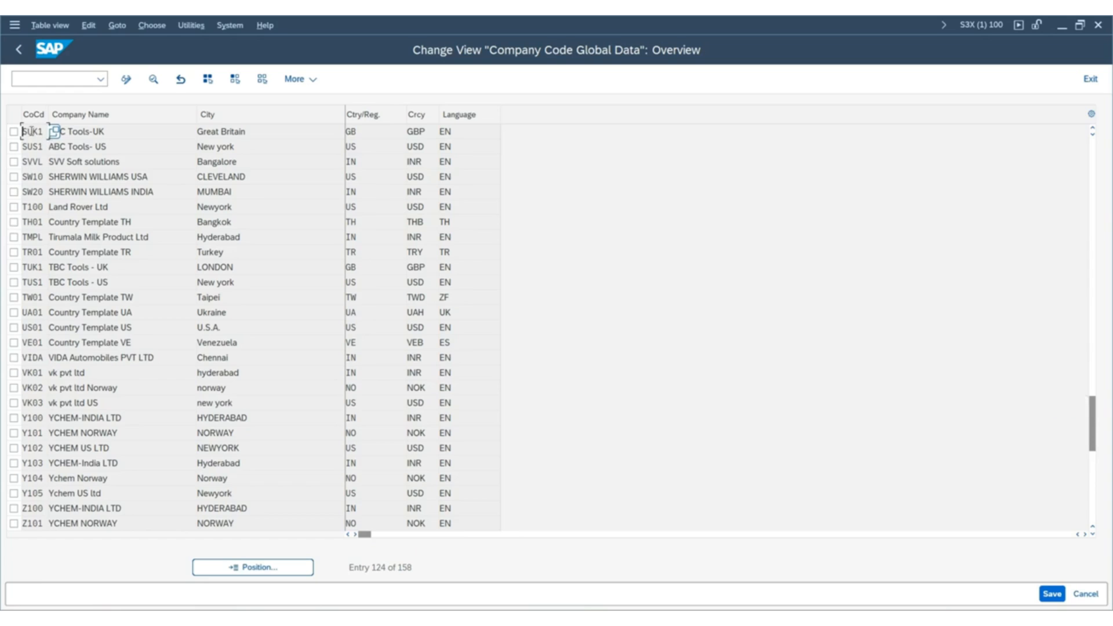
{"action": "double_click", "coordinate": [37, 131]}
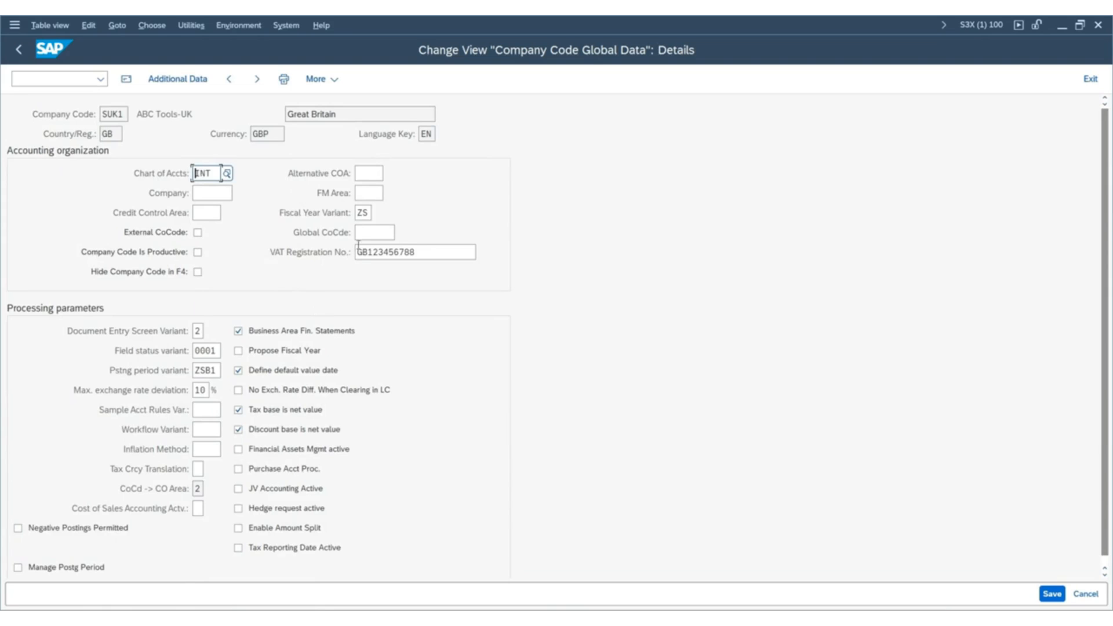
Check SUK1's fiscal year variant, posting period variant and chart of accounts in its global data.
{"action": "double_click", "coordinate": [365, 213]}
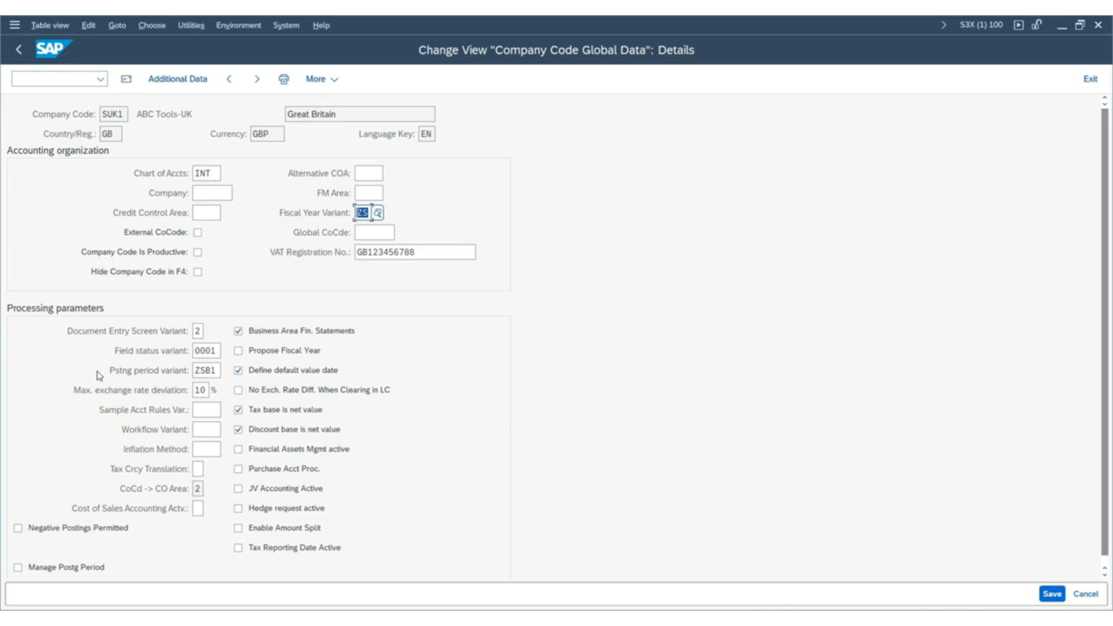
{"action": "left_click", "coordinate": [214, 372]}
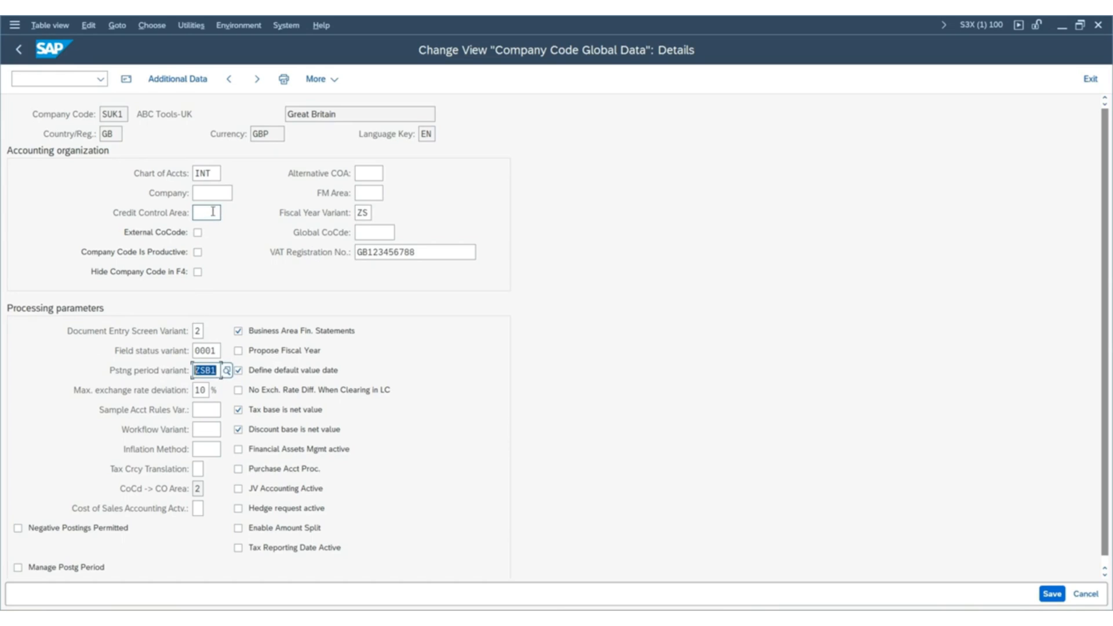
{"action": "left_click", "coordinate": [215, 174]}
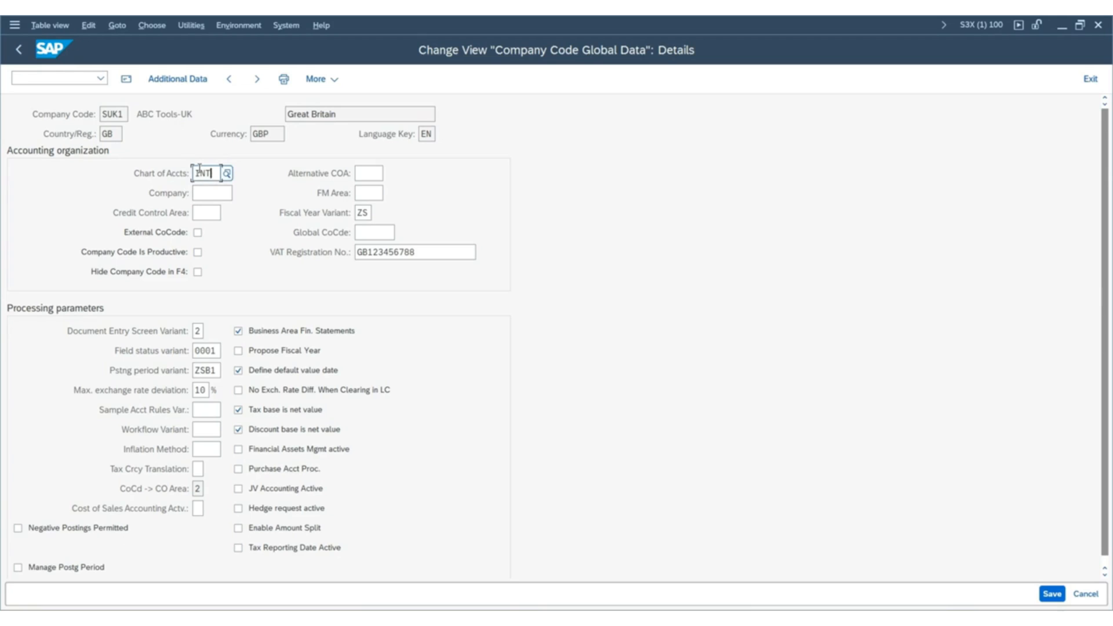
Switch to the presentation and advance to the Chart of accounts hierarchy slide.
{"action": "key", "text": "alt+Tab"}
{"action": "key", "text": "Right"}
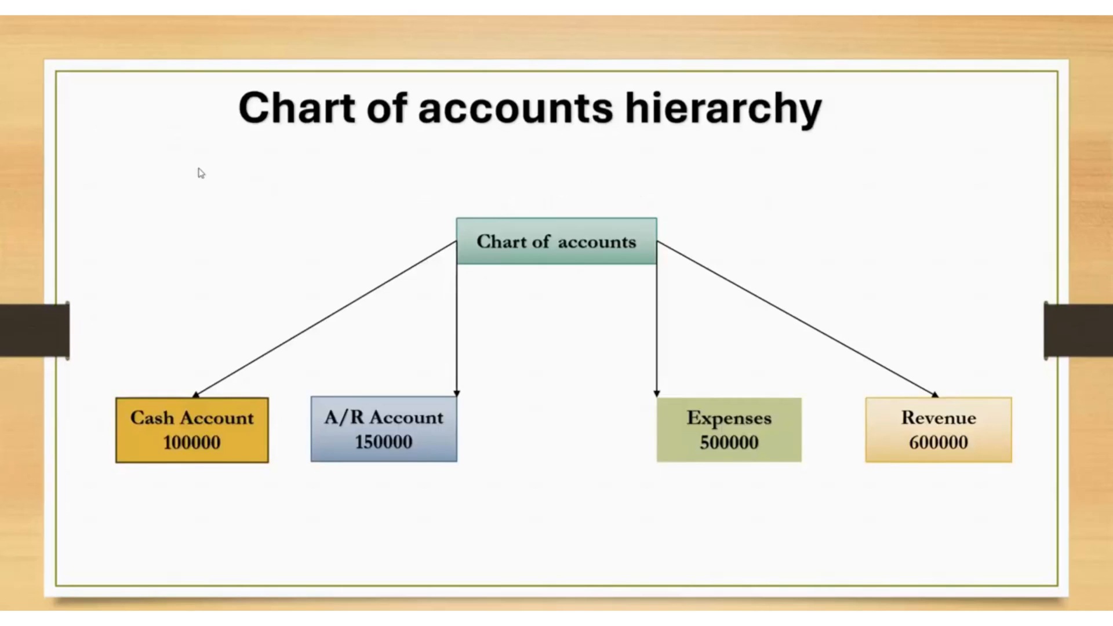
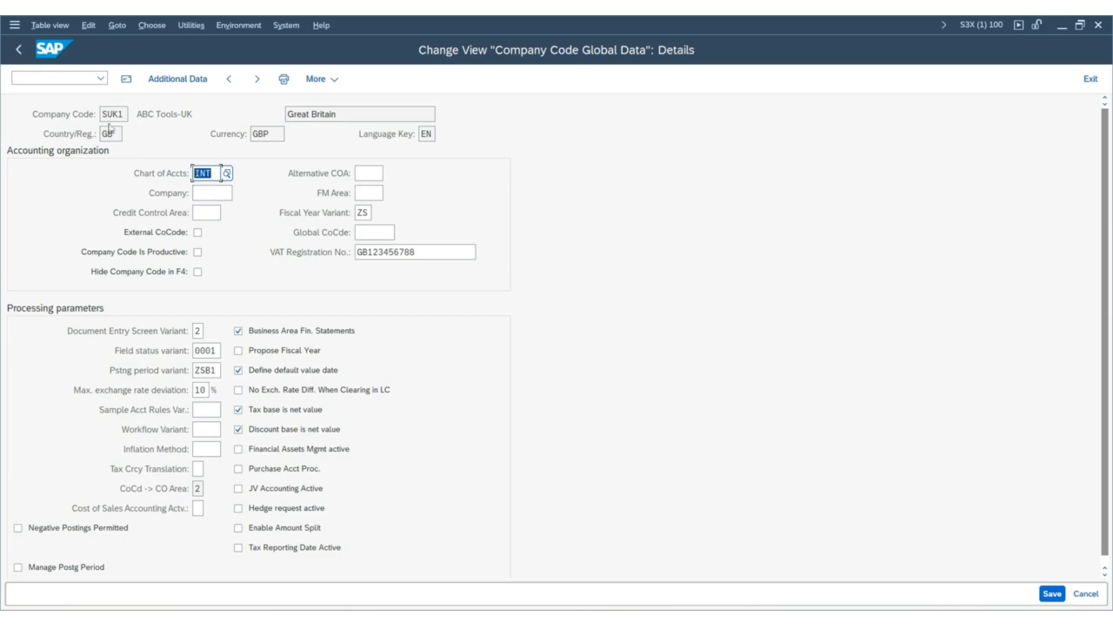
{"action": "left_click", "coordinate": [123, 113]}
{"action": "left_click", "coordinate": [207, 174]}
{"action": "left_click", "coordinate": [278, 28]}
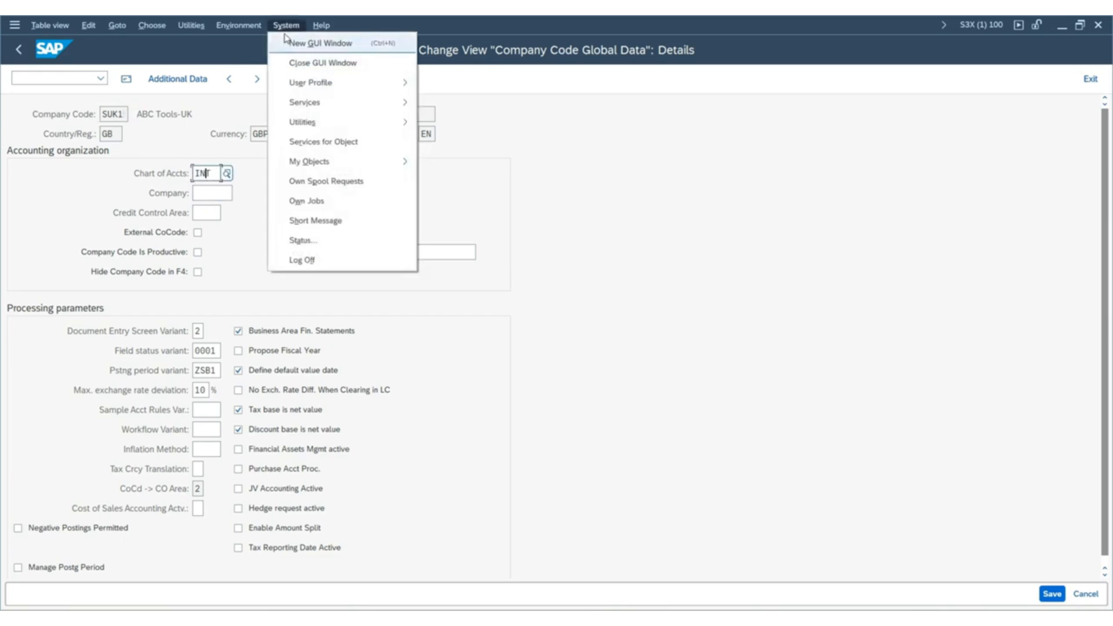
{"action": "left_click", "coordinate": [616, 239]}
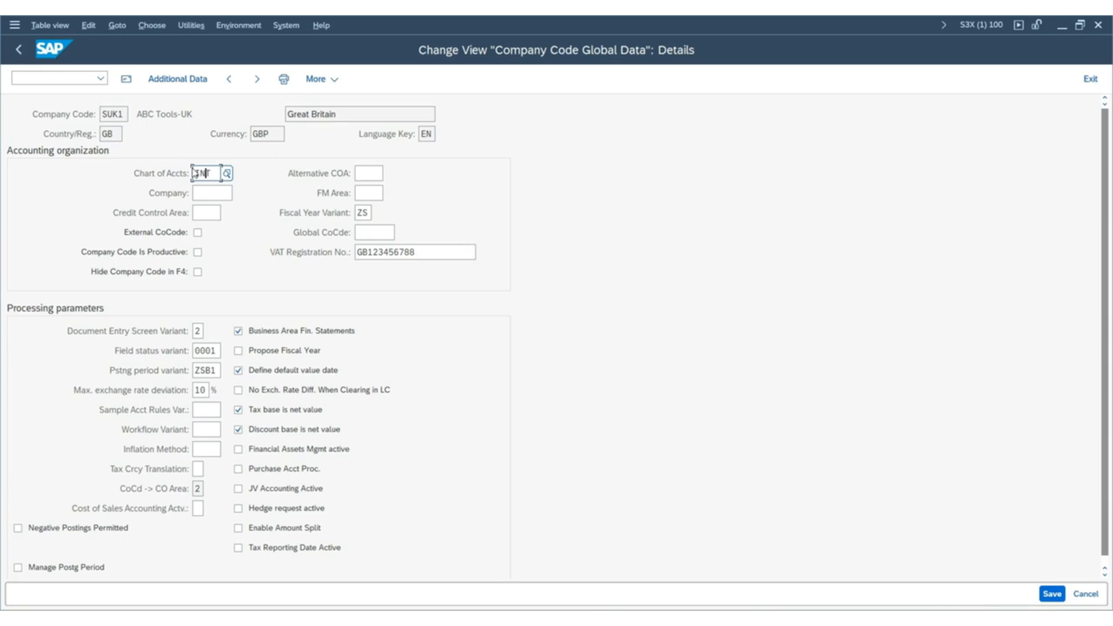
Open a second SAP GUI window while keeping SUK1's global data details open.
{"action": "left_click", "coordinate": [293, 26]}
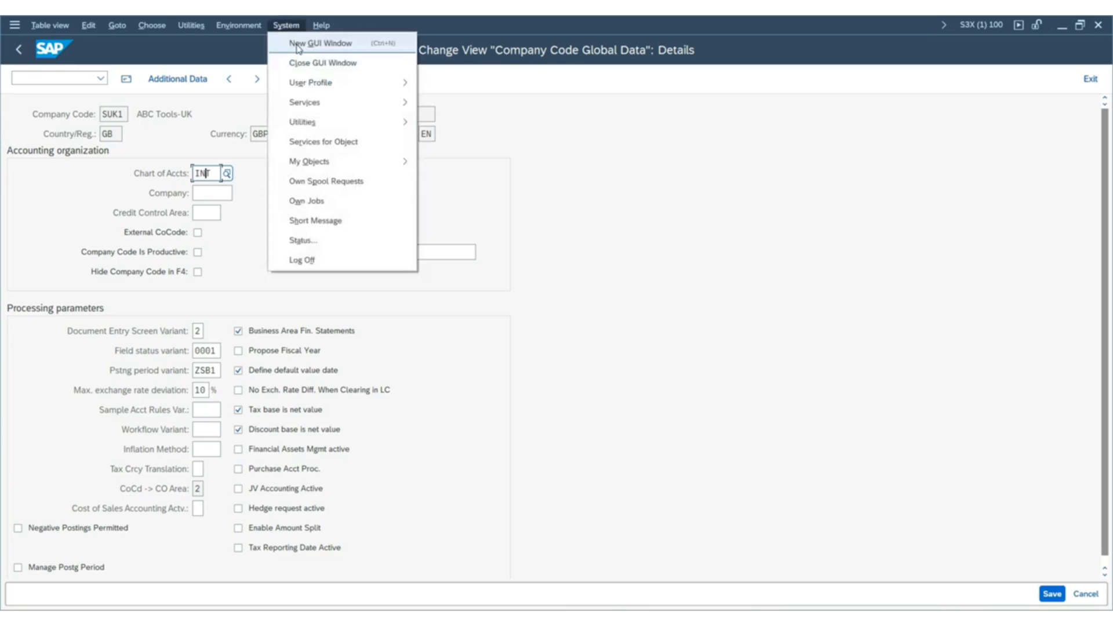
{"action": "left_click", "coordinate": [300, 46]}
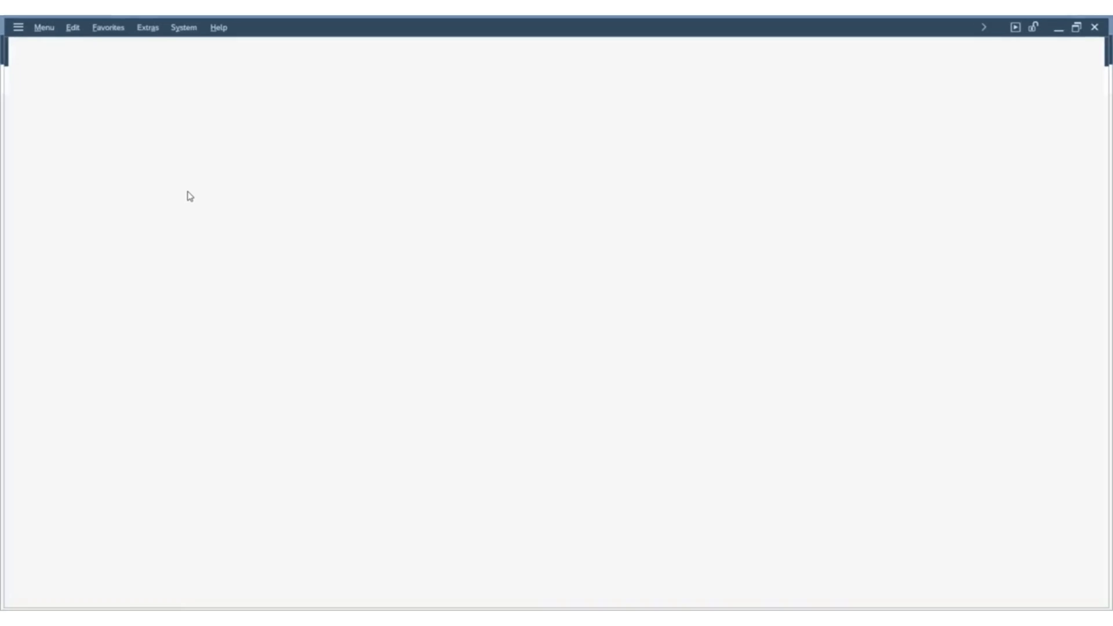
{"action": "key", "text": "alt+Tab"}
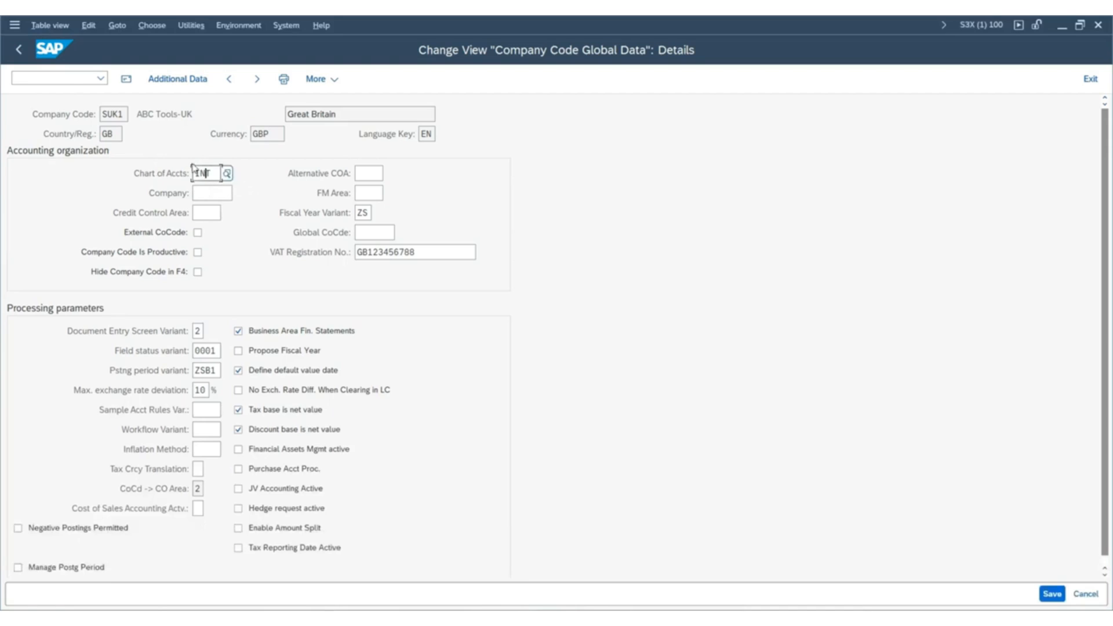
{"action": "key", "text": "alt+Tab"}
{"action": "type", "text": "FS"}
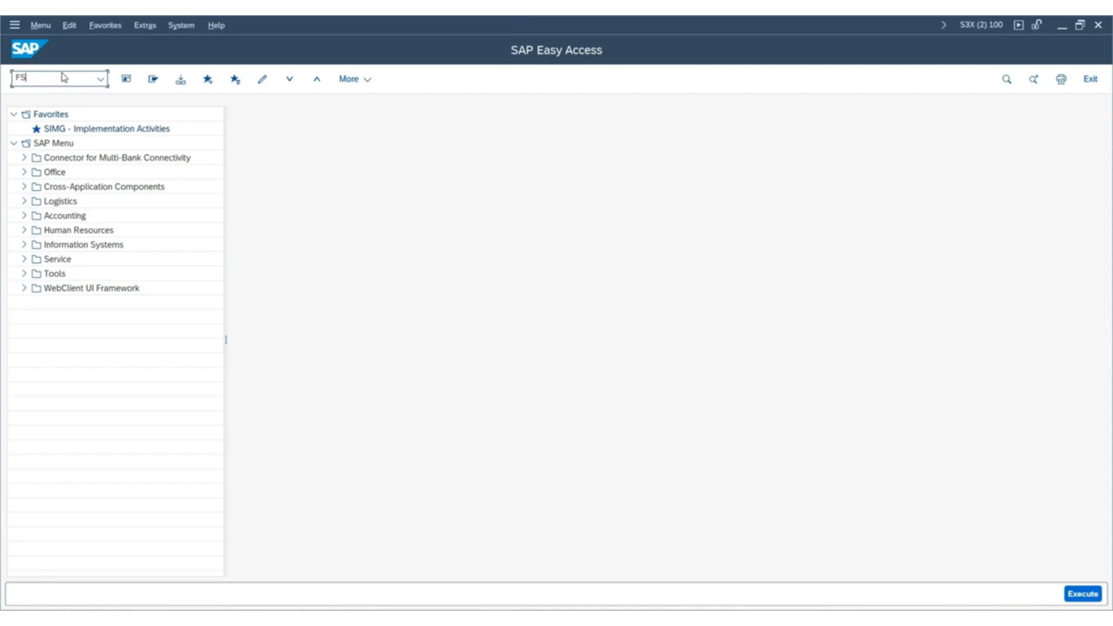
{"action": "key", "text": "BackSpace"}
{"action": "key", "text": "BackSpace"}
{"action": "key", "text": "alt+Tab"}
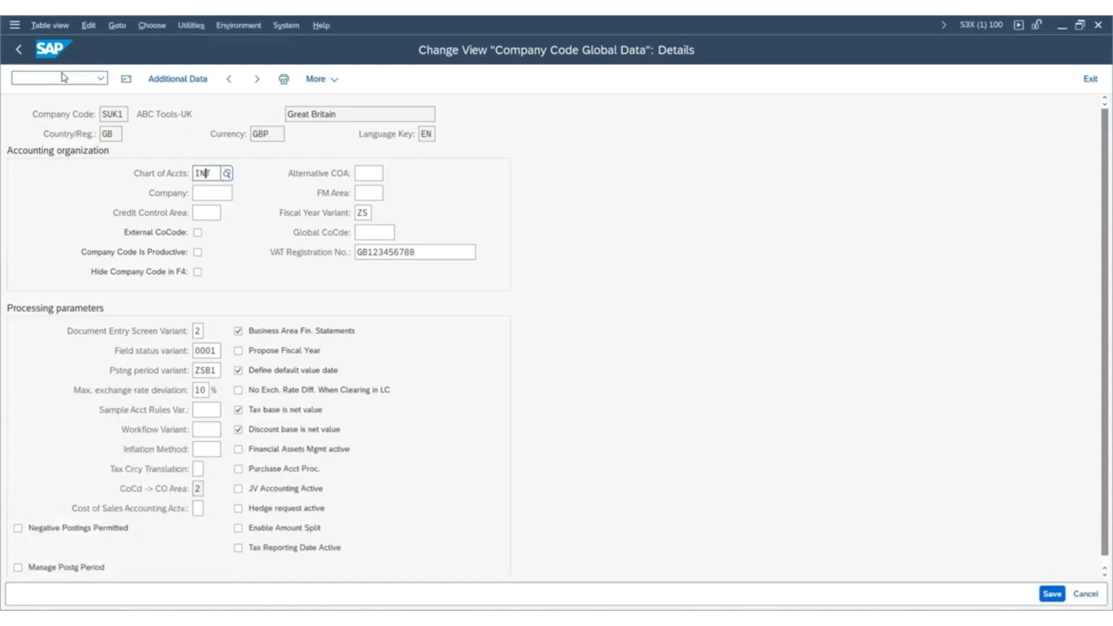
{"action": "key", "text": "alt+Tab"}
Run transaction FS00 in the new window and set the company code to SUK1.
{"action": "type", "text": "FS00"}
{"action": "key", "text": "Return"}
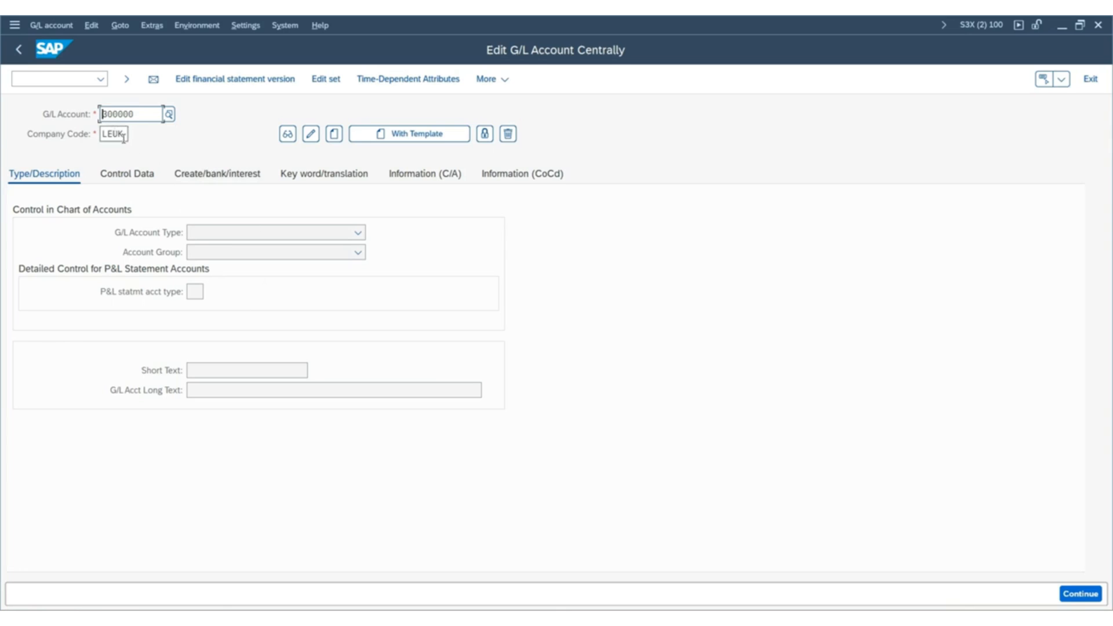
{"action": "key", "text": "Tab"}
{"action": "type", "text": "SUK1"}
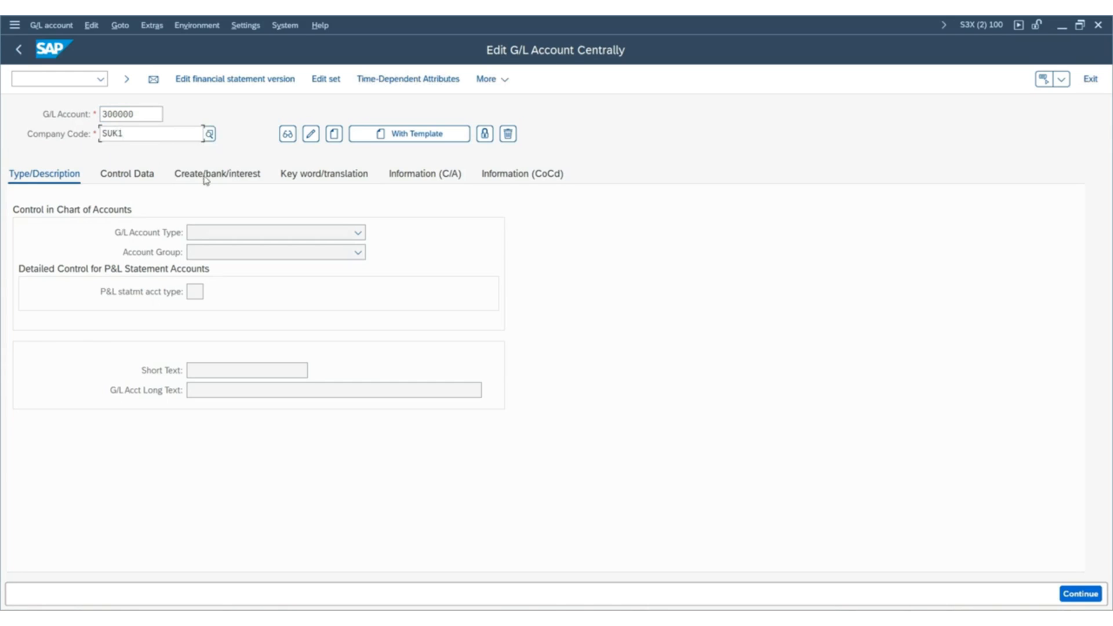
List the available G/L accounts for SUK1 using the value search by G/L account number in company code.
{"action": "left_click", "coordinate": [148, 116]}
{"action": "left_click", "coordinate": [169, 114]}
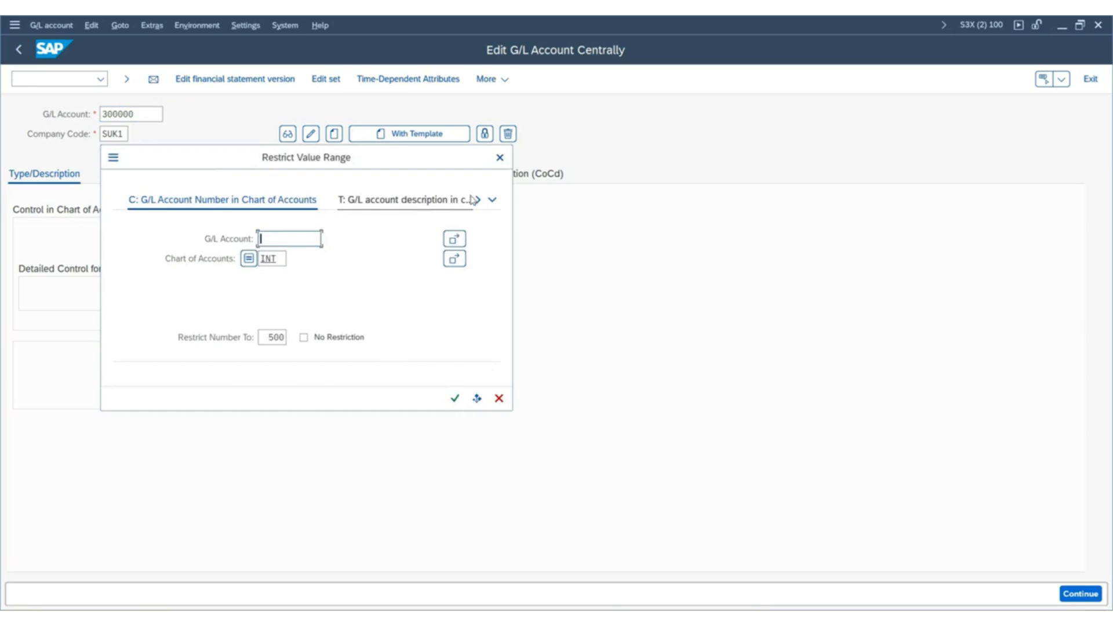
{"action": "left_click", "coordinate": [492, 200]}
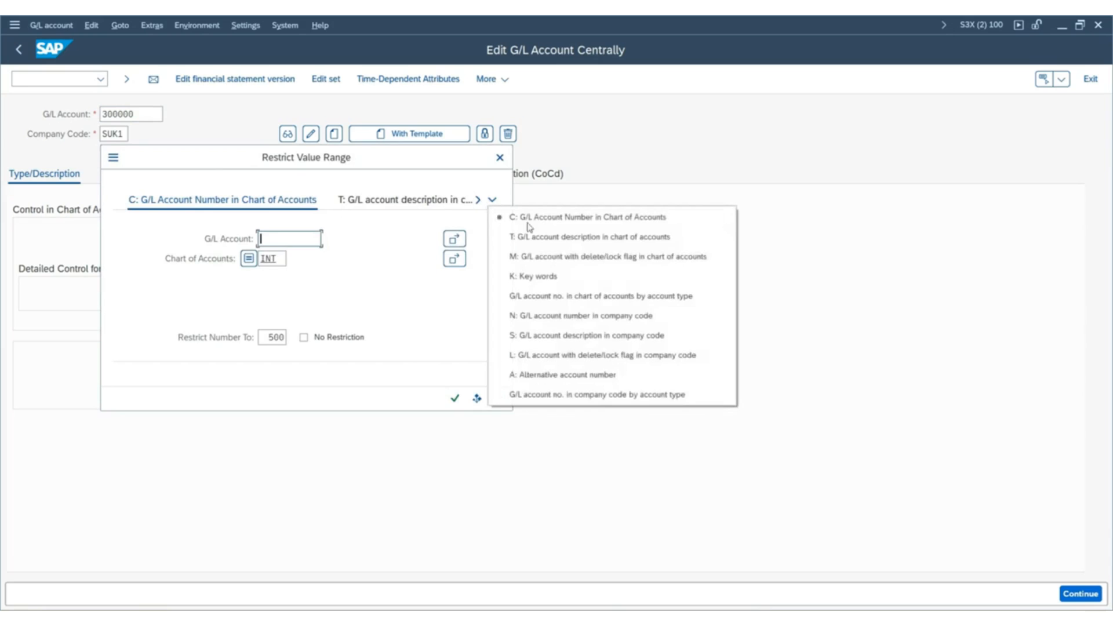
{"action": "left_click", "coordinate": [657, 316]}
{"action": "left_click", "coordinate": [455, 398]}
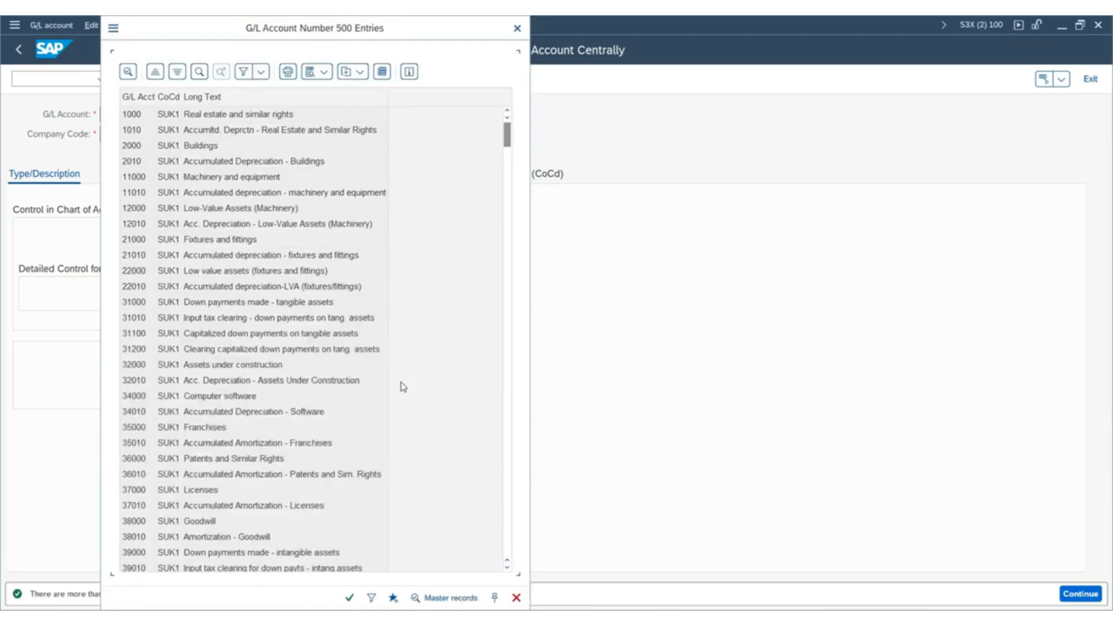
Review SUK1's G/L account list from the fixed asset accounts down to the material stock and consumption accounts.
{"action": "scroll", "coordinate": [222, 200], "scroll_direction": "down", "scroll_amount": 10}
{"action": "scroll", "coordinate": [221, 200], "scroll_direction": "down", "scroll_amount": 15}
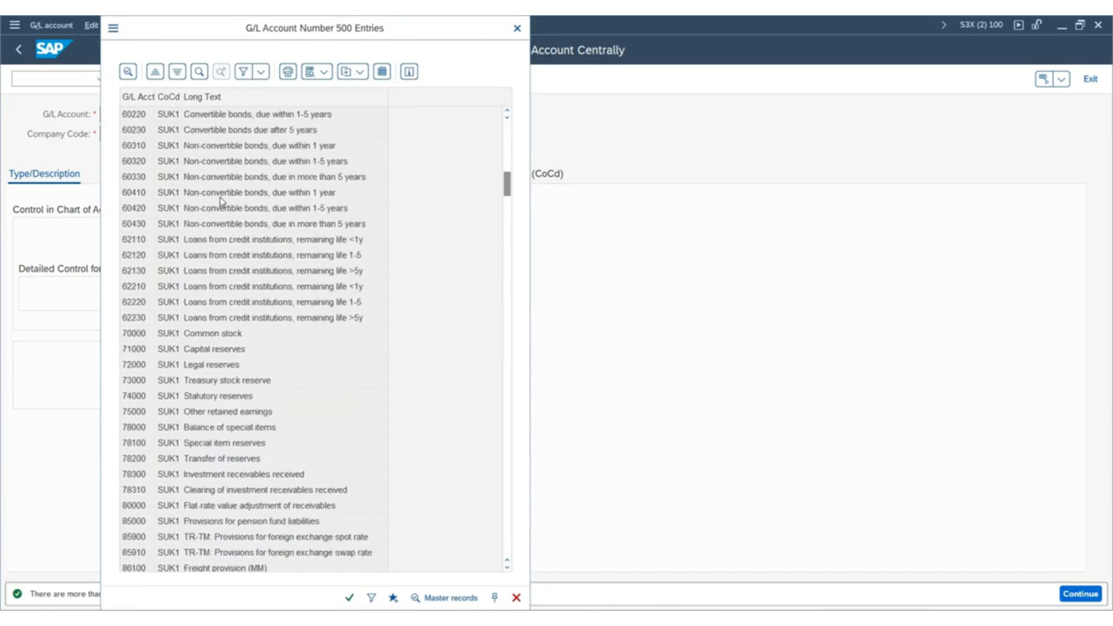
{"action": "scroll", "coordinate": [220, 200], "scroll_direction": "down", "scroll_amount": 20}
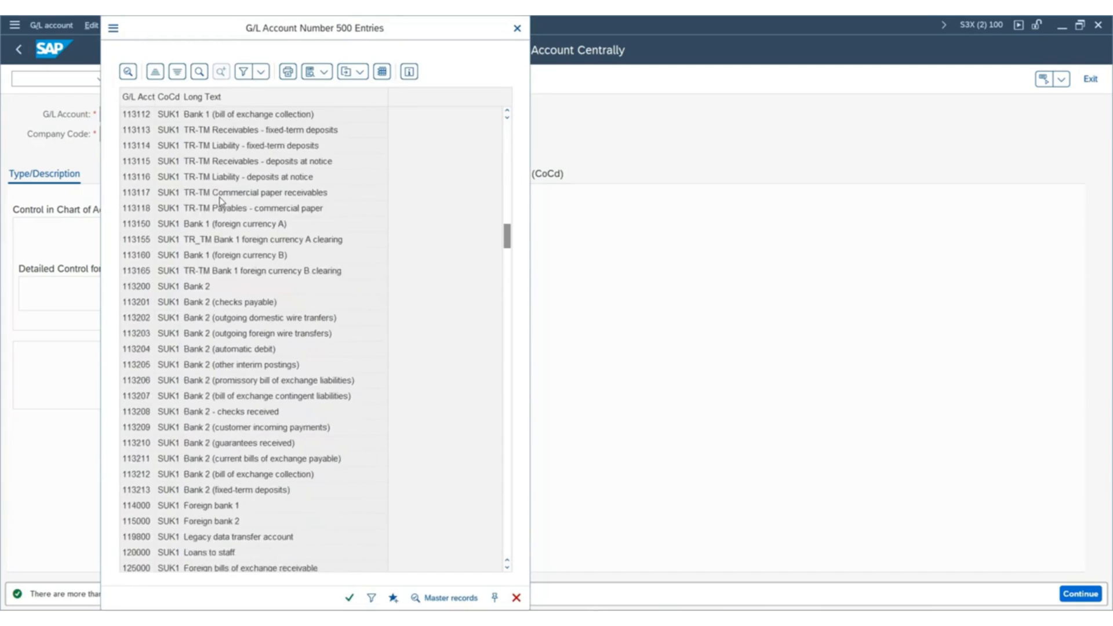
{"action": "scroll", "coordinate": [278, 258], "scroll_direction": "down", "scroll_amount": 15}
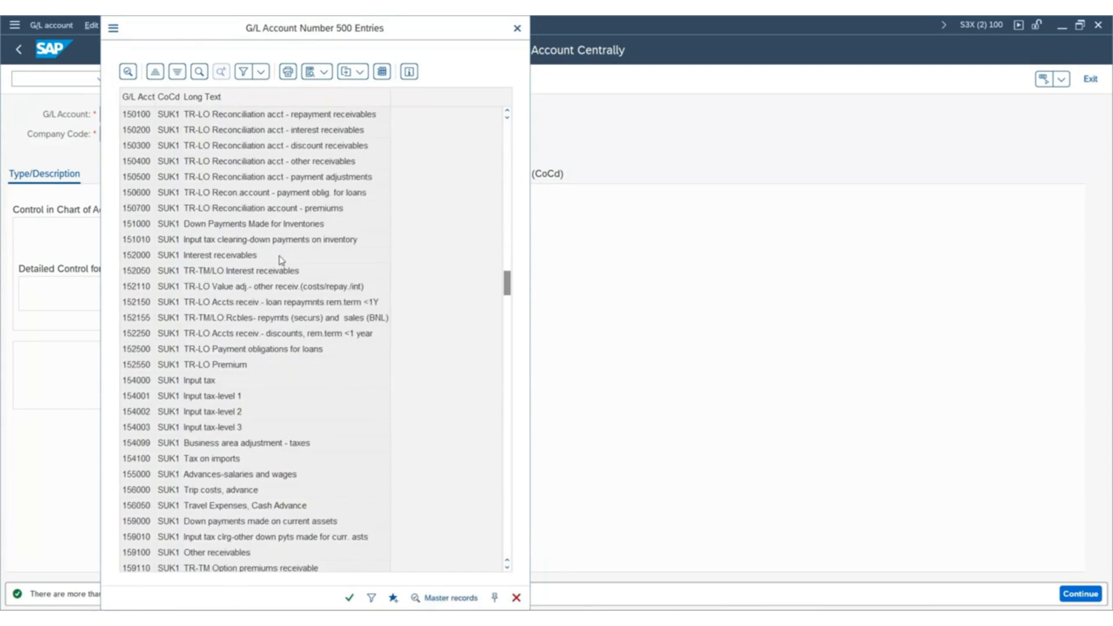
{"action": "scroll", "coordinate": [282, 260], "scroll_direction": "down", "scroll_amount": 20}
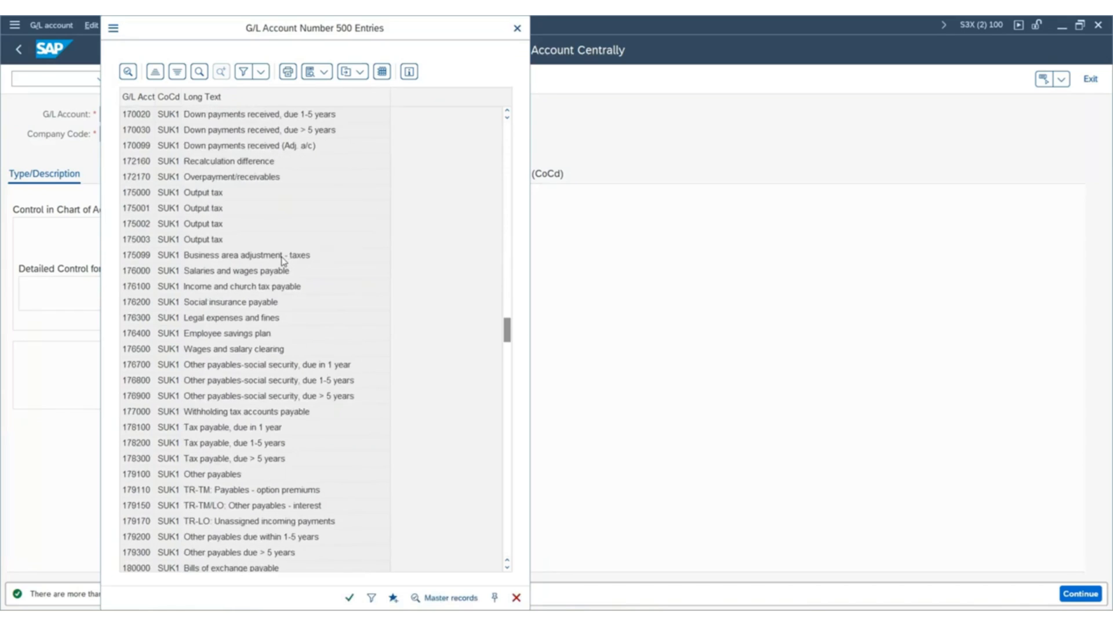
{"action": "scroll", "coordinate": [283, 260], "scroll_direction": "down", "scroll_amount": 20}
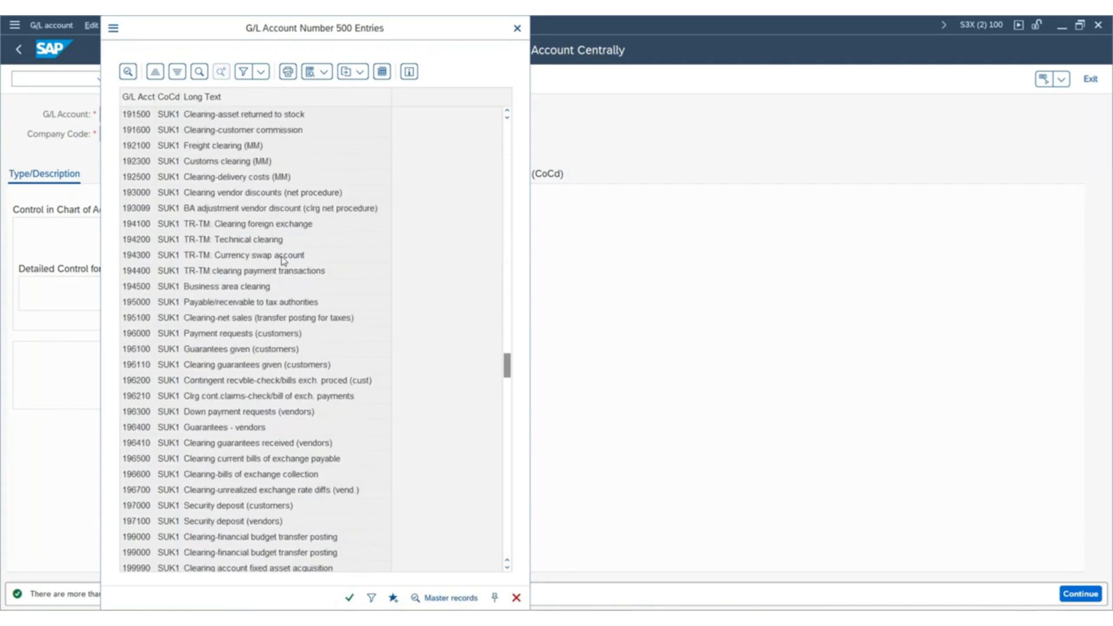
{"action": "scroll", "coordinate": [282, 261], "scroll_direction": "down", "scroll_amount": 20}
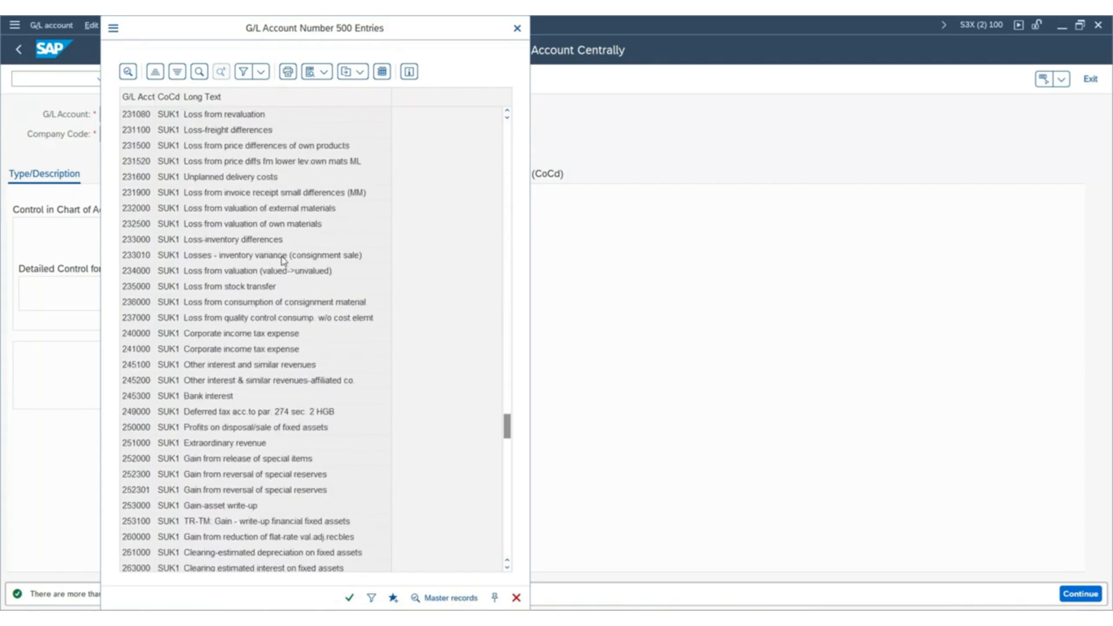
{"action": "scroll", "coordinate": [283, 260], "scroll_direction": "down", "scroll_amount": 12}
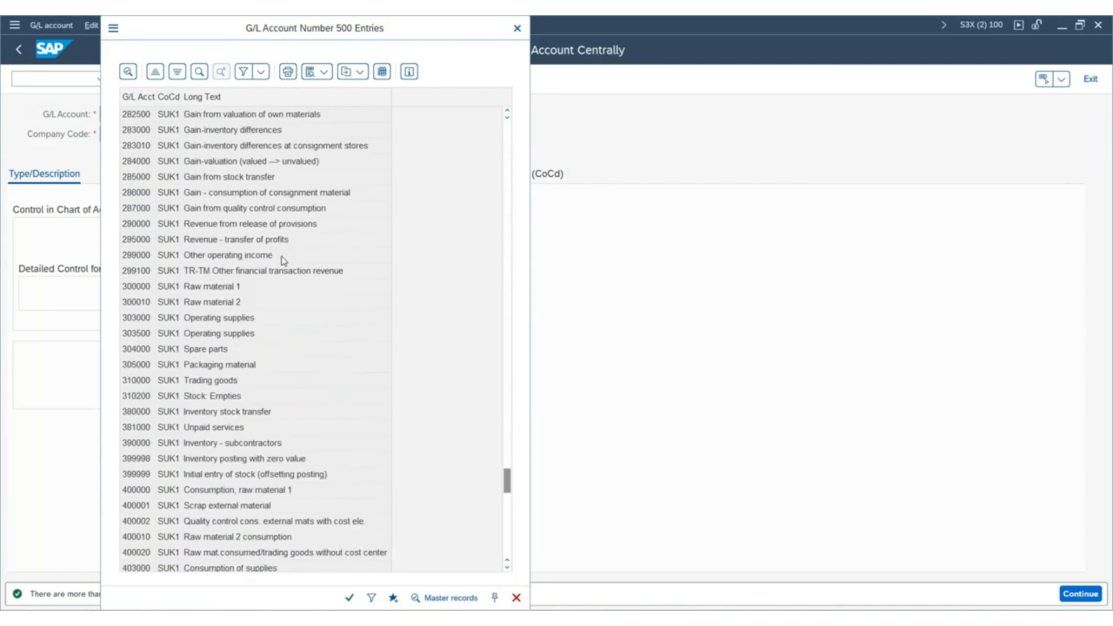
{"action": "scroll", "coordinate": [282, 260], "scroll_direction": "down", "scroll_amount": 3}
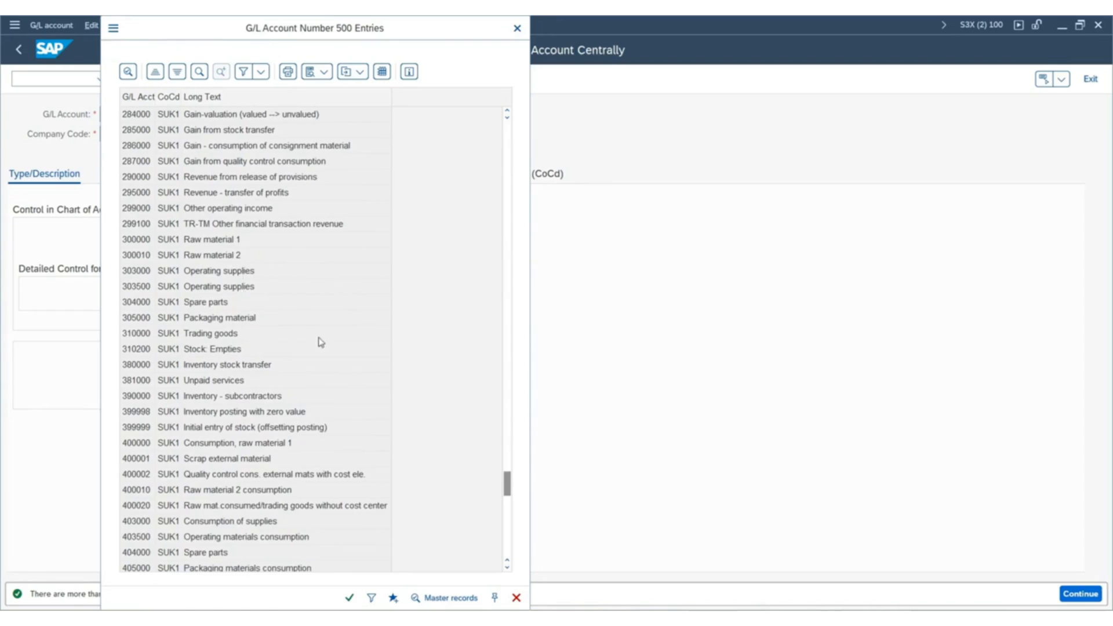
Examine the entries for raw material 1, operating supplies 303000, packaging material 305000 and trading goods in the account list.
{"action": "left_click", "coordinate": [131, 242]}
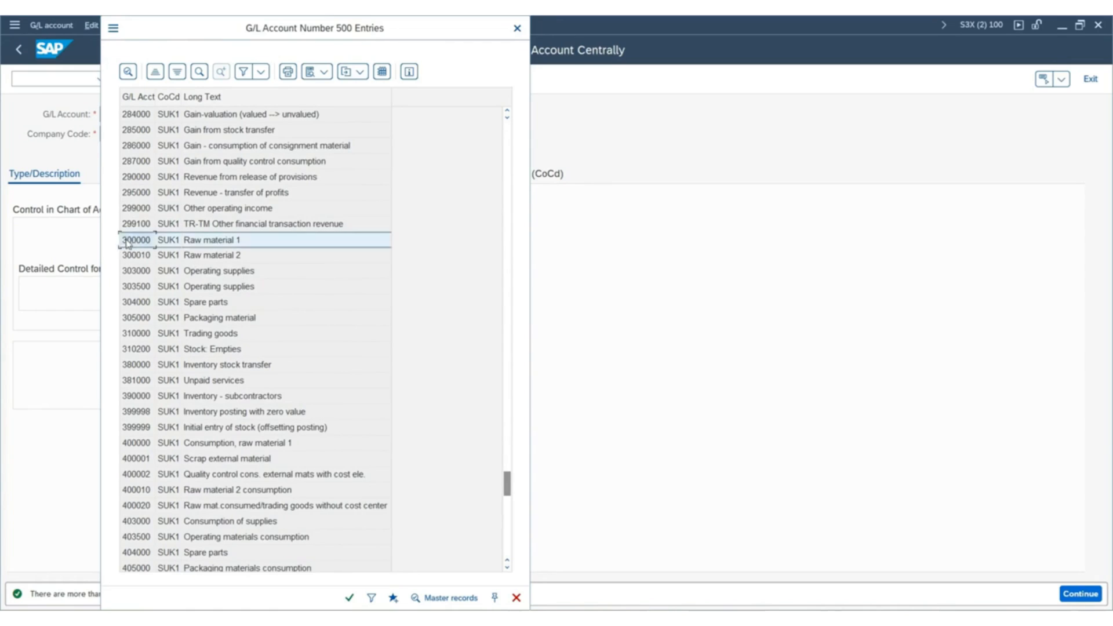
{"action": "left_click", "coordinate": [135, 275]}
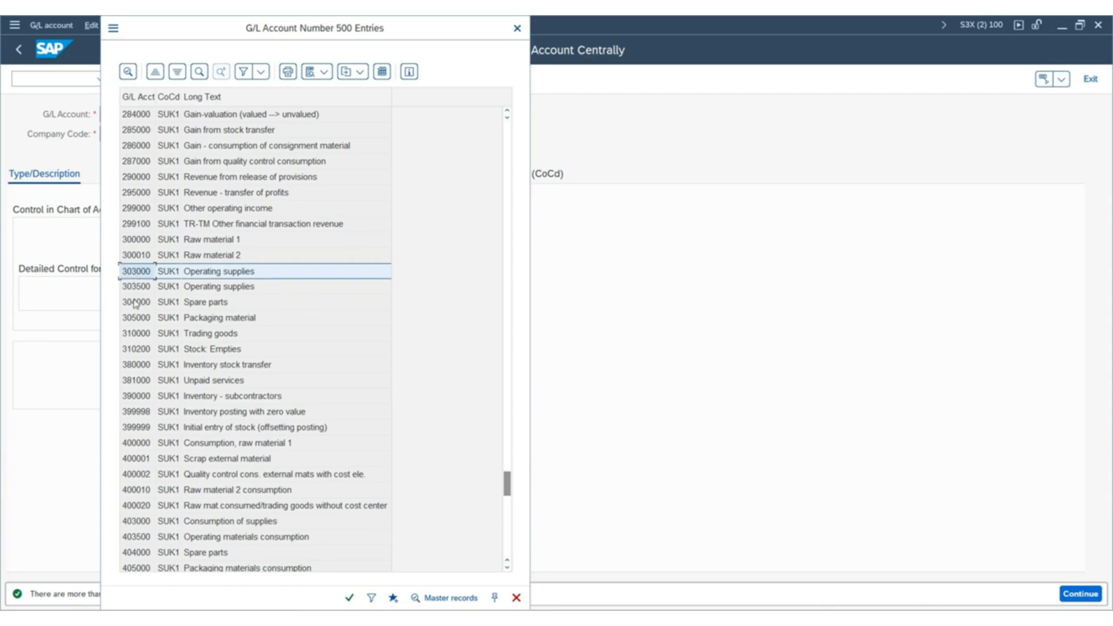
{"action": "left_click", "coordinate": [135, 321]}
{"action": "left_click", "coordinate": [132, 337]}
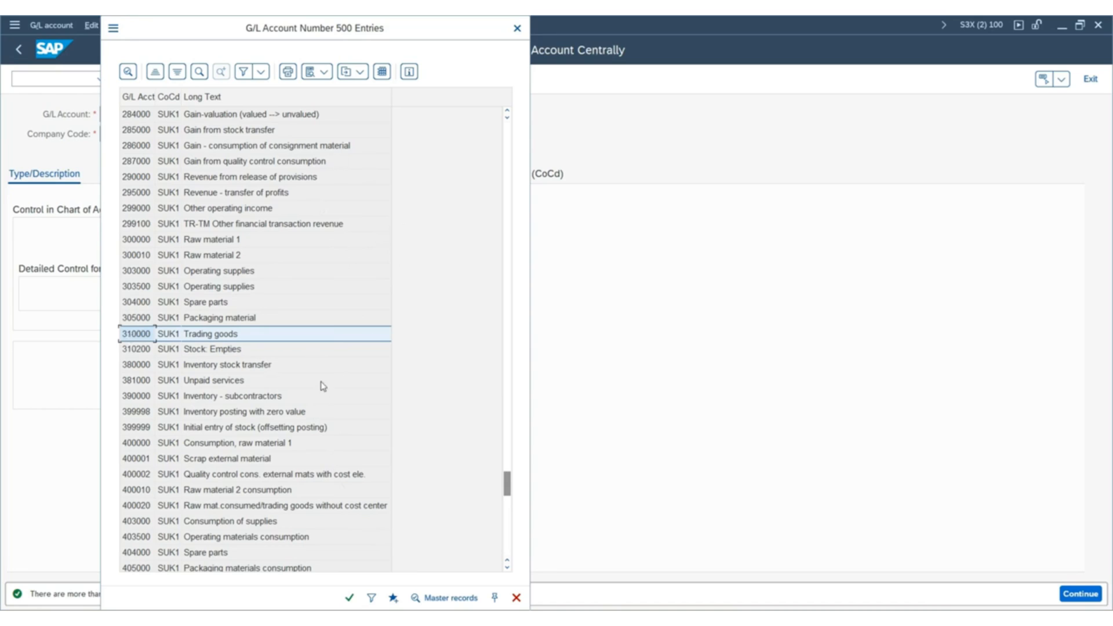
{"action": "left_click_drag", "start_coordinate": [171, 29], "coordinate": [429, 47]}
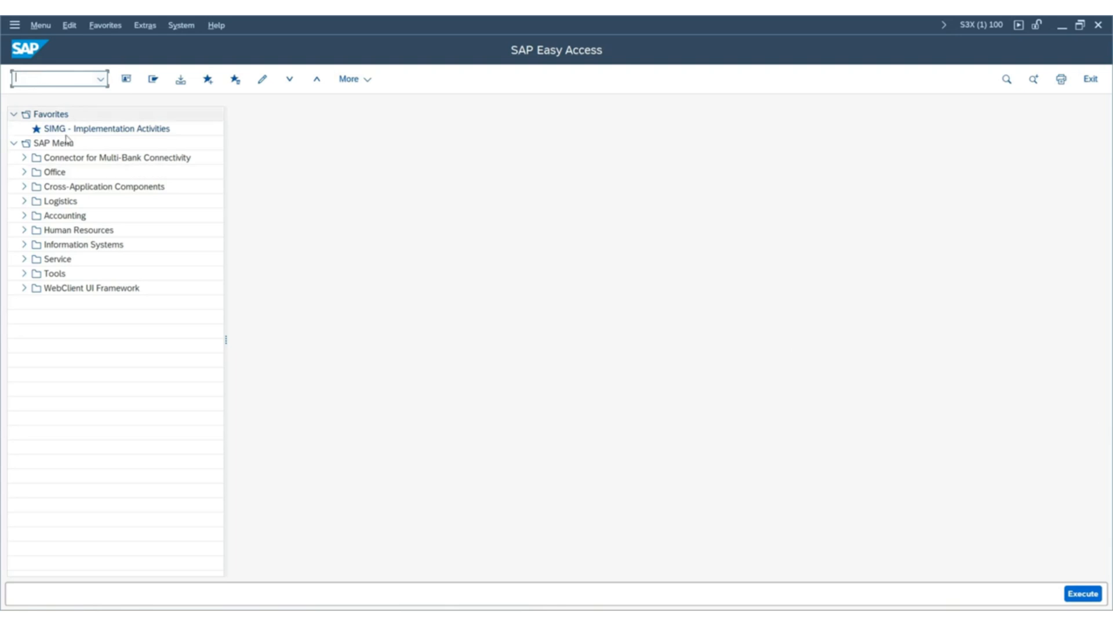
Run transaction OBY6 from SAP Easy Access for the company code global data.
{"action": "left_click", "coordinate": [52, 81]}
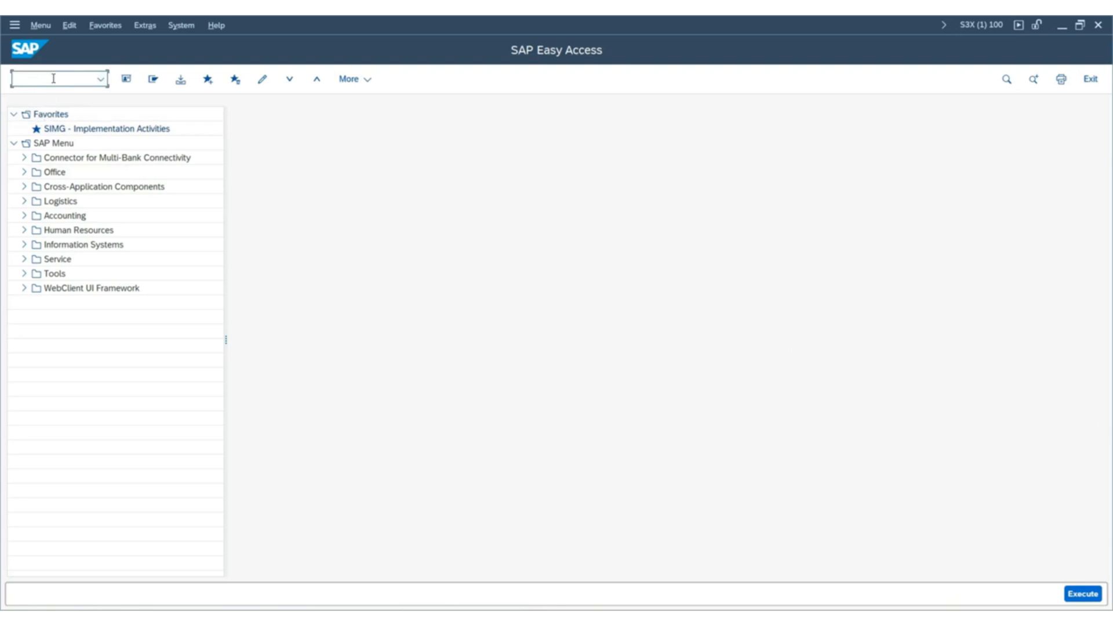
{"action": "key", "text": "Caps_Lock"}
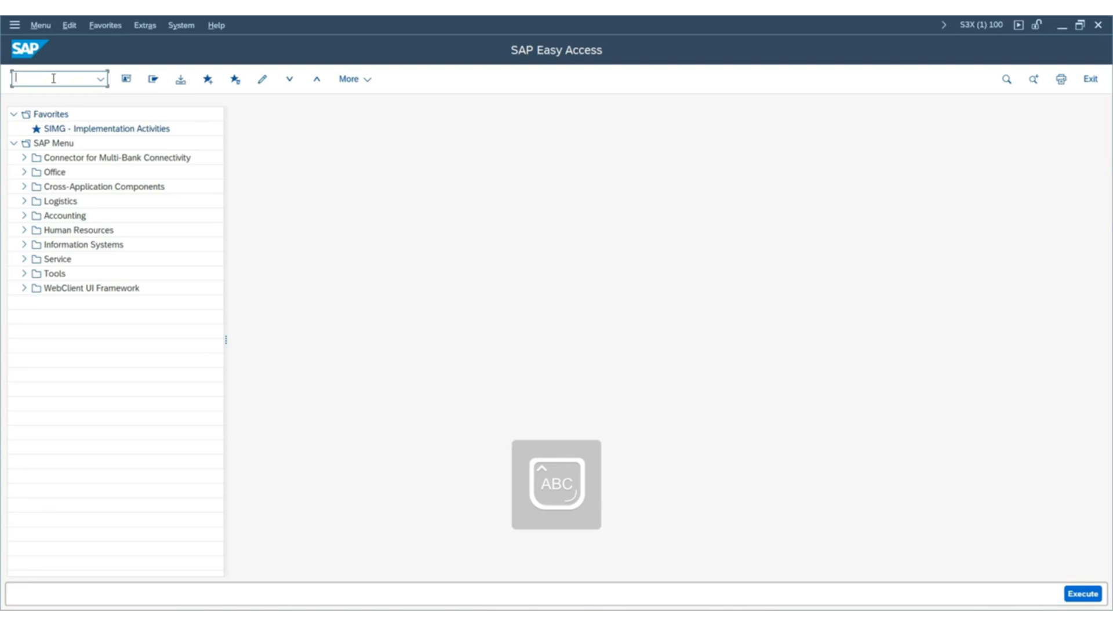
{"action": "type", "text": "OB"}
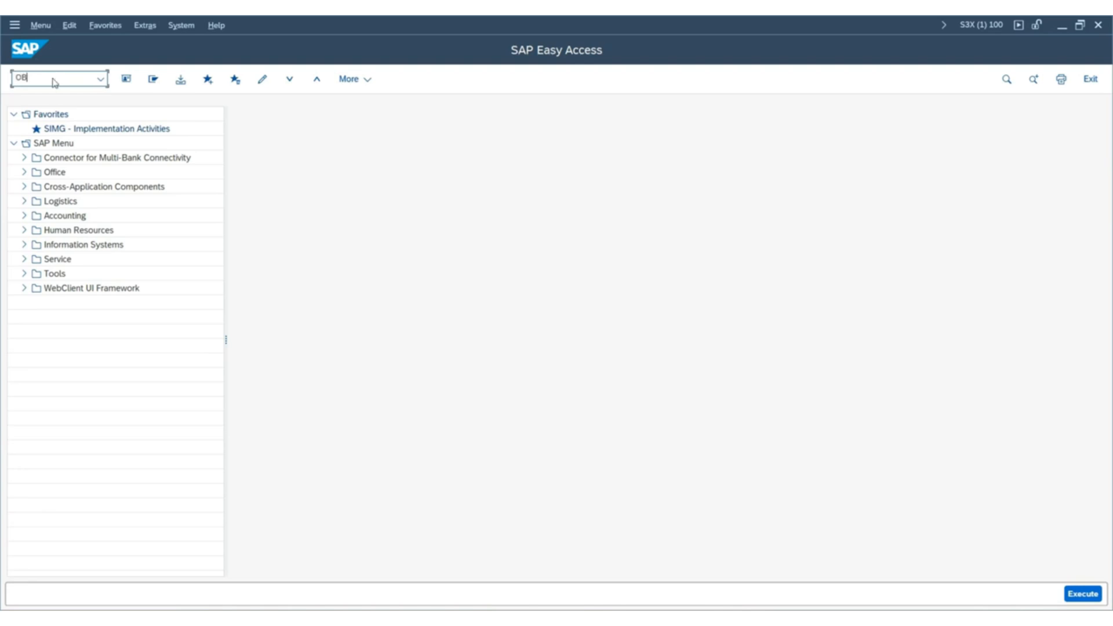
{"action": "type", "text": "Y6"}
{"action": "key", "text": "Return"}
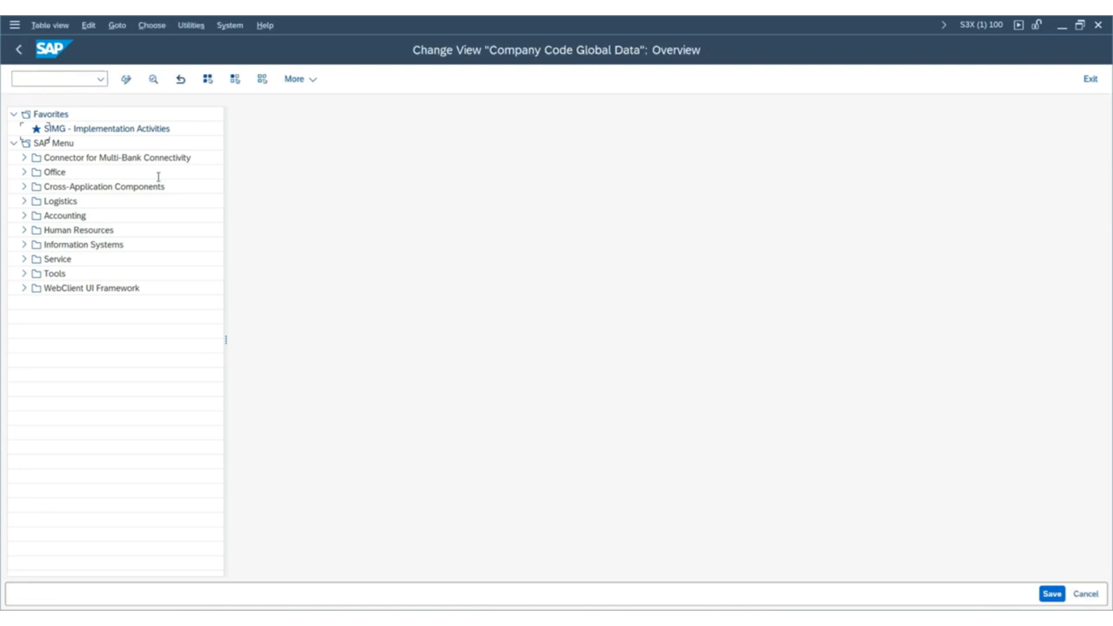
Find company code SUS1 in the global data overview and open its details.
{"action": "left_click", "coordinate": [247, 566]}
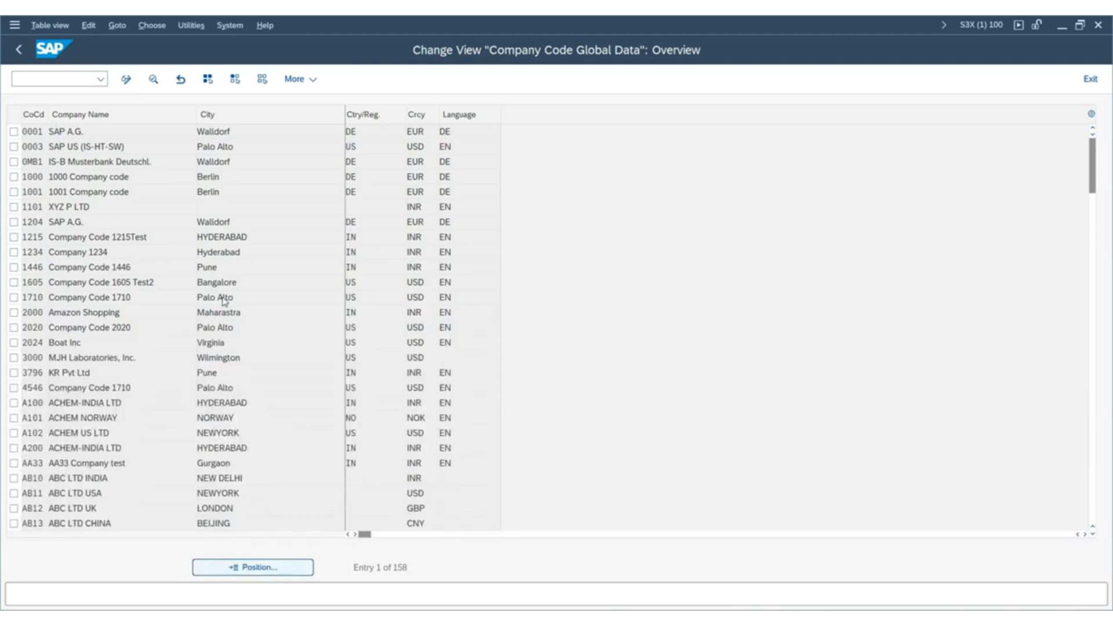
{"action": "type", "text": "SUS"}
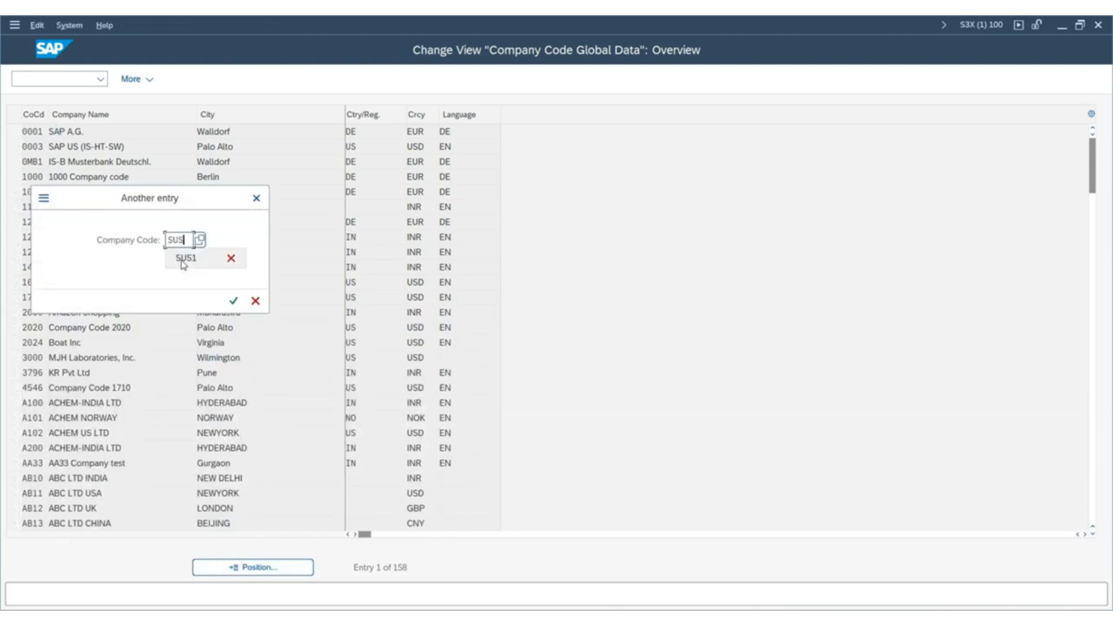
{"action": "left_click", "coordinate": [184, 258]}
{"action": "key", "text": "Return"}
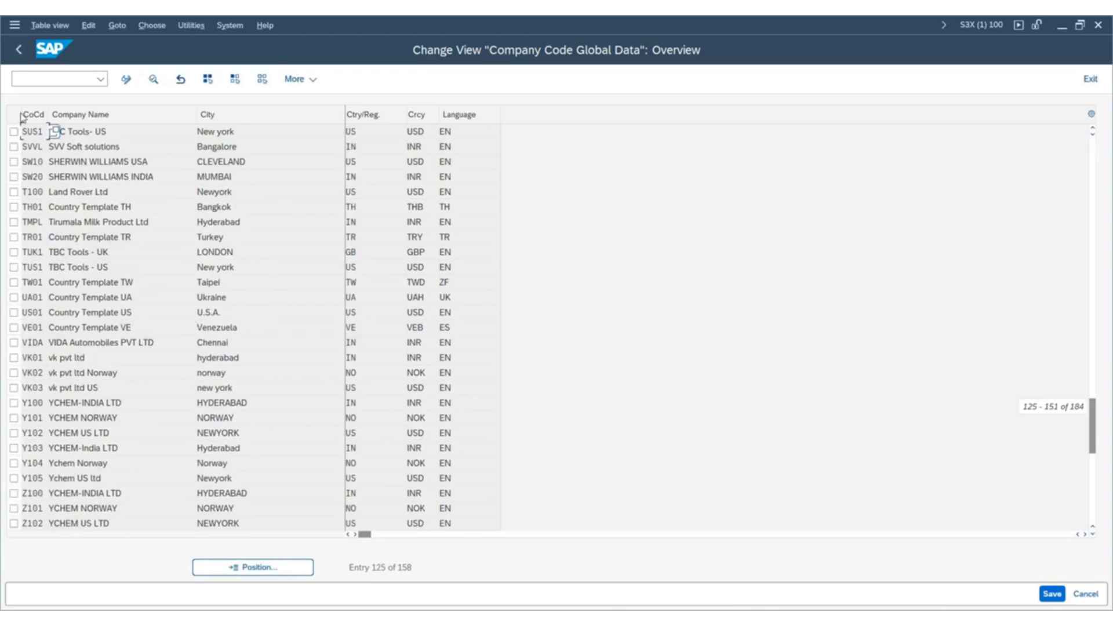
{"action": "double_click", "coordinate": [33, 132]}
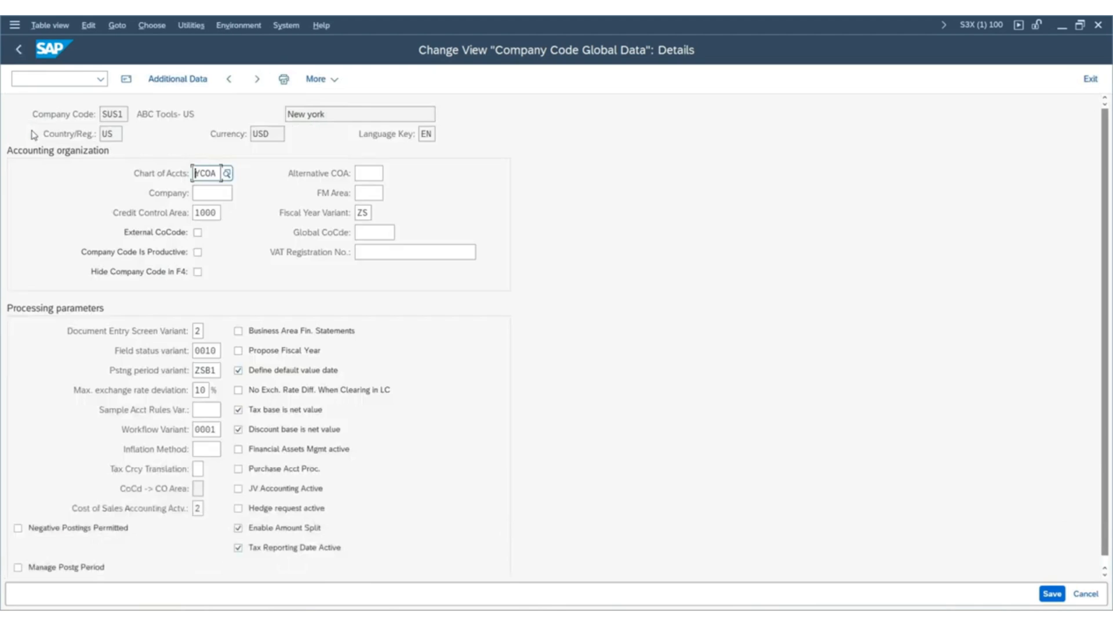
Try to change SUS1's chart of accounts to INT in its global data.
{"action": "left_click_drag", "start_coordinate": [218, 173], "coordinate": [33, 143]}
{"action": "type", "text": "INT"}
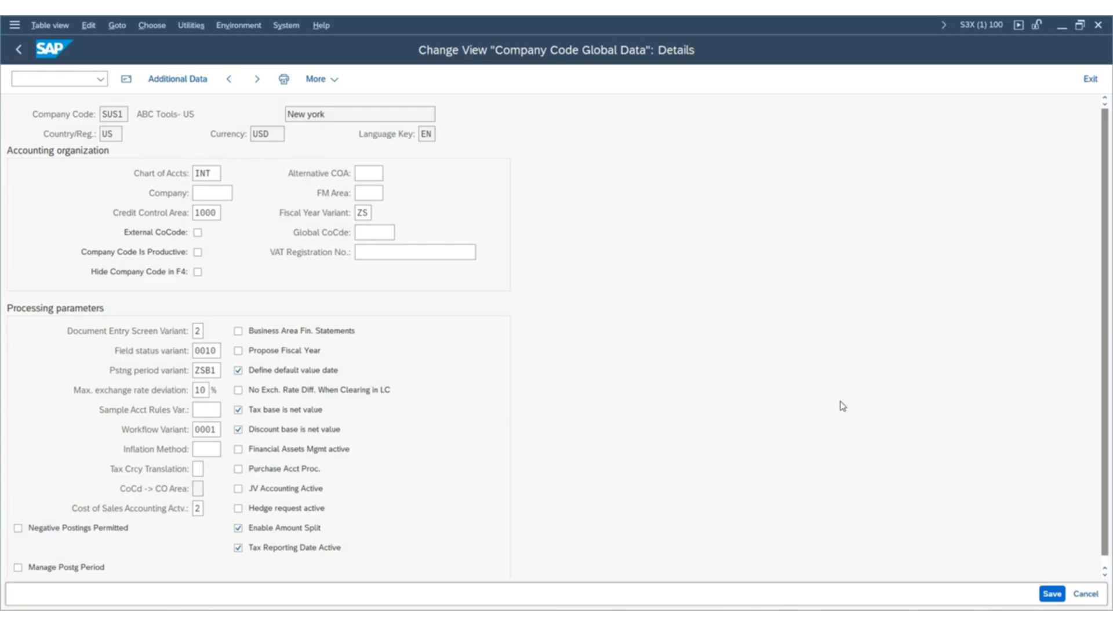
{"action": "key", "text": "Return"}
{"action": "key", "text": "Return"}
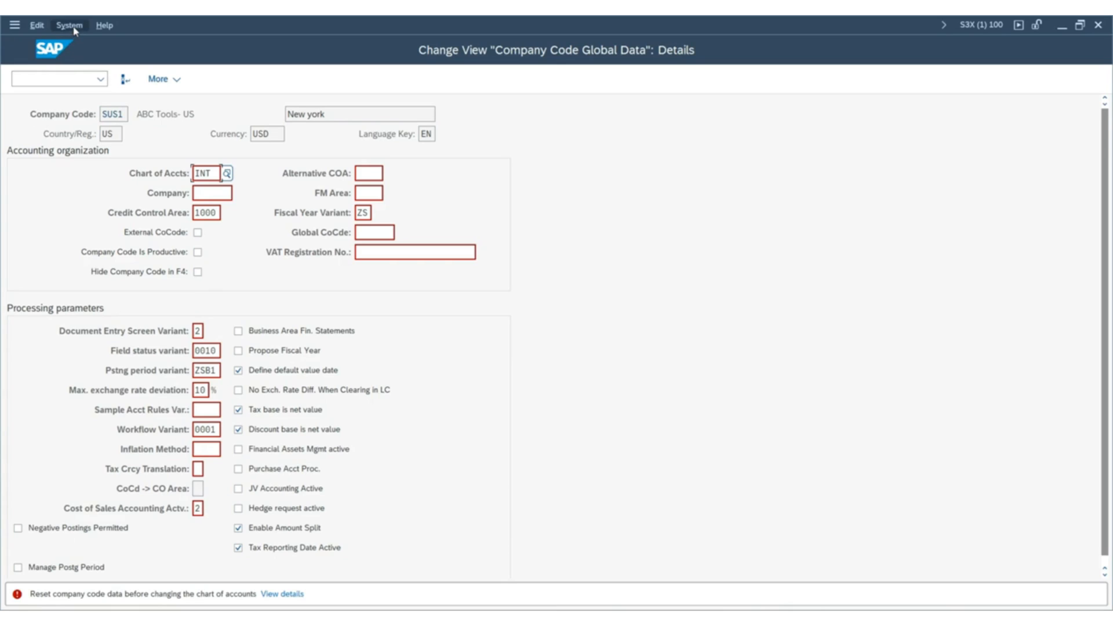
{"action": "left_click_drag", "start_coordinate": [212, 173], "coordinate": [25, 137]}
{"action": "left_click", "coordinate": [68, 77]}
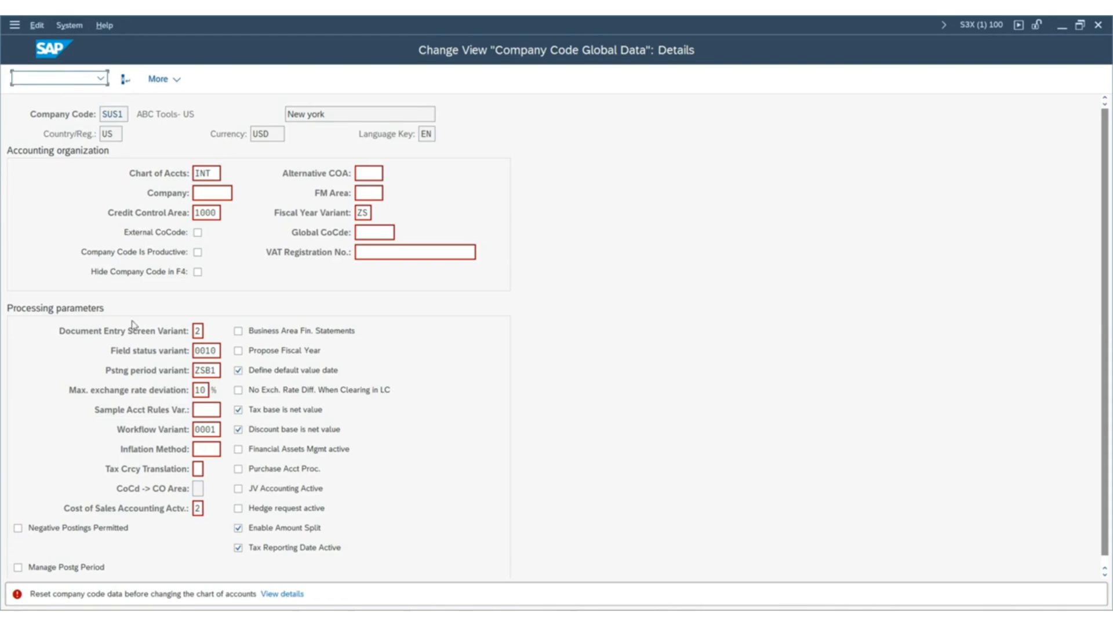
Open a new SAP session and run transaction OBR2 for deleting master data.
{"action": "left_click", "coordinate": [69, 25]}
{"action": "left_click", "coordinate": [96, 42]}
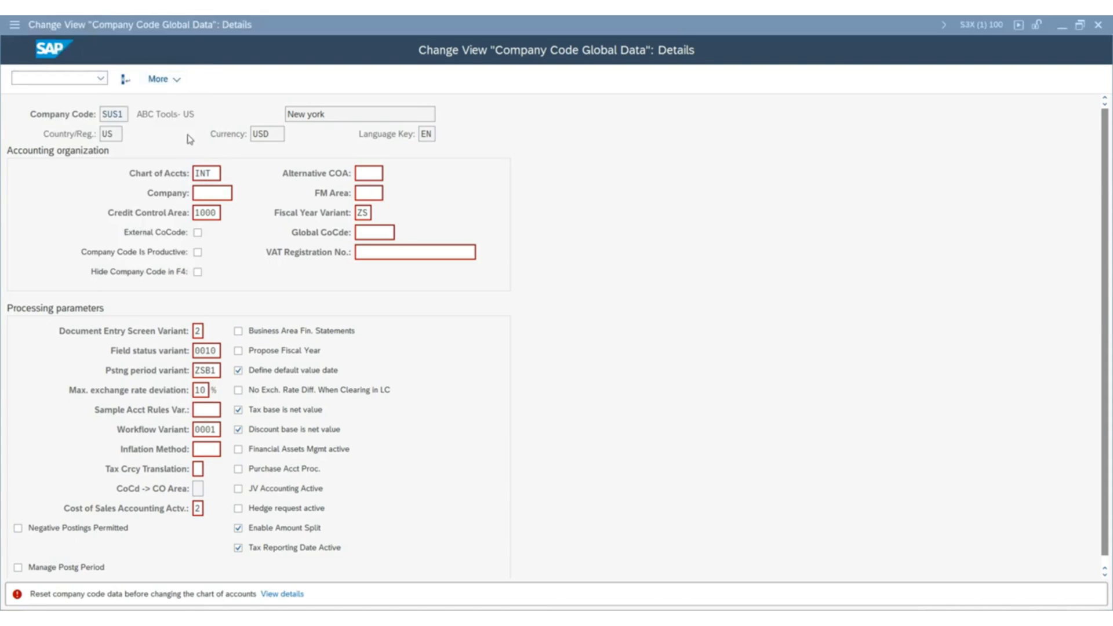
{"action": "type", "text": "OBR2"}
{"action": "key", "text": "Return"}
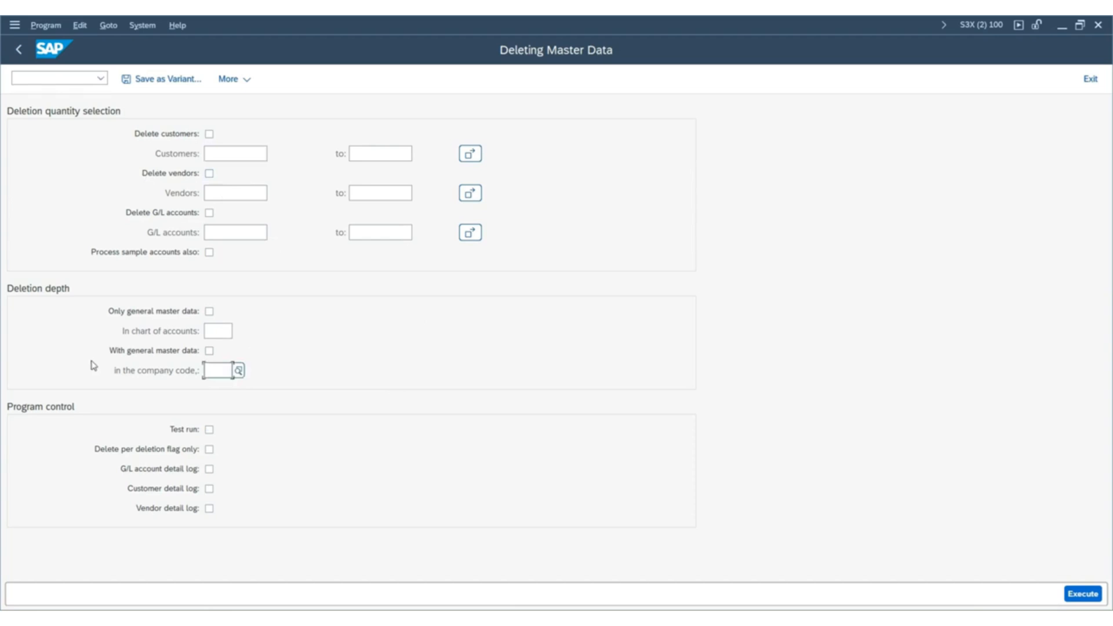
Delete the G/L accounts of company code SUS1 with general master data, also processing sample accounts, as an update run.
{"action": "left_click", "coordinate": [210, 352]}
{"action": "left_click", "coordinate": [224, 371]}
{"action": "type", "text": "SUST"}
{"action": "key", "text": "Return"}
{"action": "left_click", "coordinate": [209, 253]}
{"action": "left_click", "coordinate": [210, 213]}
{"action": "left_click", "coordinate": [232, 231]}
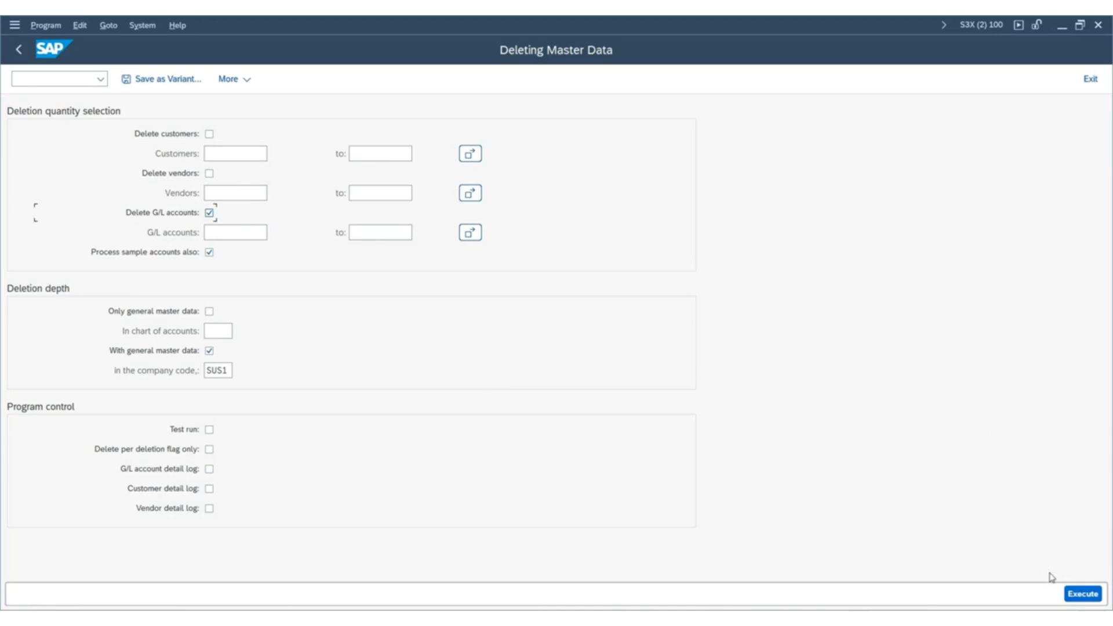
{"action": "left_click", "coordinate": [1082, 595]}
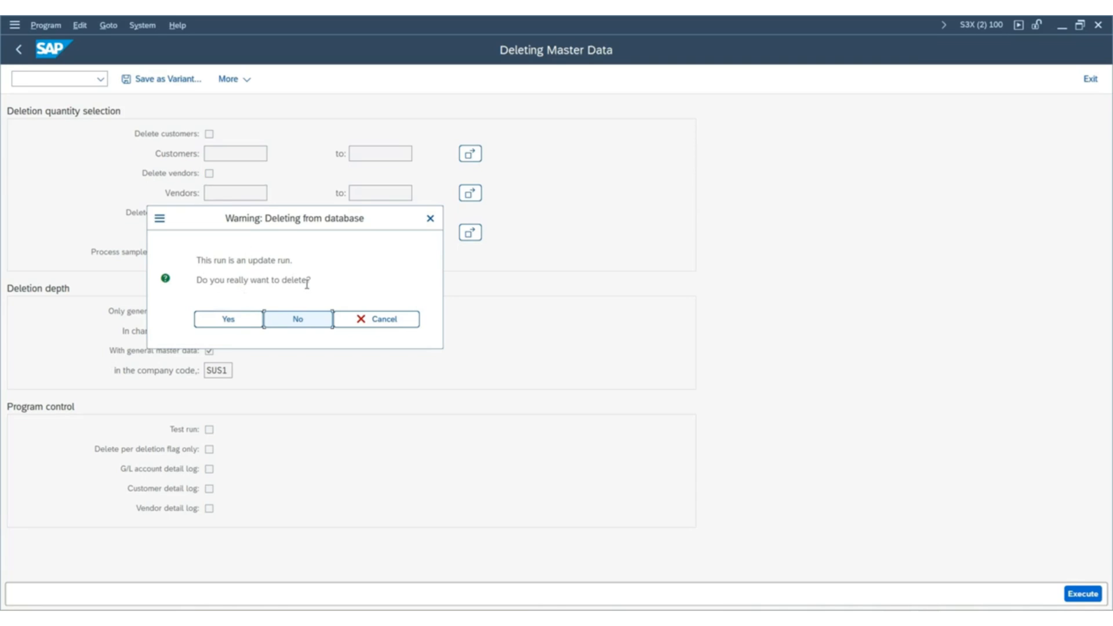
{"action": "left_click", "coordinate": [229, 321]}
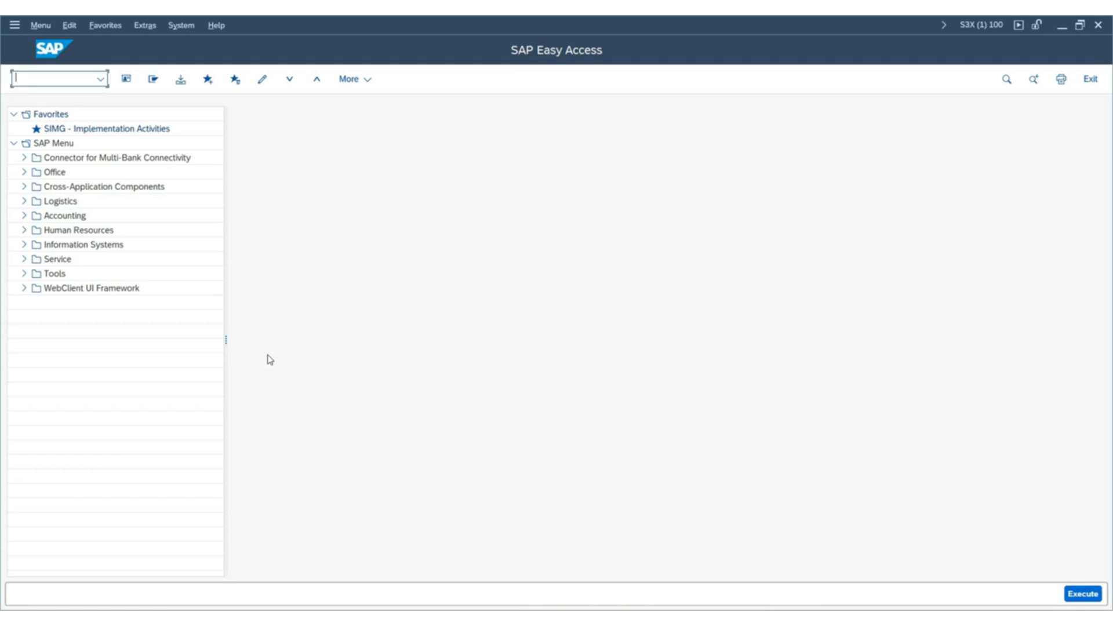
Run transaction OBY6 again and open the global data details of company code SUS1.
{"action": "type", "text": "SM37"}
{"action": "key", "text": "Return"}
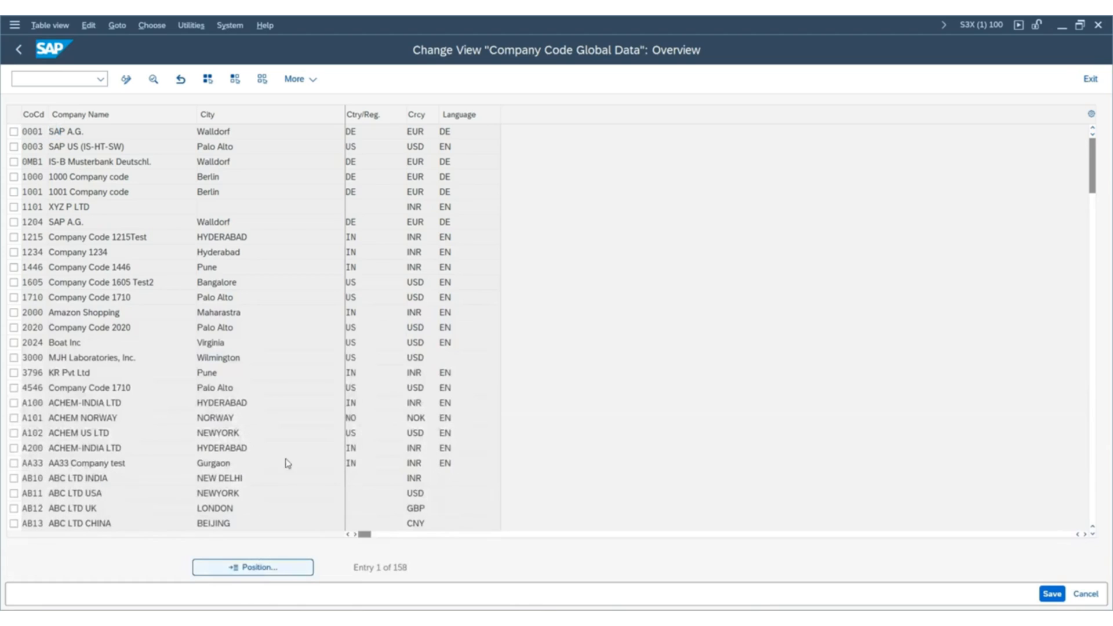
{"action": "left_click", "coordinate": [252, 567]}
{"action": "left_click", "coordinate": [163, 261]}
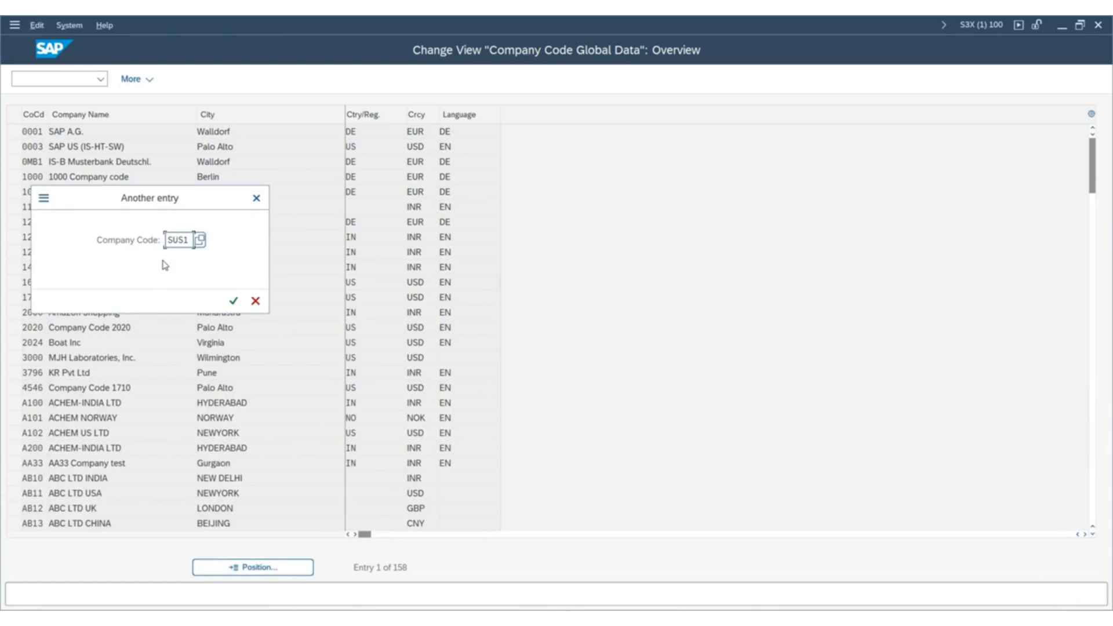
{"action": "key", "text": "Return"}
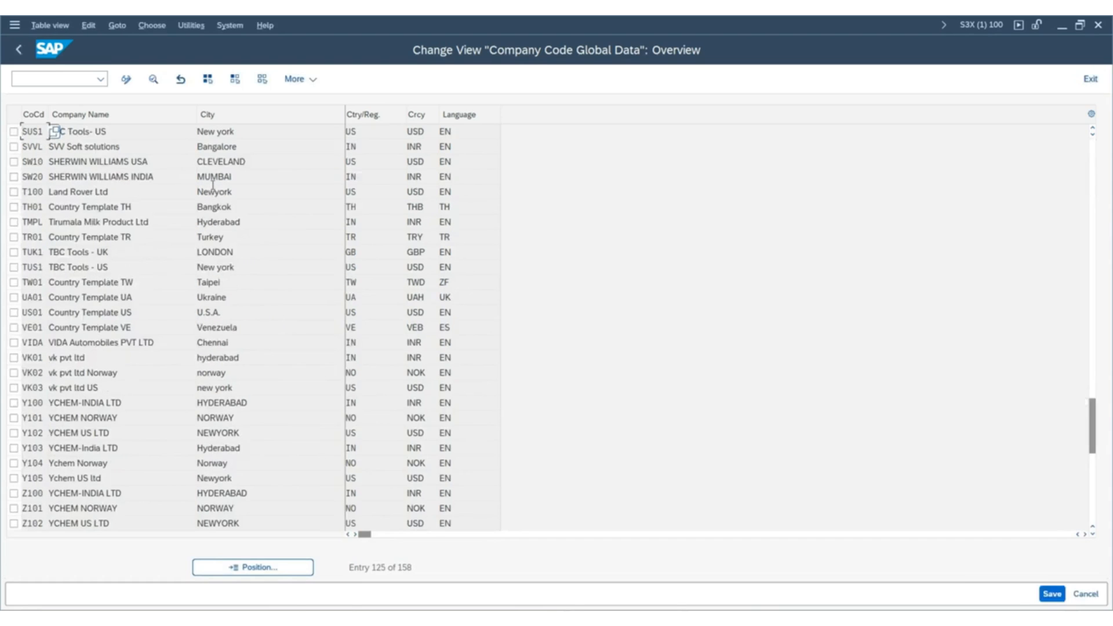
{"action": "double_click", "coordinate": [33, 136]}
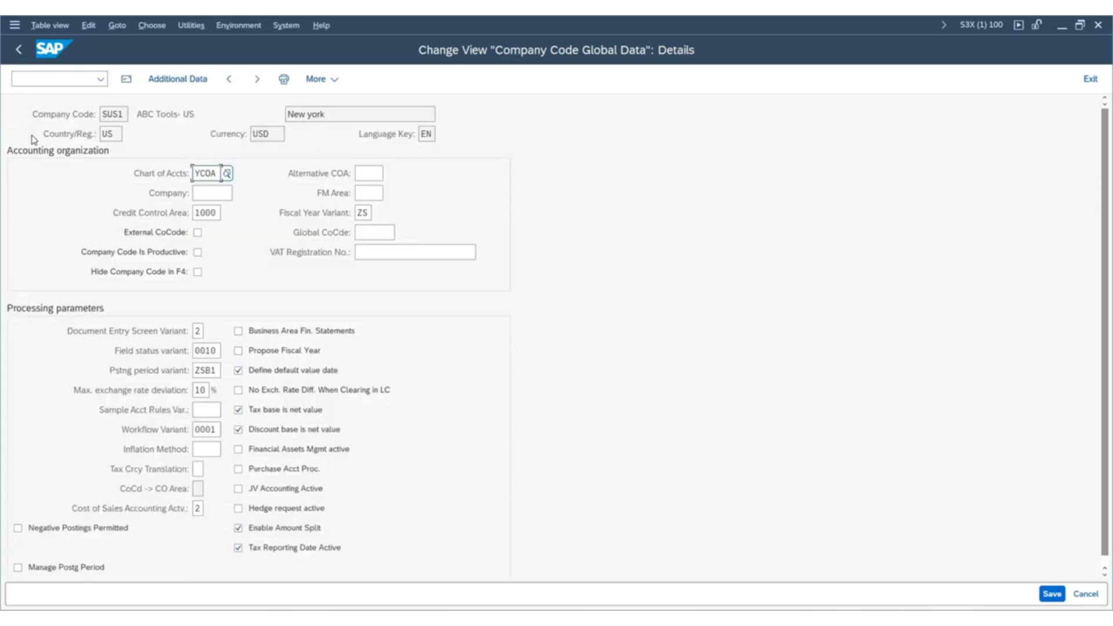
Set SUS1's chart of accounts to INT and save the change under customizing request S3XK900680.
{"action": "double_click", "coordinate": [204, 173]}
{"action": "type", "text": "INT"}
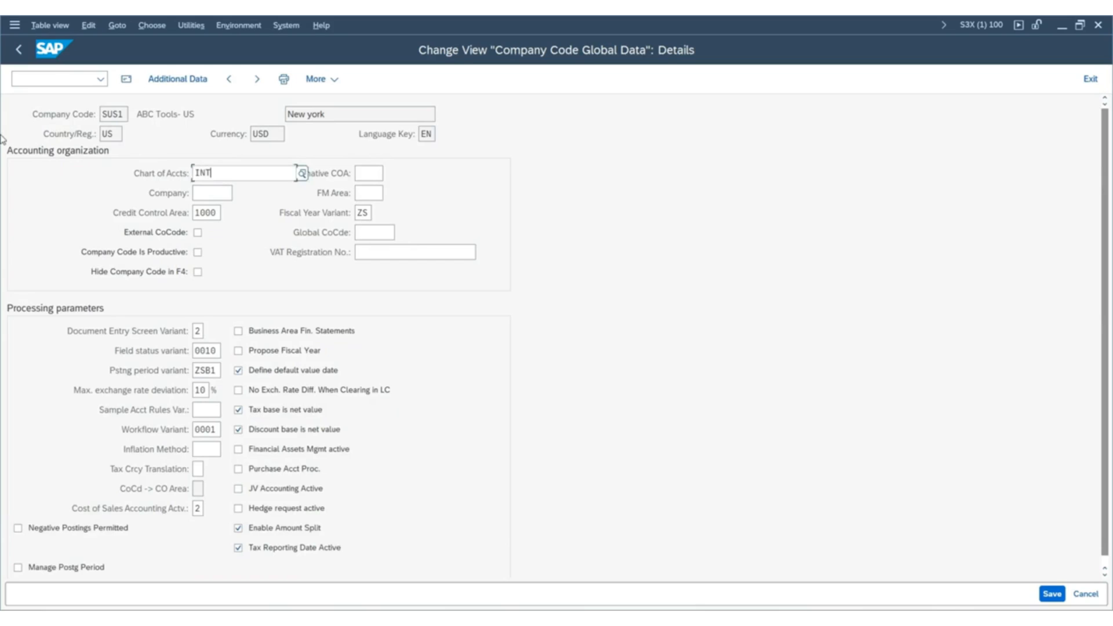
{"action": "key", "text": "Return"}
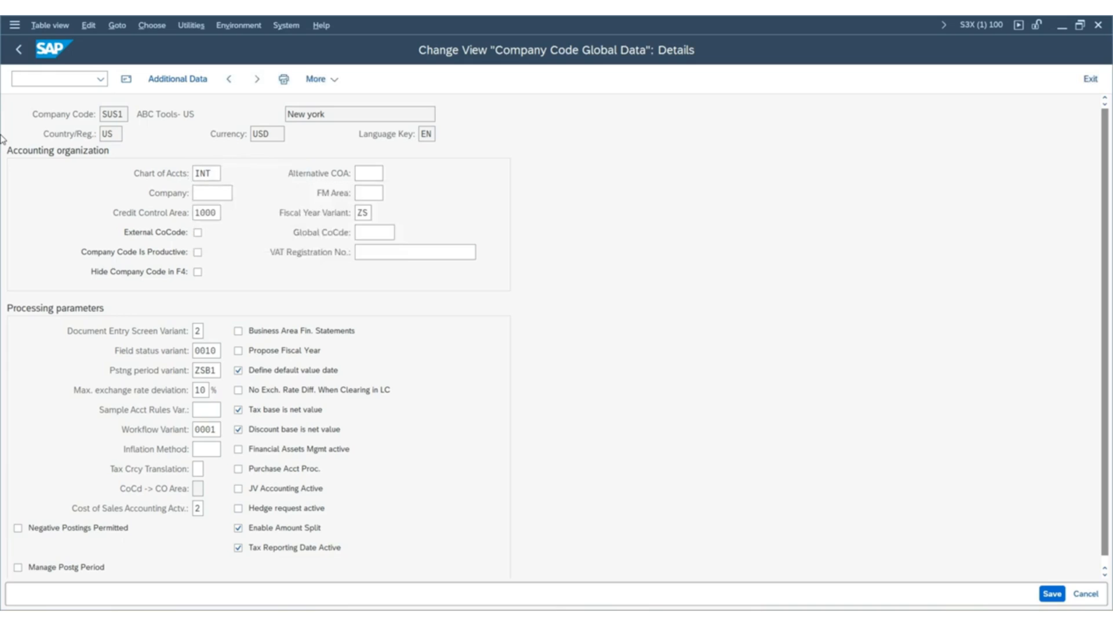
{"action": "key", "text": "Return"}
{"action": "left_click", "coordinate": [1052, 593]}
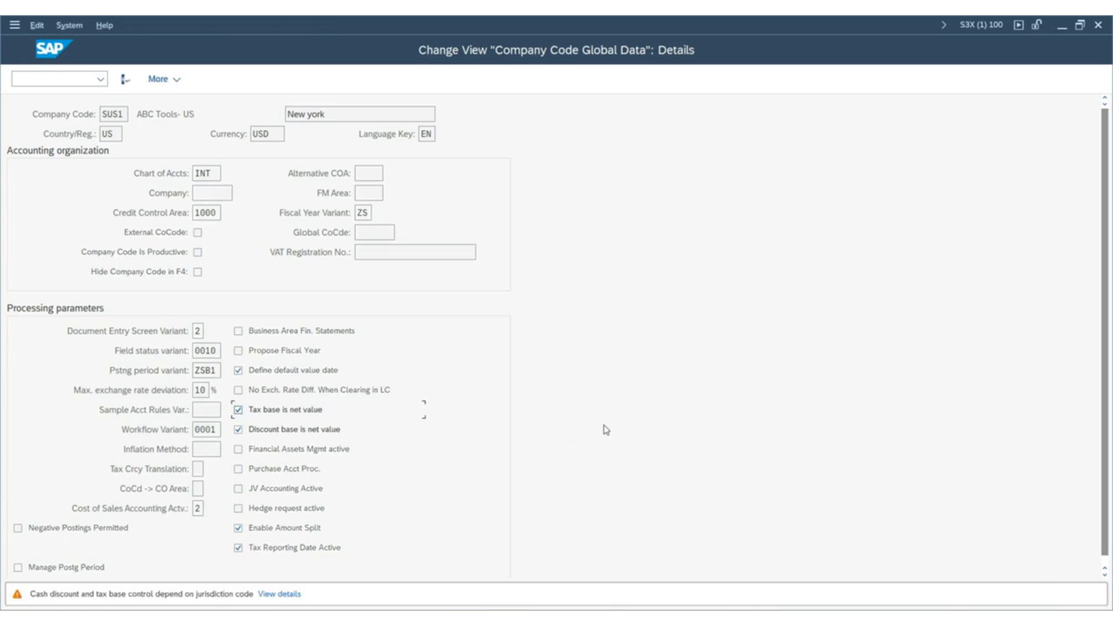
{"action": "key", "text": "Return"}
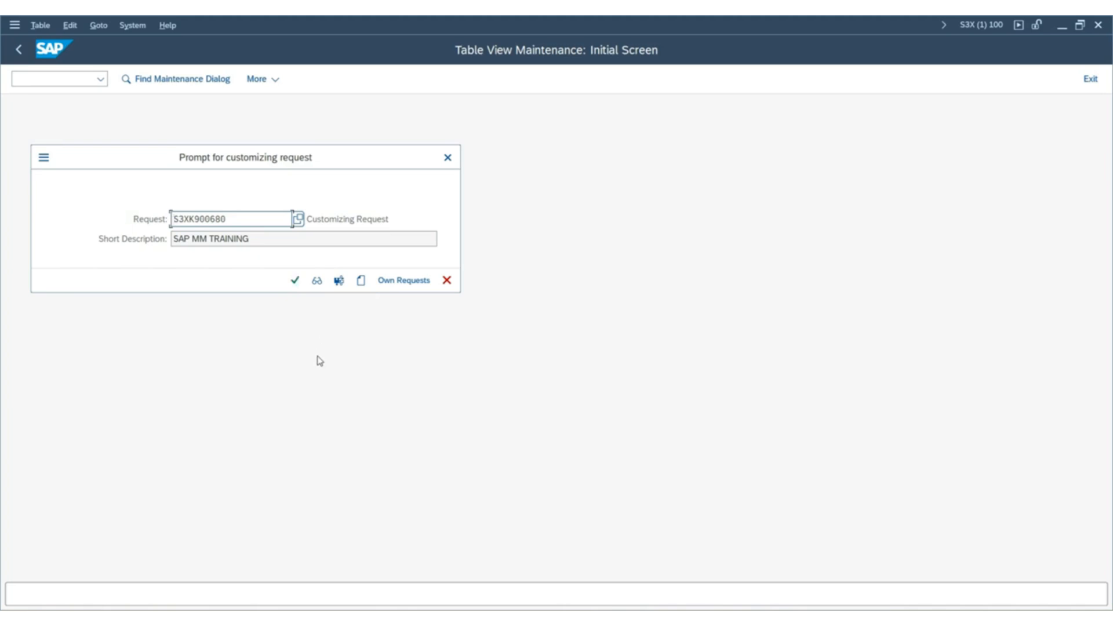
{"action": "left_click", "coordinate": [294, 282]}
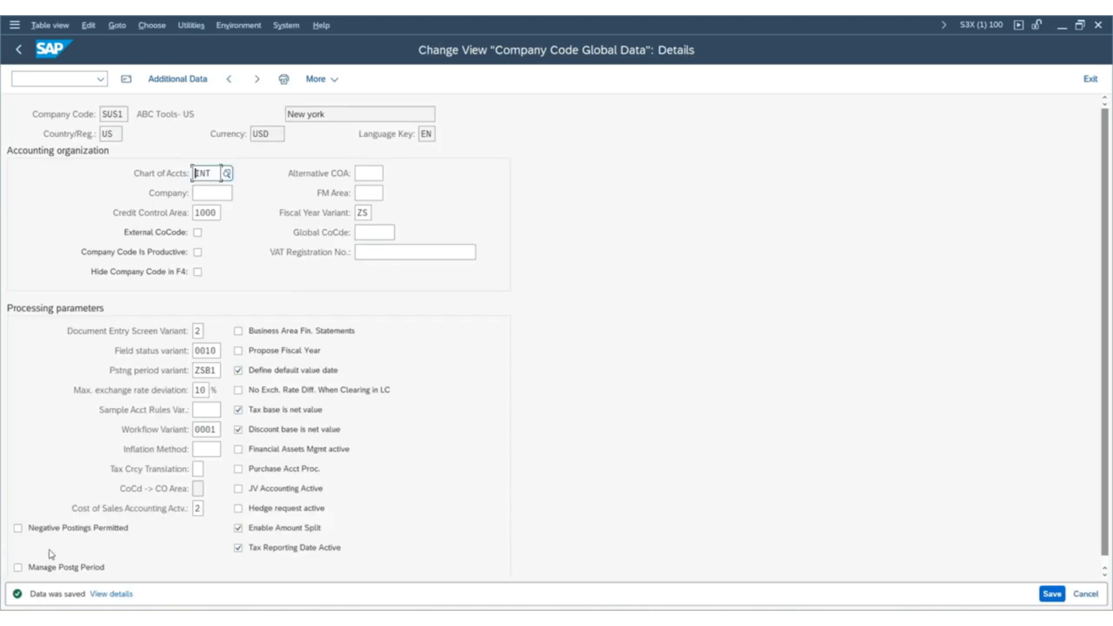
{"action": "left_click", "coordinate": [1052, 593]}
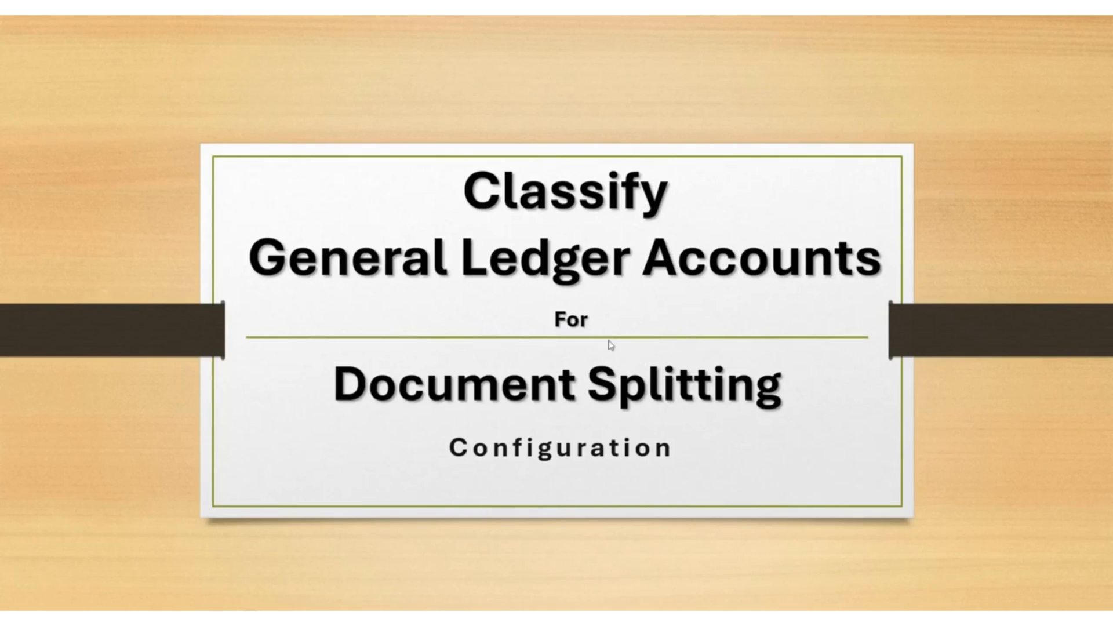
{"action": "left_click", "coordinate": [688, 453]}
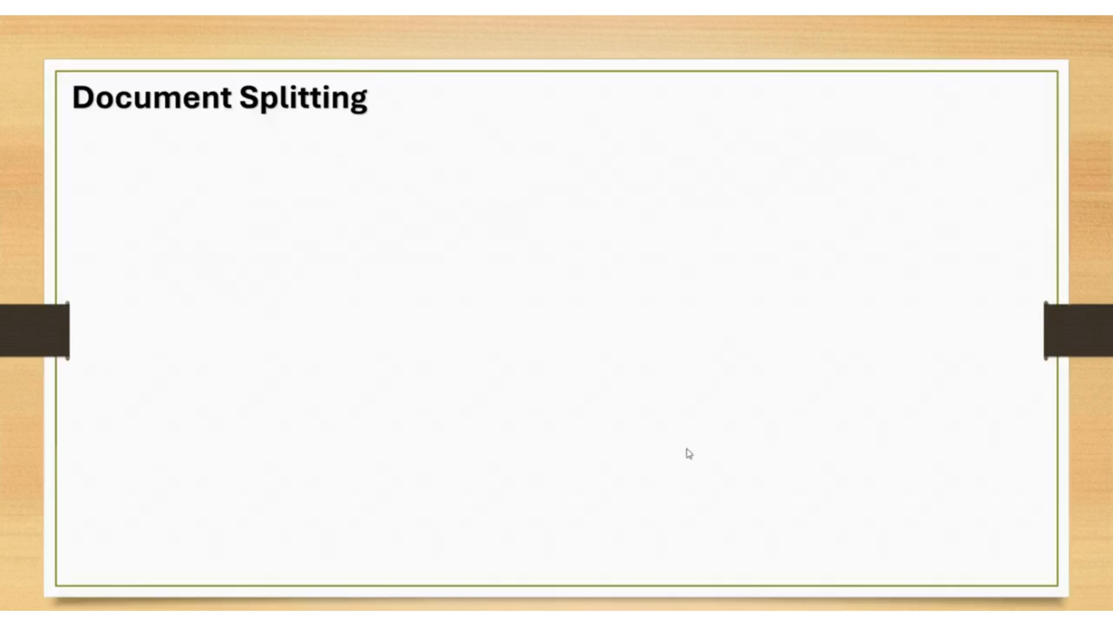
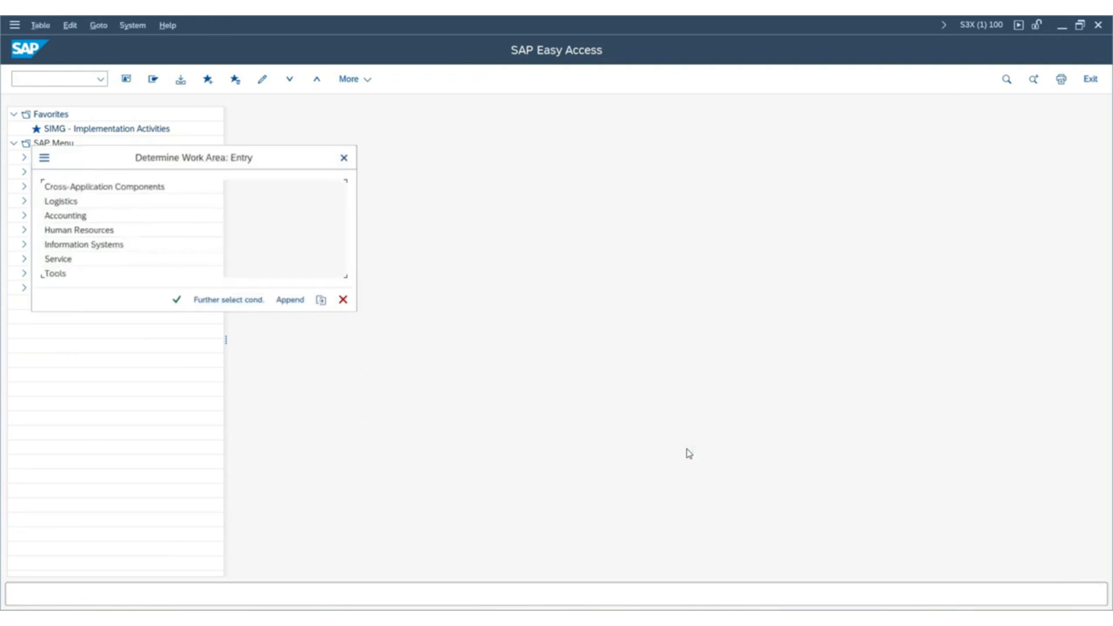
Open the classification of G/L accounts for document splitting with chart of accounts INT as the work area.
{"action": "key", "text": "Caps_Lock"}
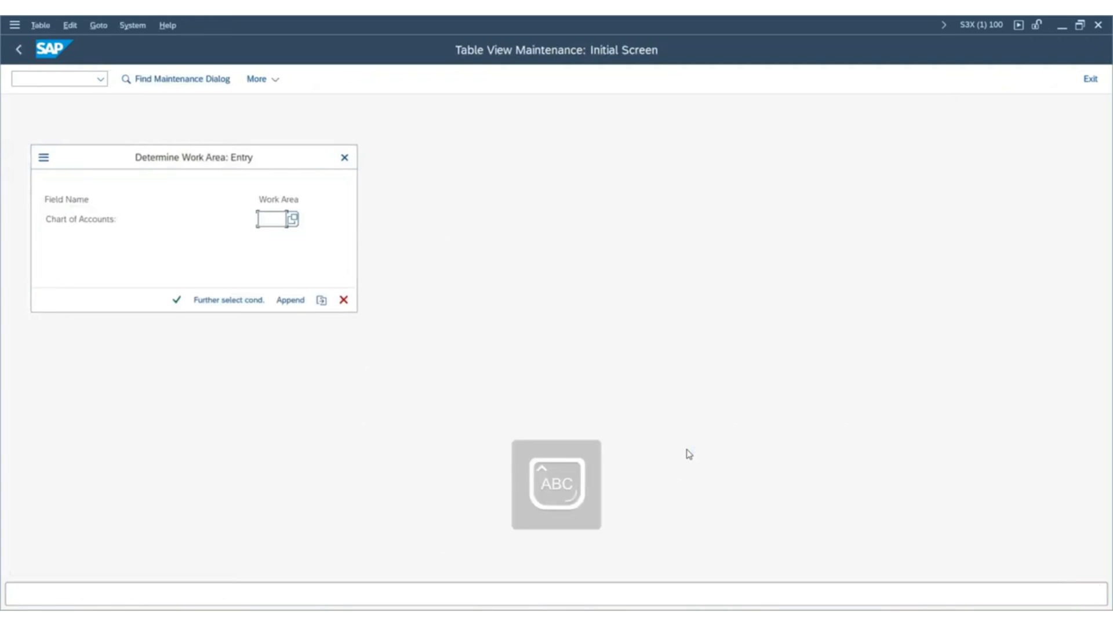
{"action": "type", "text": "INT"}
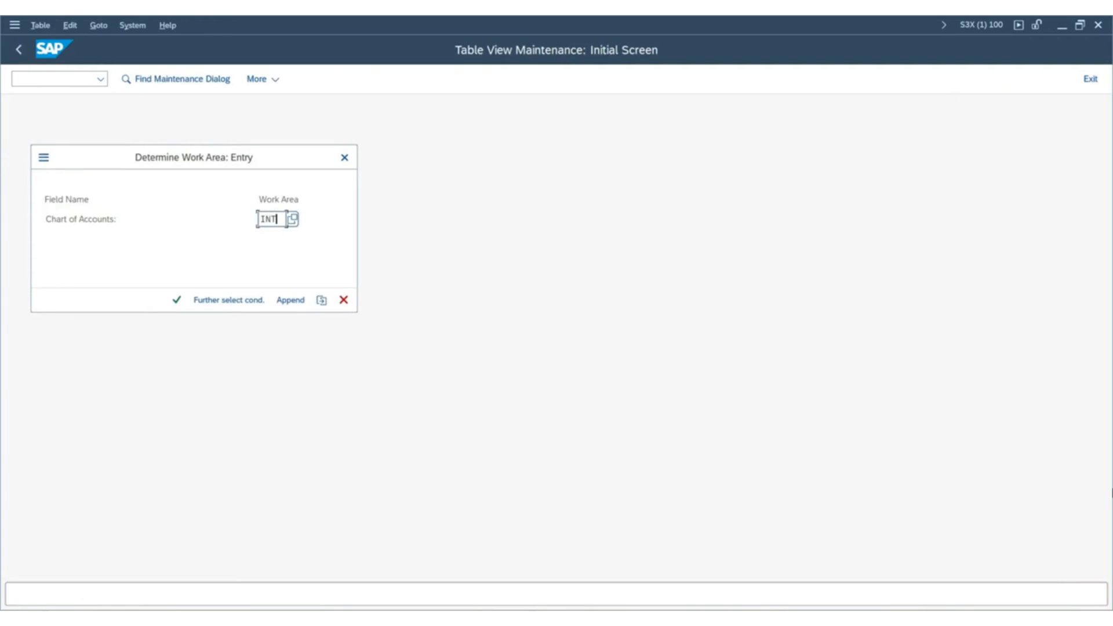
{"action": "key", "text": "Return"}
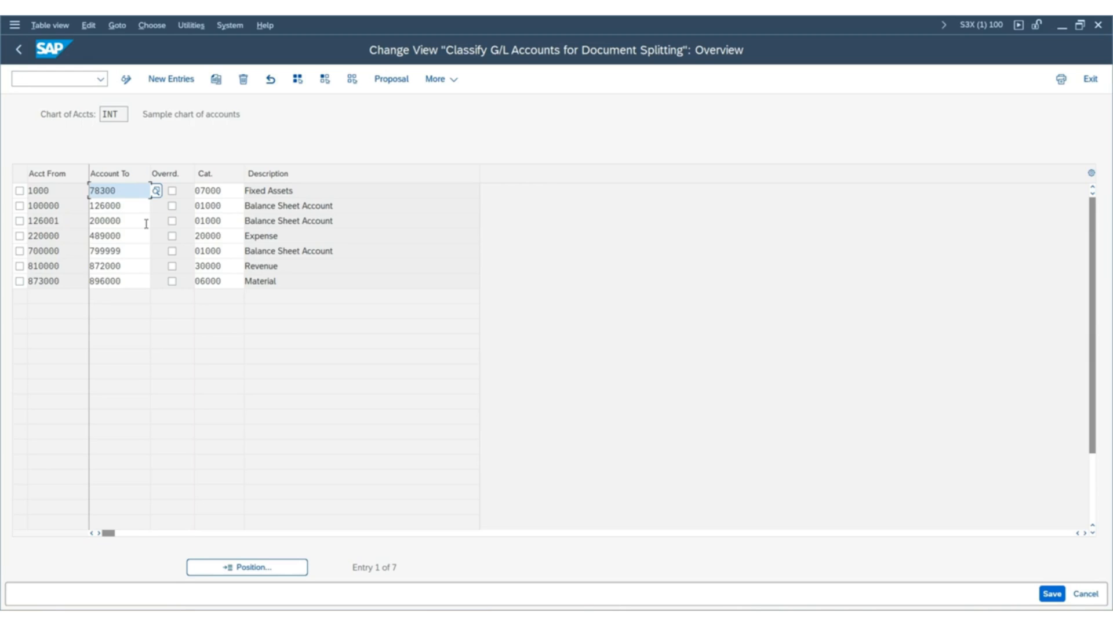
Examine the account range and category in the Fixed Assets row, and display the list of available item categories beside the table.
{"action": "double_click", "coordinate": [65, 190]}
{"action": "double_click", "coordinate": [133, 190]}
{"action": "left_click", "coordinate": [307, 191]}
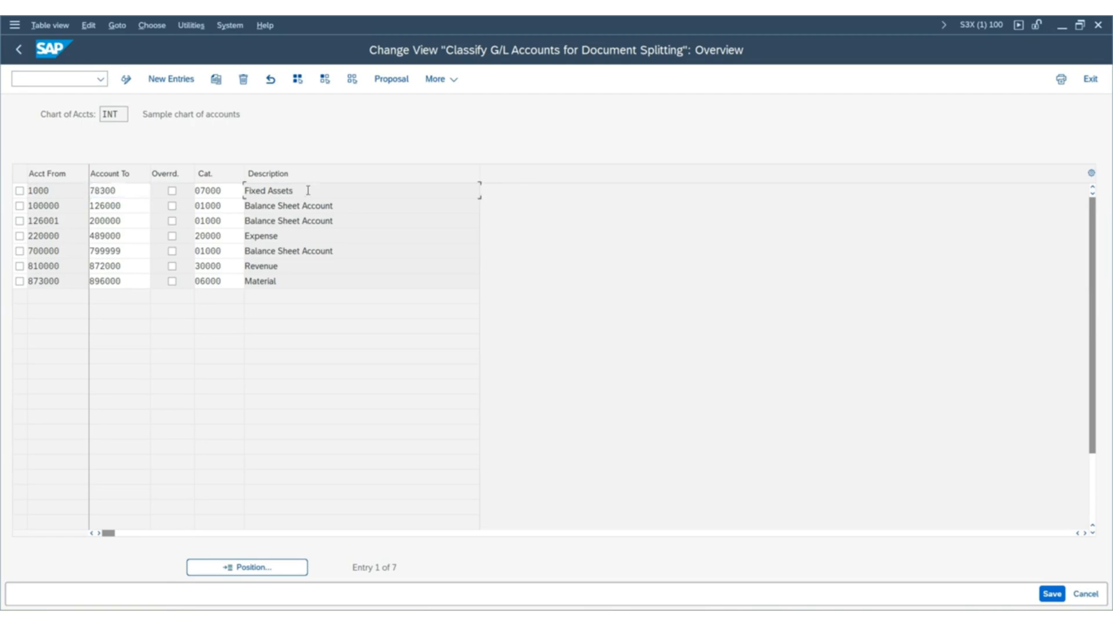
{"action": "double_click", "coordinate": [226, 191]}
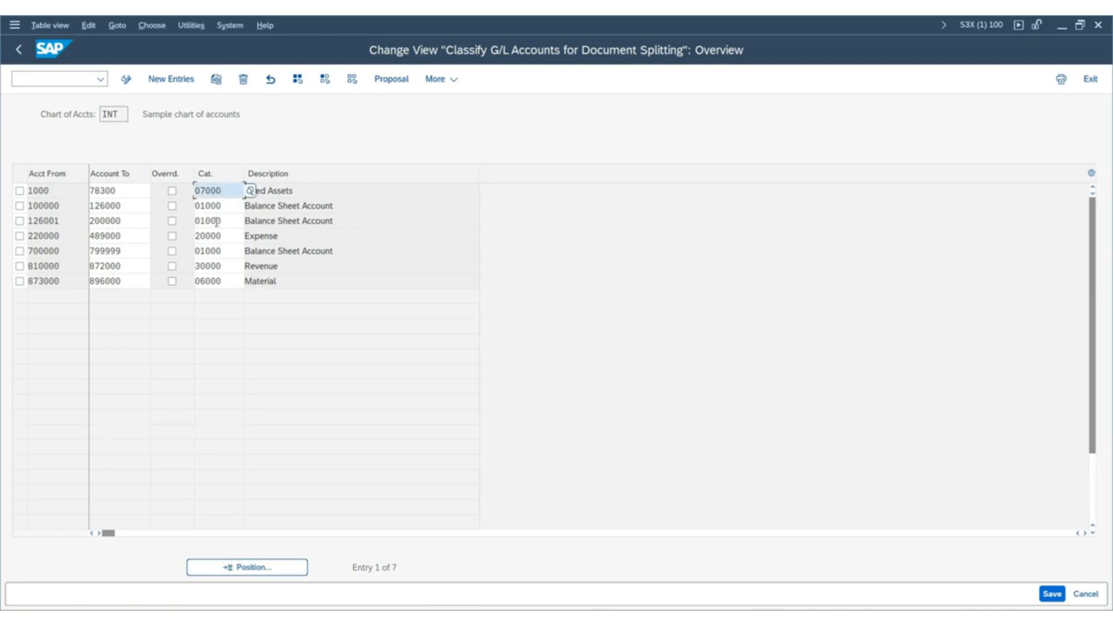
{"action": "left_click", "coordinate": [249, 191]}
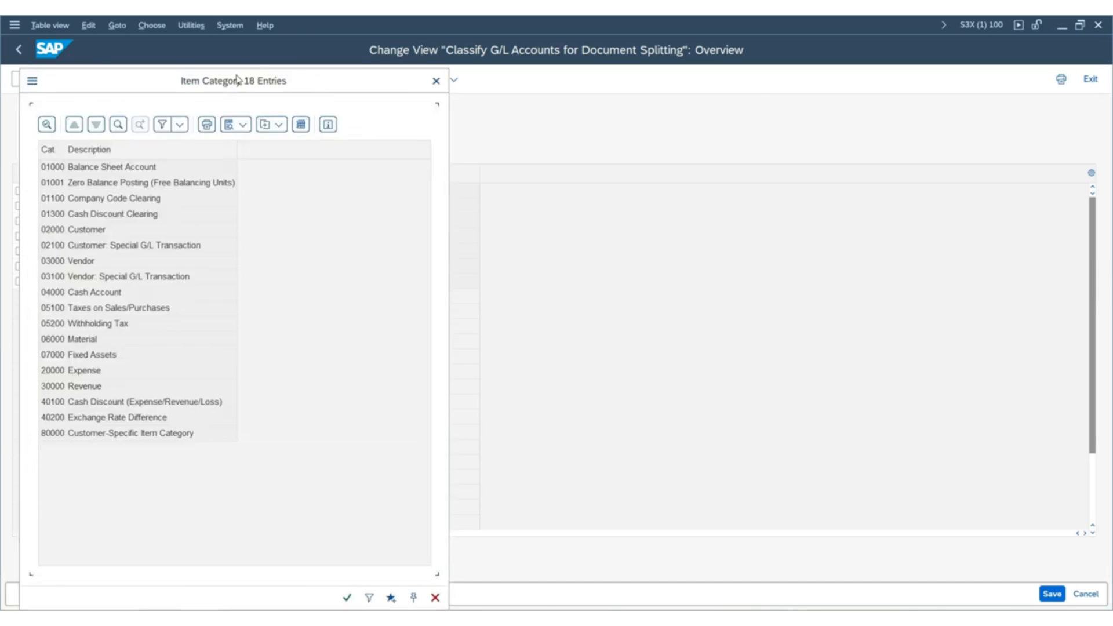
{"action": "mouse_move", "coordinate": [578, 87]}
{"action": "left_mouse_down"}
{"action": "mouse_move", "coordinate": [615, 87]}
{"action": "mouse_move", "coordinate": [570, 88]}
{"action": "left_mouse_up"}
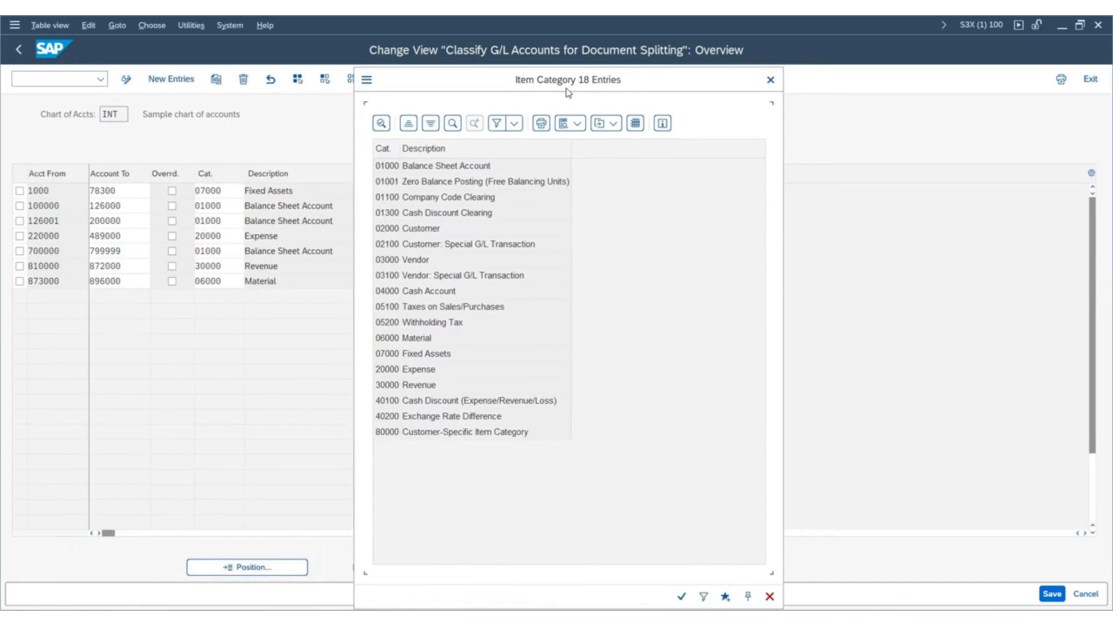
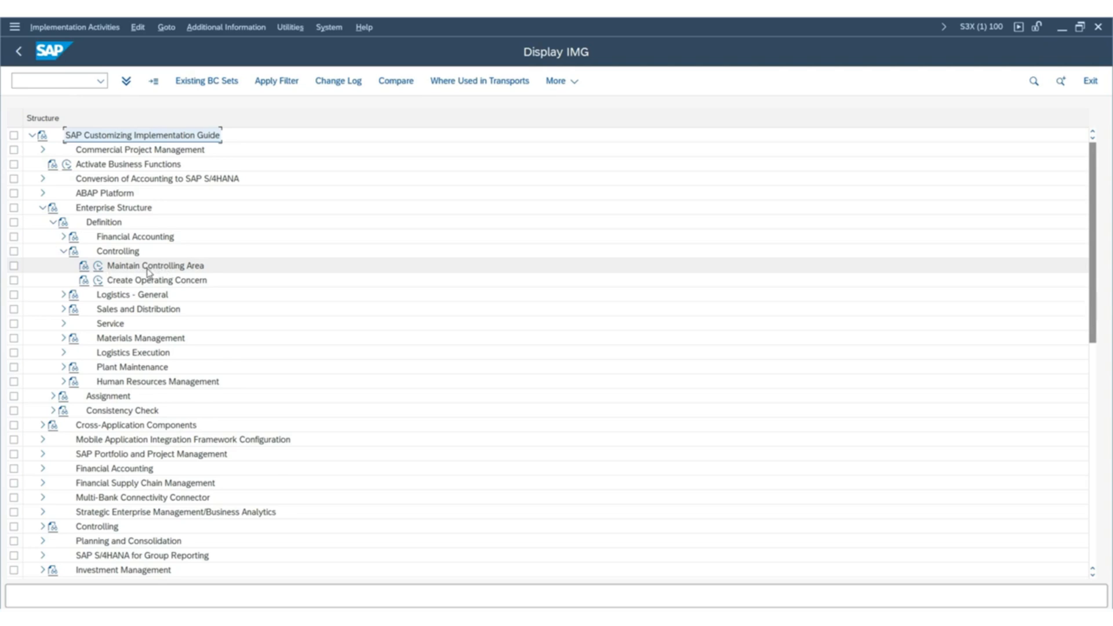
Open the Maintain Controlling Area activity from the Organization node of General Controlling in the Controlling customizing.
{"action": "scroll", "coordinate": [152, 271], "scroll_direction": "down", "scroll_amount": 3}
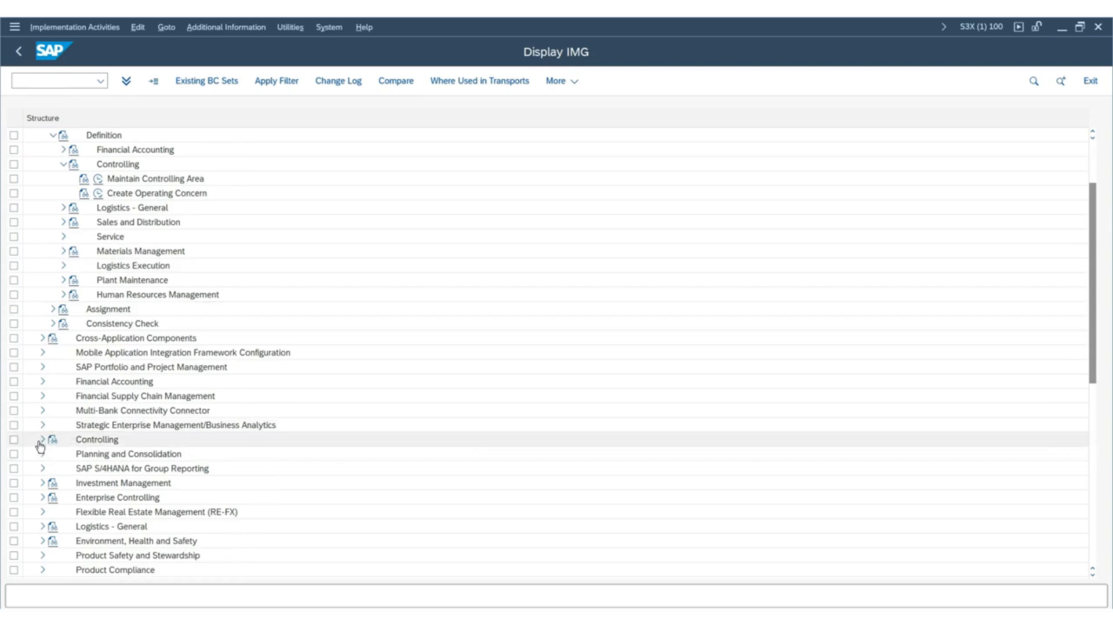
{"action": "left_click", "coordinate": [42, 440]}
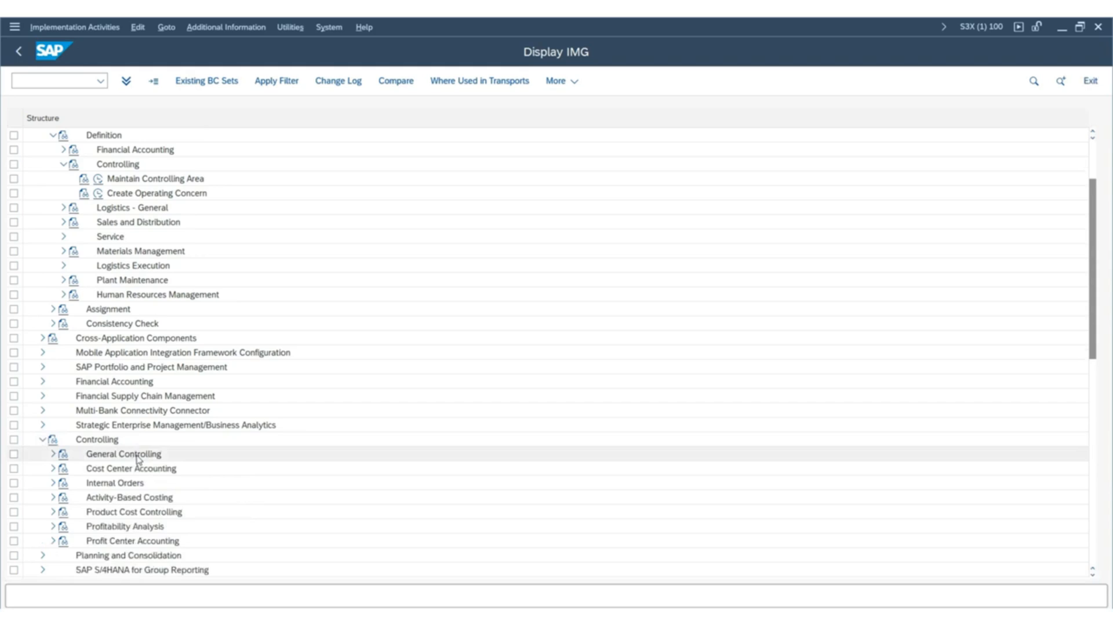
{"action": "scroll", "coordinate": [115, 454], "scroll_direction": "down", "scroll_amount": 2}
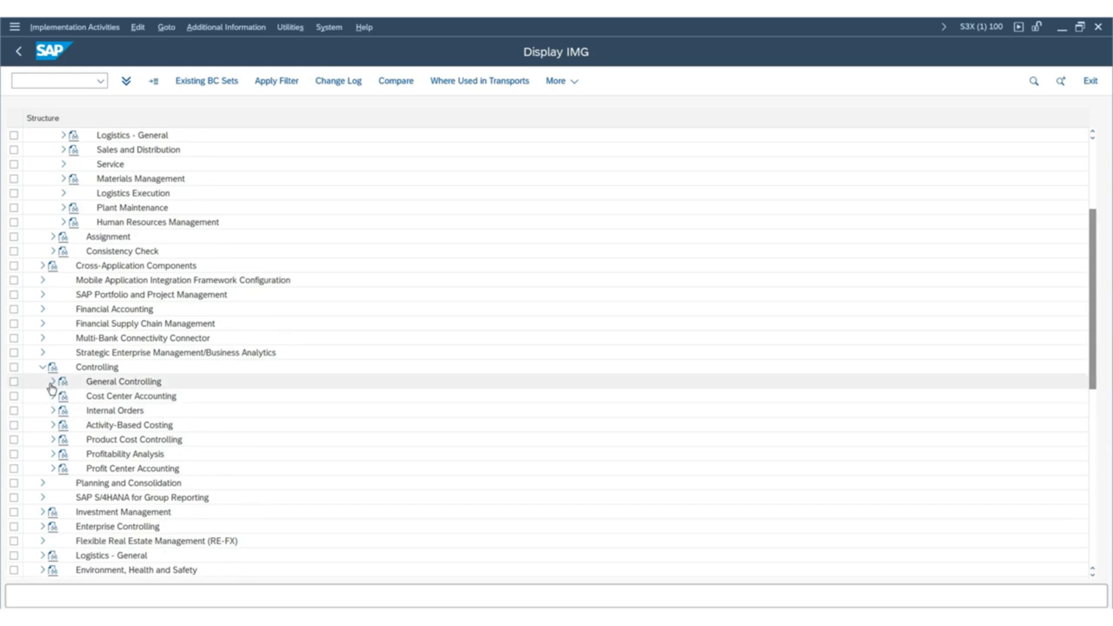
{"action": "left_click", "coordinate": [51, 382]}
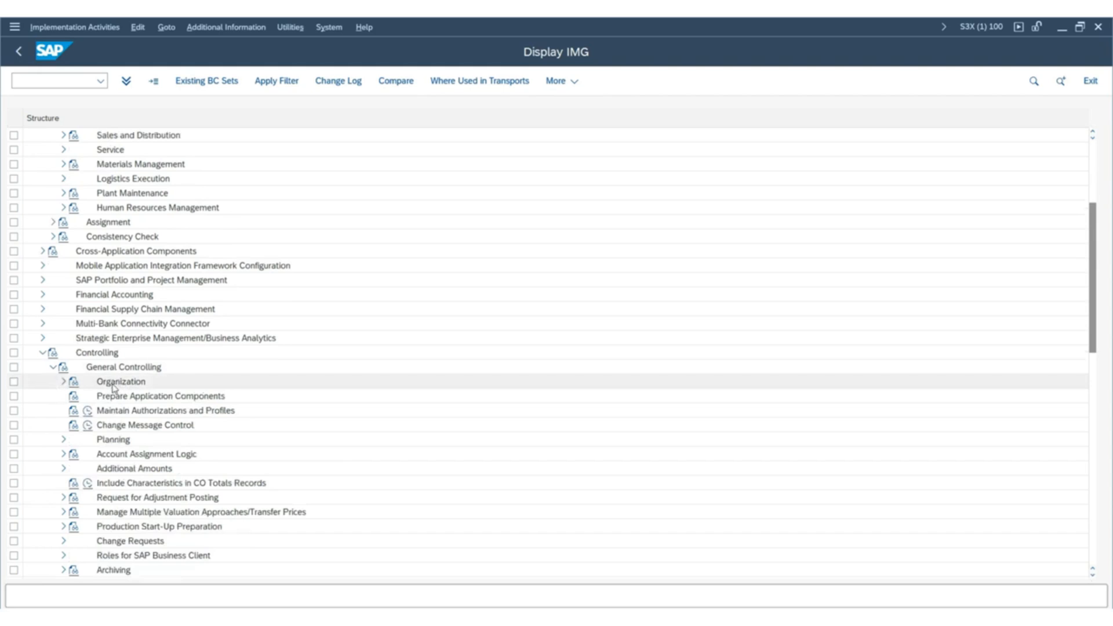
{"action": "left_click", "coordinate": [63, 382]}
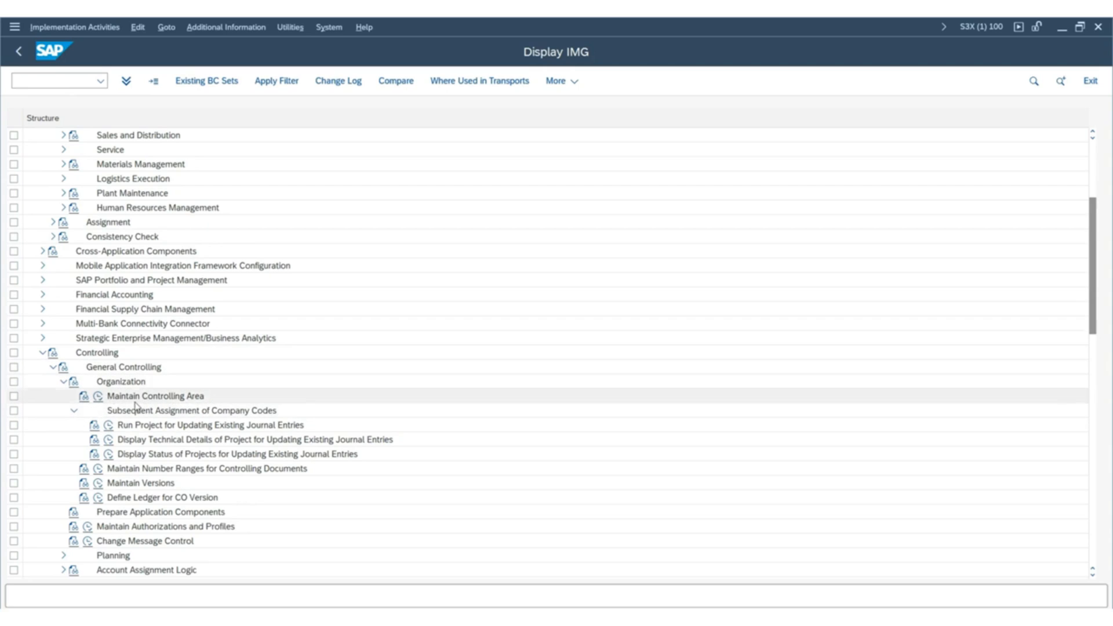
{"action": "left_click", "coordinate": [98, 397]}
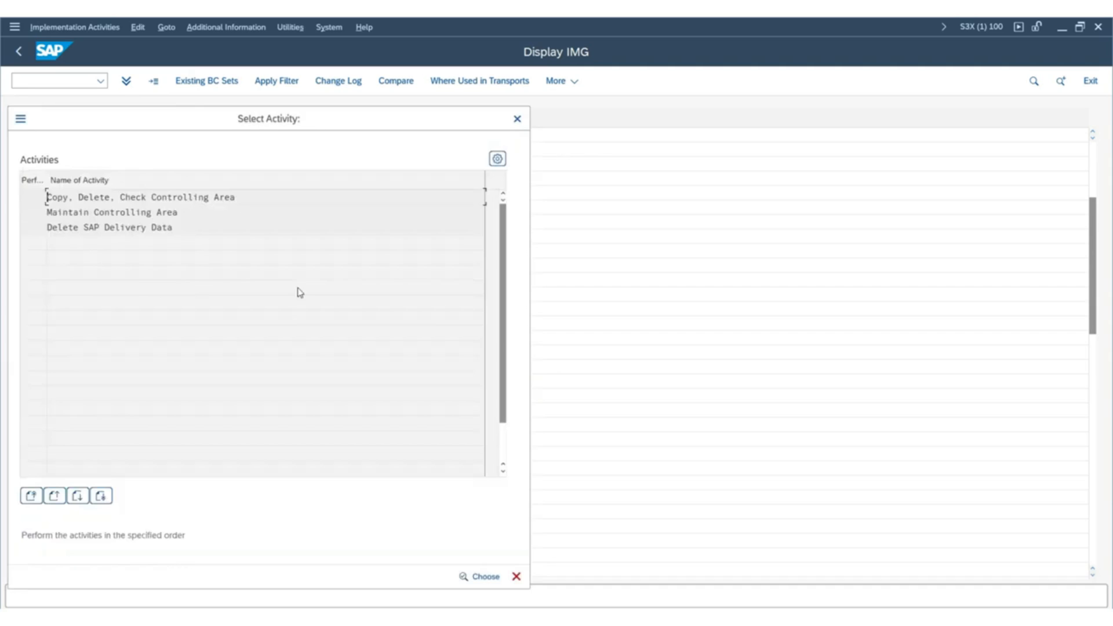
{"action": "left_click_drag", "start_coordinate": [179, 118], "coordinate": [340, 103]}
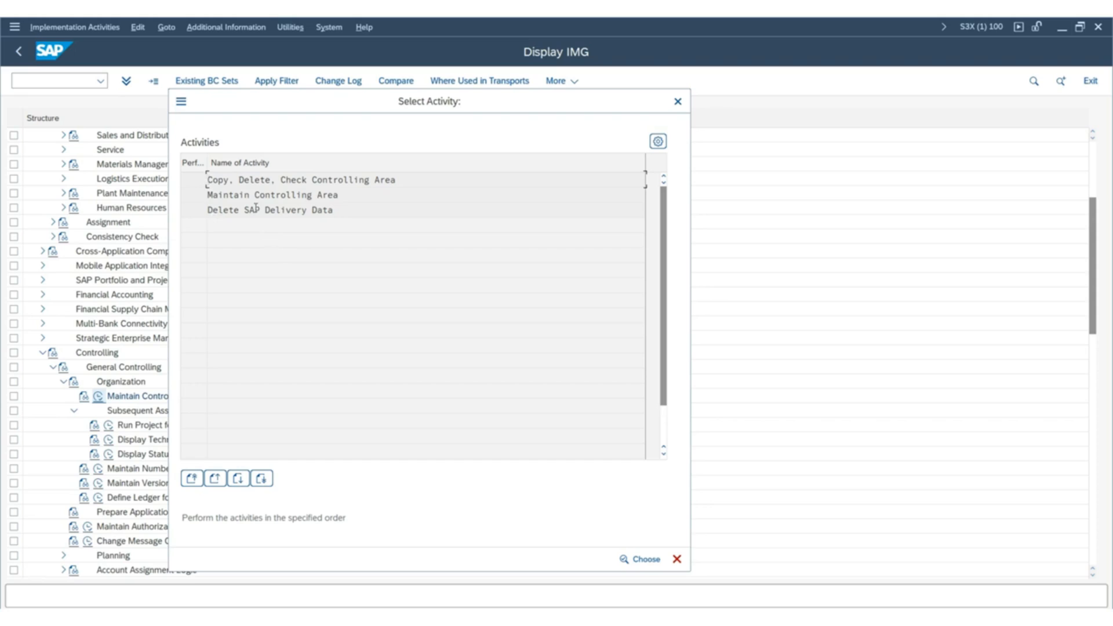
{"action": "double_click", "coordinate": [229, 195]}
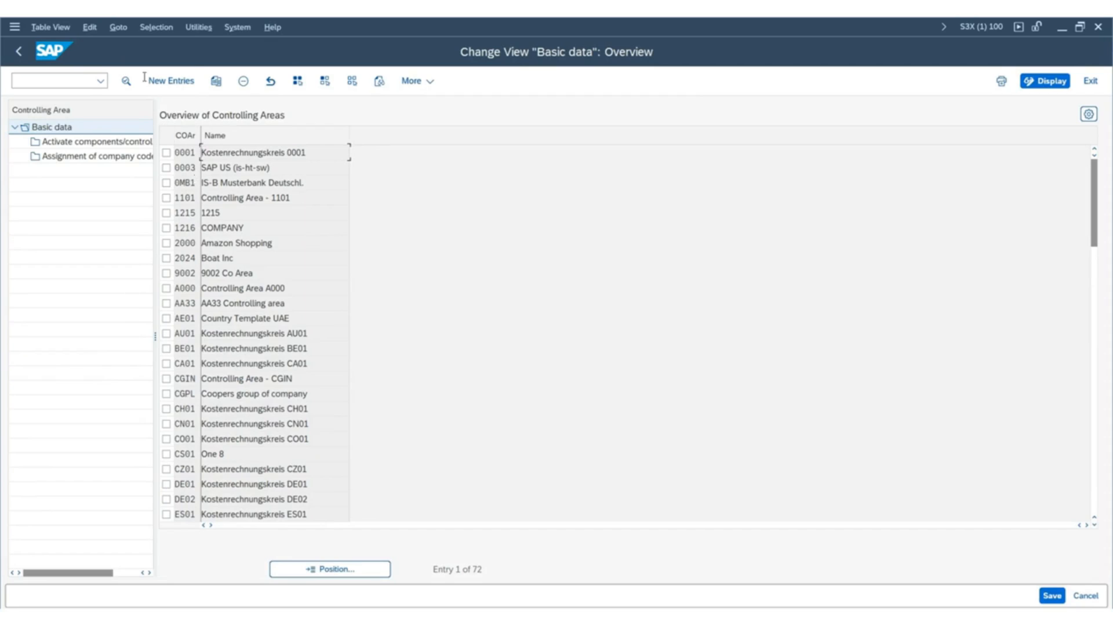
Start a new controlling area entry with the ID ZSUS and the name "Controlling area - Tools".
{"action": "left_click", "coordinate": [178, 85]}
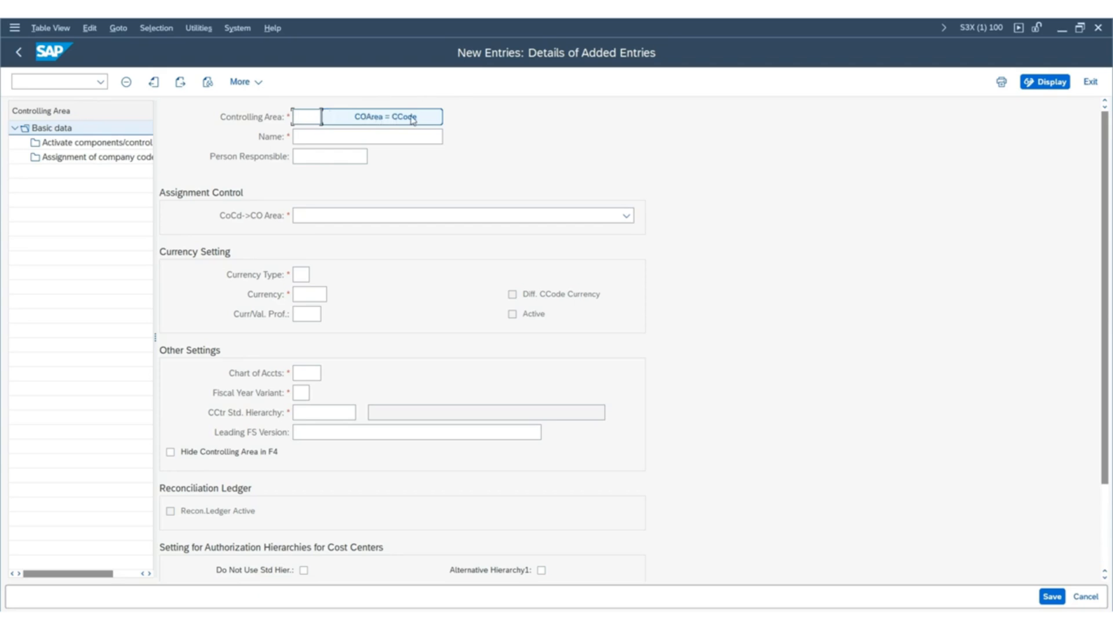
{"action": "left_click", "coordinate": [295, 137]}
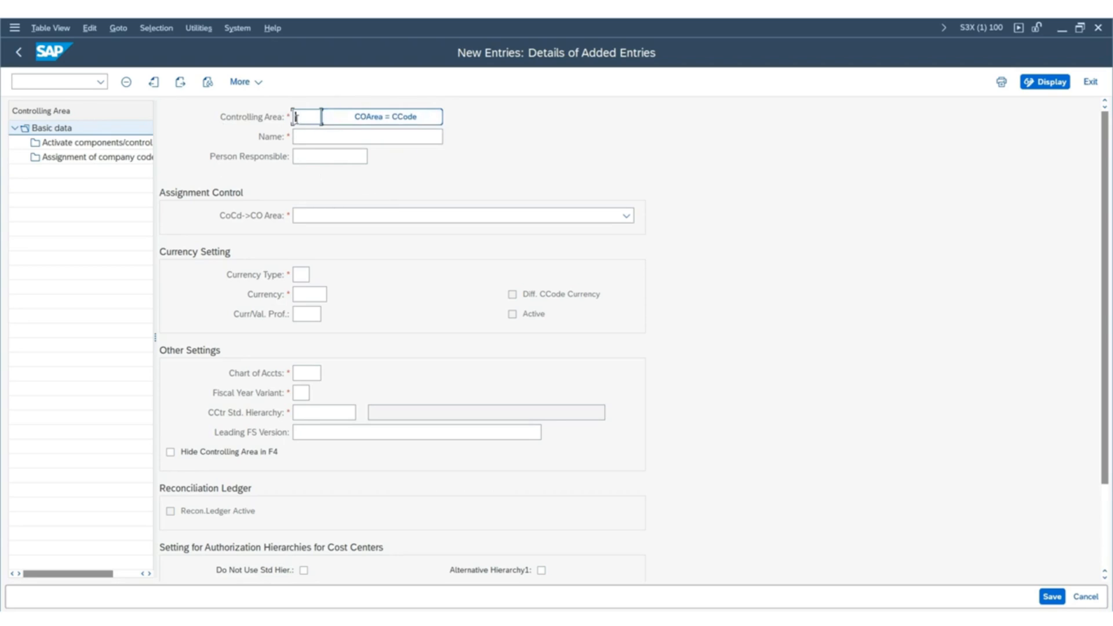
{"action": "left_click", "coordinate": [294, 119]}
{"action": "key", "text": "Caps_Lock"}
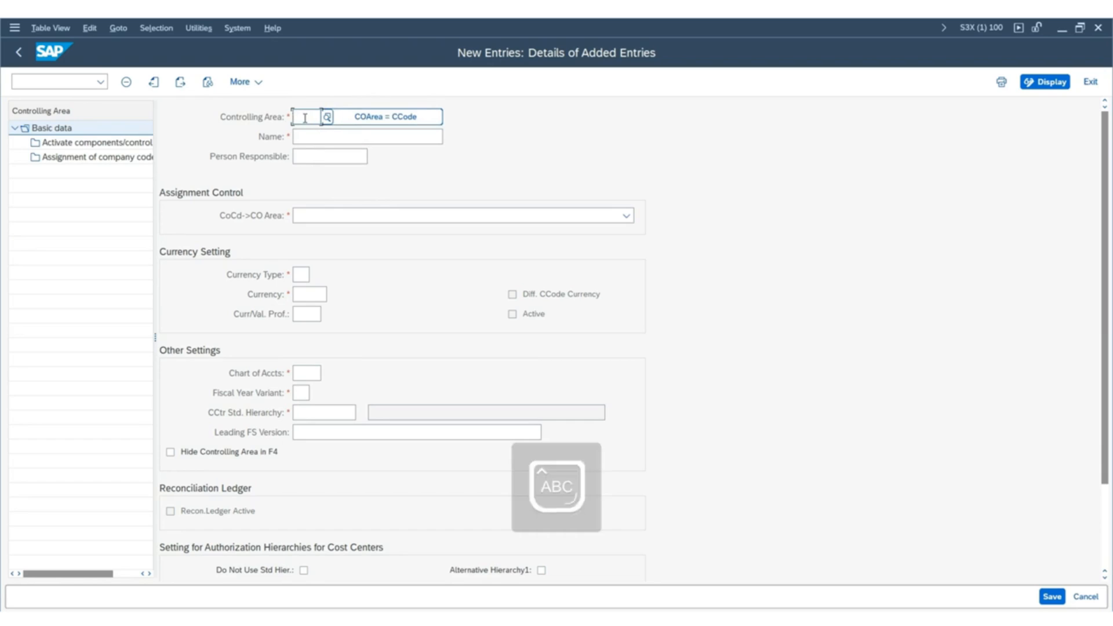
{"action": "type", "text": "ZSUS"}
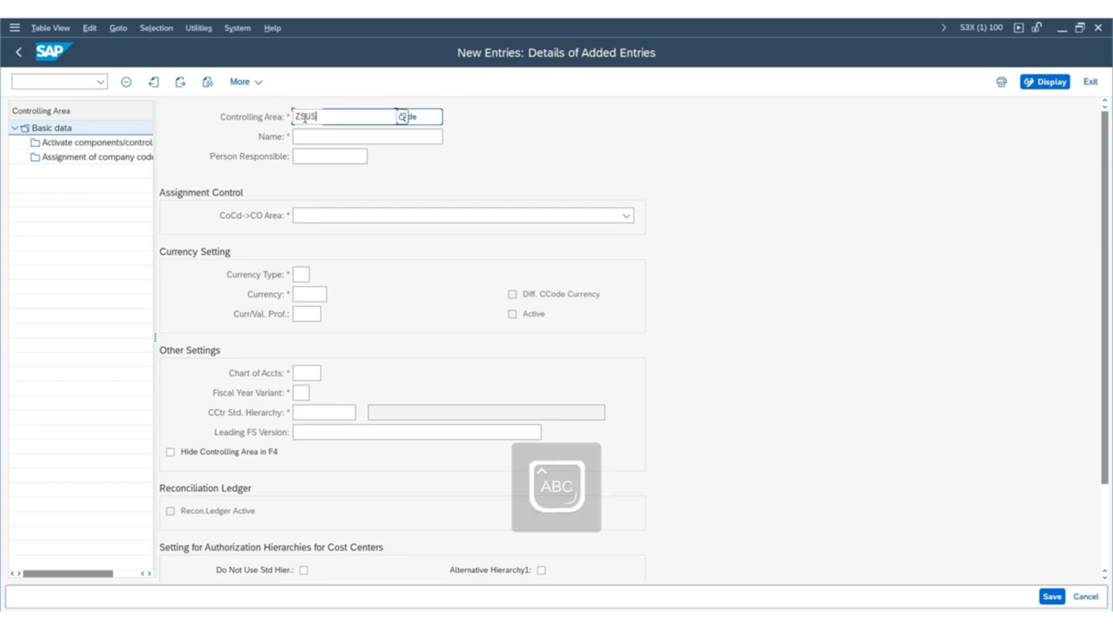
{"action": "left_click", "coordinate": [630, 143]}
{"action": "left_click", "coordinate": [306, 138]}
{"action": "key", "text": "Caps_Lock"}
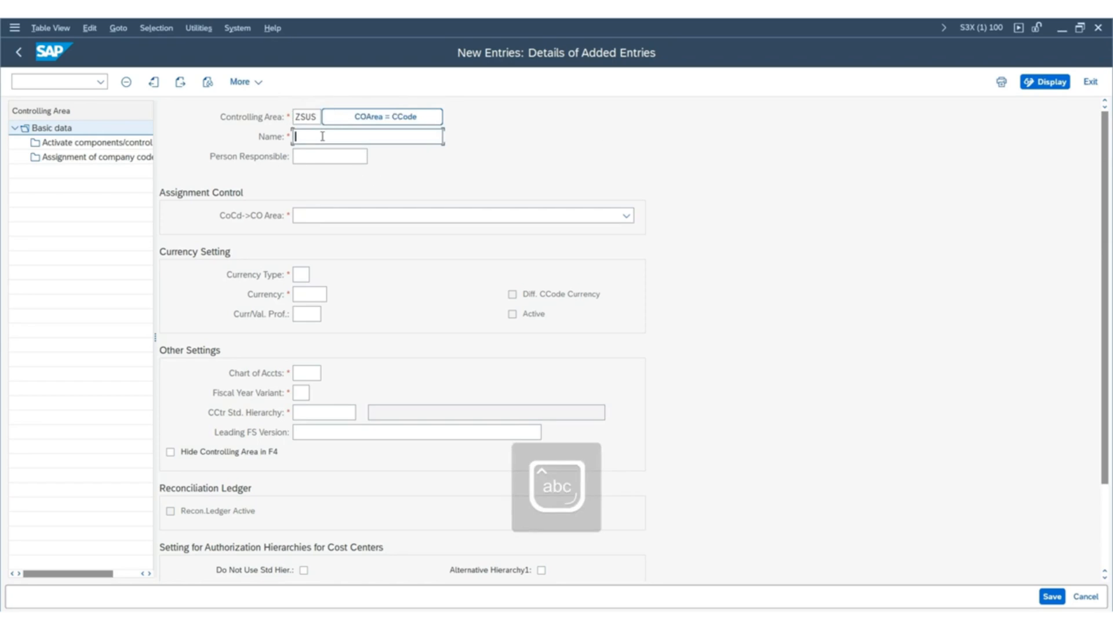
{"action": "type", "text": "C"}
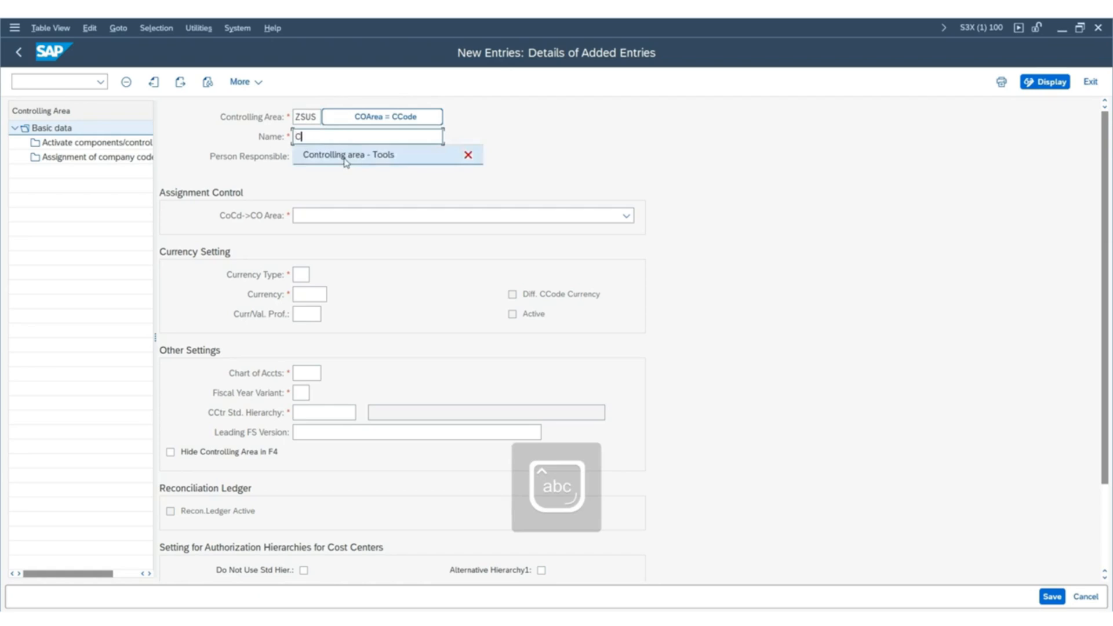
{"action": "left_click", "coordinate": [344, 155]}
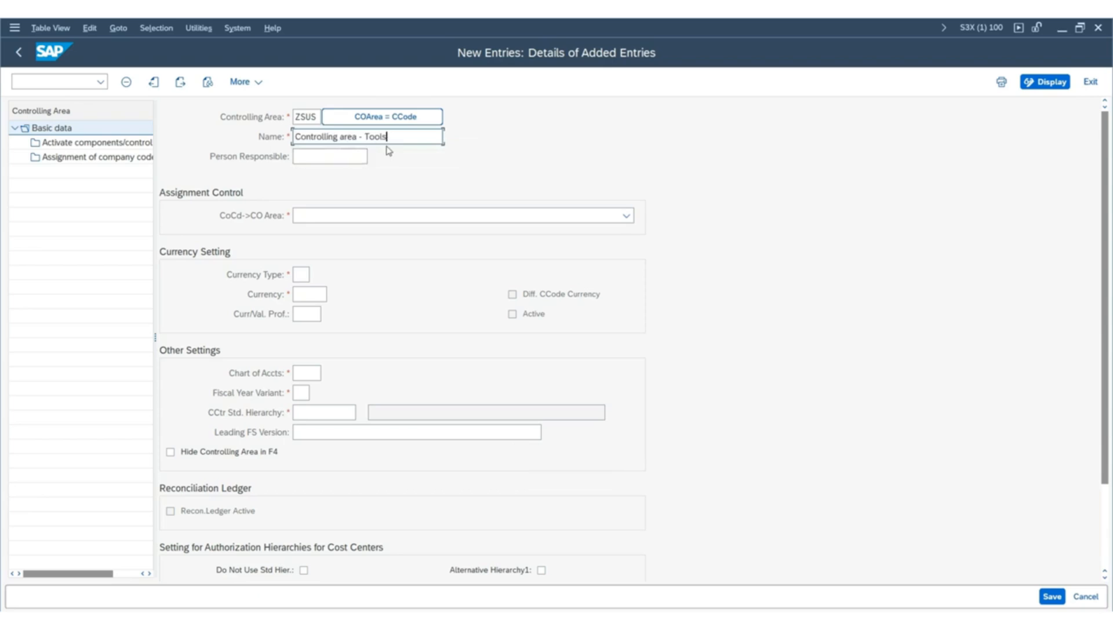
{"action": "left_click", "coordinate": [305, 154]}
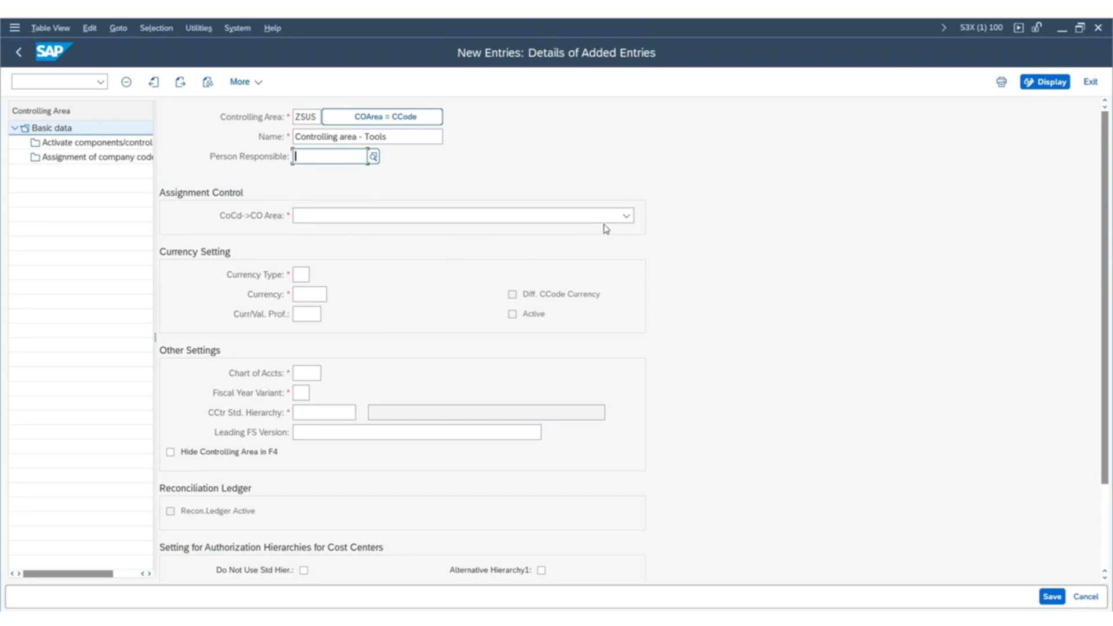
Set the company code to controlling area assignment control to option 2, Cross-company-code cost accounting.
{"action": "left_click", "coordinate": [627, 217]}
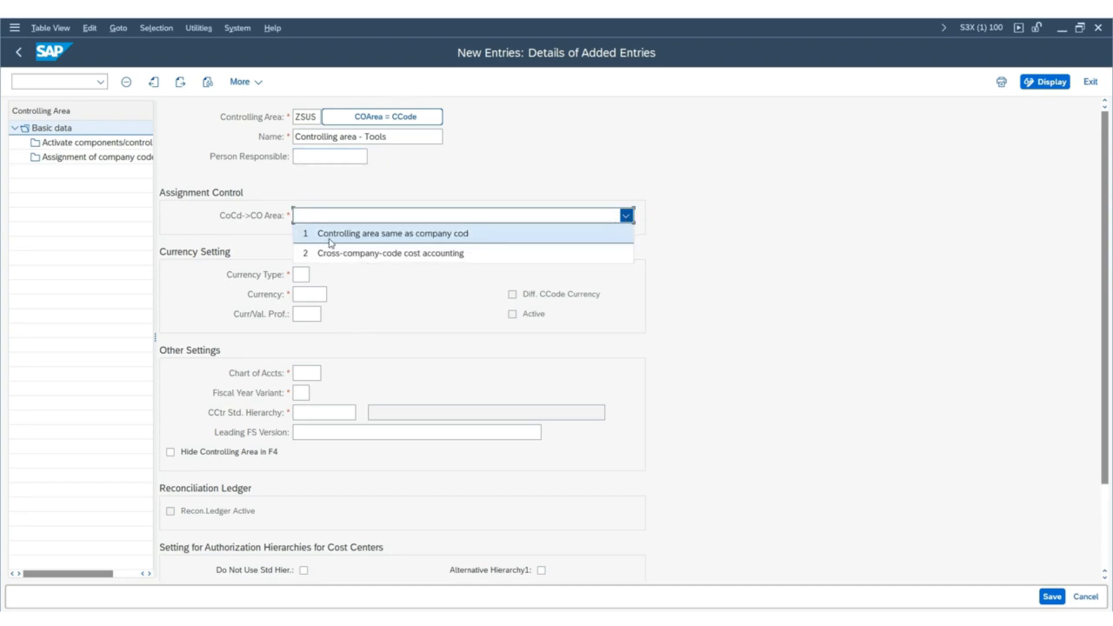
{"action": "left_click", "coordinate": [406, 253]}
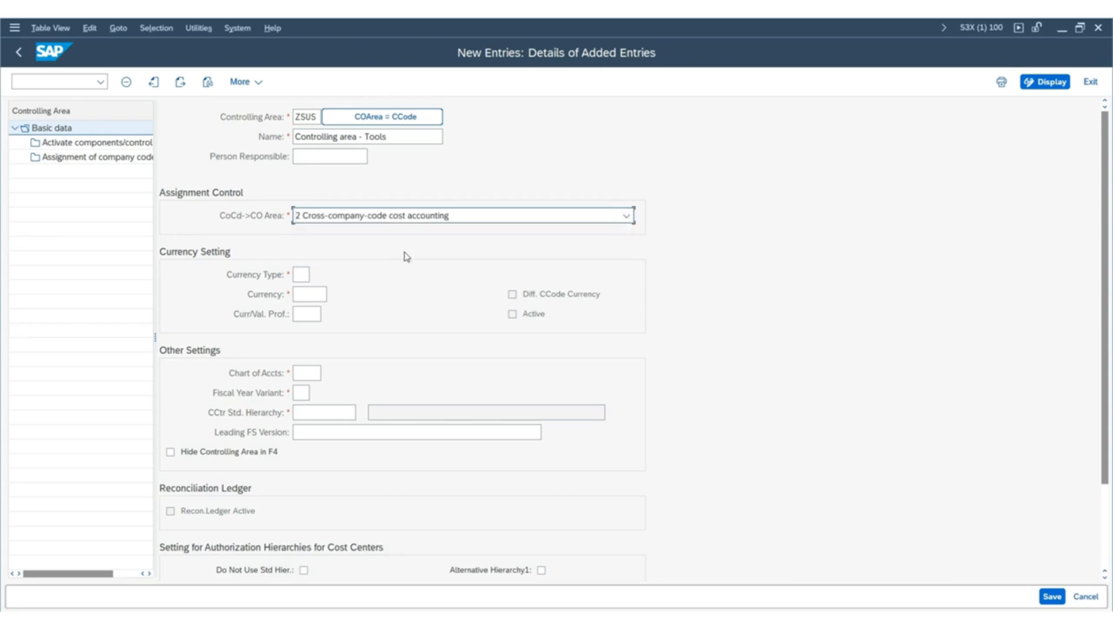
{"action": "left_click", "coordinate": [459, 216]}
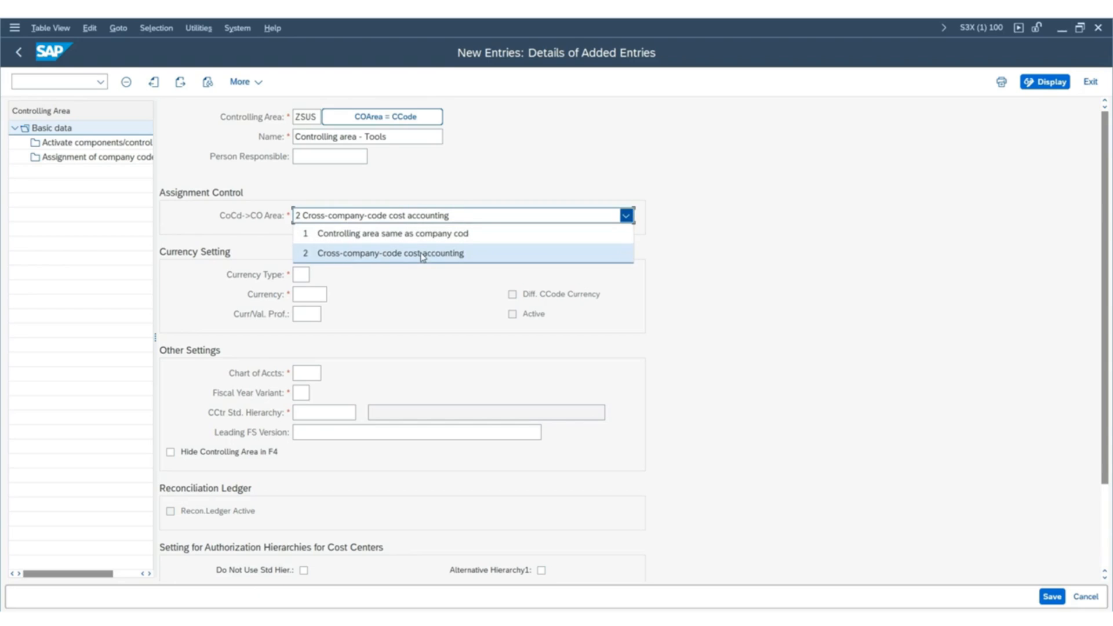
{"action": "left_click", "coordinate": [421, 254]}
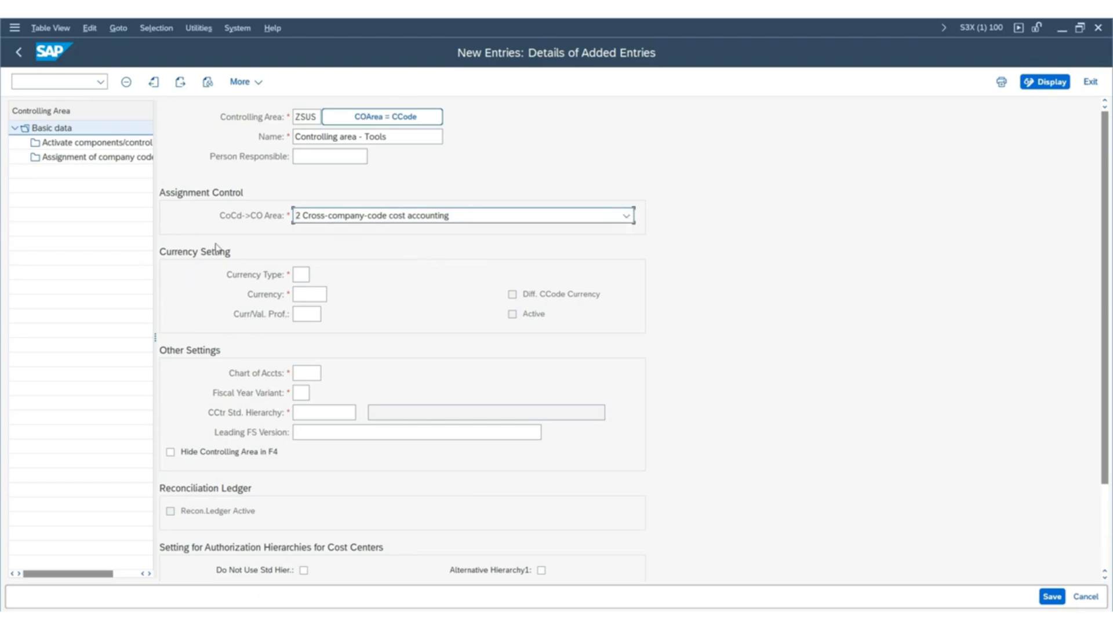
Choose currency type 30, Group currency, for controlling area ZSUS from the list of possible values.
{"action": "left_click", "coordinate": [303, 274]}
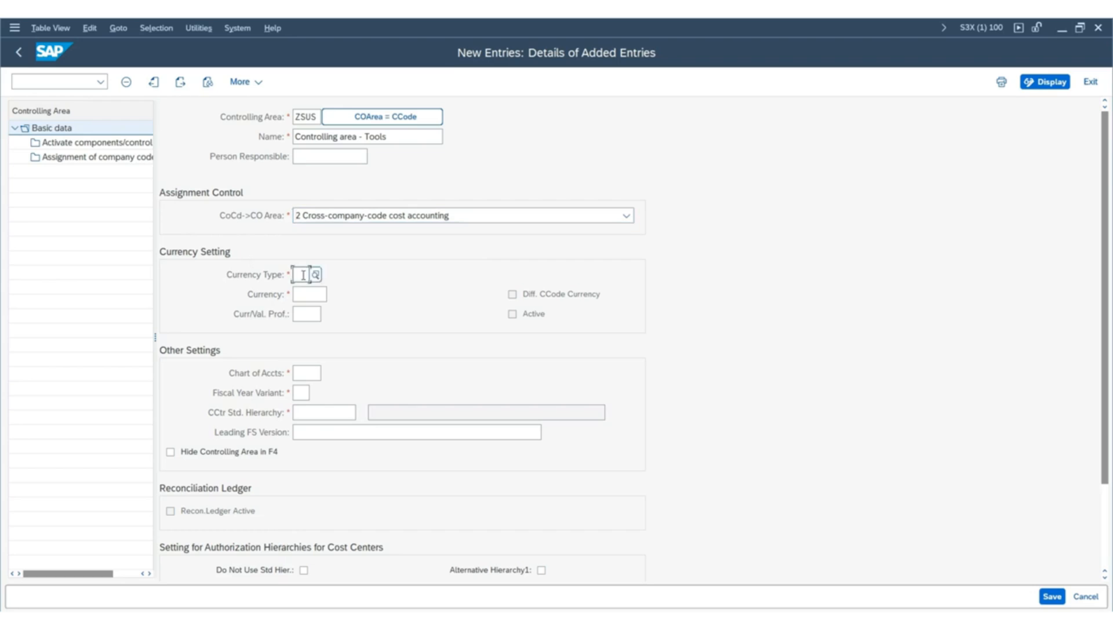
{"action": "left_click", "coordinate": [315, 275]}
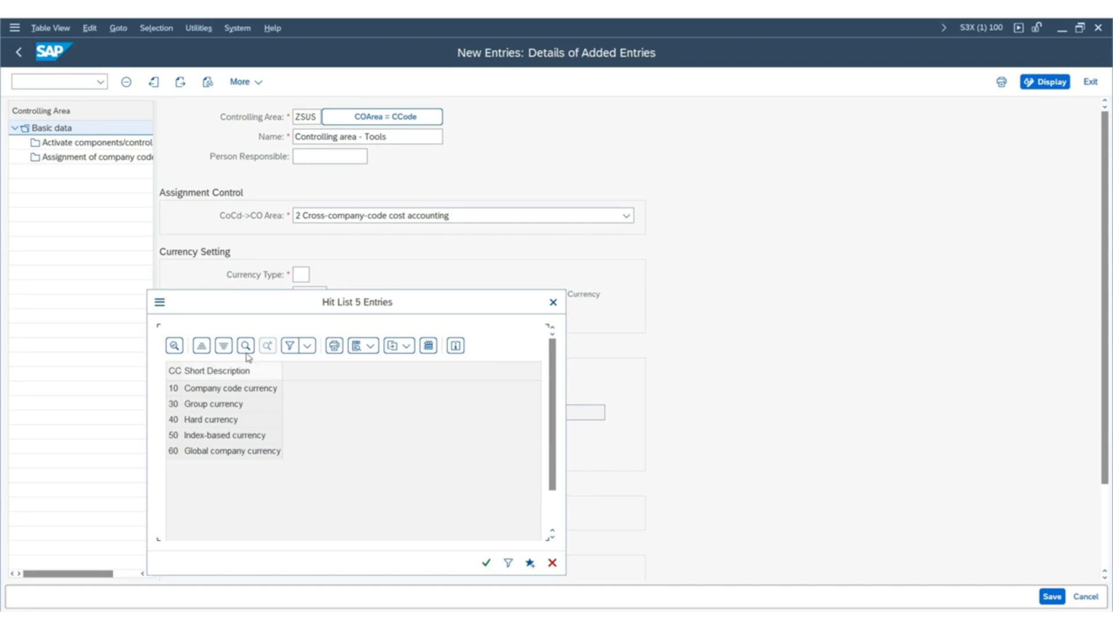
{"action": "left_click_drag", "start_coordinate": [253, 311], "coordinate": [642, 223]}
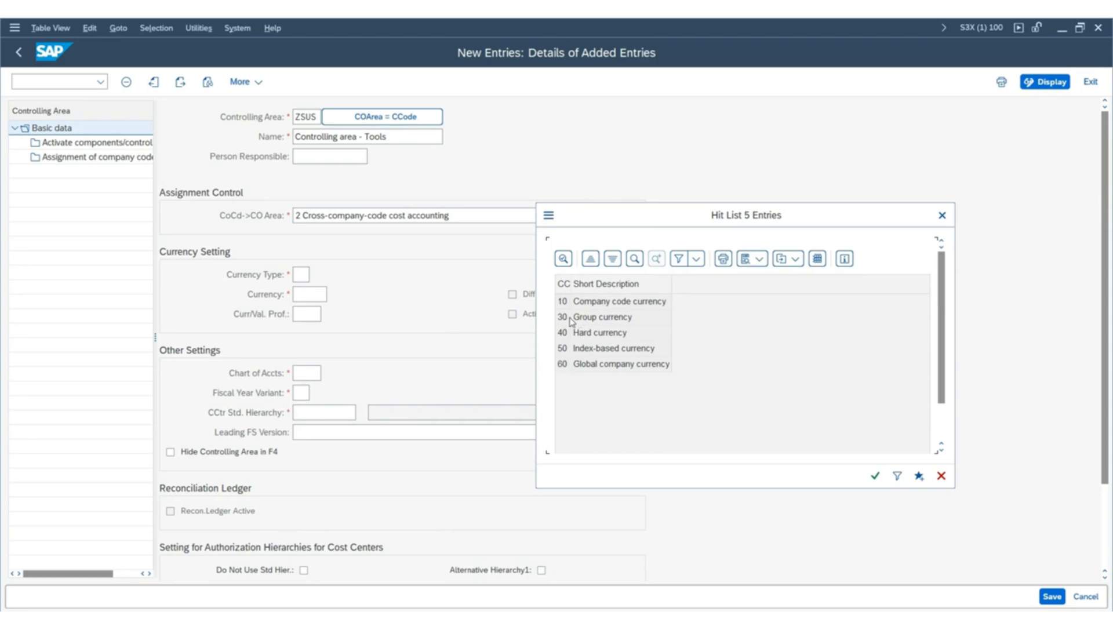
{"action": "double_click", "coordinate": [572, 322]}
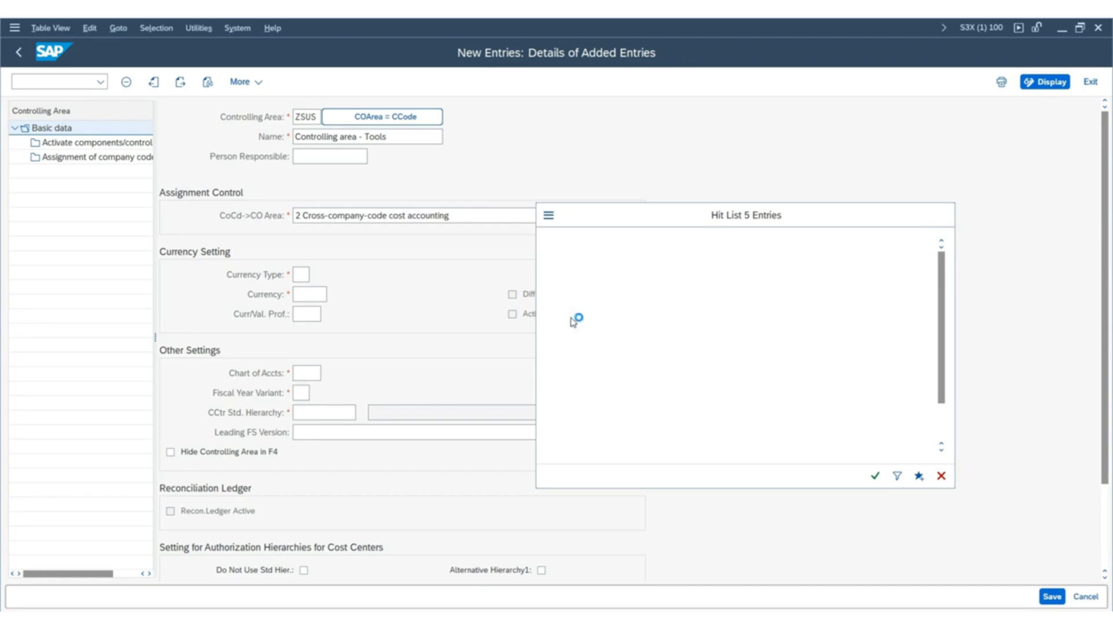
{"action": "left_click", "coordinate": [313, 313]}
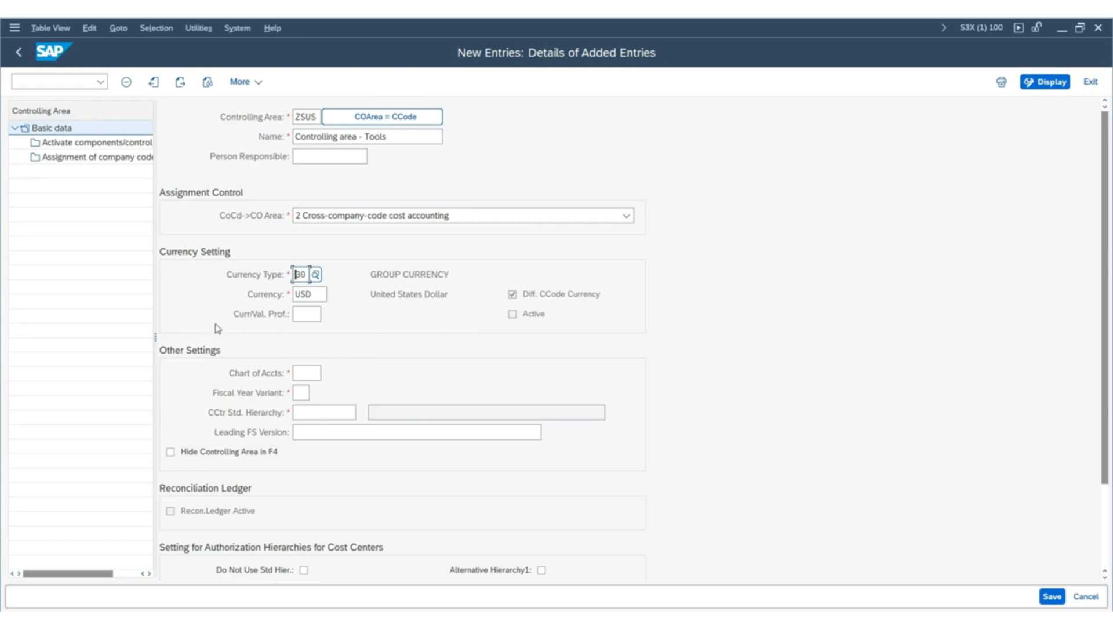
Assign chart of accounts INT and fiscal year variant K4 to the controlling area.
{"action": "left_click", "coordinate": [312, 371]}
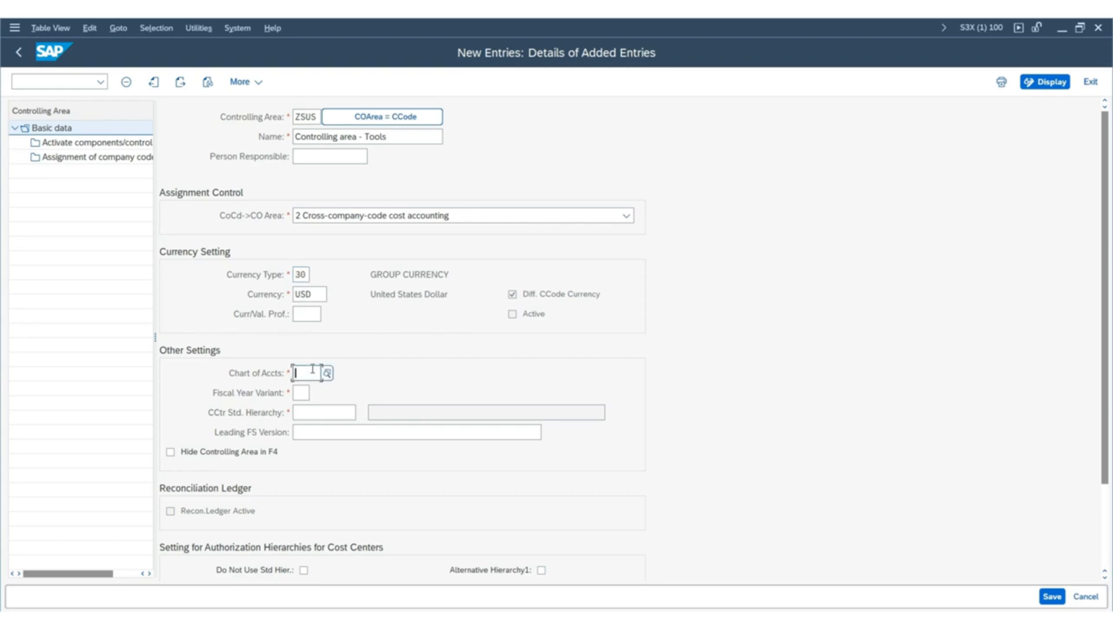
{"action": "key", "text": "Caps_Lock"}
{"action": "type", "text": "INT"}
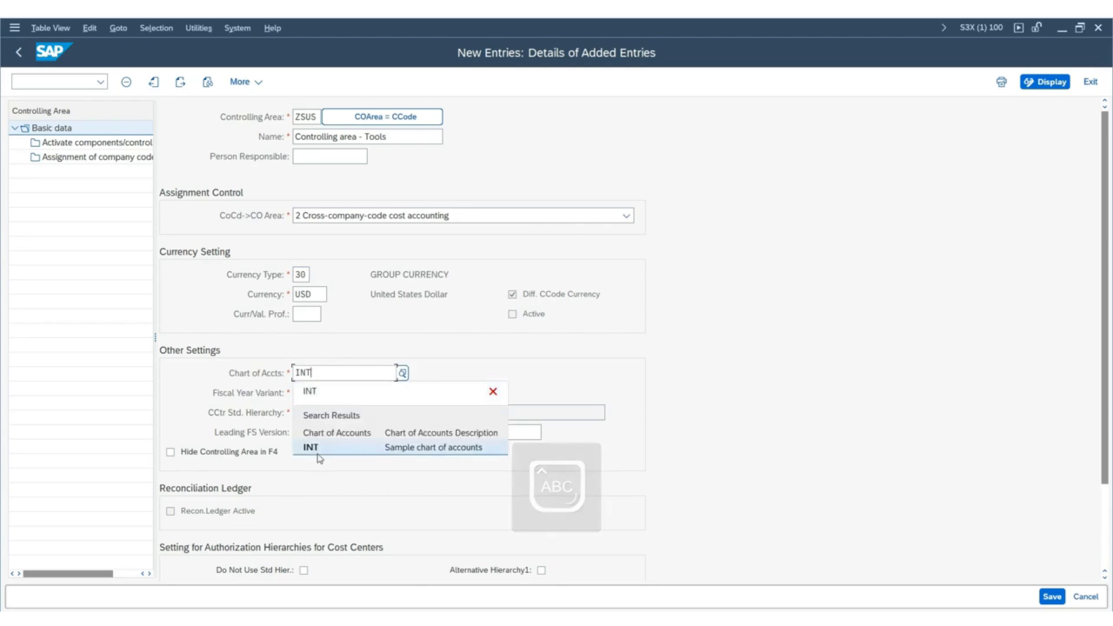
{"action": "left_click", "coordinate": [317, 448]}
{"action": "left_click", "coordinate": [301, 393]}
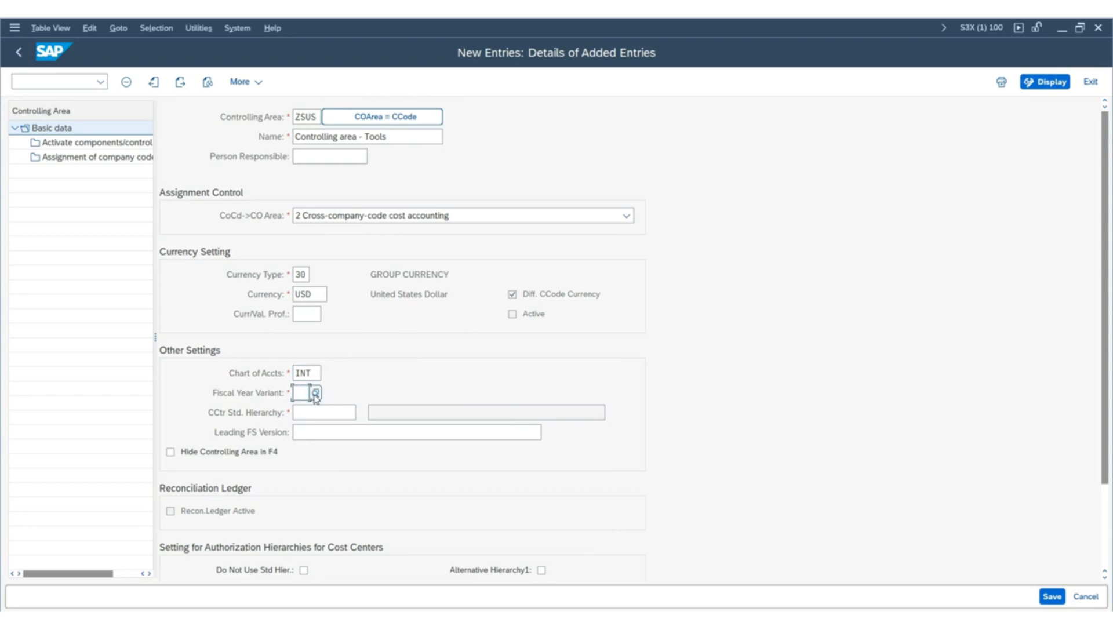
{"action": "type", "text": "ZA"}
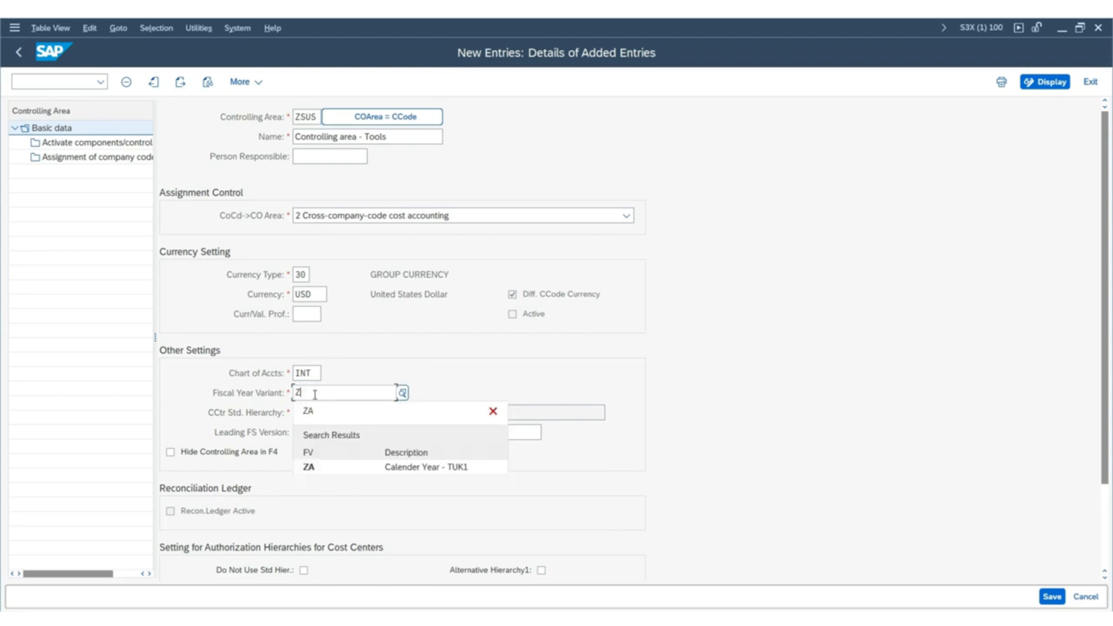
{"action": "key", "text": "BackSpace"}
{"action": "type", "text": "K4"}
{"action": "key", "text": "Return"}
Enter ZSUS-CCSH as the cost center standard hierarchy and agree to create it as a standard hierarchy.
{"action": "left_click", "coordinate": [317, 411]}
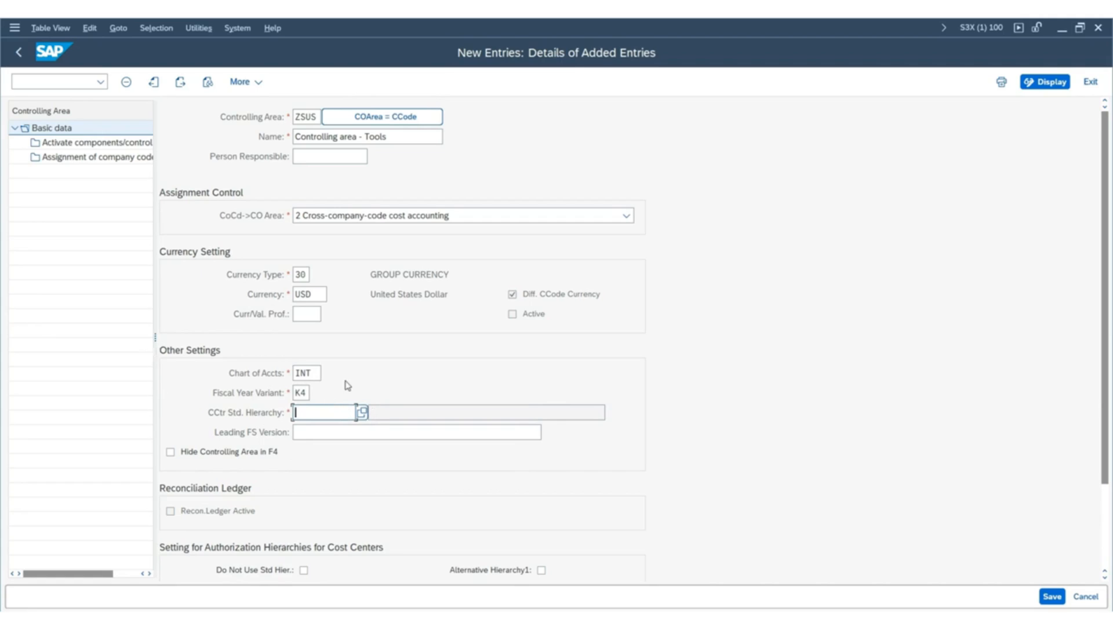
{"action": "left_click", "coordinate": [325, 419]}
{"action": "type", "text": "Z"}
{"action": "left_click", "coordinate": [325, 432]}
{"action": "key", "text": "BackSpace"}
{"action": "key", "text": "BackSpace"}
{"action": "type", "text": "SUS-CCSH"}
{"action": "left_click_drag", "start_coordinate": [322, 415], "coordinate": [343, 406]}
{"action": "left_click", "coordinate": [351, 432]}
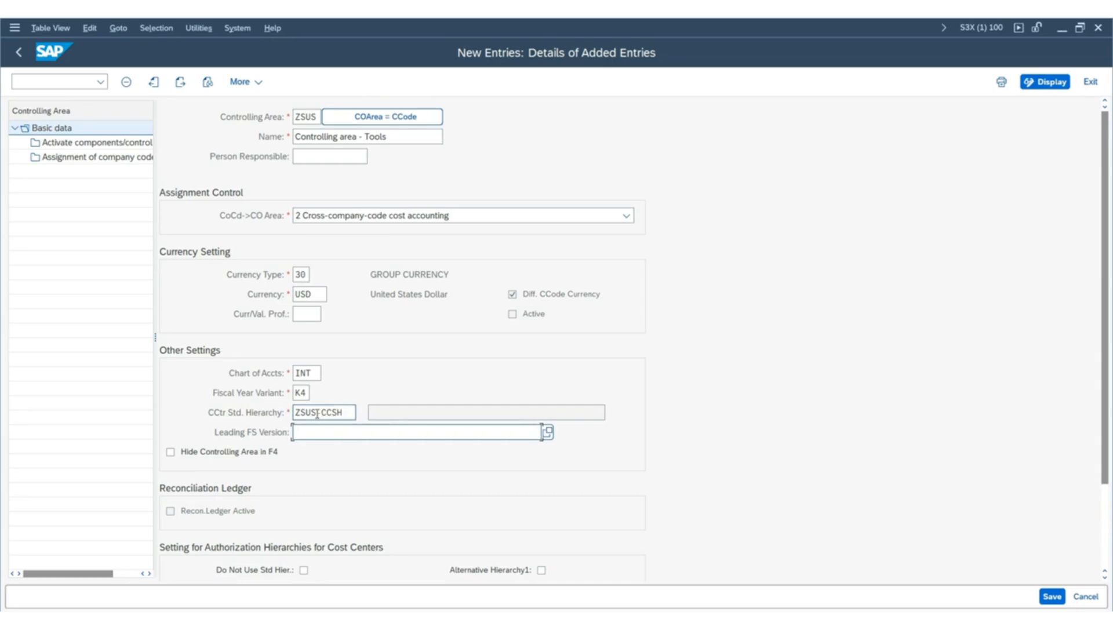
{"action": "key", "text": "Return"}
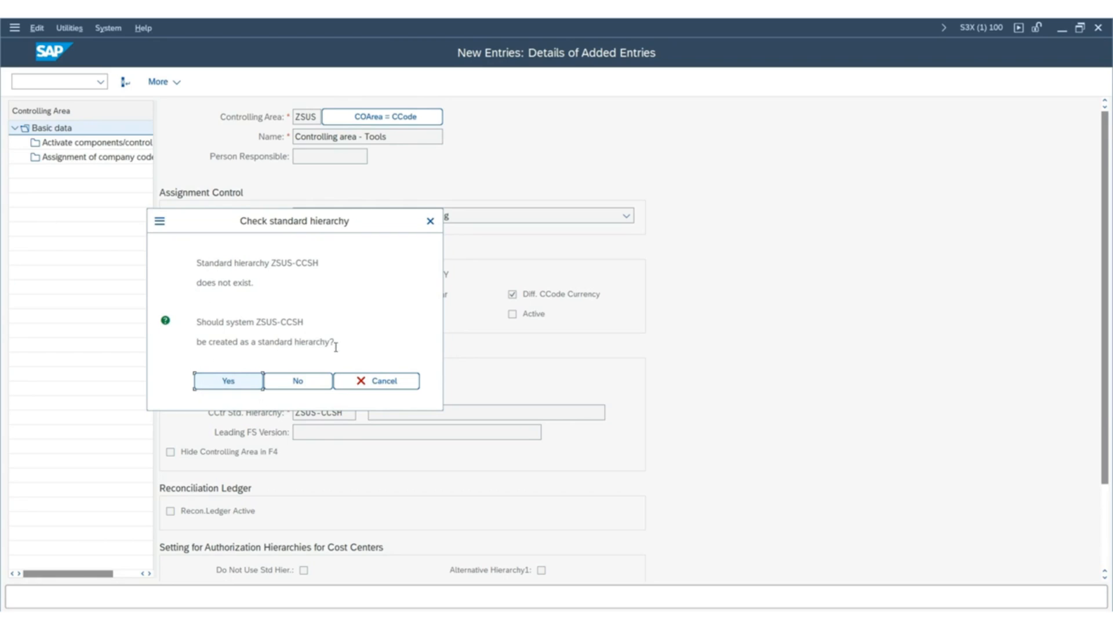
{"action": "left_click", "coordinate": [214, 381]}
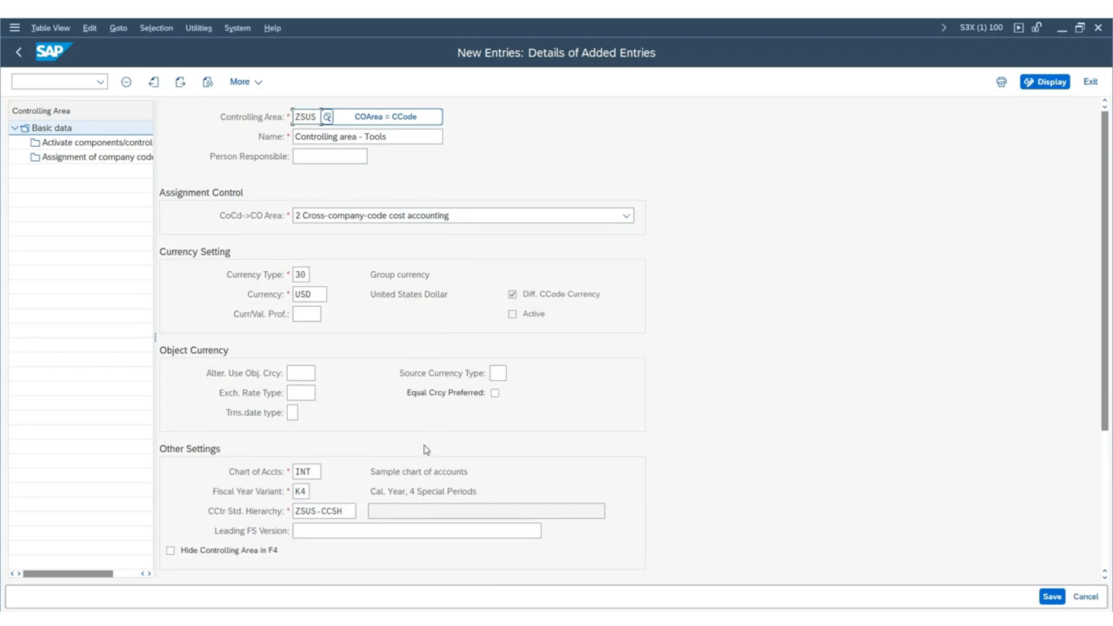
Save controlling area ZSUS and agree to create ZSUS-CCSH as its standard hierarchy.
{"action": "left_click_drag", "start_coordinate": [346, 509], "coordinate": [257, 501]}
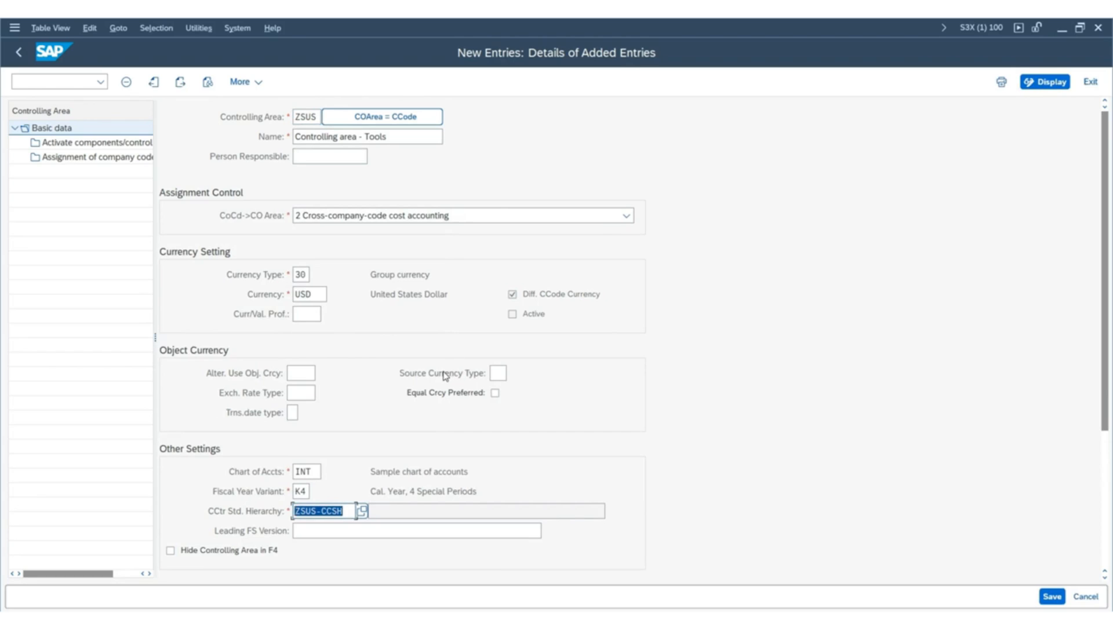
{"action": "right_click", "coordinate": [445, 376]}
{"action": "left_click", "coordinate": [988, 383]}
{"action": "left_click", "coordinate": [1052, 596]}
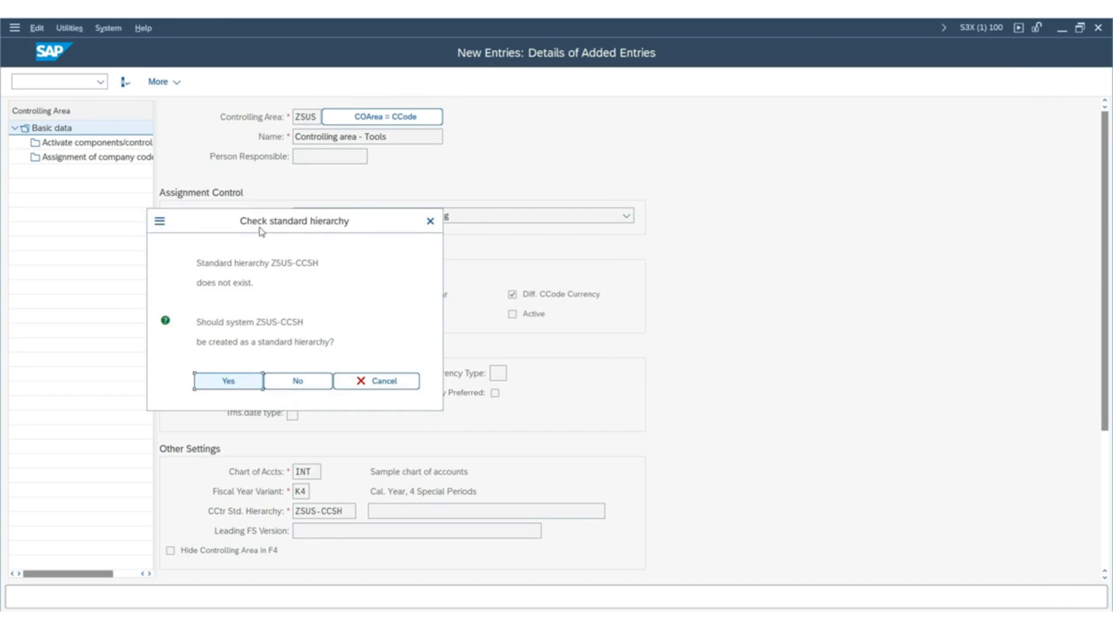
{"action": "left_click", "coordinate": [238, 381]}
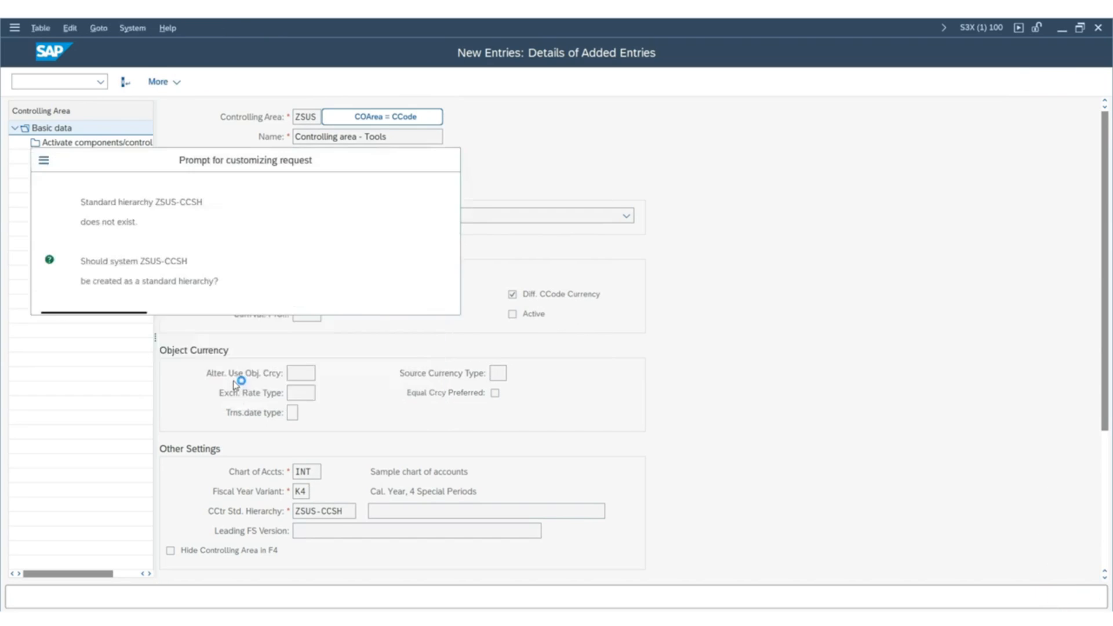
Record the change in the SAP MM TRAINING customizing request and continue past the message list.
{"action": "left_click_drag", "start_coordinate": [295, 165], "coordinate": [446, 211]}
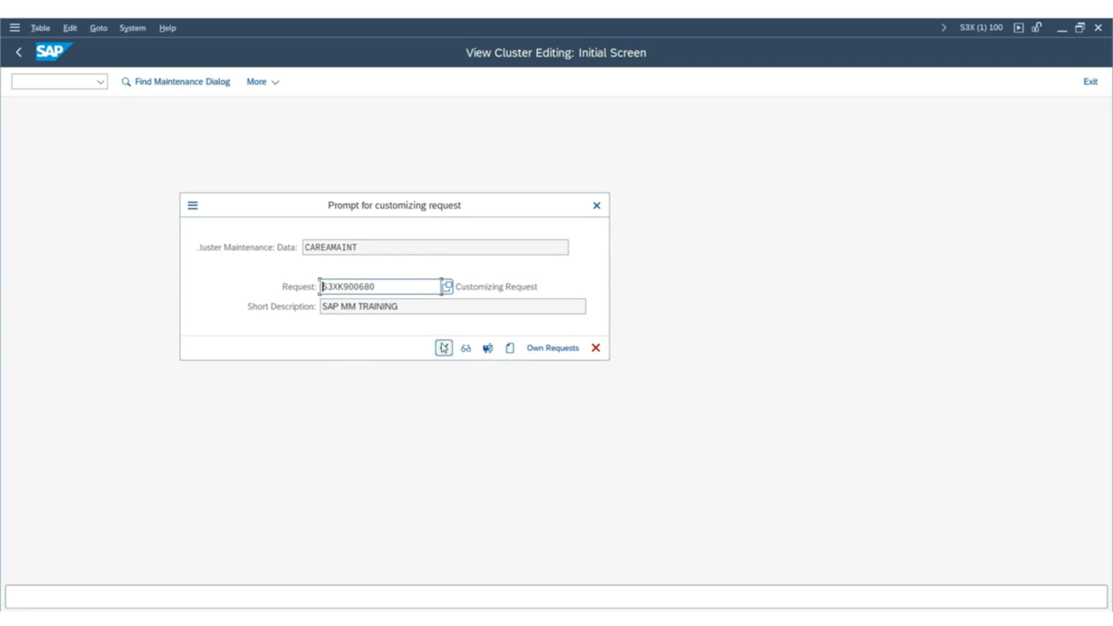
{"action": "left_click", "coordinate": [443, 346]}
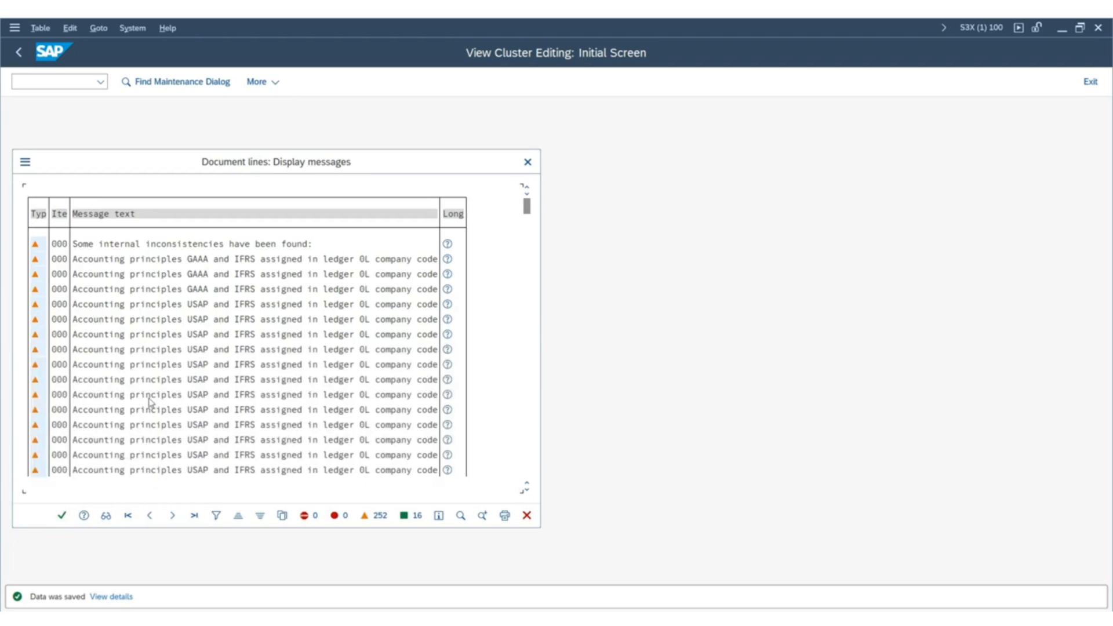
{"action": "left_click", "coordinate": [61, 515]}
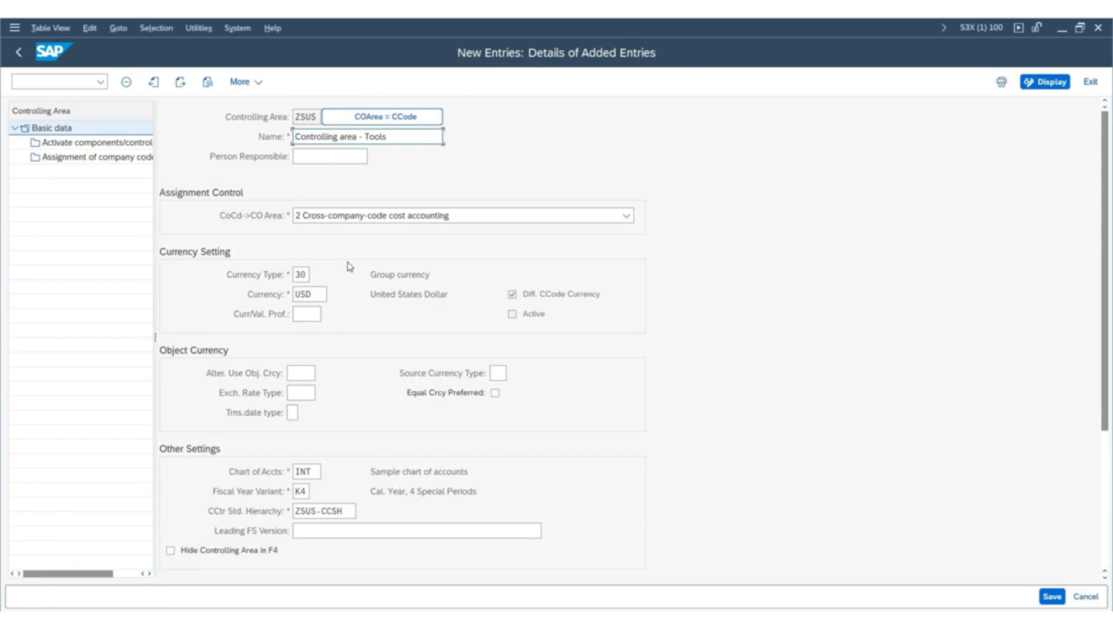
Create a component activation entry for fiscal year 2024 and set Cost Centers to 1 Component active.
{"action": "scroll", "coordinate": [349, 266], "scroll_direction": "down", "scroll_amount": 1}
{"action": "scroll", "coordinate": [349, 267], "scroll_direction": "up", "scroll_amount": 1}
{"action": "double_click", "coordinate": [85, 146]}
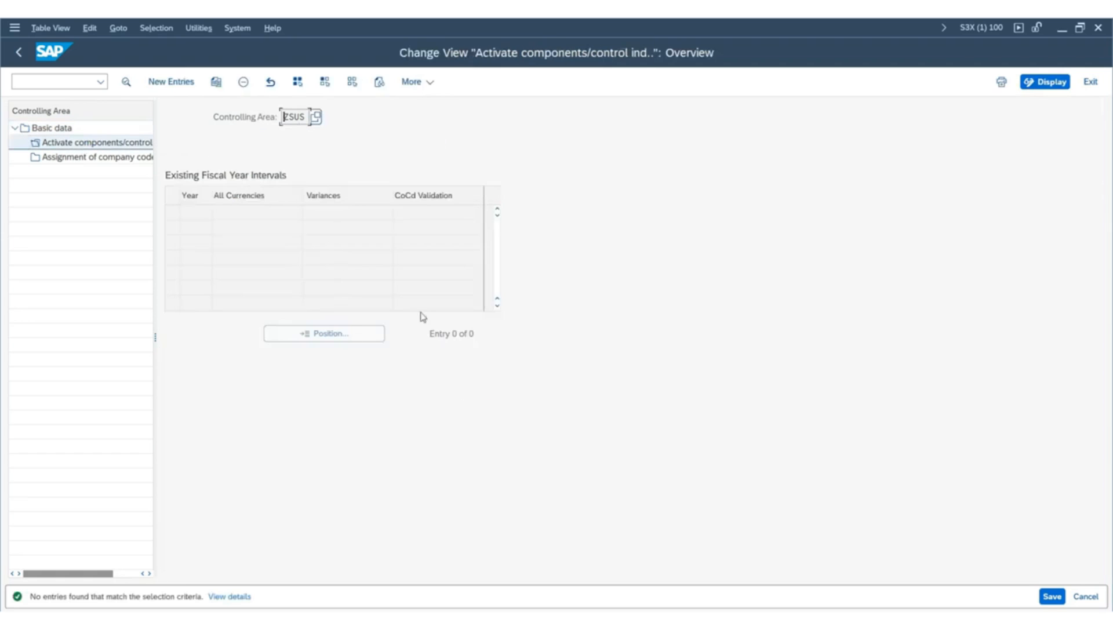
{"action": "left_click", "coordinate": [167, 83]}
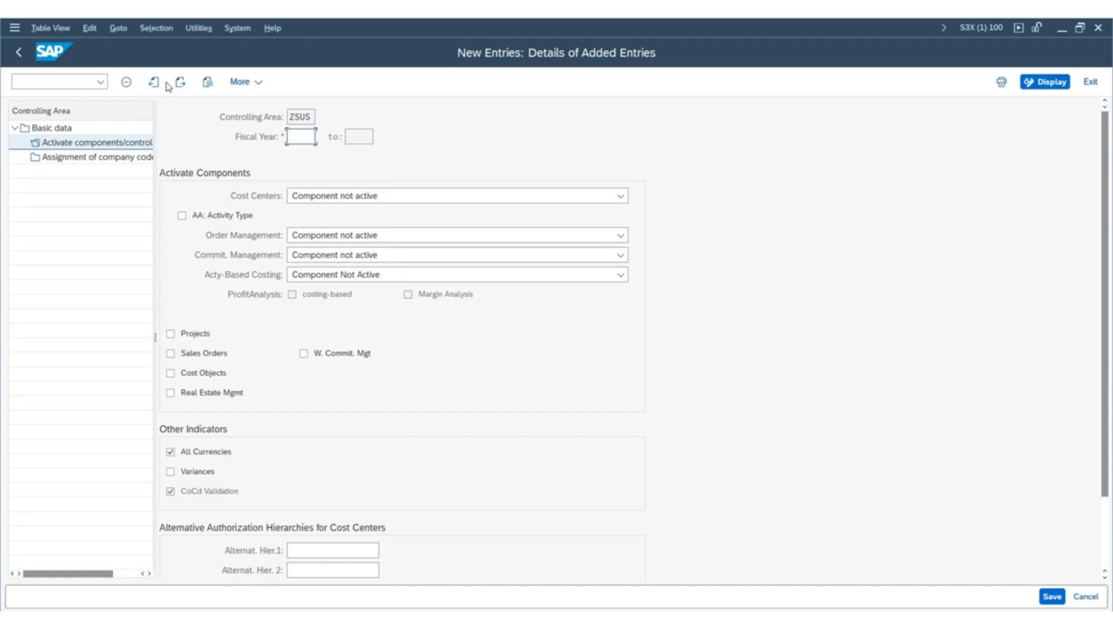
{"action": "type", "text": "2"}
{"action": "left_click", "coordinate": [307, 155]}
{"action": "left_click", "coordinate": [348, 199]}
{"action": "left_click", "coordinate": [350, 237]}
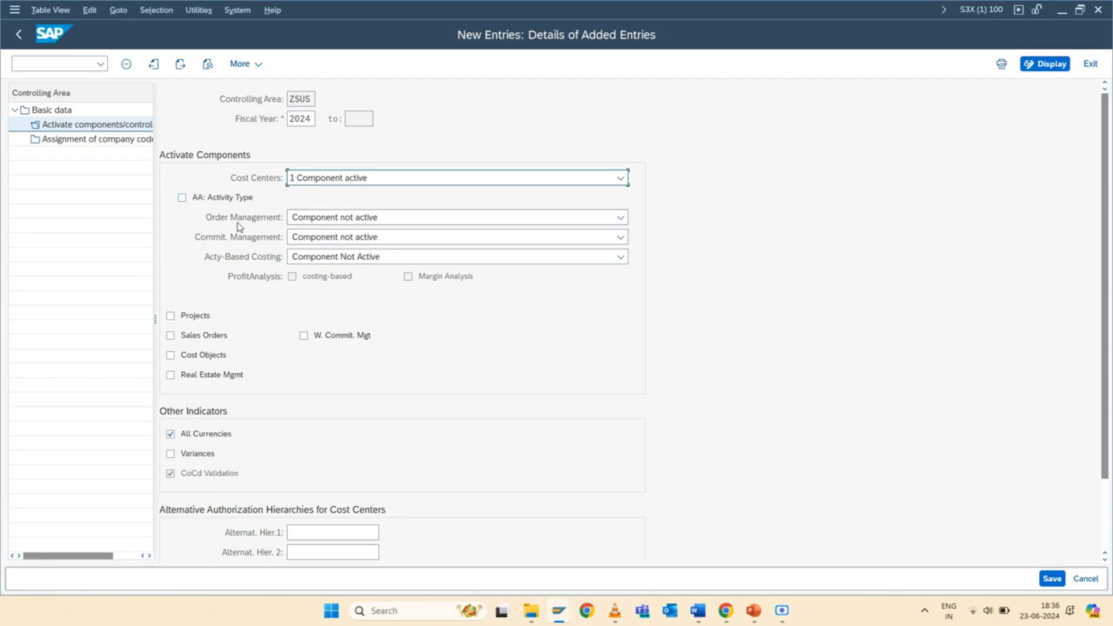
Set Order Management and Commitment Management to option 1, active, for controlling area ZSUS.
{"action": "left_click", "coordinate": [334, 217]}
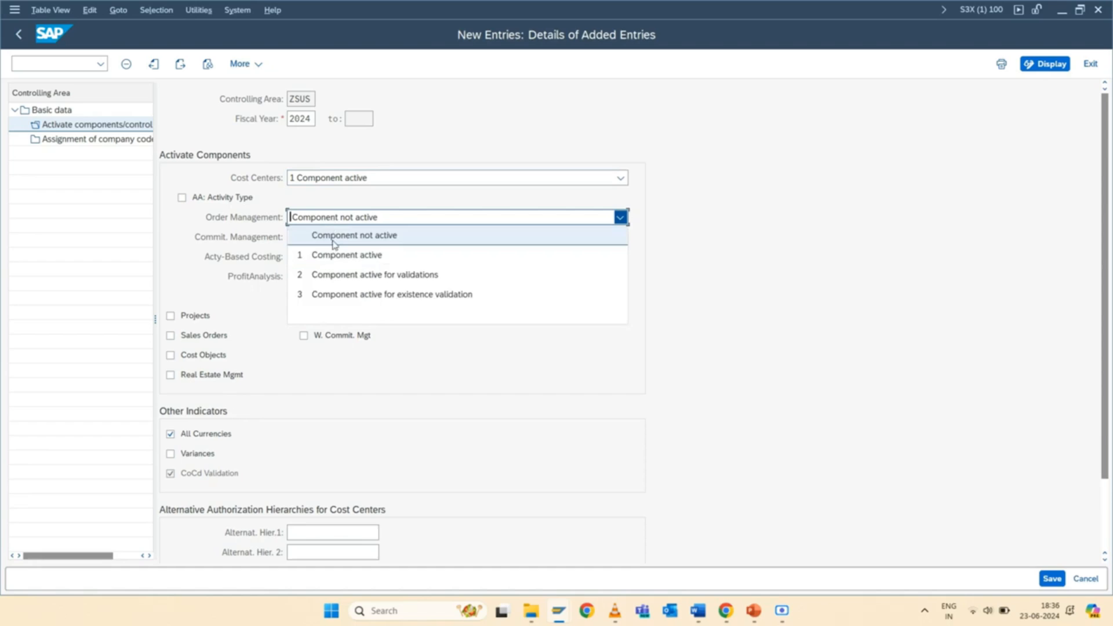
{"action": "left_click", "coordinate": [345, 256]}
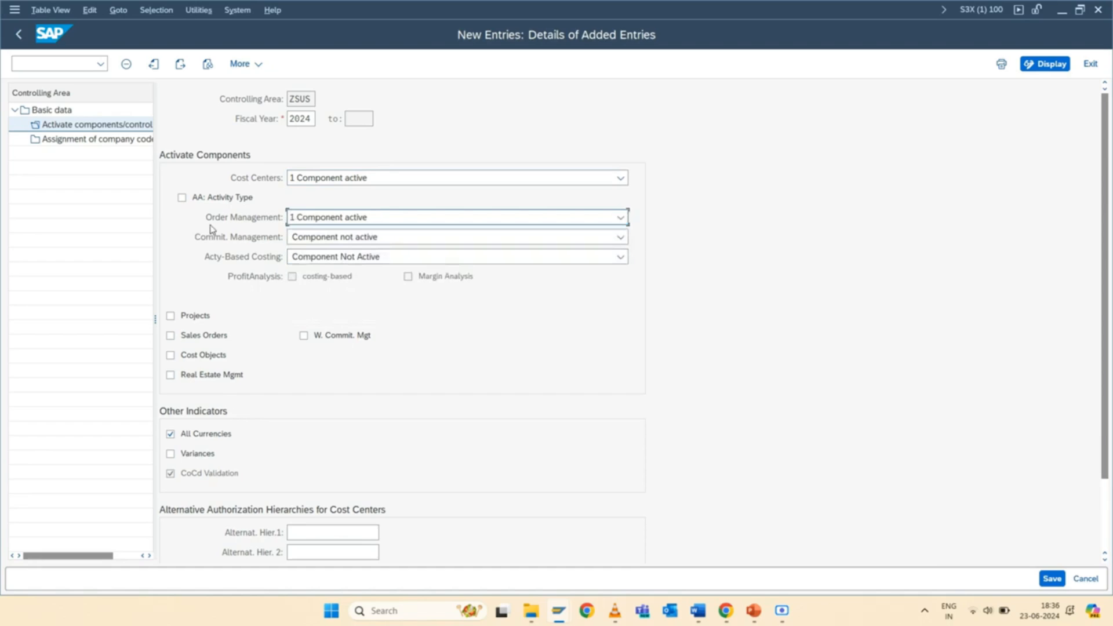
{"action": "left_click", "coordinate": [306, 234]}
{"action": "left_click", "coordinate": [339, 276]}
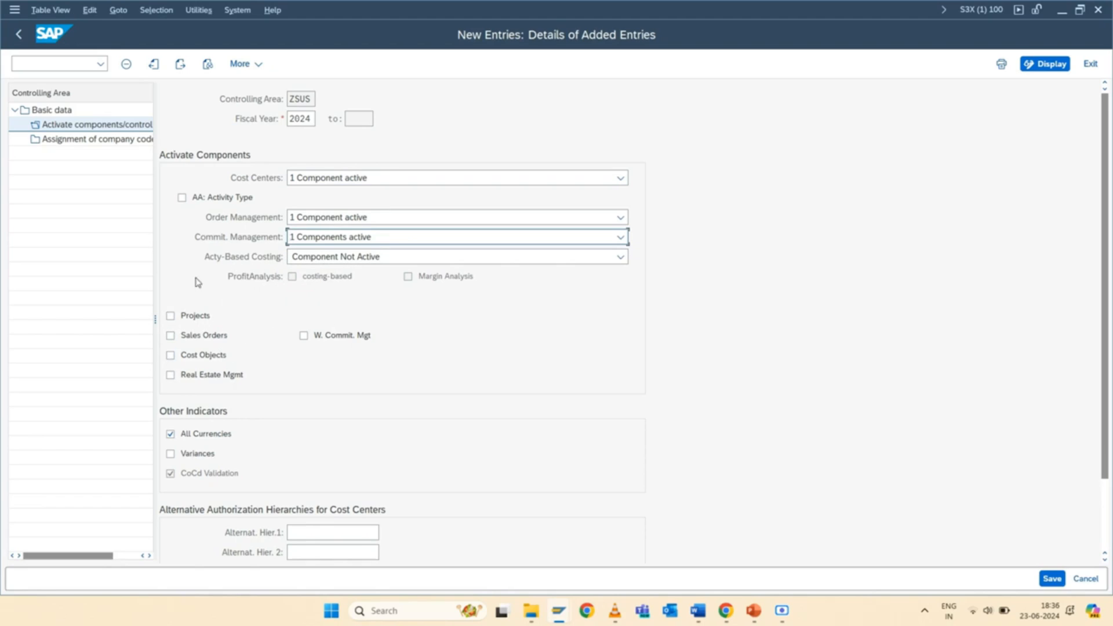
Activate Projects, Sales Orders and Cost Objects for the controlling area and save the component settings.
{"action": "left_click", "coordinate": [170, 316]}
{"action": "left_click", "coordinate": [170, 335]}
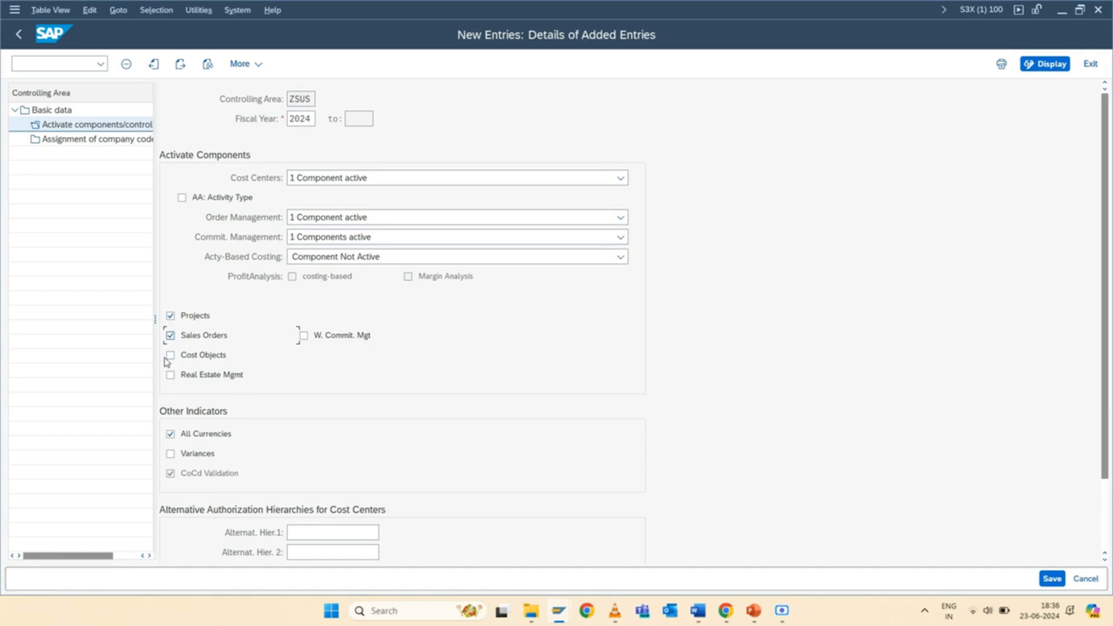
{"action": "left_click", "coordinate": [169, 356]}
{"action": "key", "text": "Return"}
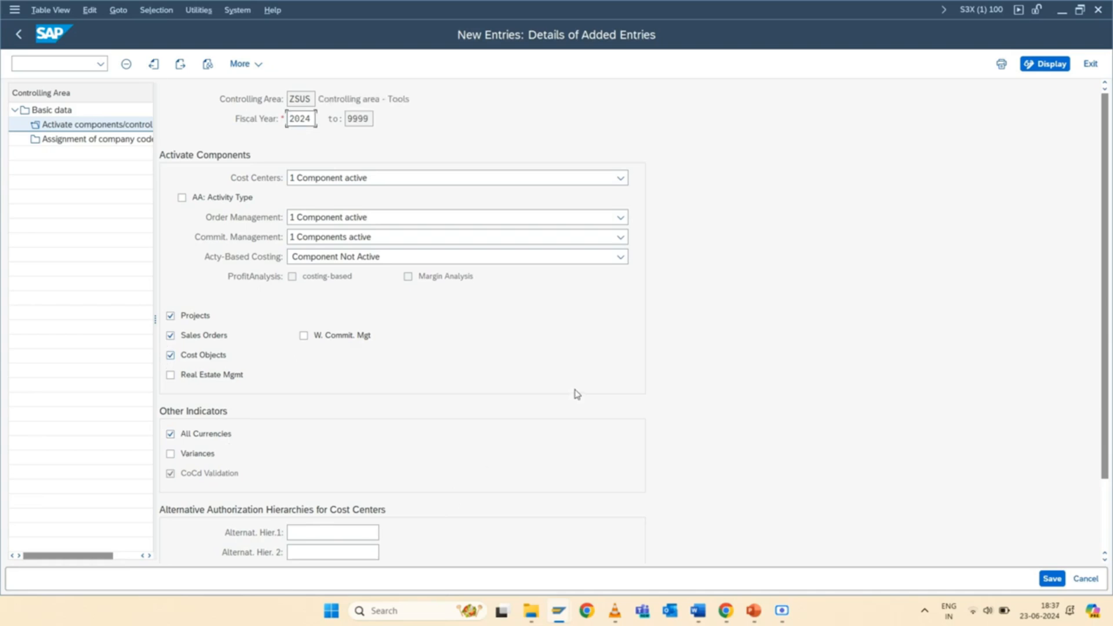
{"action": "left_click", "coordinate": [1052, 579]}
{"action": "left_click", "coordinate": [408, 508]}
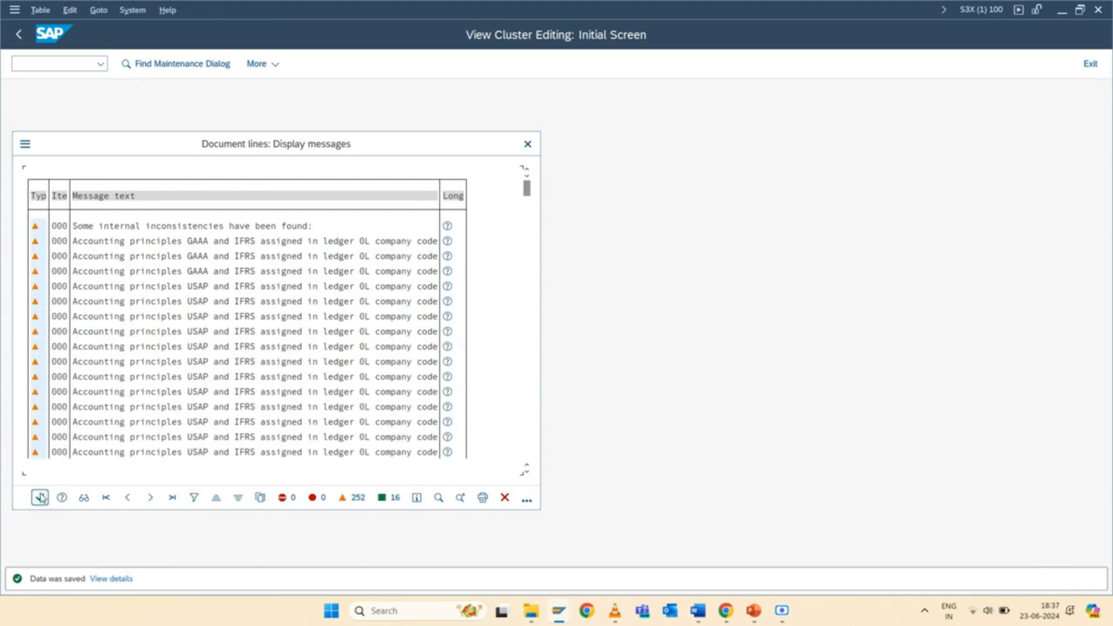
{"action": "left_click", "coordinate": [40, 497]}
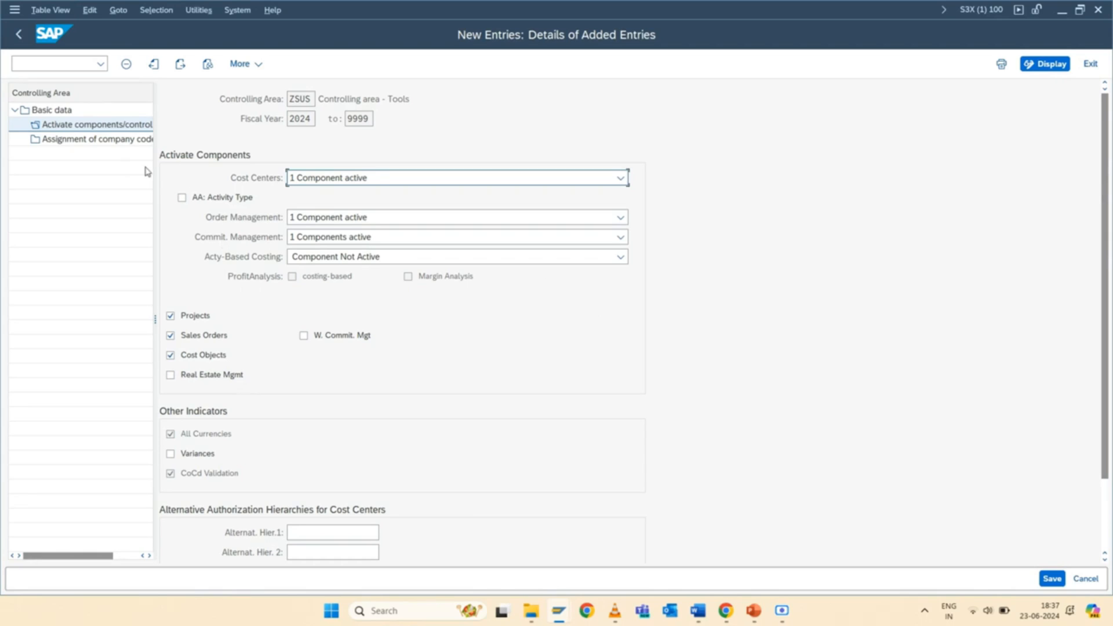
Add a company code assignment for SUS1 (ABC Tools- US) to controlling area ZSUS and save it.
{"action": "left_click", "coordinate": [69, 140]}
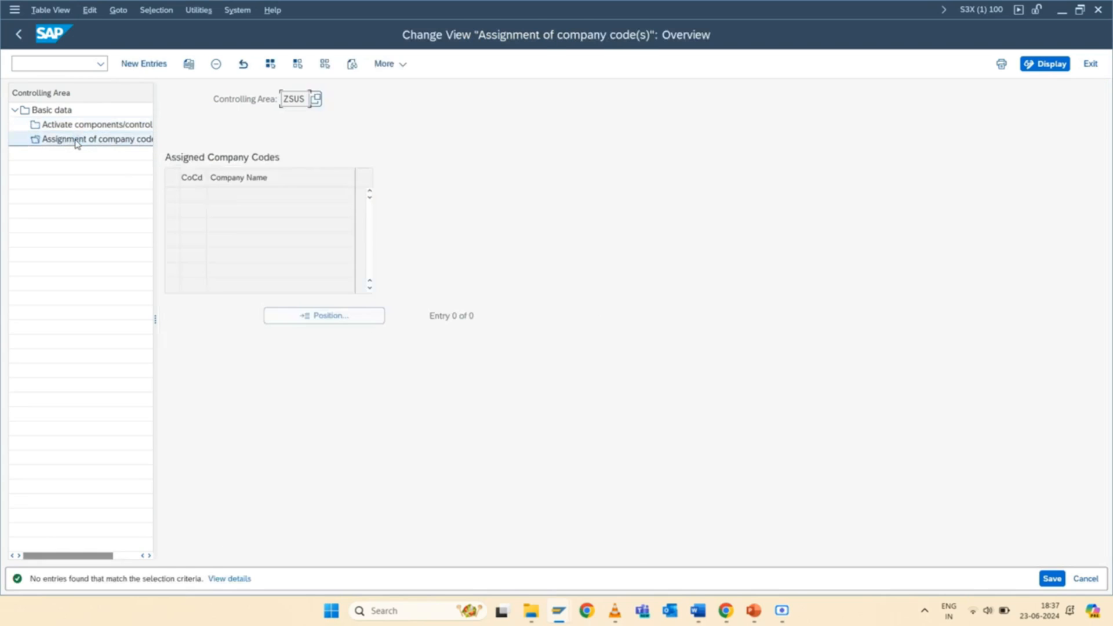
{"action": "left_click", "coordinate": [134, 64]}
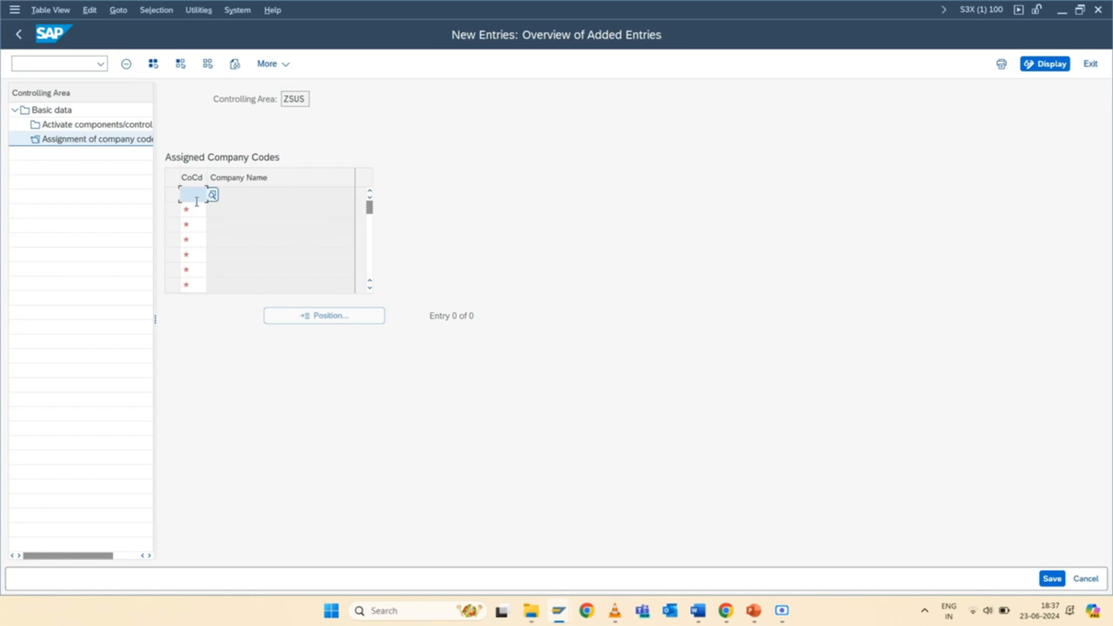
{"action": "type", "text": "SUS1"}
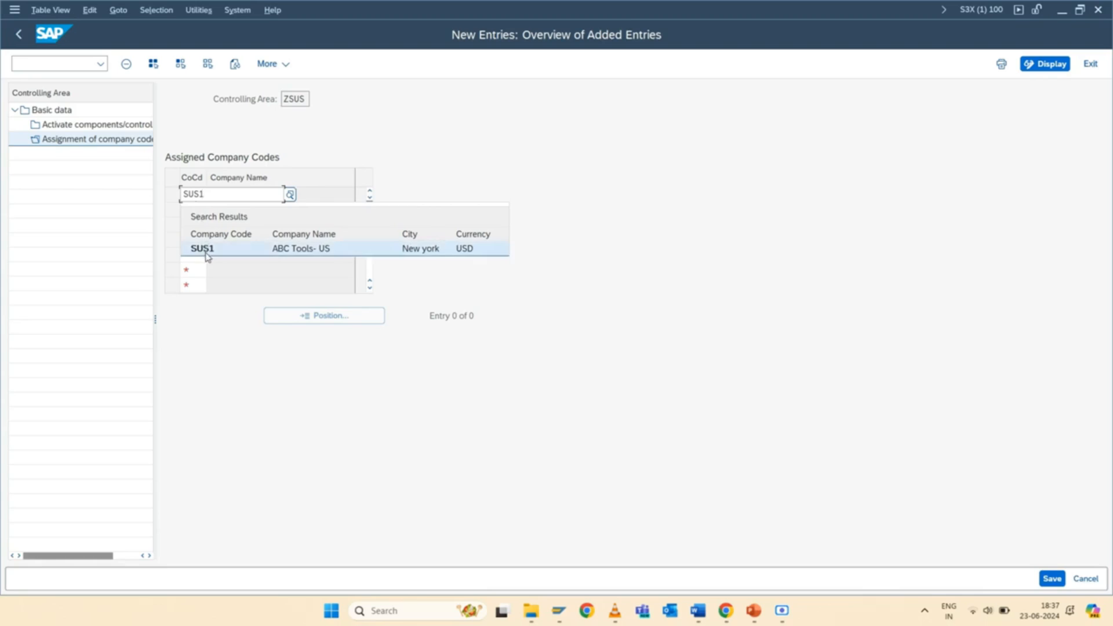
{"action": "left_click", "coordinate": [203, 246]}
{"action": "key", "text": "Return"}
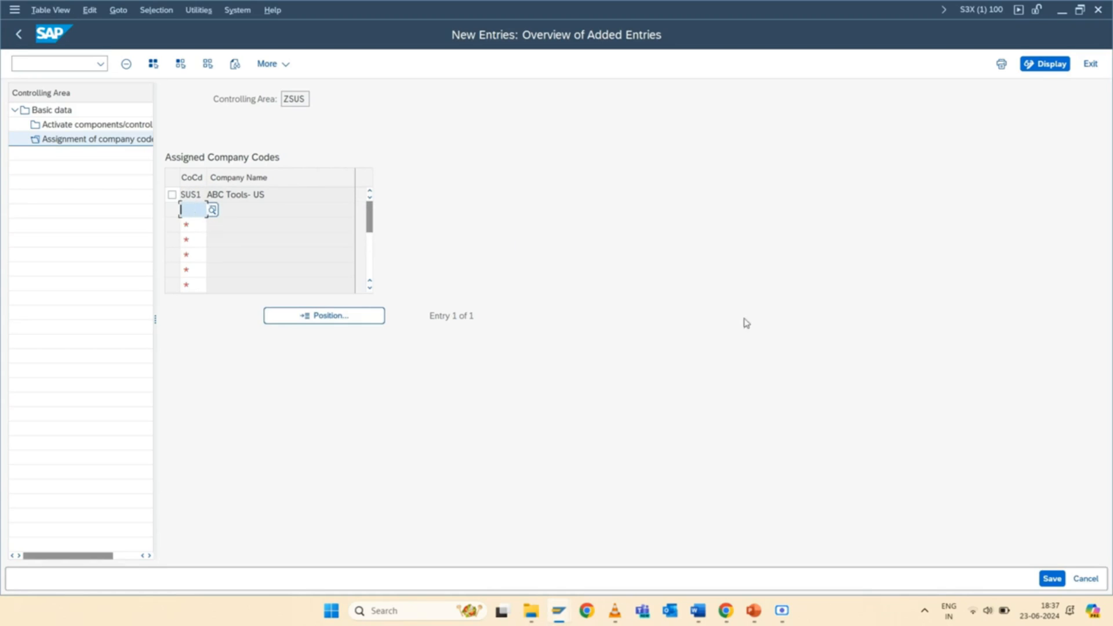
{"action": "left_click", "coordinate": [1052, 578]}
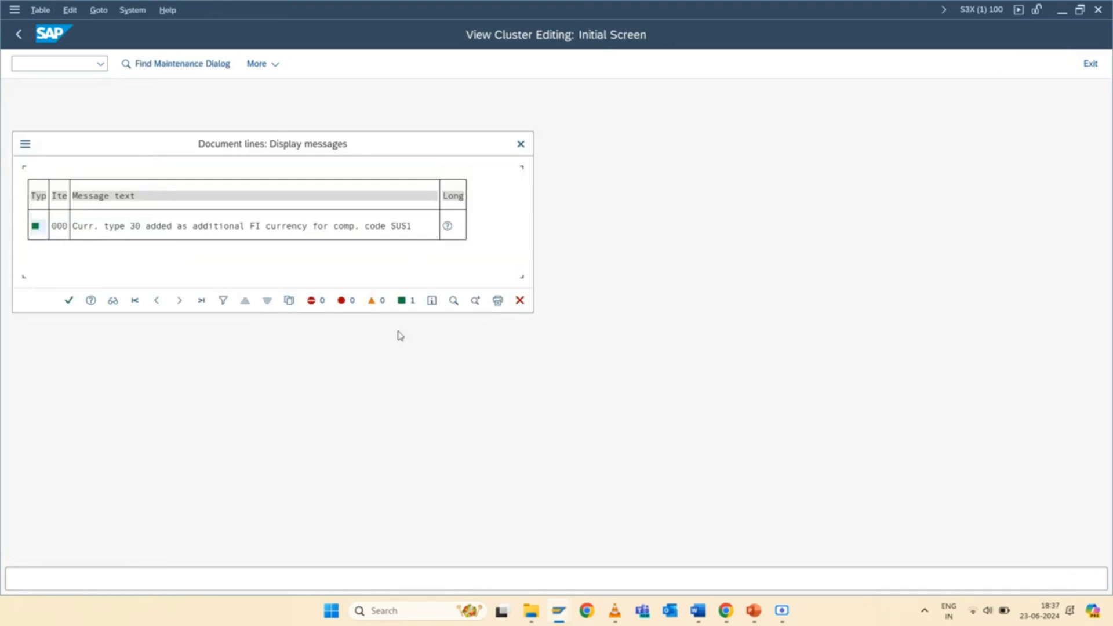
{"action": "left_click", "coordinate": [69, 305]}
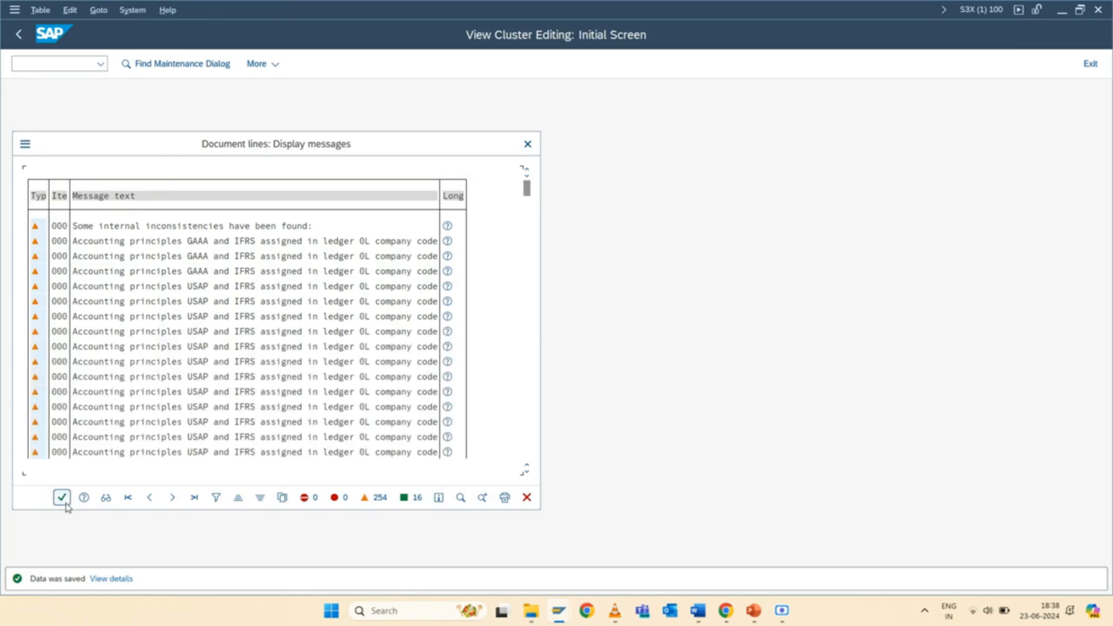
{"action": "left_click", "coordinate": [62, 497]}
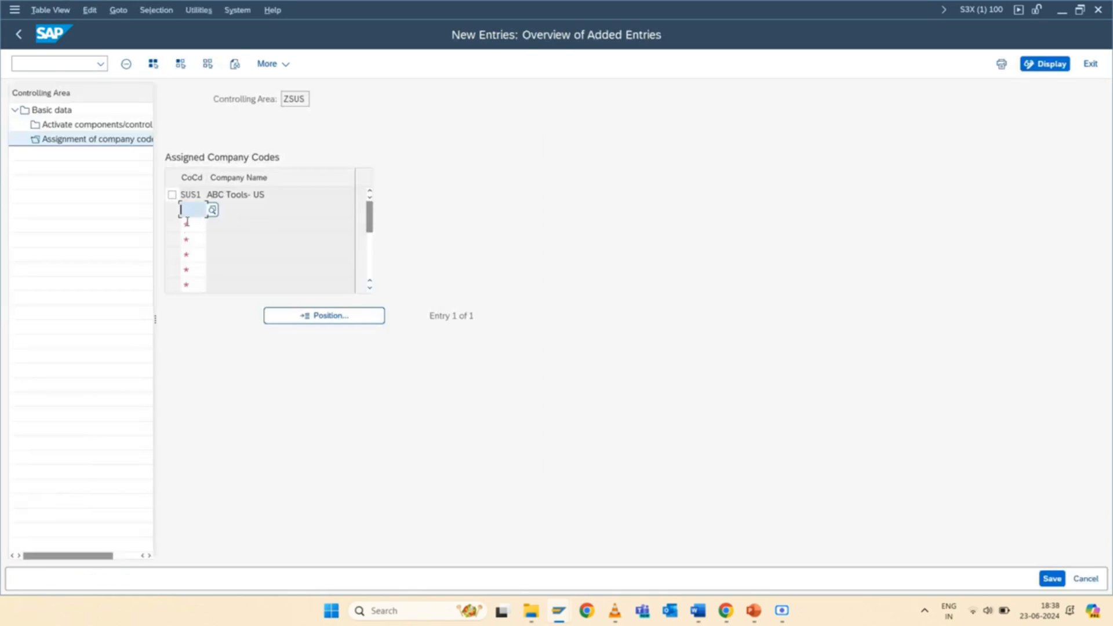
Assign company code SUK1 (ABC Tools-UK) to controlling area ZSUS as well and save the assignments.
{"action": "type", "text": "SUK1"}
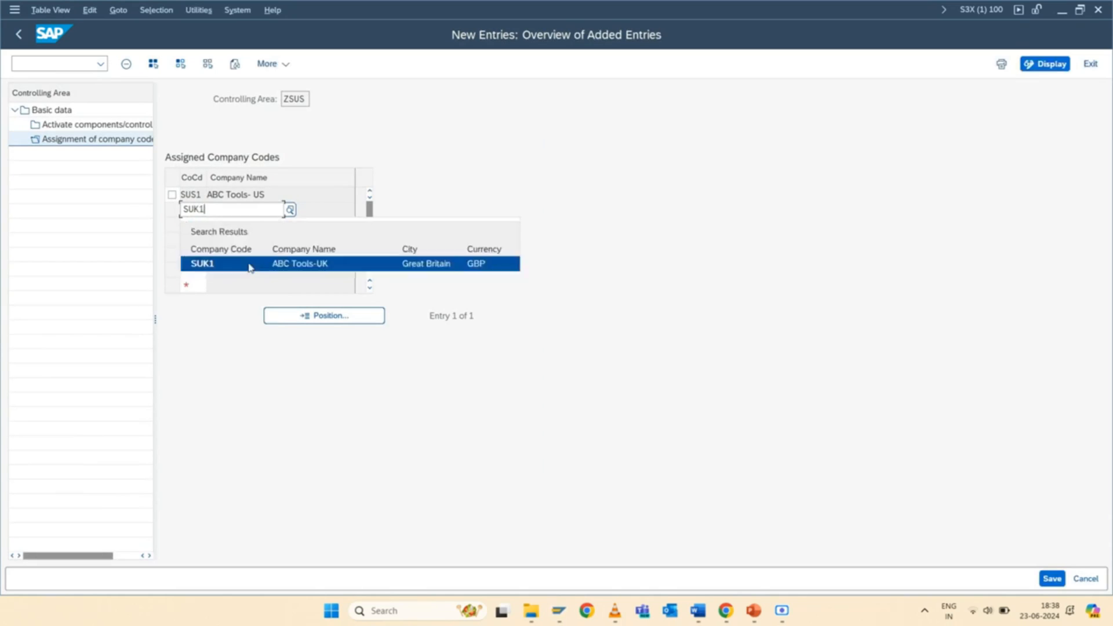
{"action": "left_click", "coordinate": [249, 264]}
{"action": "key", "text": "Return"}
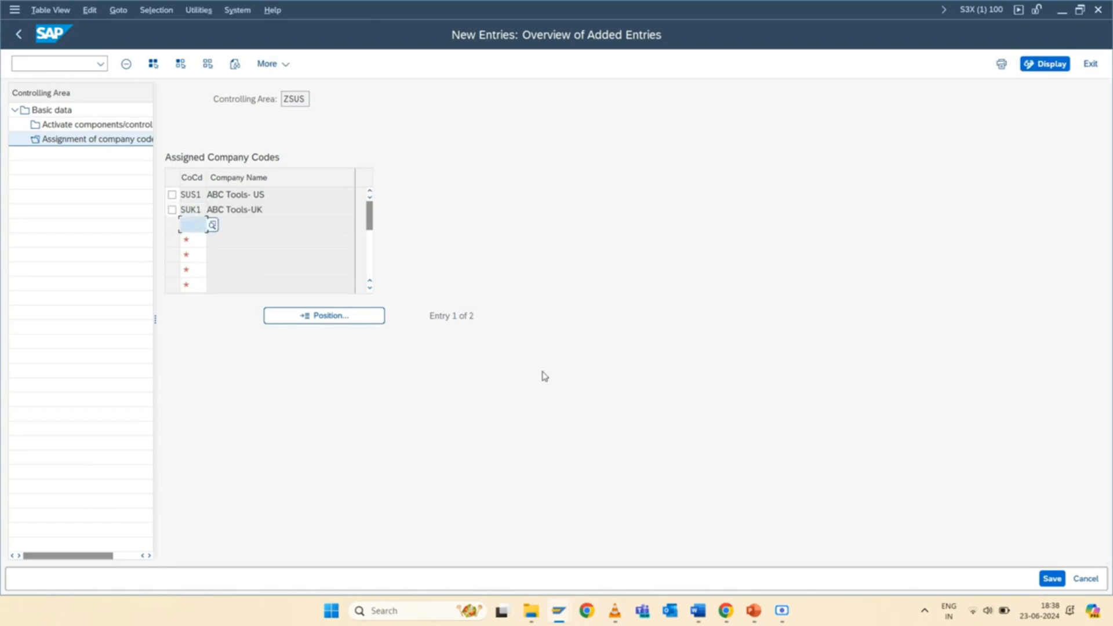
{"action": "left_click", "coordinate": [1050, 579]}
{"action": "left_click", "coordinate": [68, 300]}
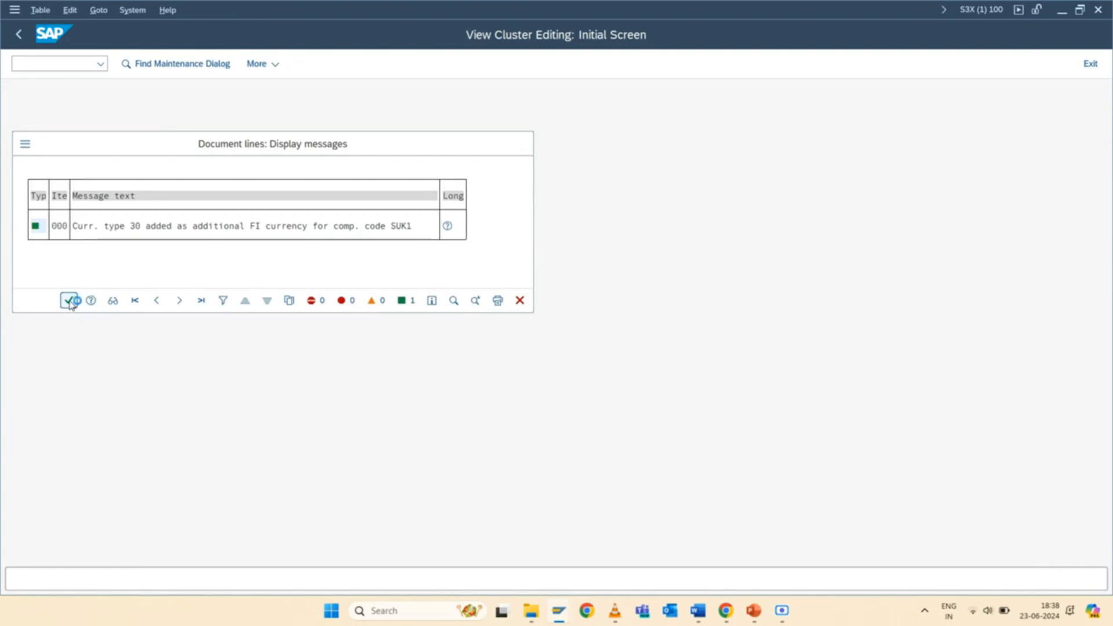
{"action": "left_click", "coordinate": [63, 497]}
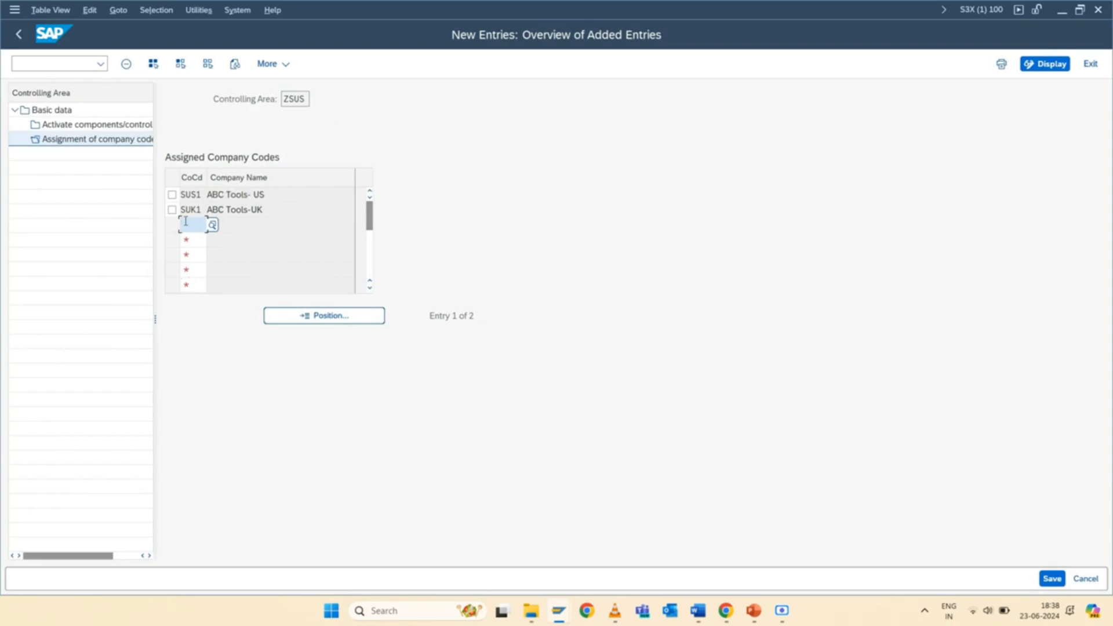
{"action": "left_click", "coordinate": [1052, 578]}
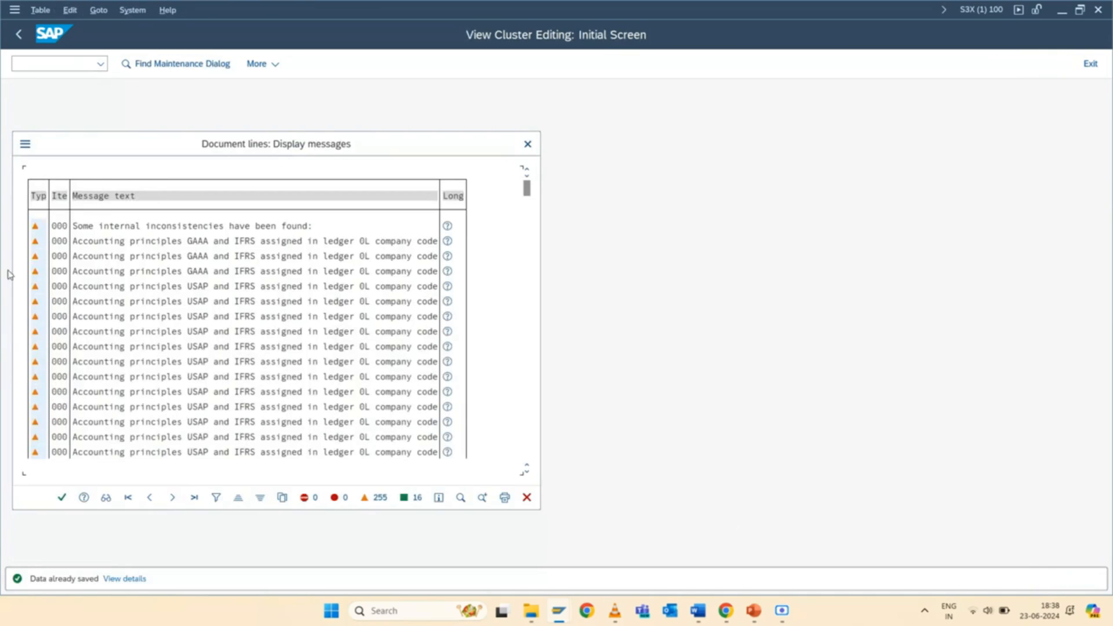
{"action": "left_click", "coordinate": [59, 503]}
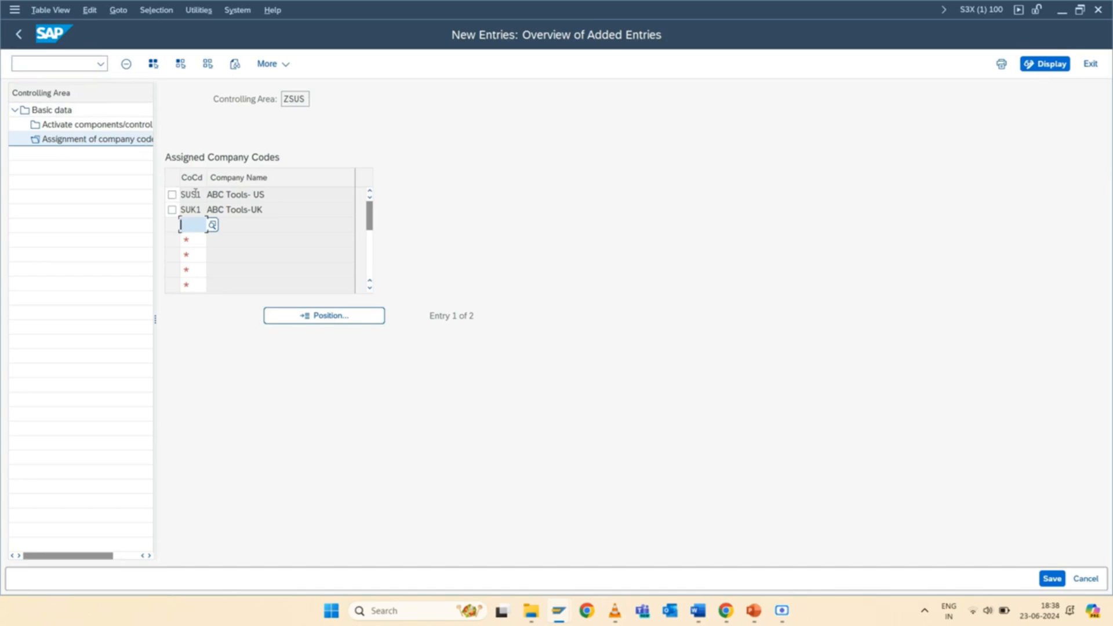
Leave the company code assignment and open the Maintain Number Ranges for Controlling Documents activity in the IMG.
{"action": "left_click", "coordinate": [20, 36]}
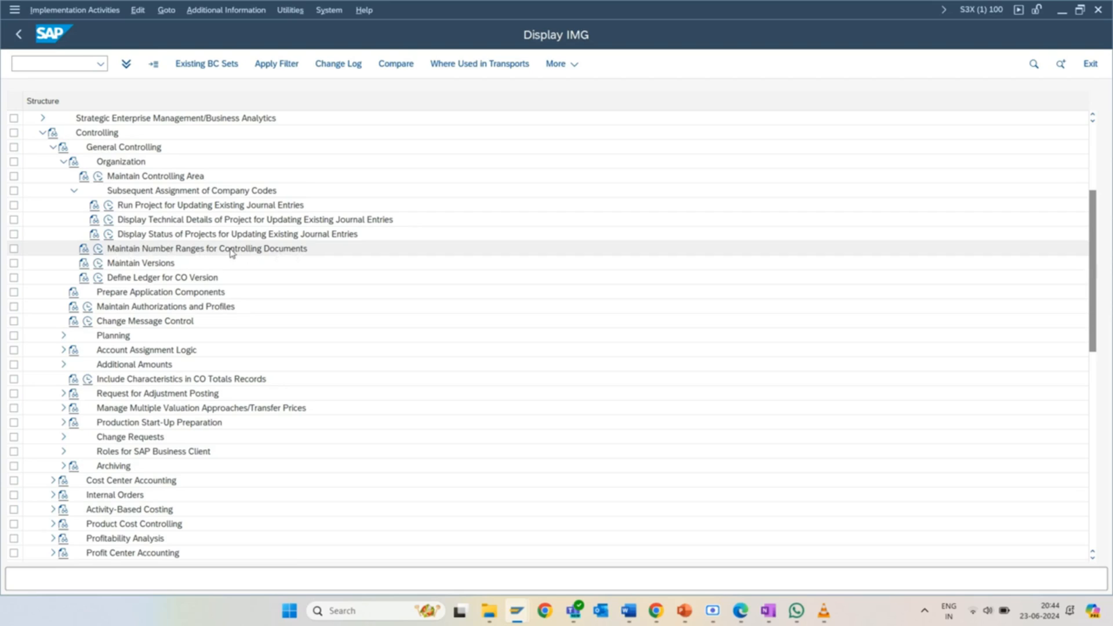
{"action": "left_click", "coordinate": [98, 249]}
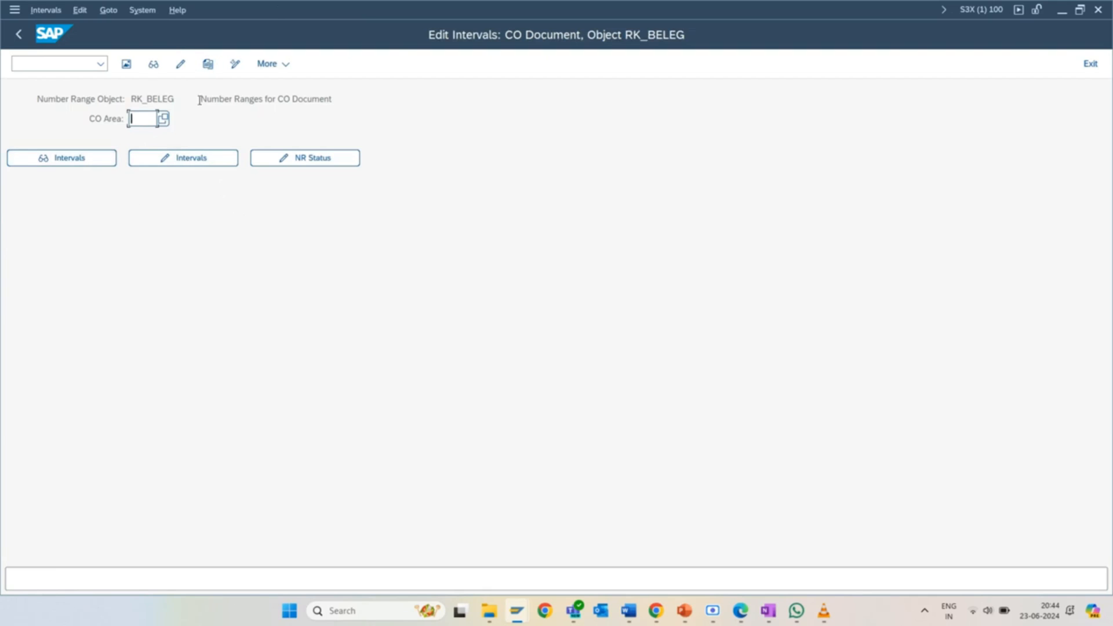
{"action": "type", "text": "zsuz"}
{"action": "left_click", "coordinate": [182, 160]}
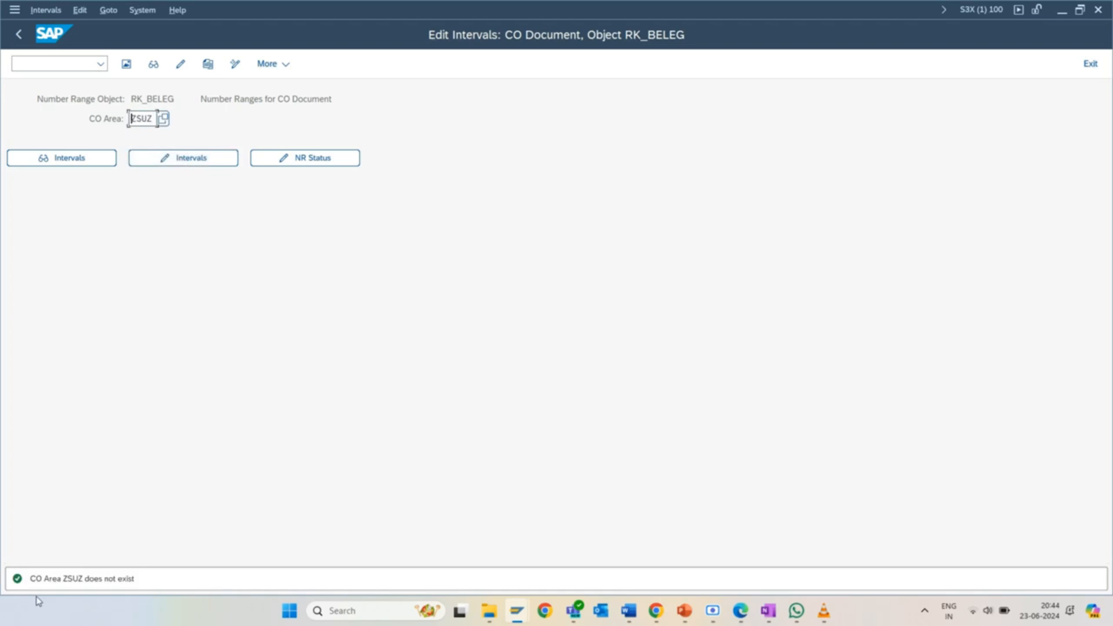
{"action": "key", "text": "shift+End"}
{"action": "key", "text": "Delete"}
Copy the CO document number range intervals from controlling area 0001 to ZSUS and confirm the number range transport notice.
{"action": "left_click", "coordinate": [207, 64]}
{"action": "type", "text": "000"}
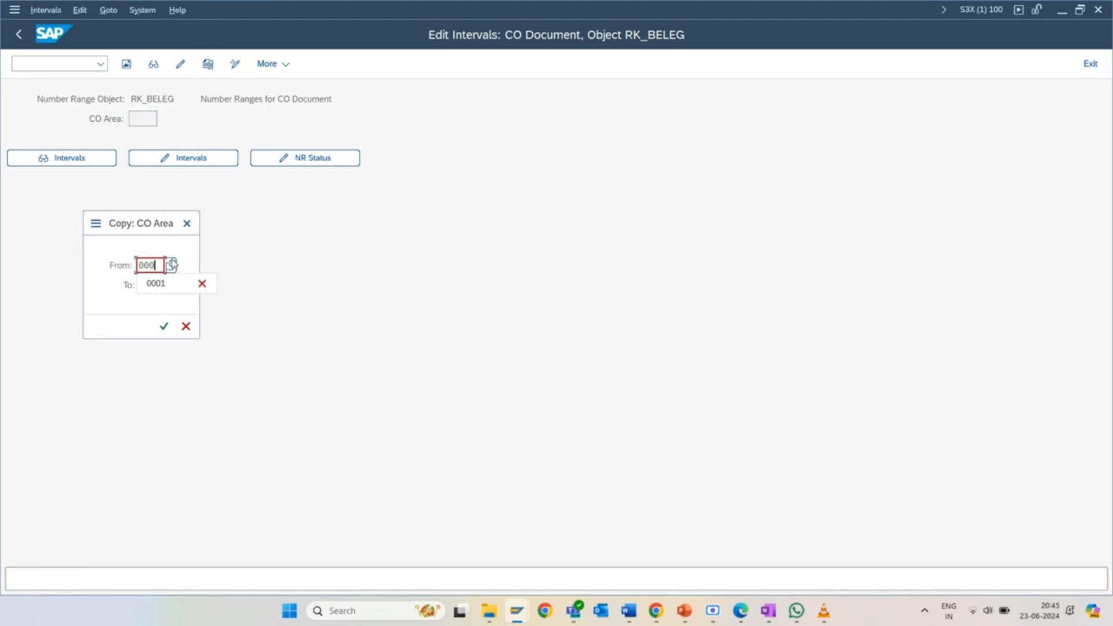
{"action": "left_click", "coordinate": [155, 287]}
{"action": "left_click", "coordinate": [162, 284]}
{"action": "type", "text": "zsus"}
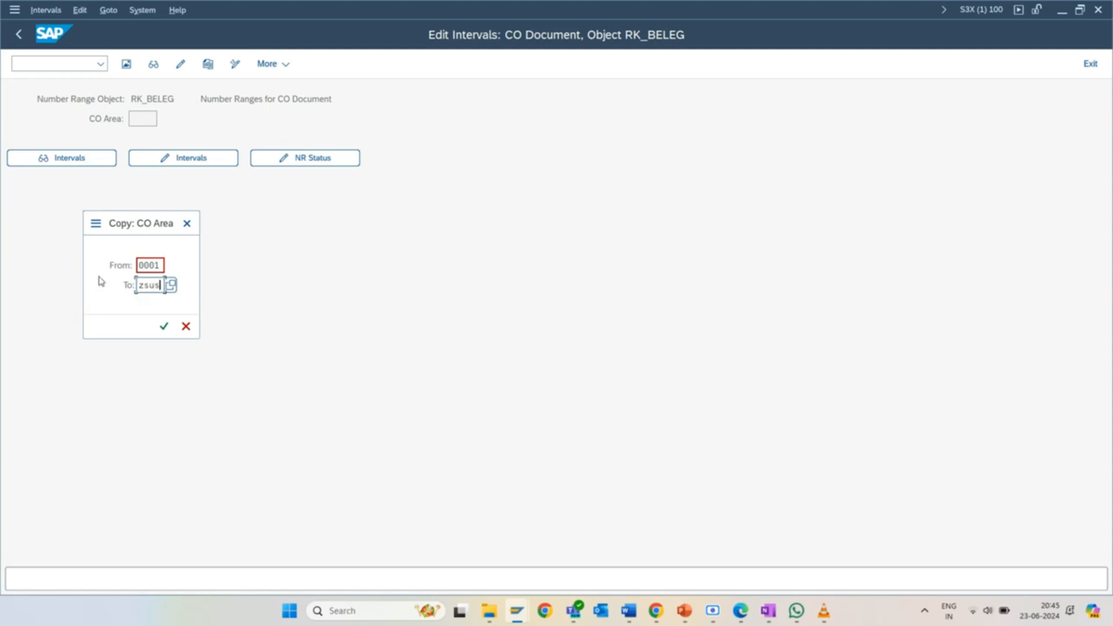
{"action": "left_click", "coordinate": [164, 326]}
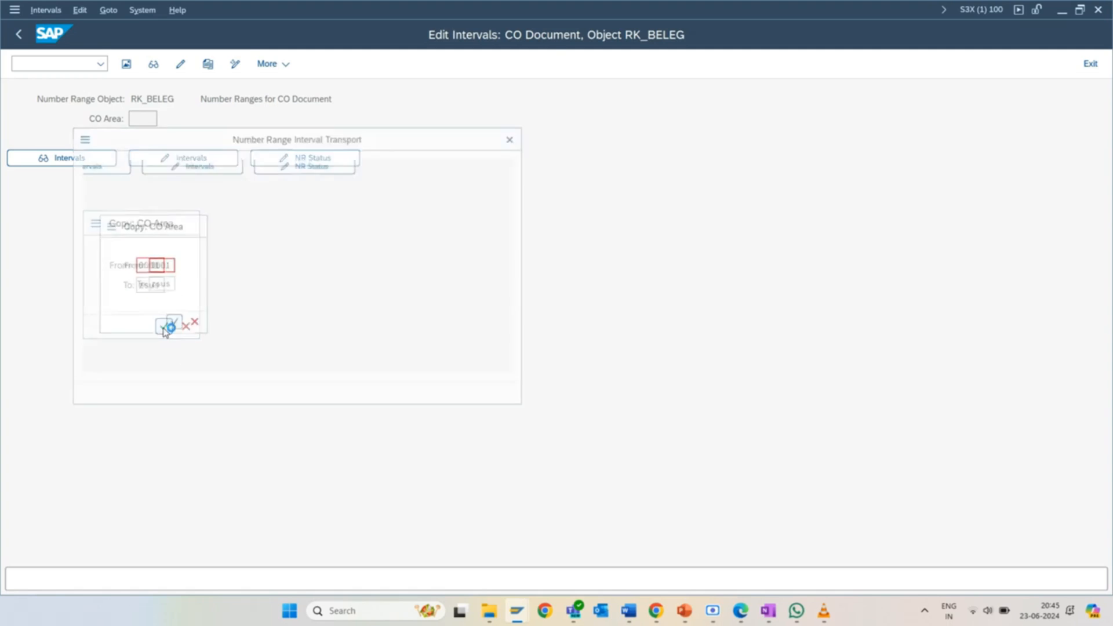
{"action": "left_click", "coordinate": [460, 403]}
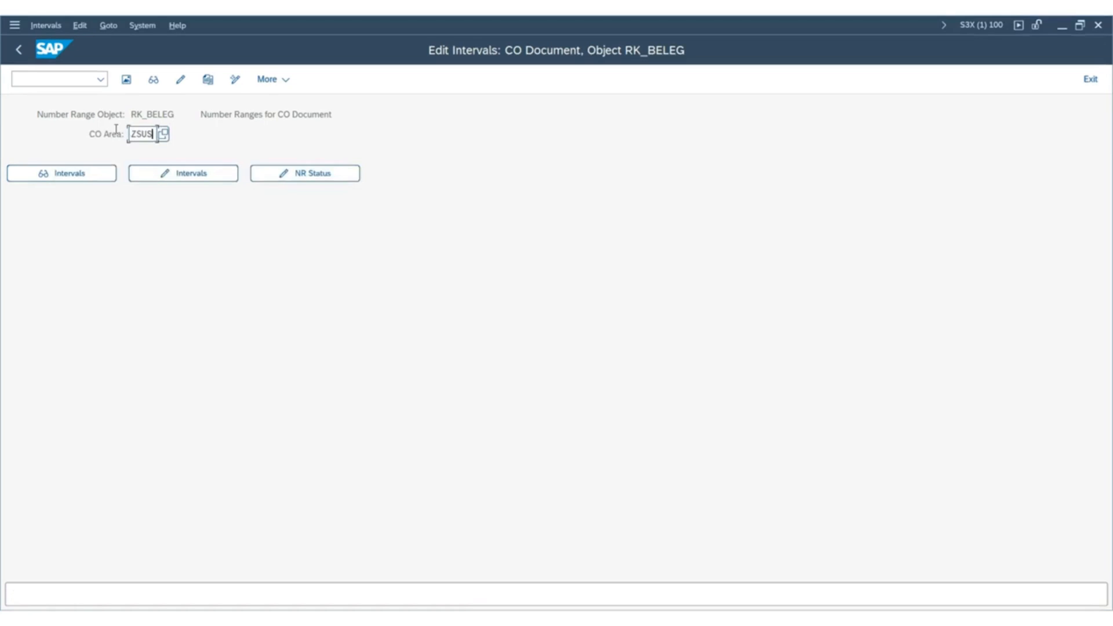
Review the number range intervals of controlling area ZSUS and return to the IMG structure.
{"action": "left_click", "coordinate": [164, 174]}
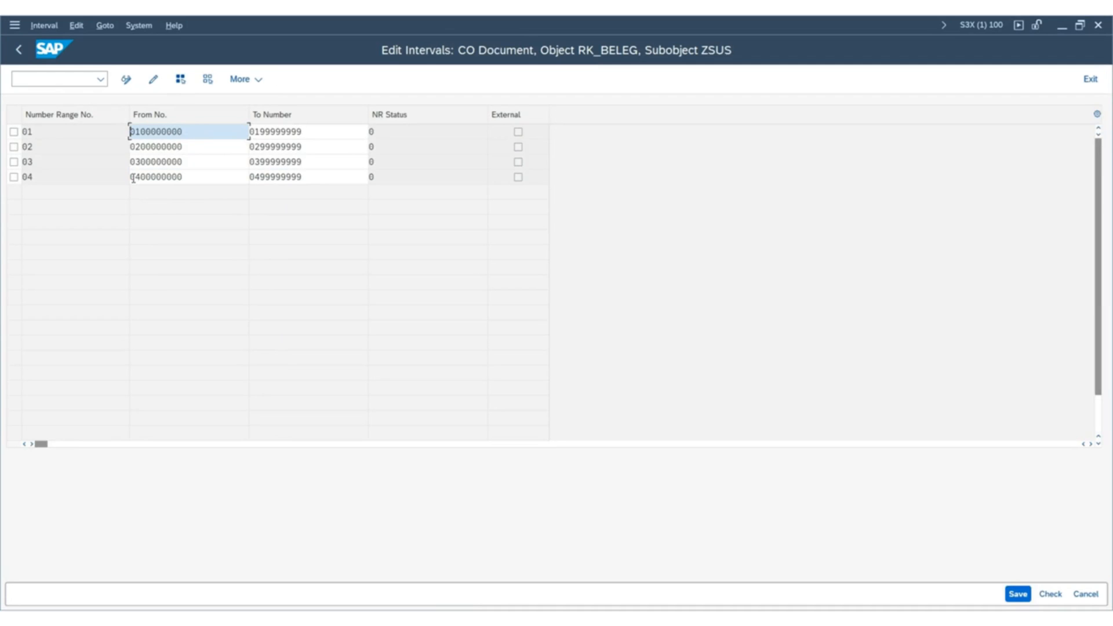
{"action": "left_click", "coordinate": [19, 50]}
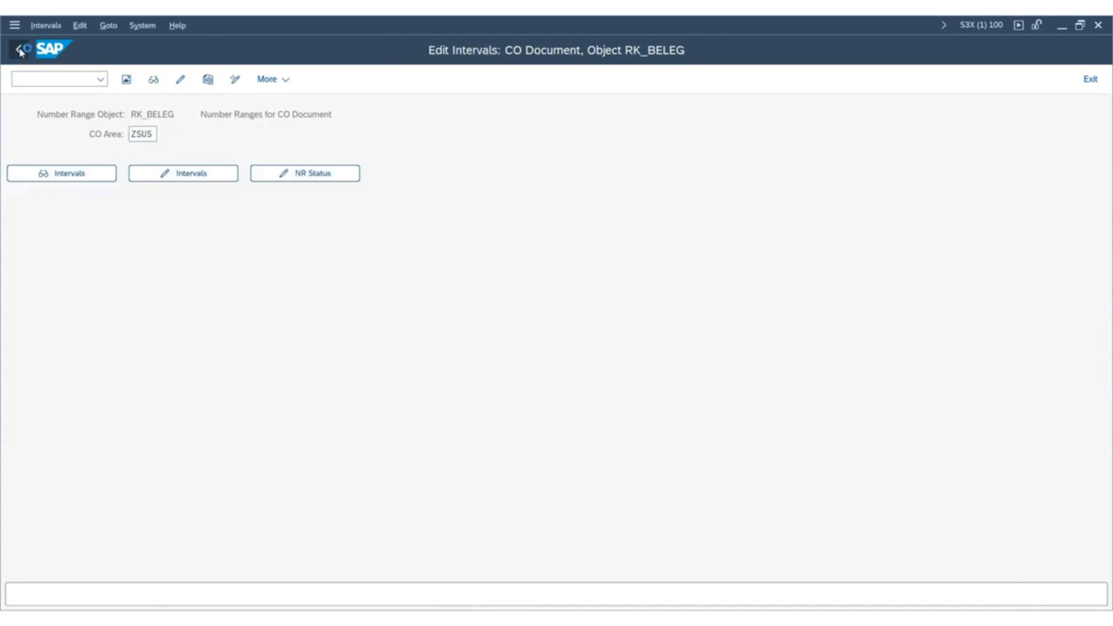
{"action": "left_click", "coordinate": [20, 51]}
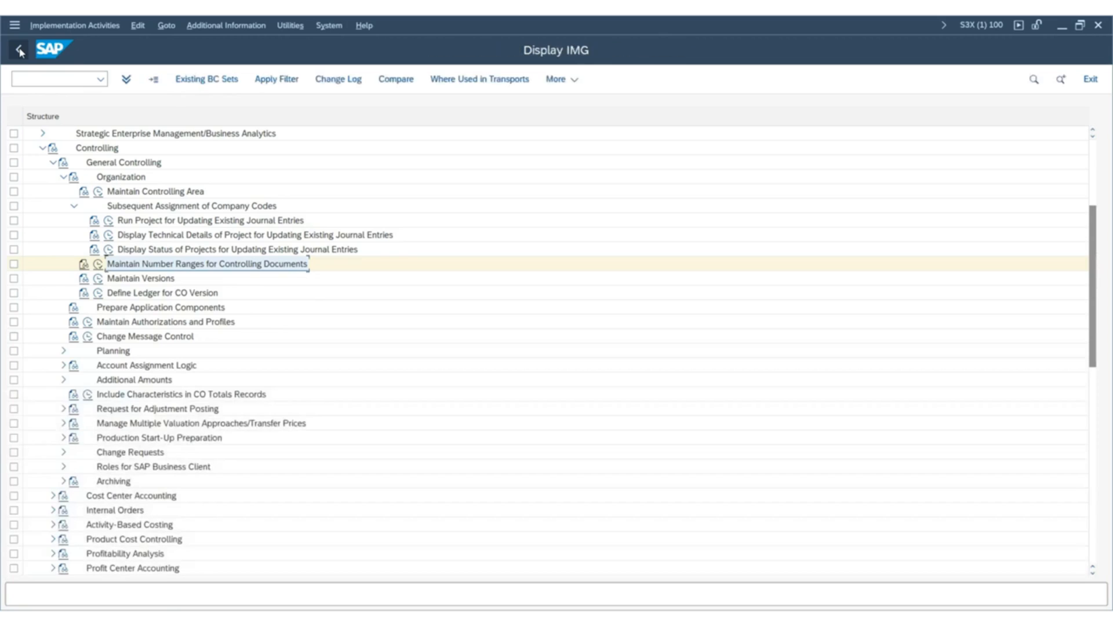
Open the Maintain Versions activity, widen the dialog structure and select version 0 (Plan/actual version).
{"action": "left_click", "coordinate": [99, 279]}
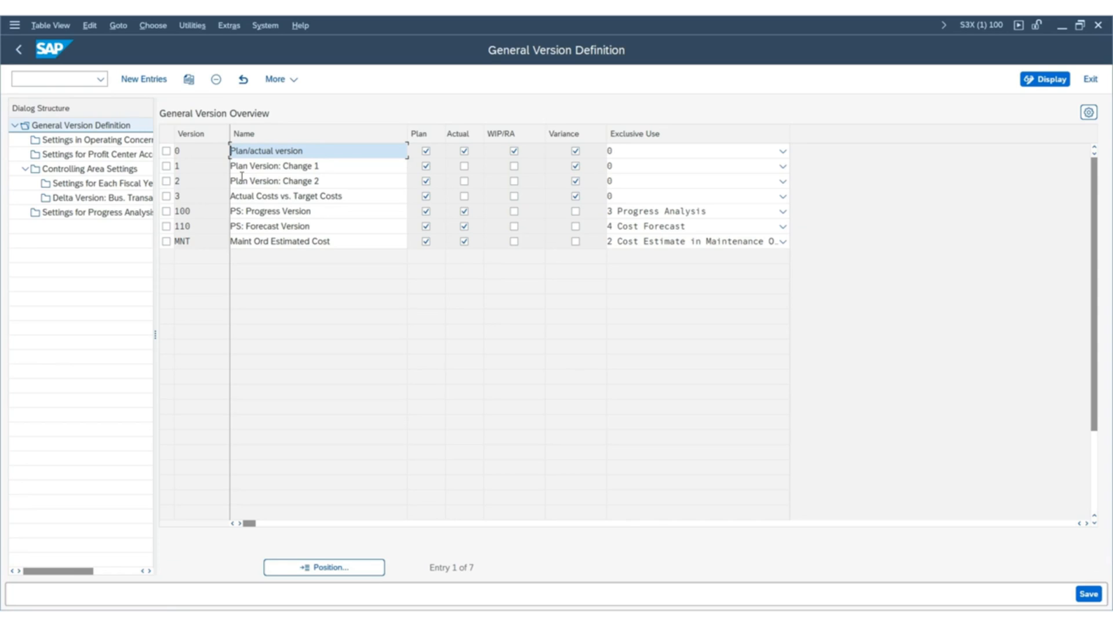
{"action": "left_click", "coordinate": [166, 151]}
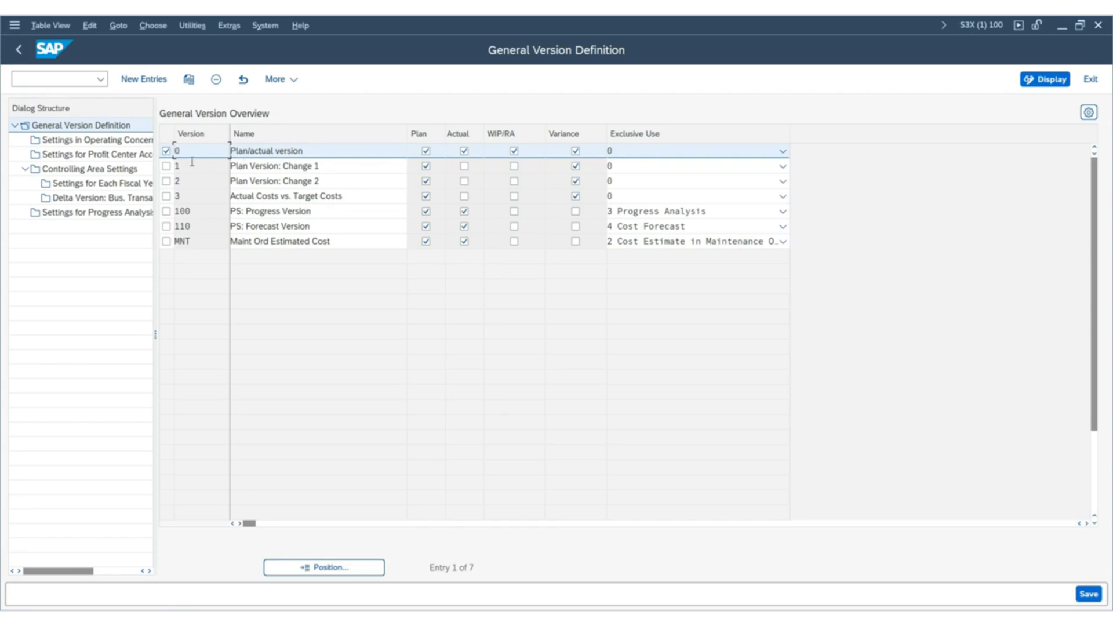
{"action": "left_click_drag", "start_coordinate": [155, 152], "coordinate": [273, 194]}
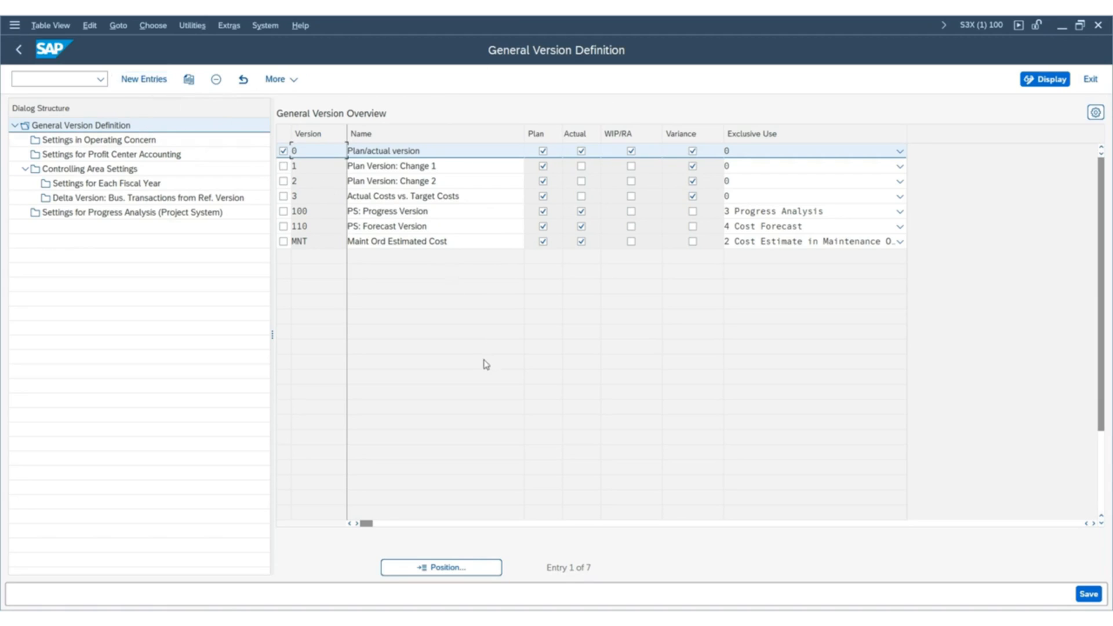
{"action": "left_click", "coordinate": [284, 151]}
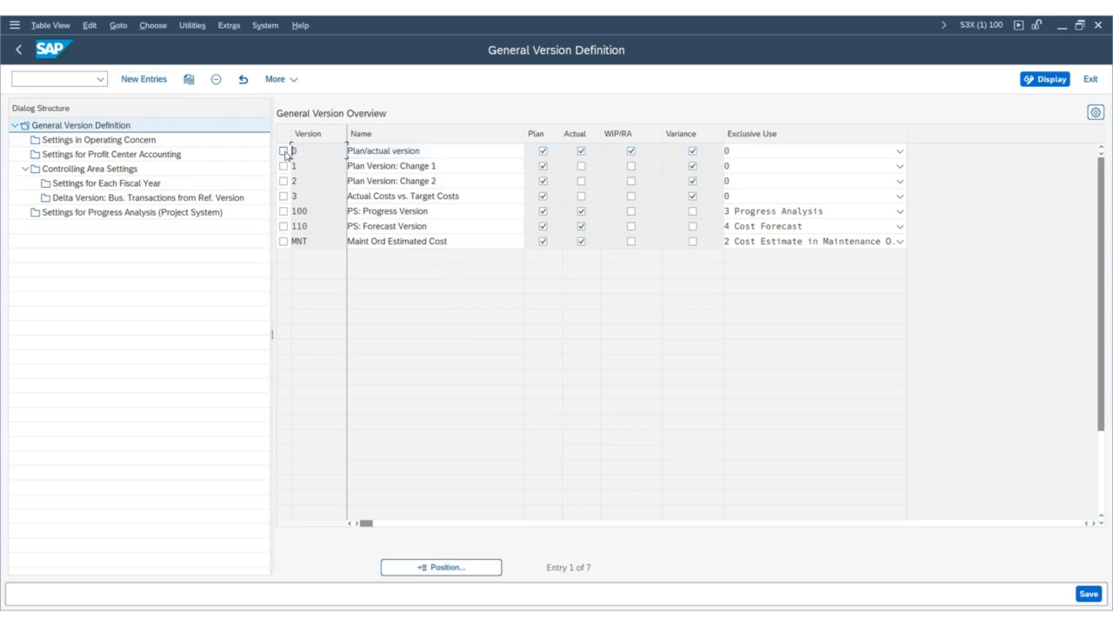
{"action": "left_click", "coordinate": [284, 152]}
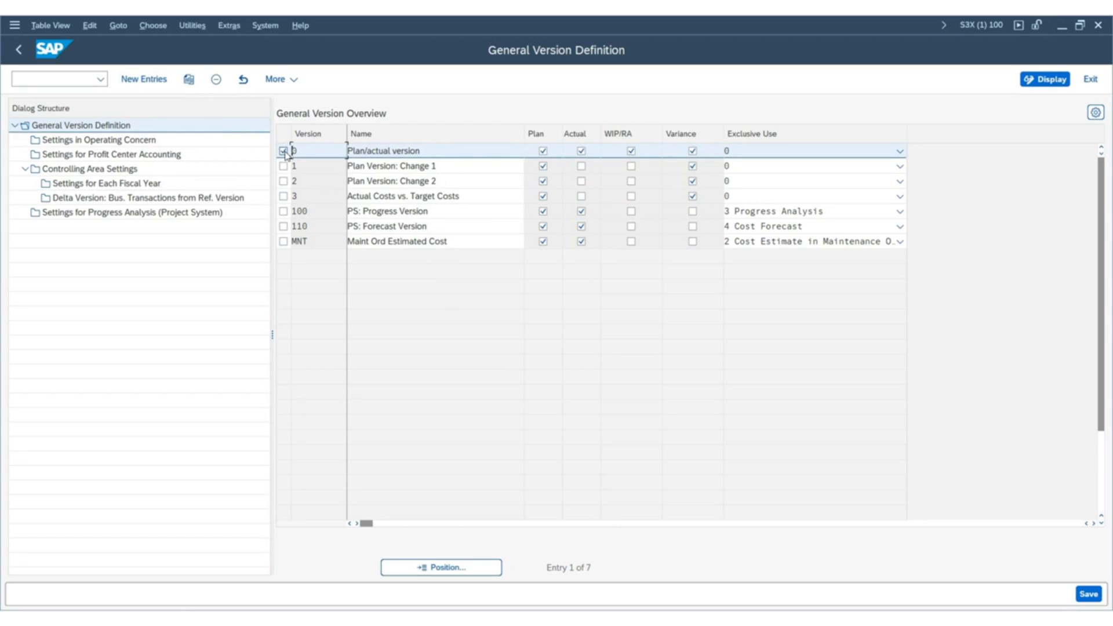
Open the Settings for Each Fiscal Year of version 0 with controlling area ZSUS as the work area.
{"action": "double_click", "coordinate": [115, 188]}
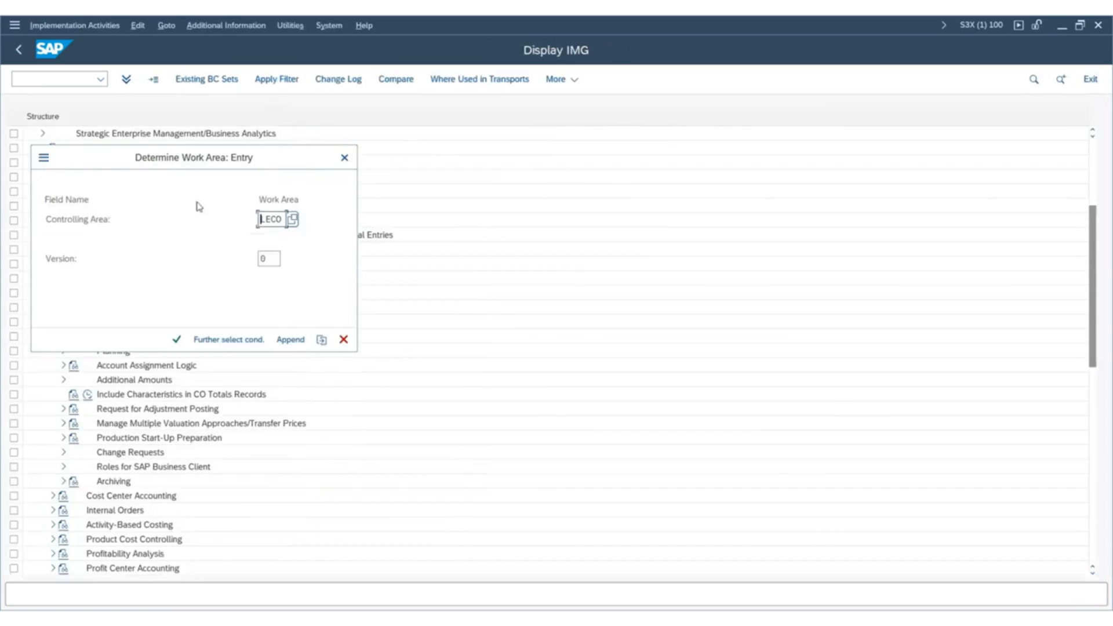
{"action": "key", "text": "shift+End"}
{"action": "type", "text": "zsus"}
{"action": "left_click", "coordinate": [268, 259]}
{"action": "left_click", "coordinate": [175, 341]}
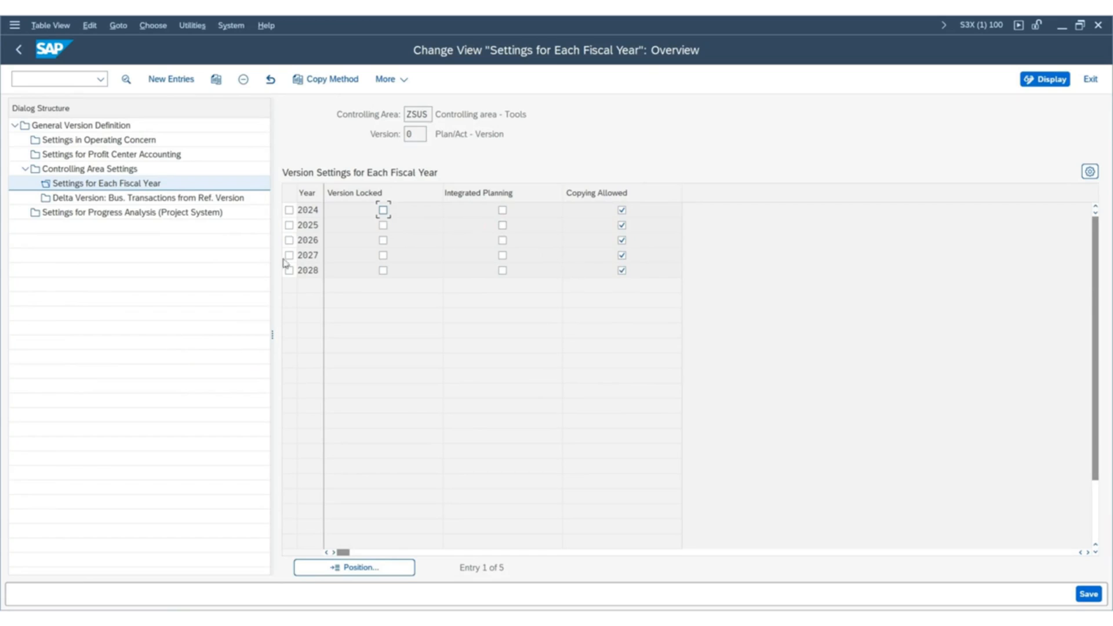
Examine the fiscal years maintained for version 0 in ZSUS and return to the General Version Definition.
{"action": "left_click", "coordinate": [309, 211]}
{"action": "double_click", "coordinate": [417, 134]}
{"action": "left_click", "coordinate": [302, 223]}
{"action": "left_click", "coordinate": [310, 243]}
{"action": "left_click_drag", "start_coordinate": [309, 270], "coordinate": [295, 274]}
{"action": "double_click", "coordinate": [82, 125]}
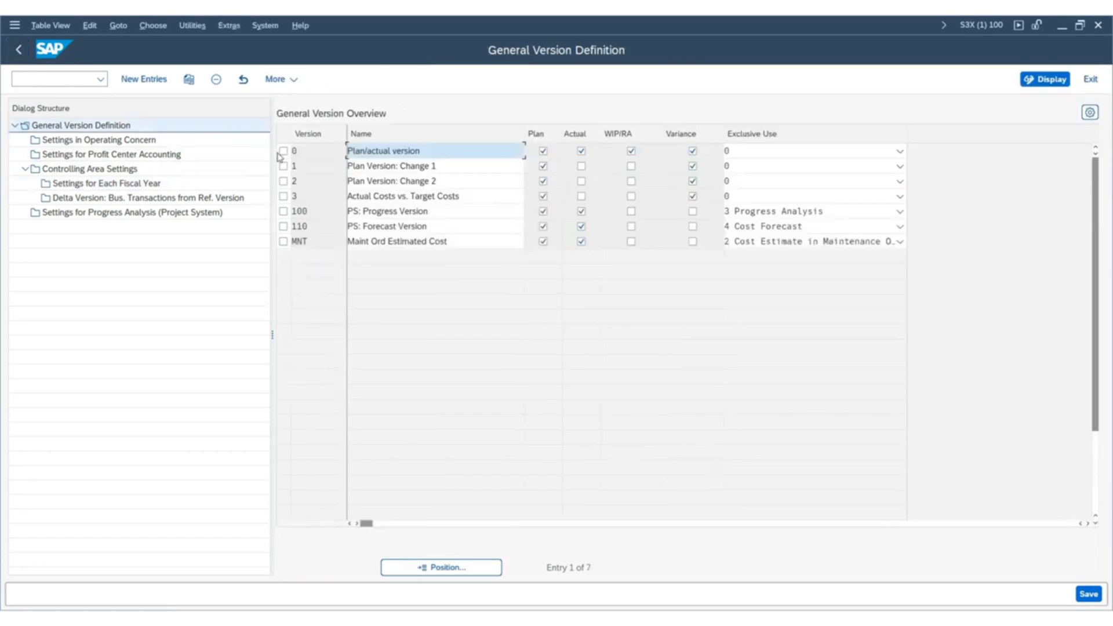
Select version 0 again and open its Settings for Profit Center Accounting.
{"action": "left_click", "coordinate": [283, 150]}
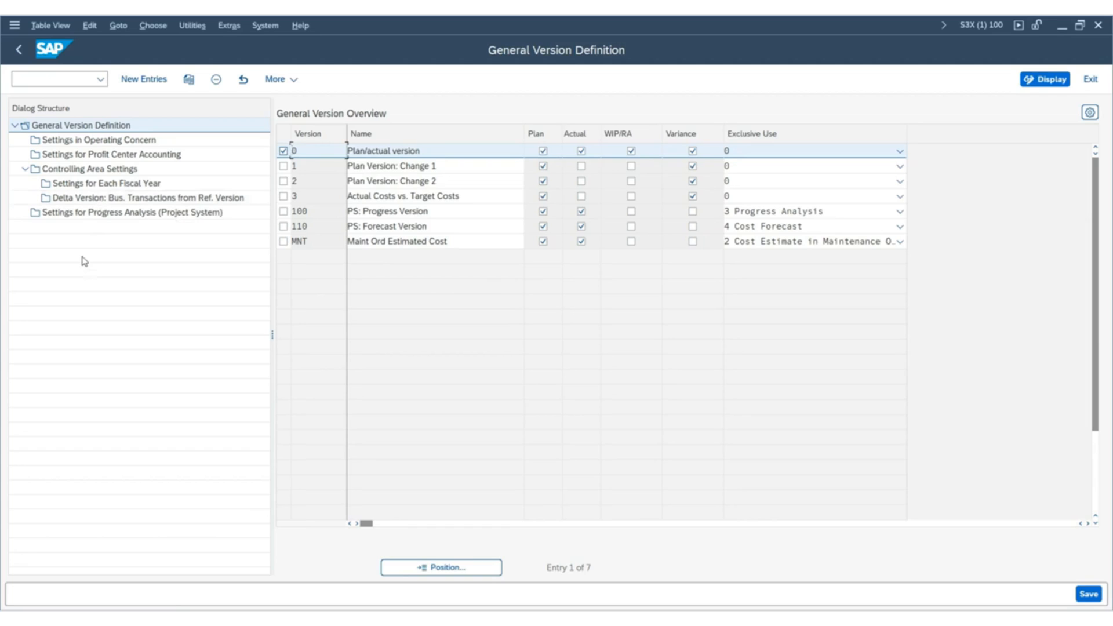
{"action": "left_click", "coordinate": [88, 154]}
{"action": "double_click", "coordinate": [88, 154]}
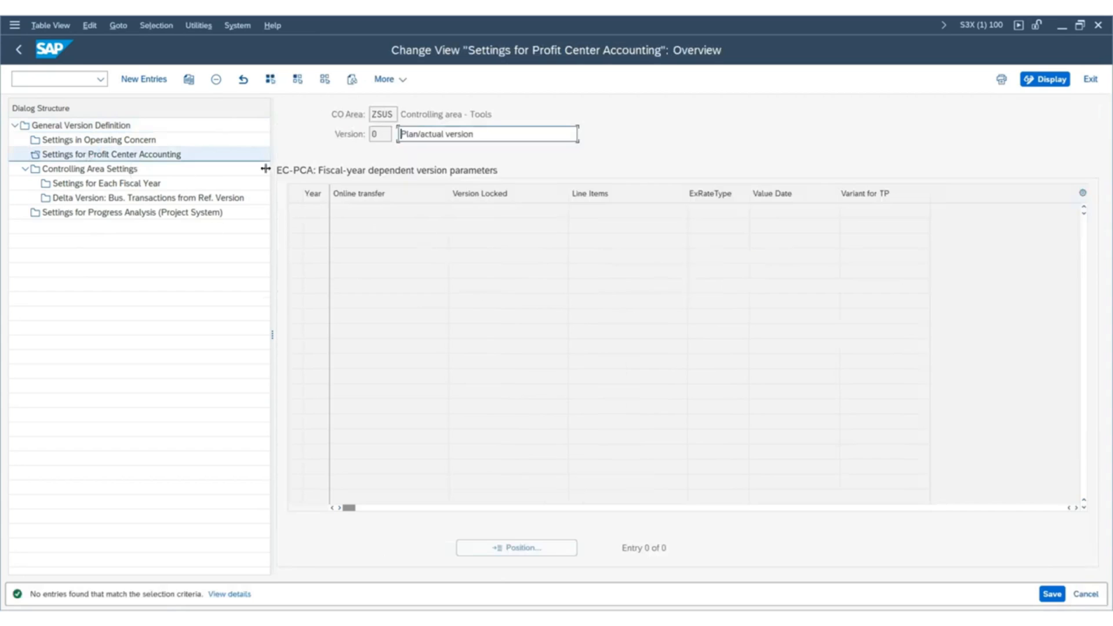
Add a new profit center accounting entry for year 2024 with Online transfer and Line Items activated.
{"action": "left_click", "coordinate": [142, 84]}
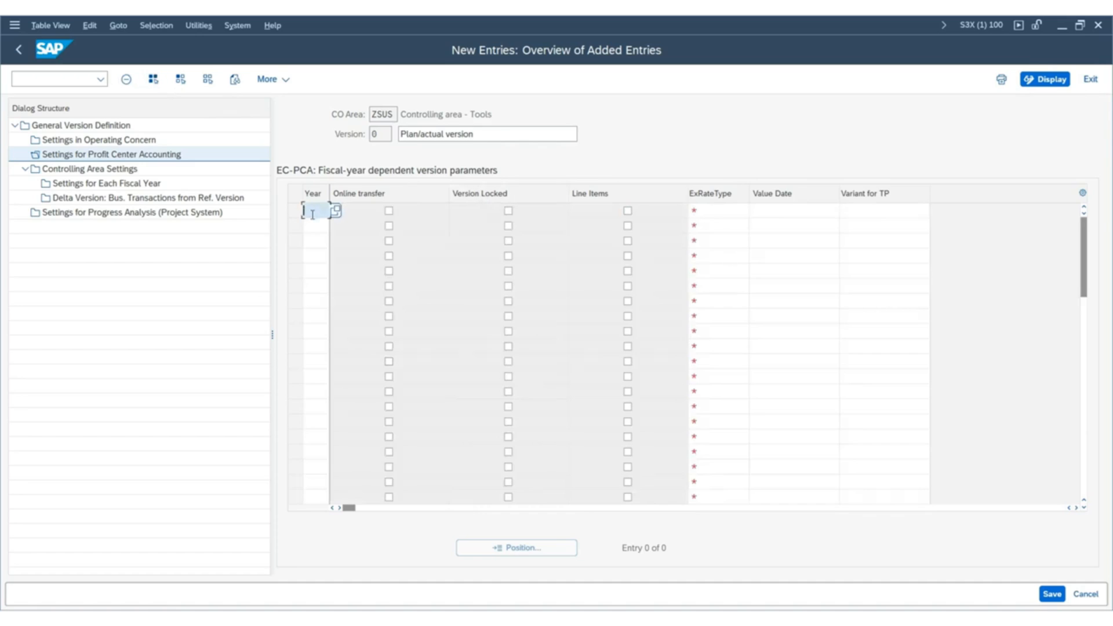
{"action": "type", "text": "2"}
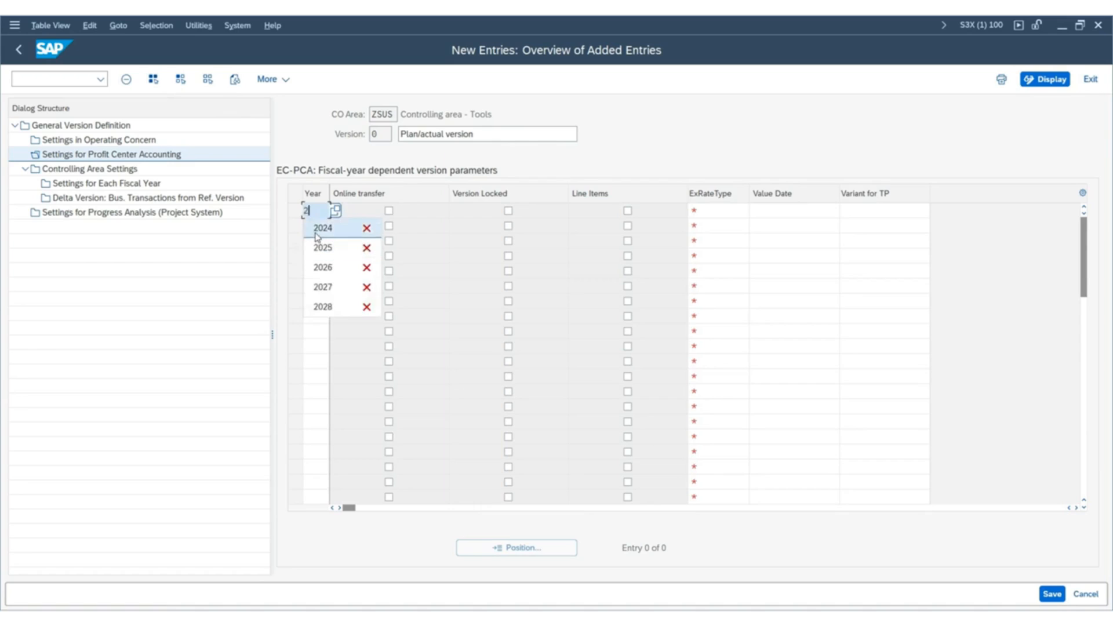
{"action": "left_click", "coordinate": [315, 233]}
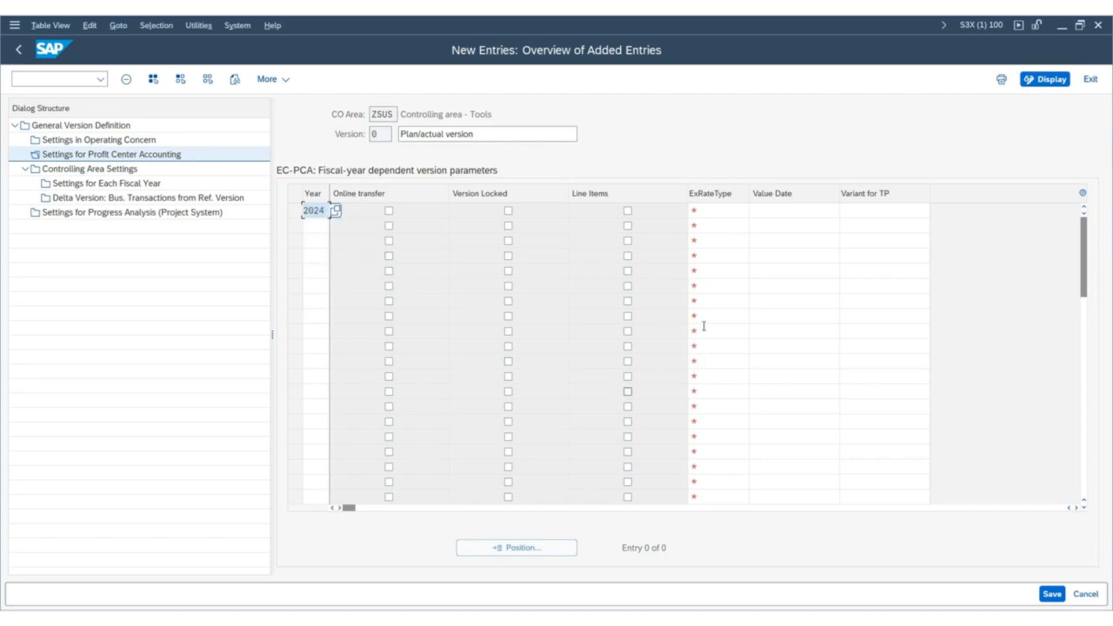
{"action": "left_click", "coordinate": [388, 212]}
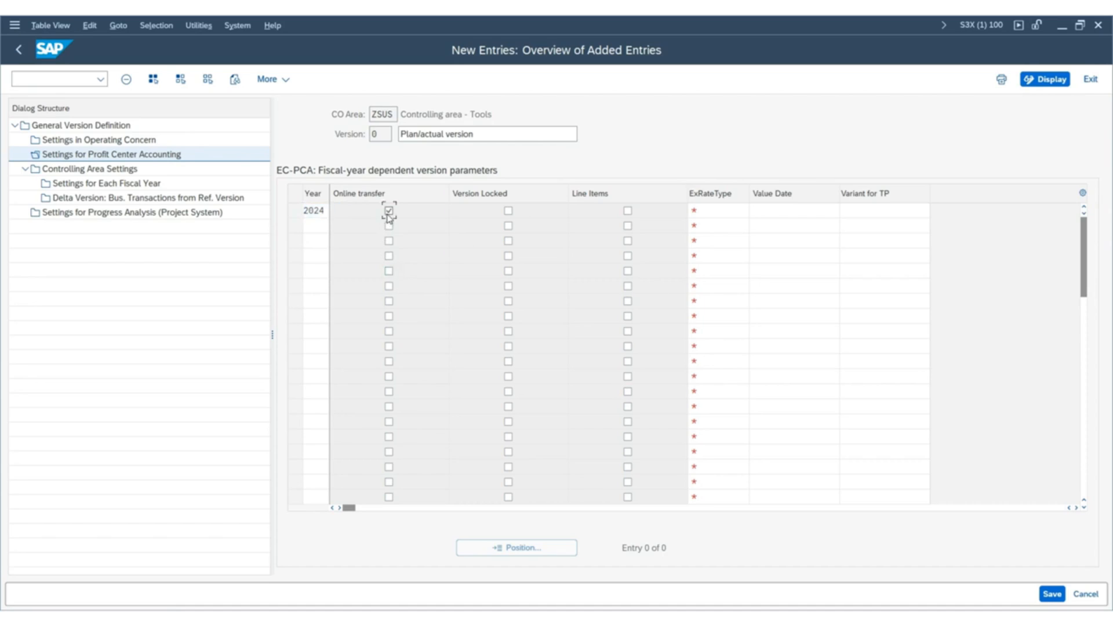
{"action": "left_click", "coordinate": [627, 211]}
Look up the exchange rate types and assign M (Standard translation at average rate) to the 2024 entry.
{"action": "left_click", "coordinate": [737, 211]}
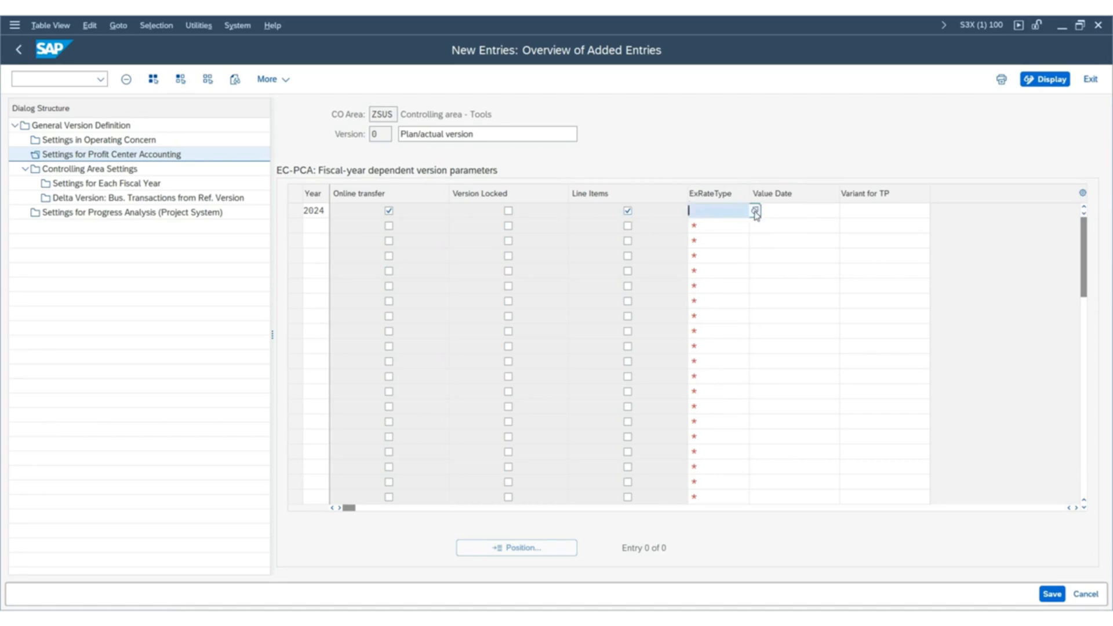
{"action": "left_click", "coordinate": [755, 212]}
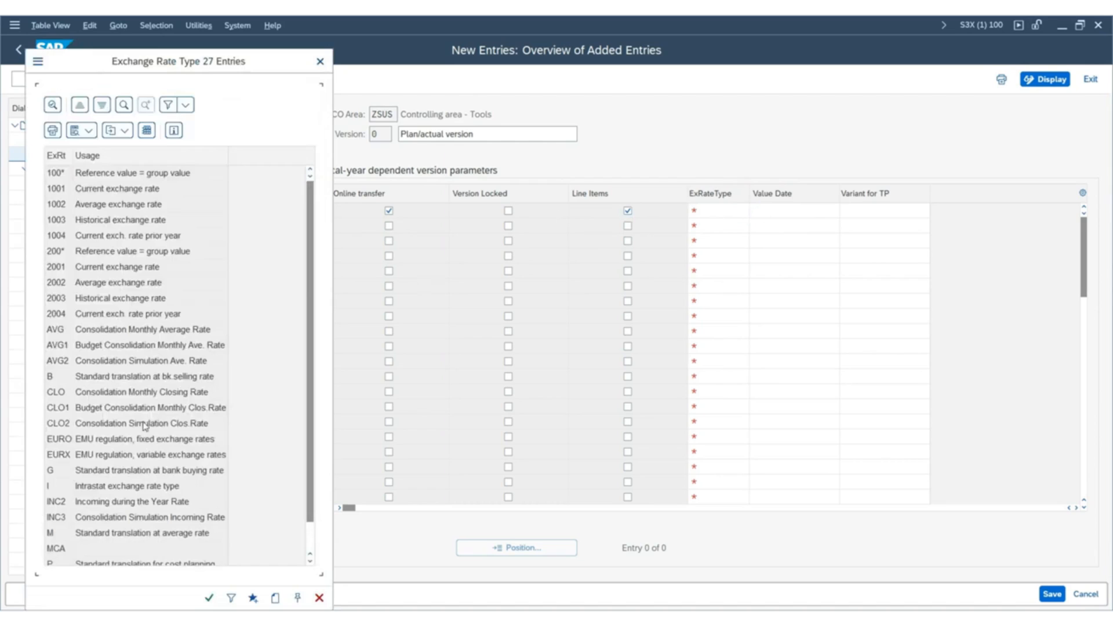
{"action": "scroll", "coordinate": [117, 432], "scroll_direction": "down", "scroll_amount": 2}
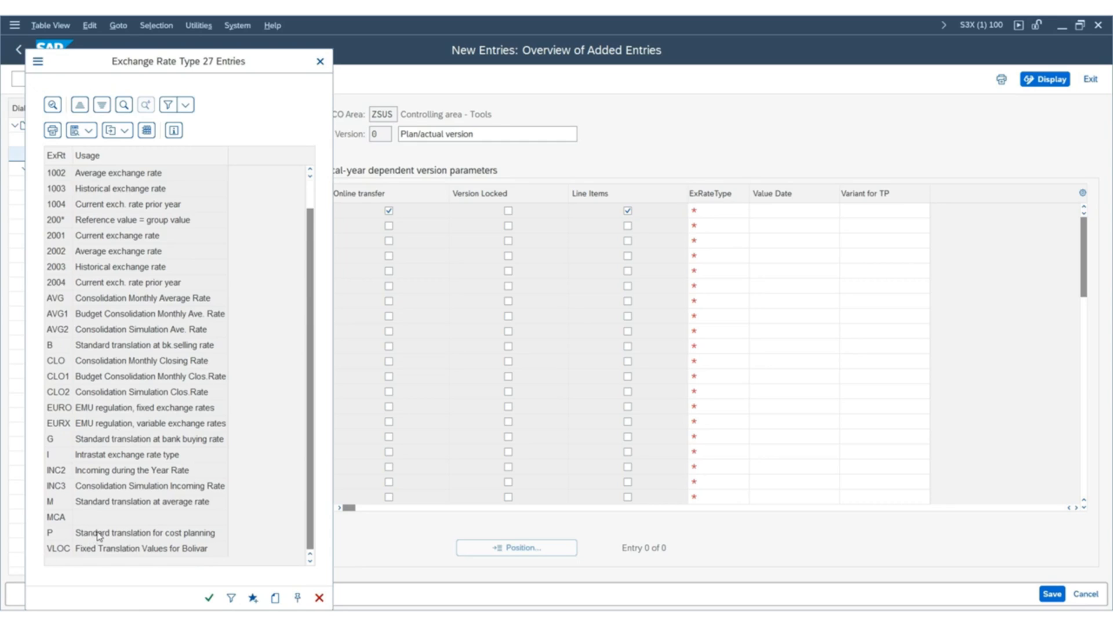
{"action": "left_click_drag", "start_coordinate": [259, 67], "coordinate": [909, 80]}
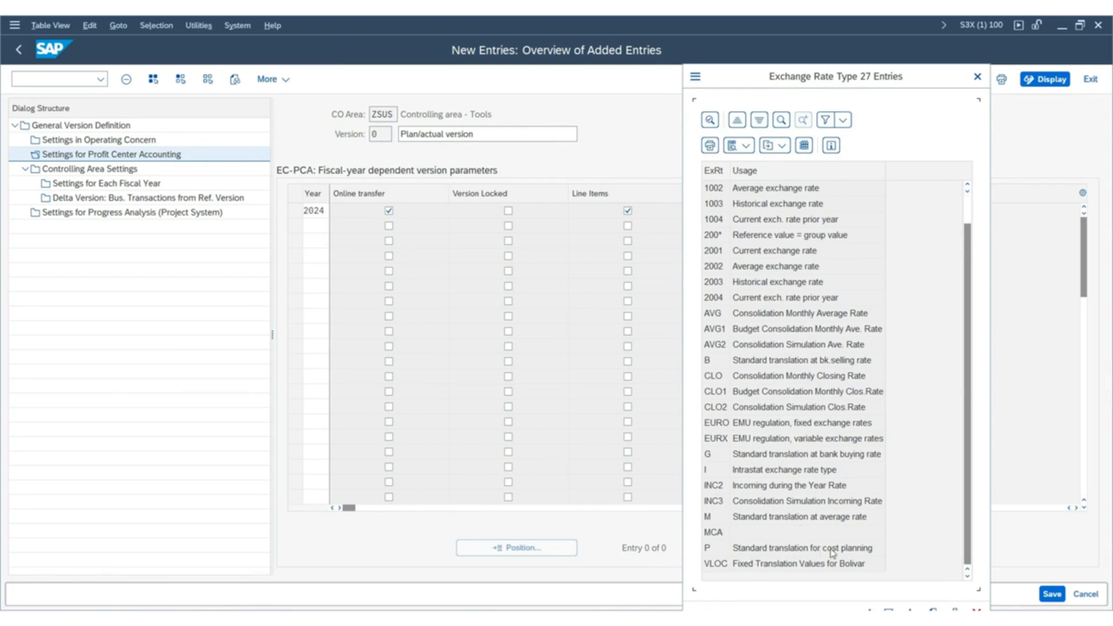
{"action": "left_click", "coordinate": [756, 521]}
{"action": "double_click", "coordinate": [756, 520]}
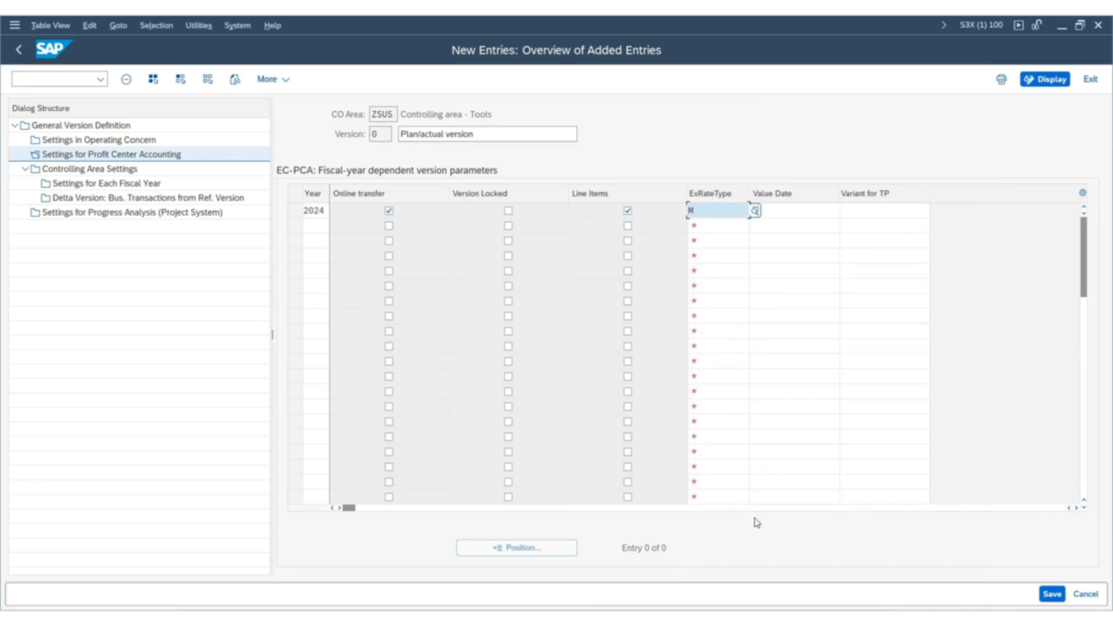
Add an entry for year 2025 with Online transfer and Line Items activated and exchange rate type M.
{"action": "left_click", "coordinate": [311, 228]}
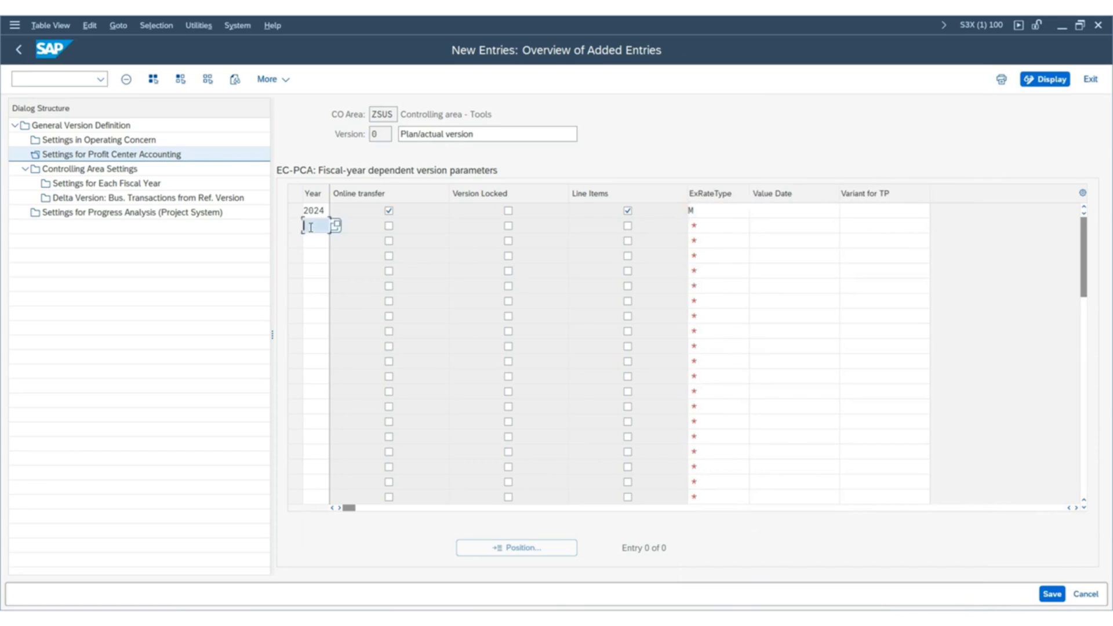
{"action": "type", "text": "2"}
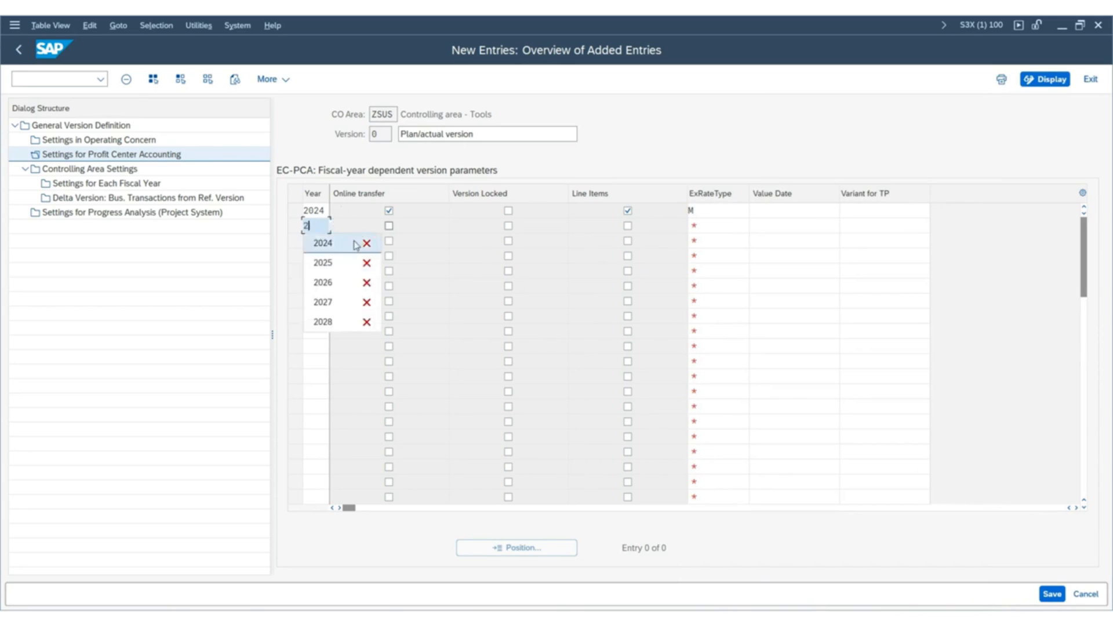
{"action": "left_click", "coordinate": [314, 262]}
{"action": "left_click", "coordinate": [388, 226]}
{"action": "left_click", "coordinate": [627, 225]}
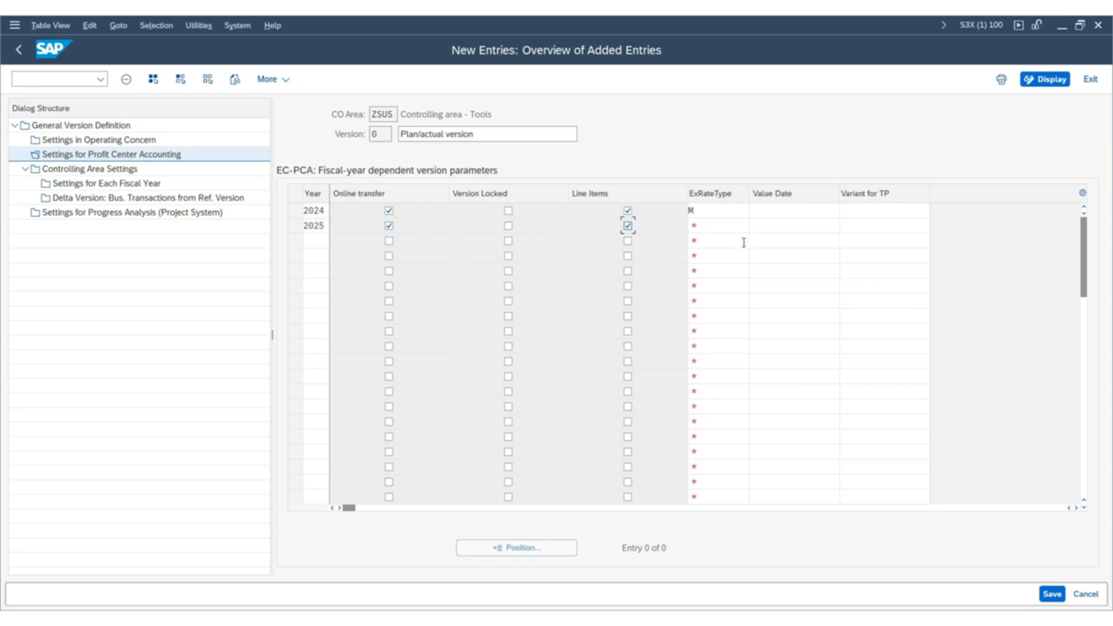
{"action": "left_click", "coordinate": [725, 223]}
{"action": "key", "text": "Caps_Lock"}
{"action": "type", "text": "M"}
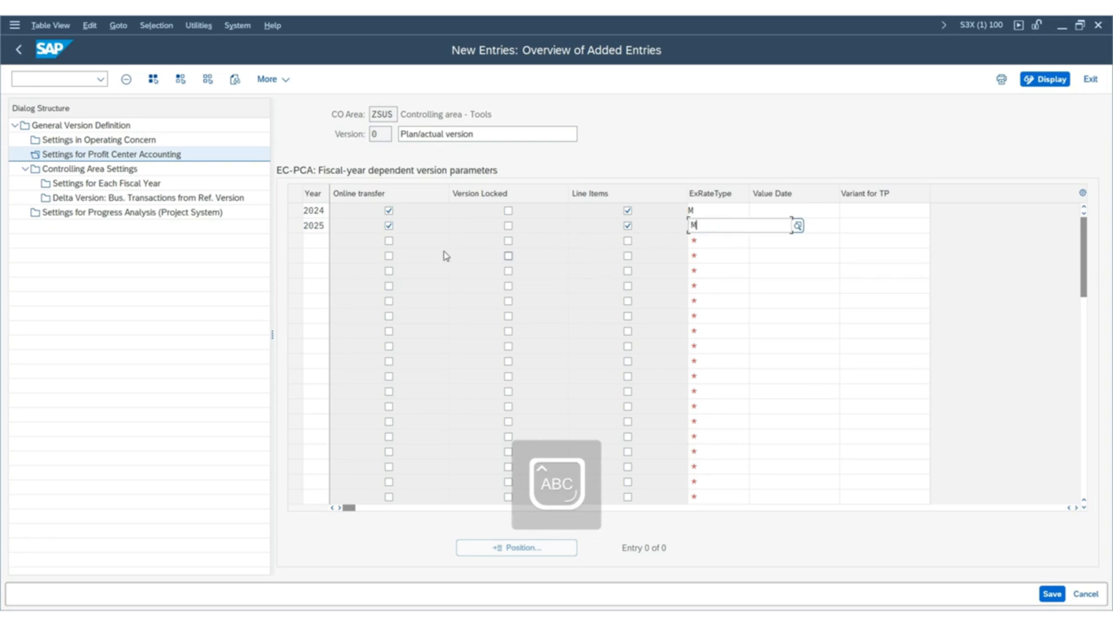
Add entries for the years 2026, 2027 and 2028 below 2025.
{"action": "left_click", "coordinate": [321, 239]}
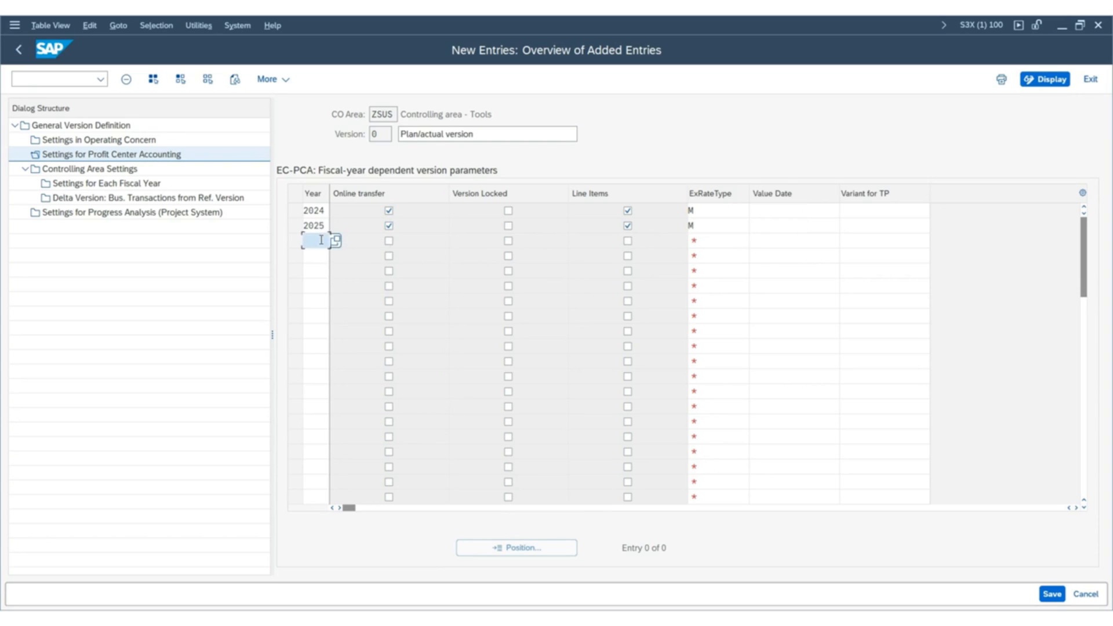
{"action": "type", "text": "2"}
{"action": "left_click", "coordinate": [323, 297]}
{"action": "left_click", "coordinate": [318, 260]}
{"action": "type", "text": "2"}
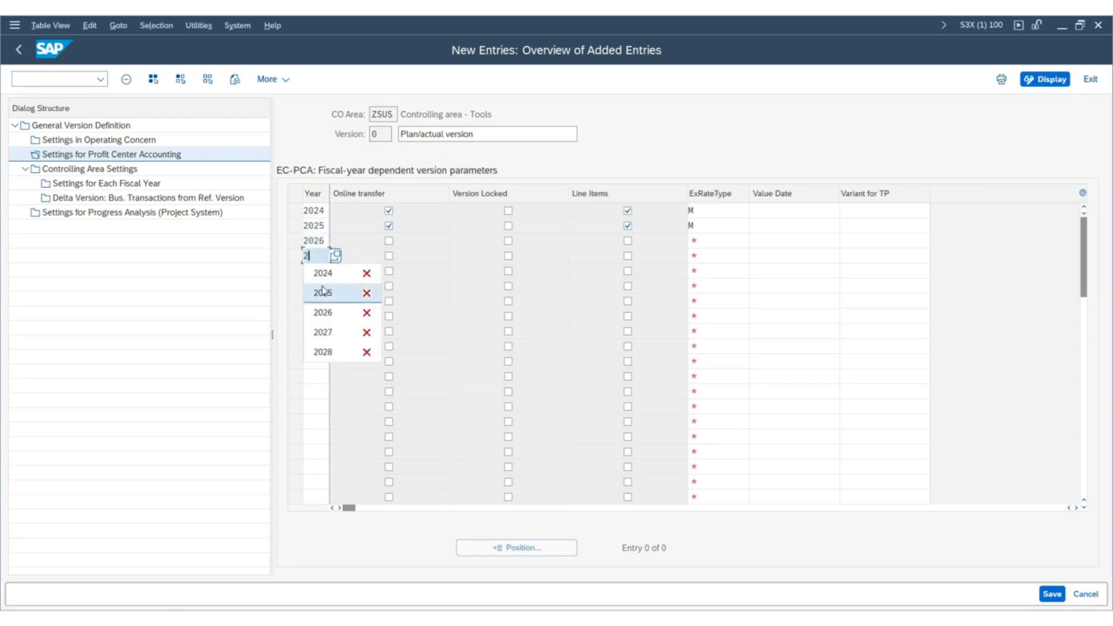
{"action": "left_click", "coordinate": [323, 331]}
{"action": "left_click", "coordinate": [316, 274]}
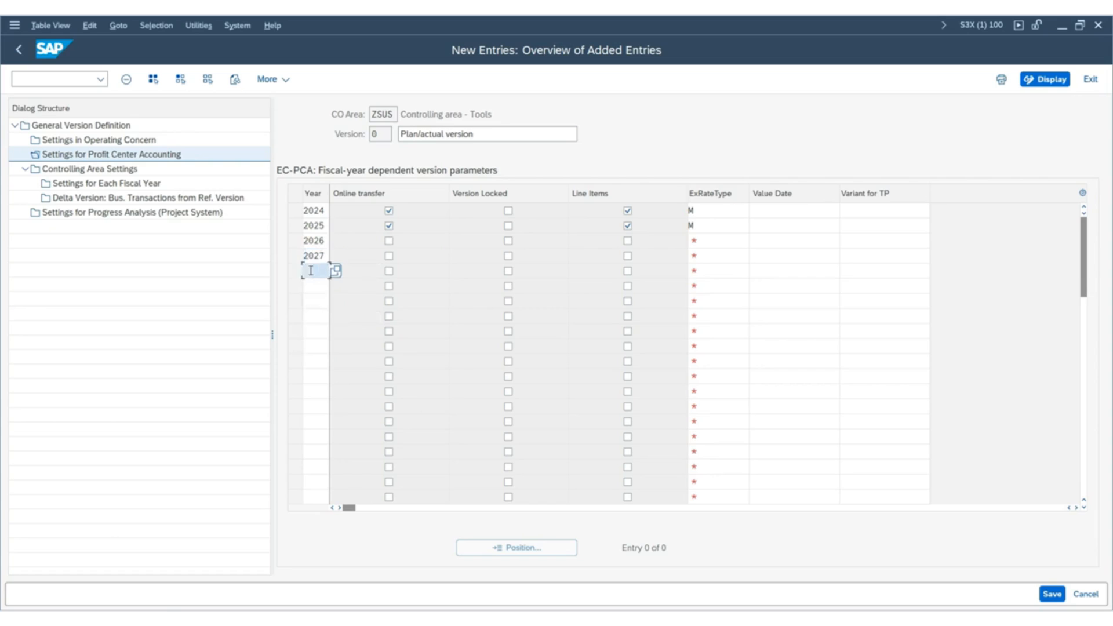
{"action": "type", "text": "2"}
{"action": "left_click", "coordinate": [323, 367]}
Activate Online transfer and Line Items for the years 2026, 2027 and 2028.
{"action": "left_click", "coordinate": [388, 240]}
{"action": "left_click", "coordinate": [388, 256]}
{"action": "left_click", "coordinate": [388, 271]}
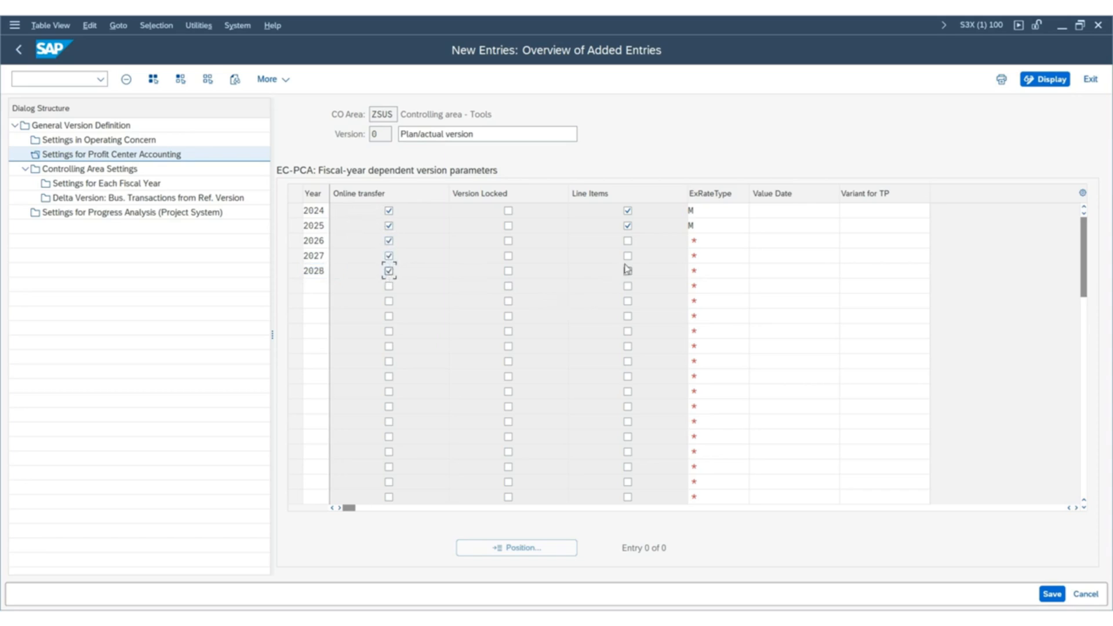
{"action": "left_click", "coordinate": [627, 241]}
{"action": "left_click", "coordinate": [627, 256]}
{"action": "left_click", "coordinate": [628, 270]}
Assign exchange rate type M to the entries for the years 2026, 2027 and 2028.
{"action": "left_click", "coordinate": [704, 241]}
{"action": "type", "text": "2"}
{"action": "left_click", "coordinate": [702, 258]}
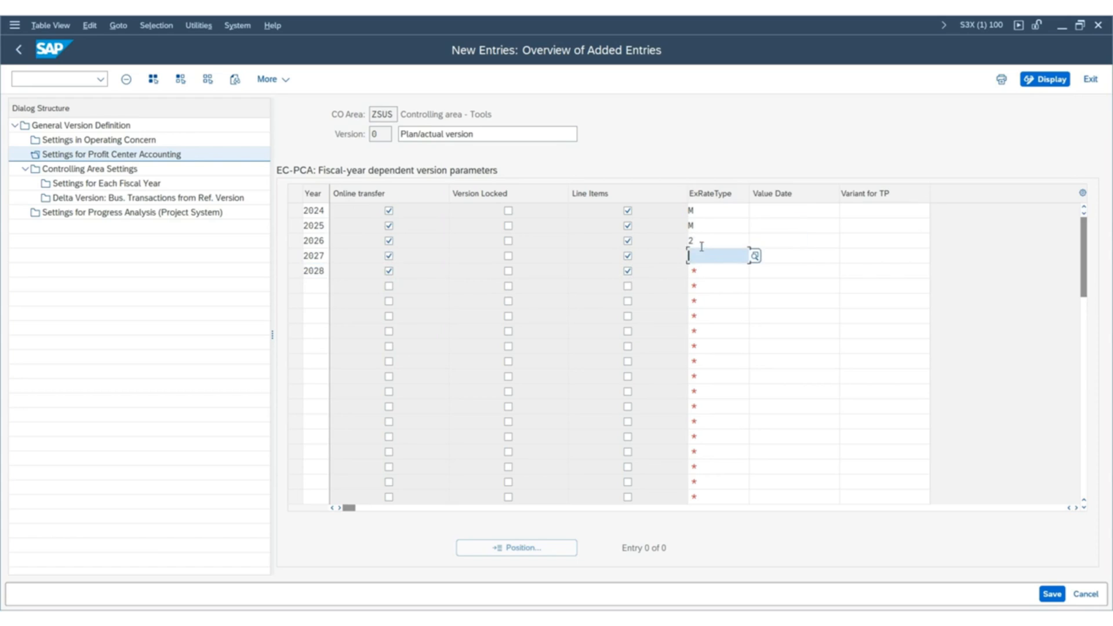
{"action": "left_click", "coordinate": [701, 241]}
{"action": "type", "text": "M"}
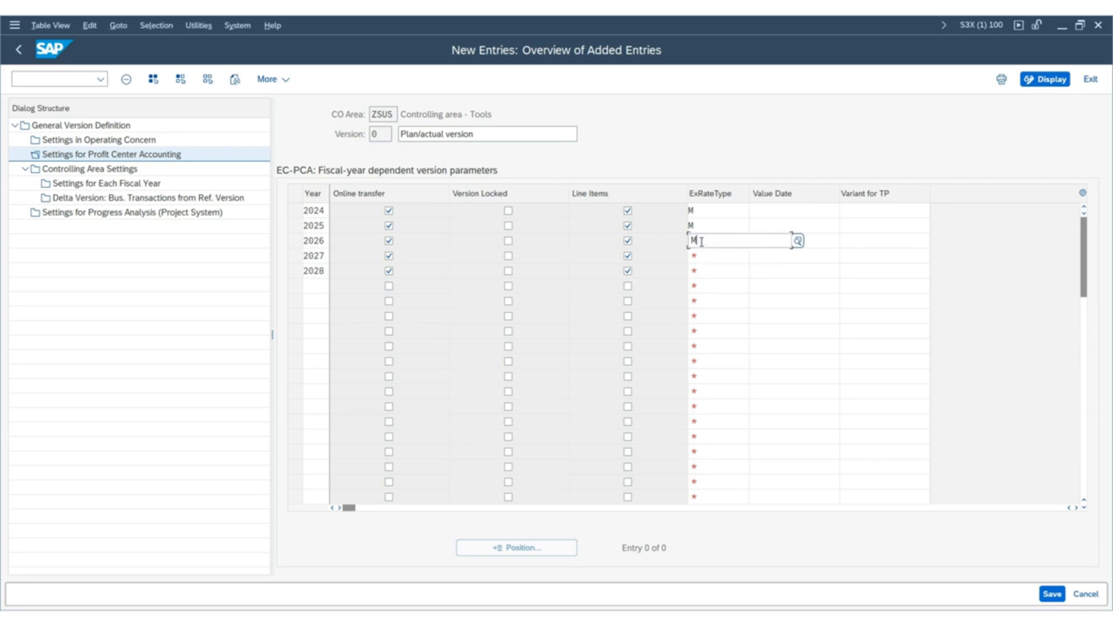
{"action": "left_click", "coordinate": [718, 259]}
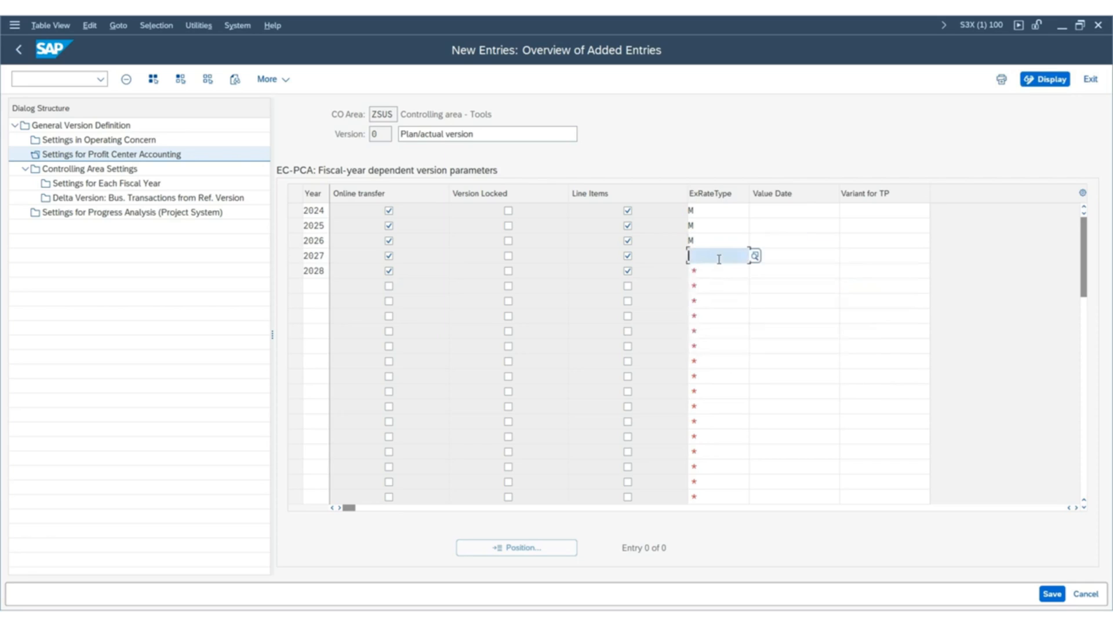
{"action": "type", "text": "M"}
{"action": "left_click", "coordinate": [714, 270]}
{"action": "type", "text": "M"}
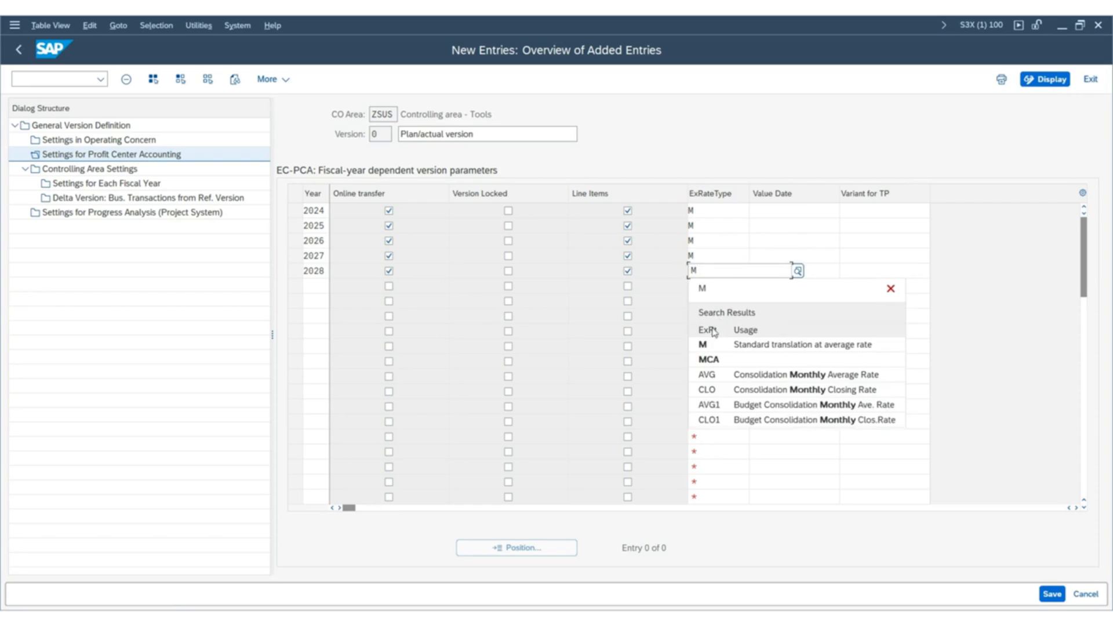
{"action": "left_click", "coordinate": [718, 341]}
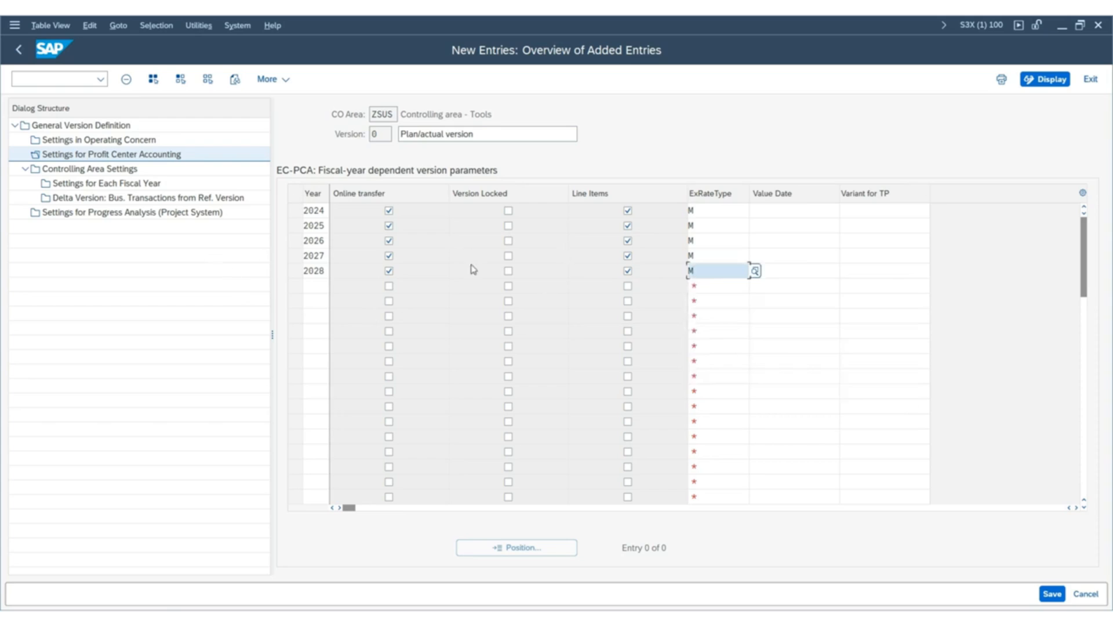
{"action": "left_click", "coordinate": [761, 314]}
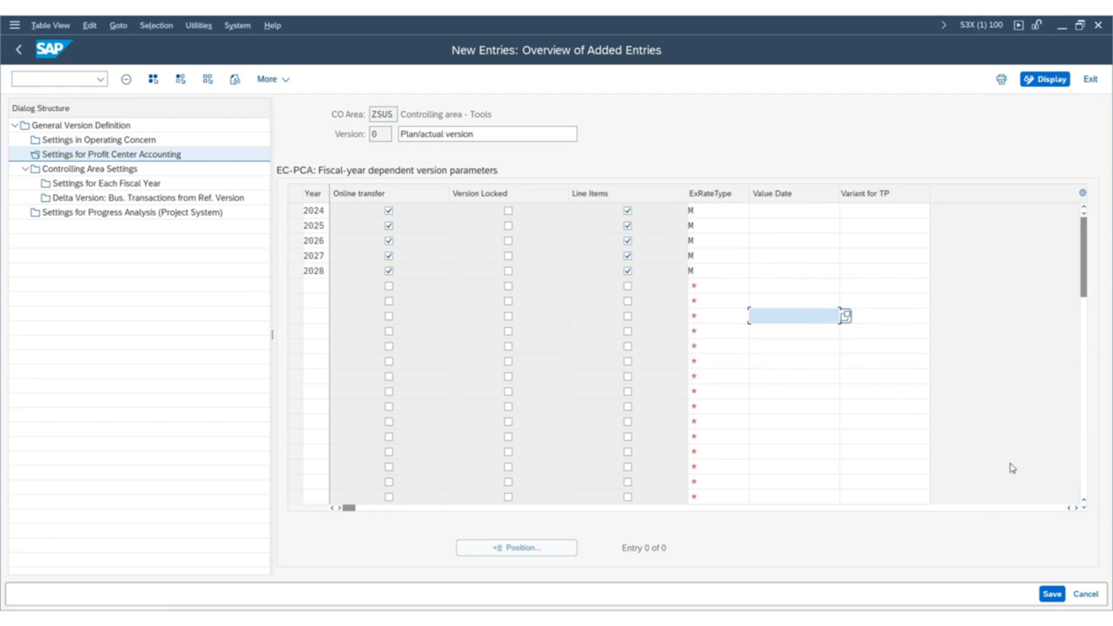
Save the profit center accounting settings to the SAP MM TRAINING customizing request and return to the IMG structure.
{"action": "left_click", "coordinate": [1050, 594]}
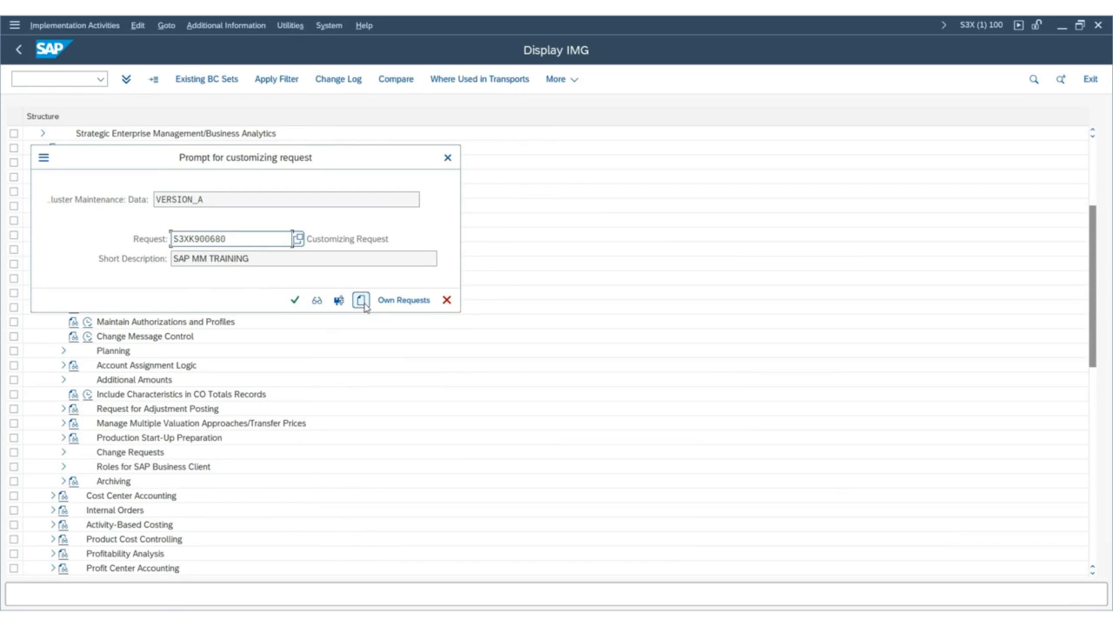
{"action": "left_click", "coordinate": [295, 300]}
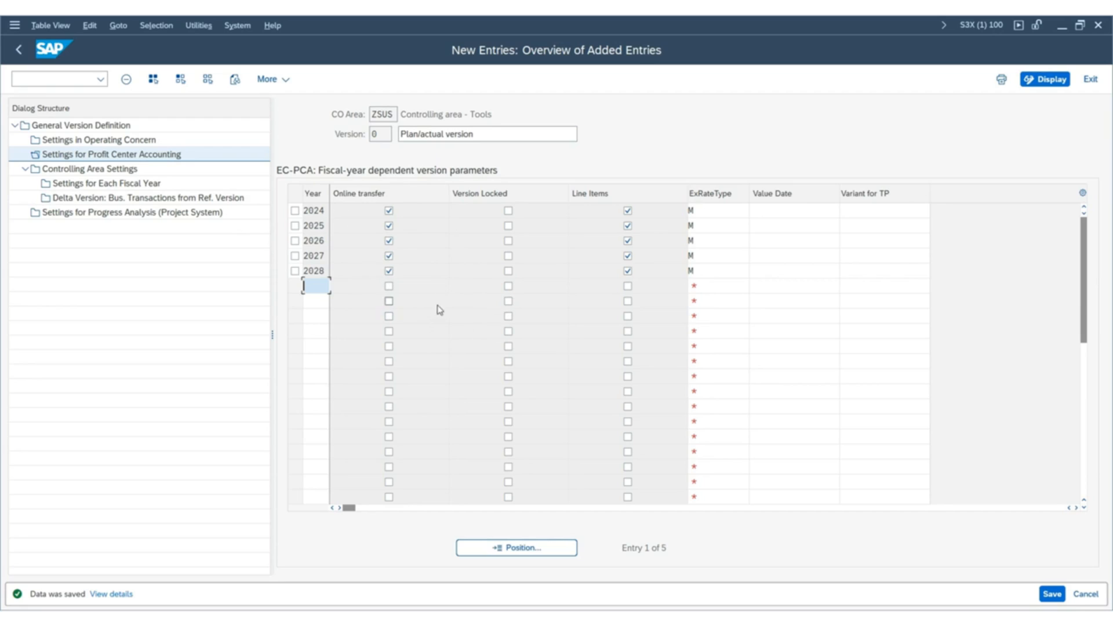
{"action": "left_click", "coordinate": [18, 51]}
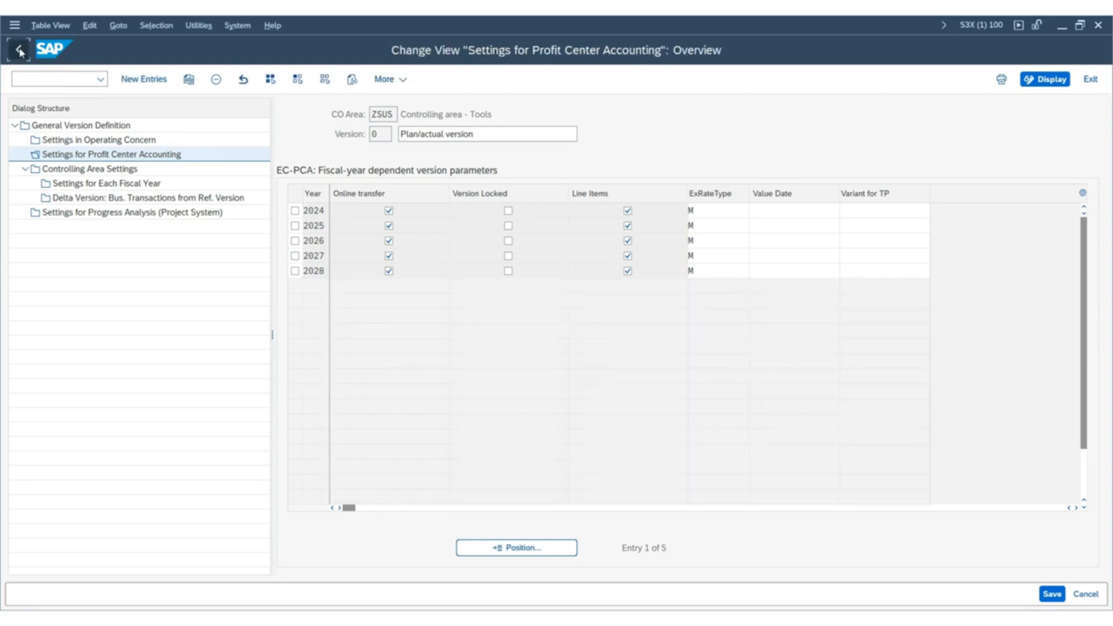
{"action": "left_click", "coordinate": [18, 51]}
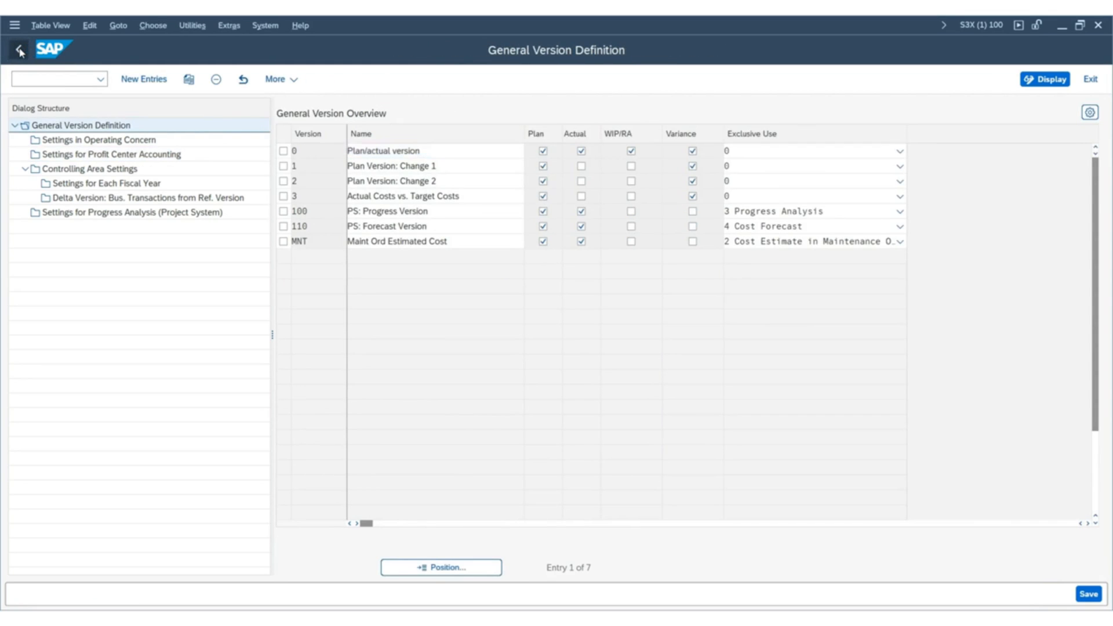
{"action": "left_click", "coordinate": [18, 51]}
{"action": "left_click", "coordinate": [19, 51]}
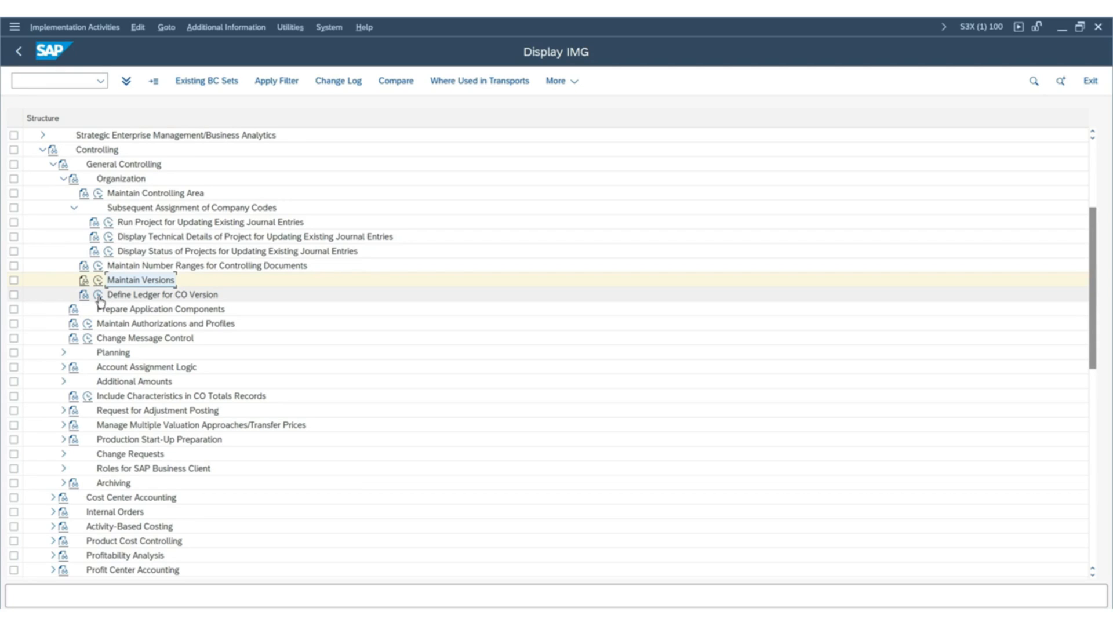
Under Define Ledger for CO Version, add an entry for controlling area ZSUS, version 0, with ledger 0L.
{"action": "left_click", "coordinate": [98, 296]}
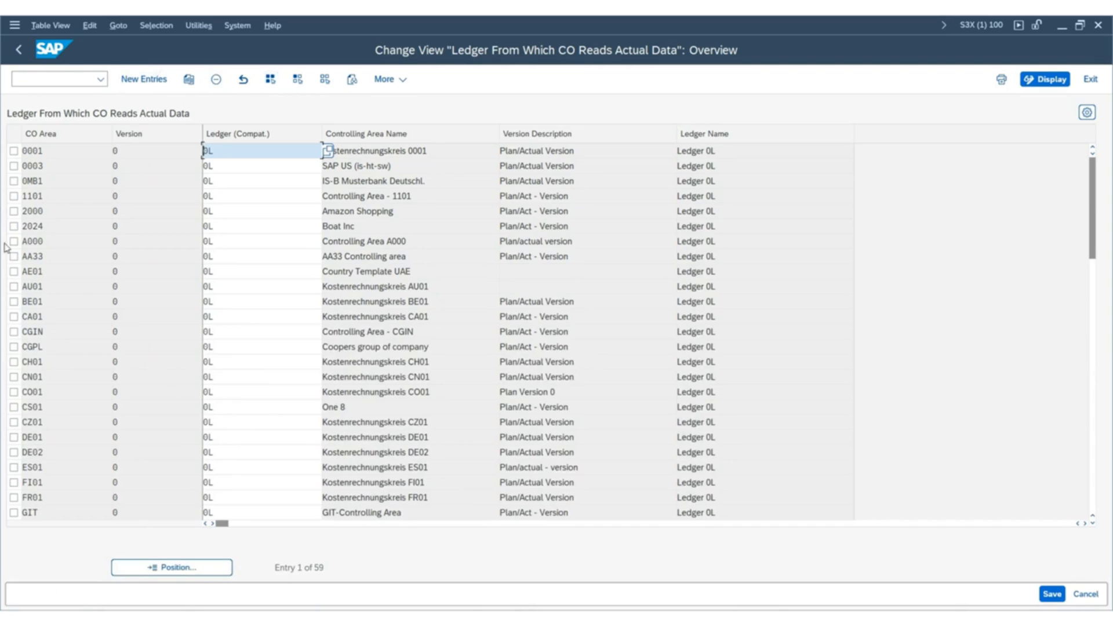
{"action": "left_click", "coordinate": [144, 80]}
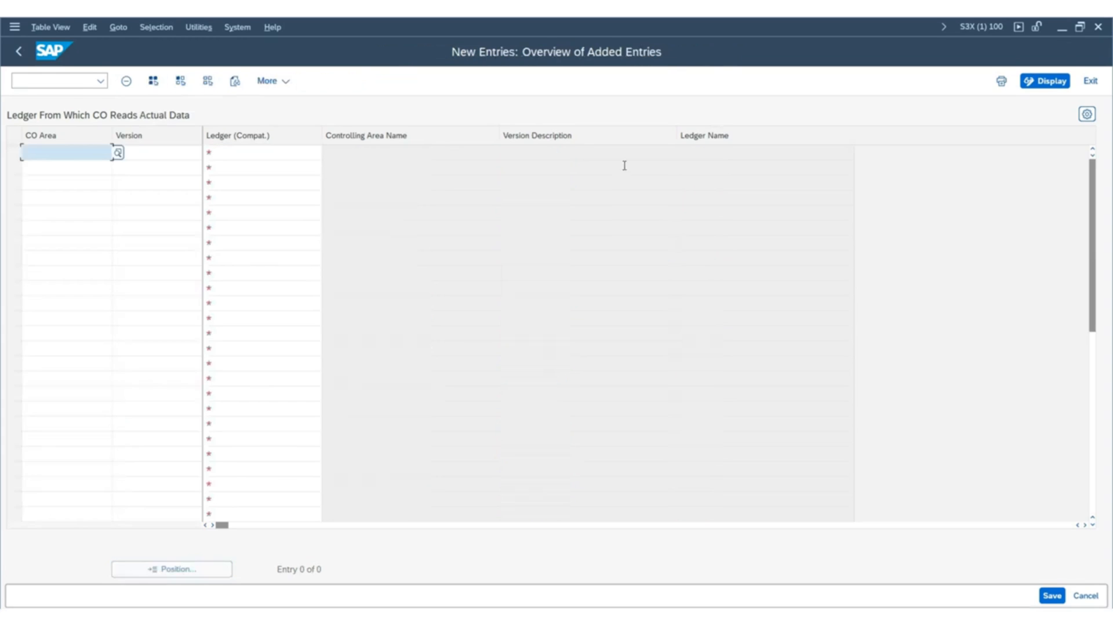
{"action": "left_click", "coordinate": [83, 156]}
{"action": "type", "text": "Z"}
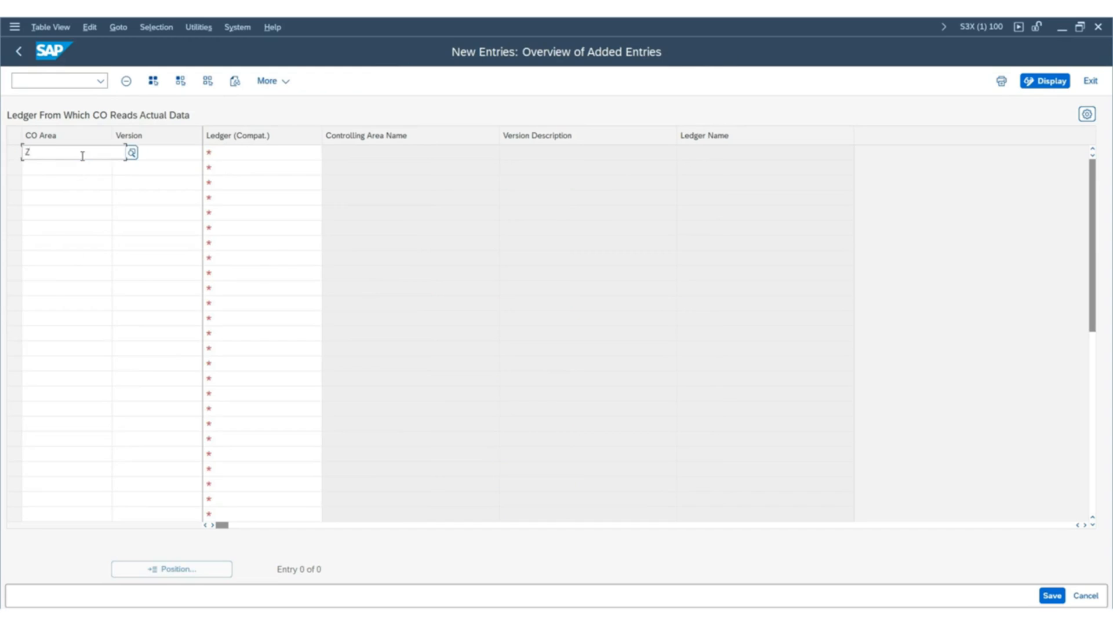
{"action": "type", "text": "SUS"}
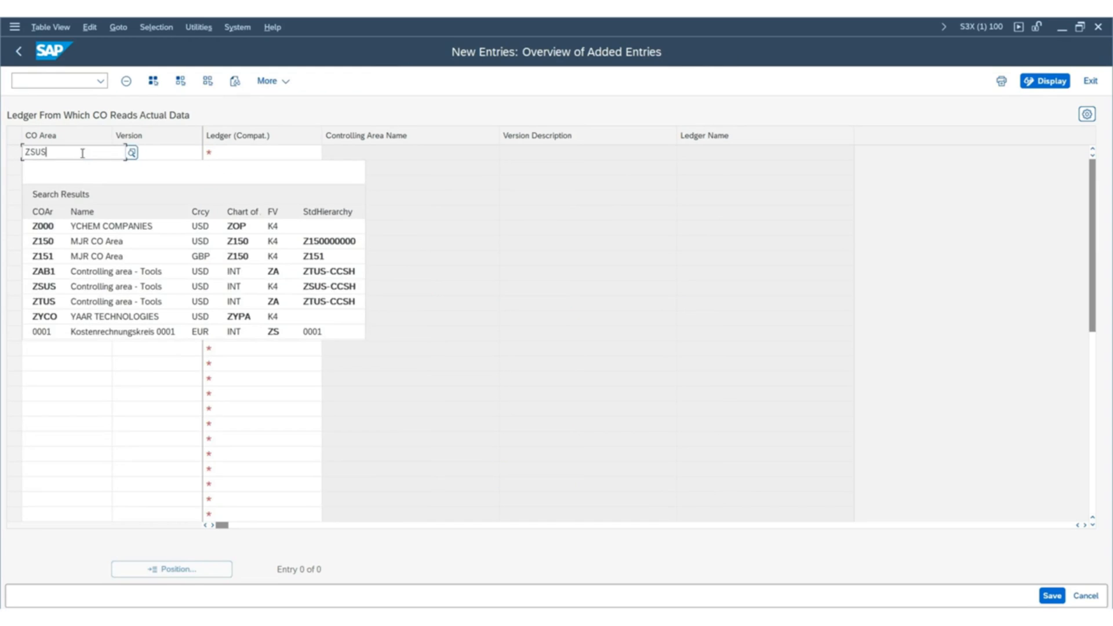
{"action": "key", "text": "Tab"}
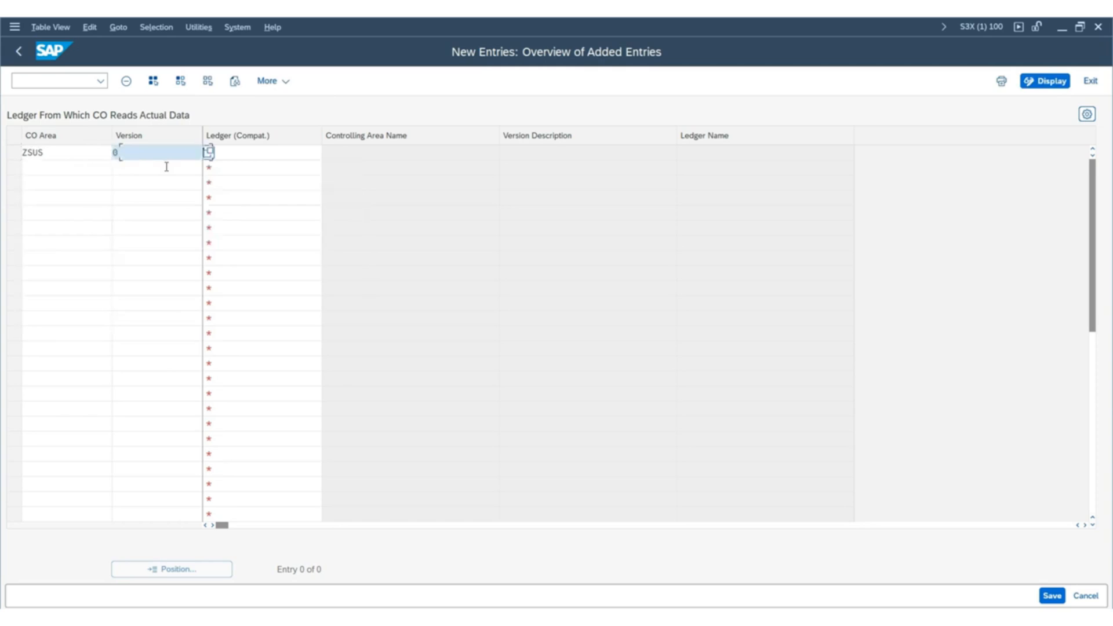
{"action": "key", "text": "Tab"}
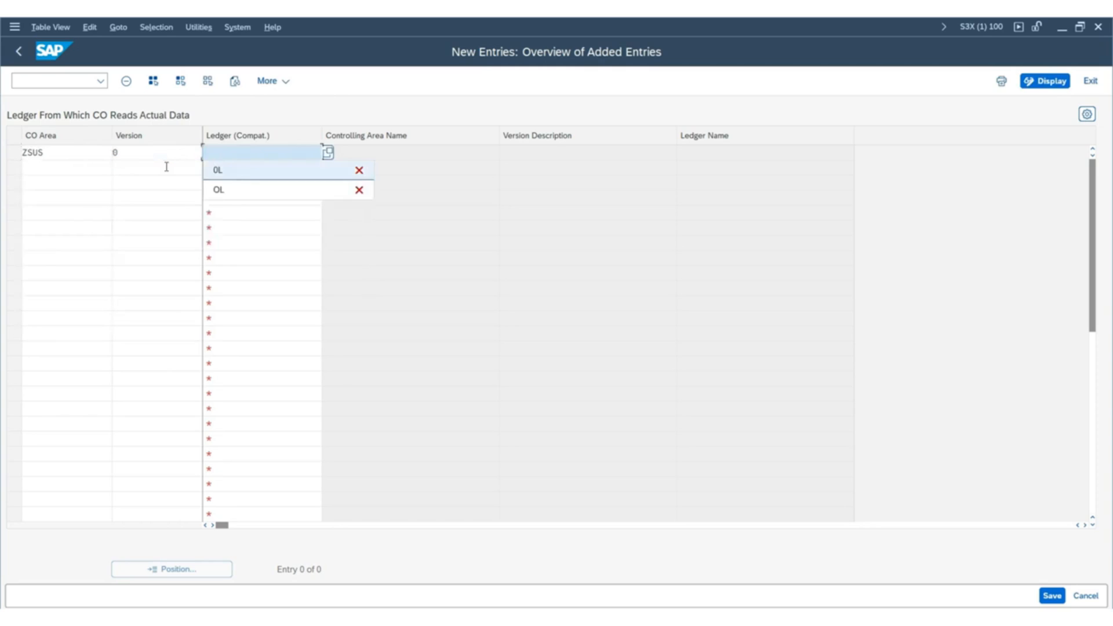
{"action": "key", "text": "Return"}
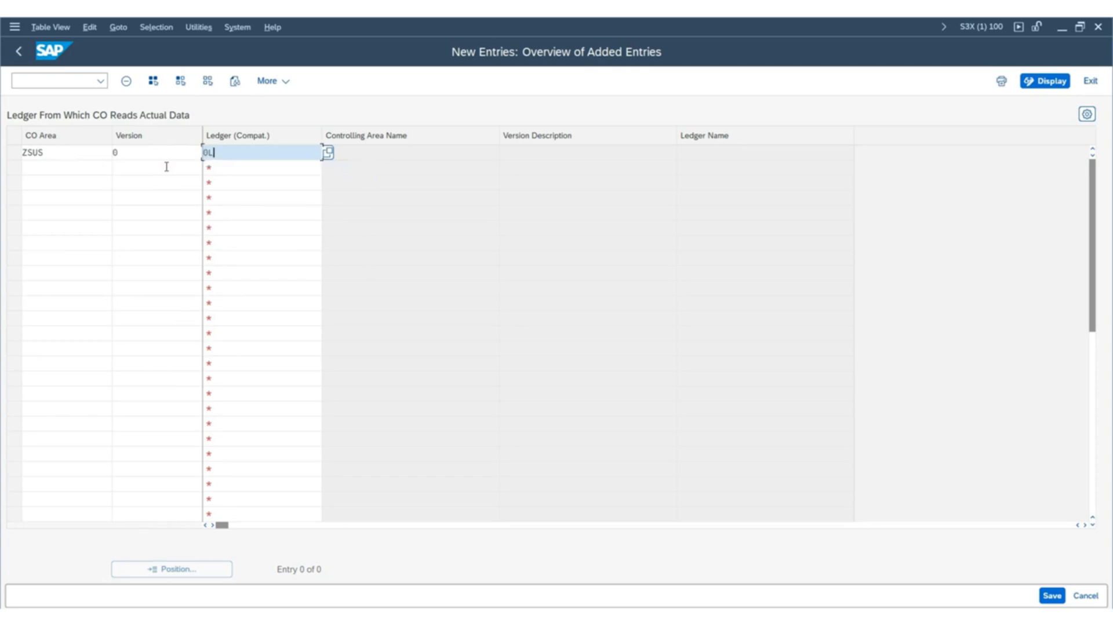
{"action": "key", "text": "shift+Home"}
{"action": "key", "text": "Return"}
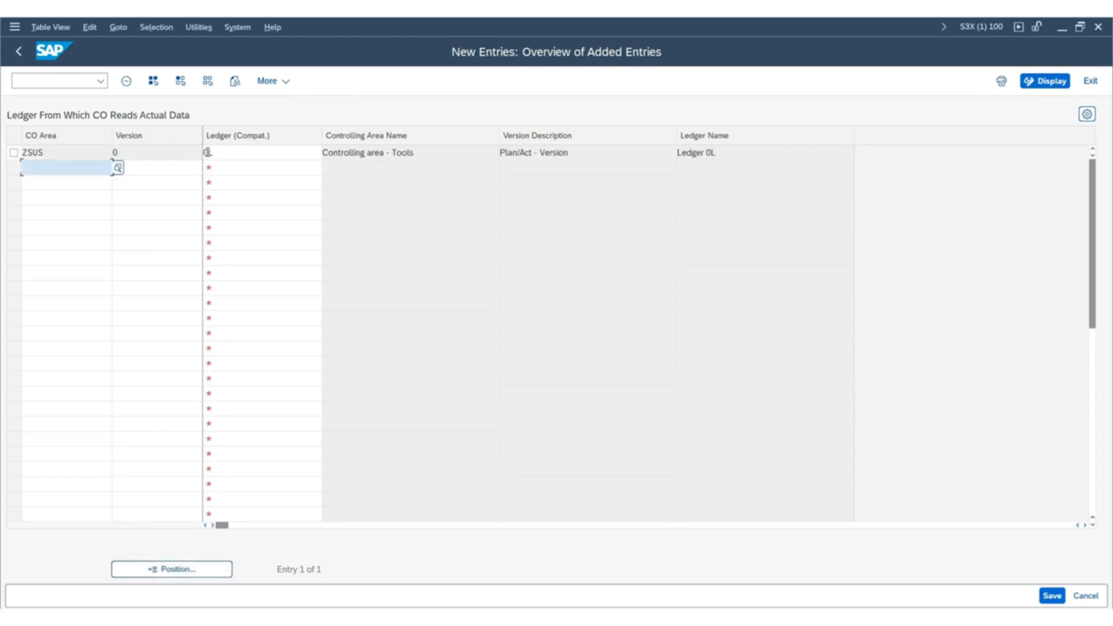
{"action": "left_click_drag", "start_coordinate": [745, 152], "coordinate": [666, 164]}
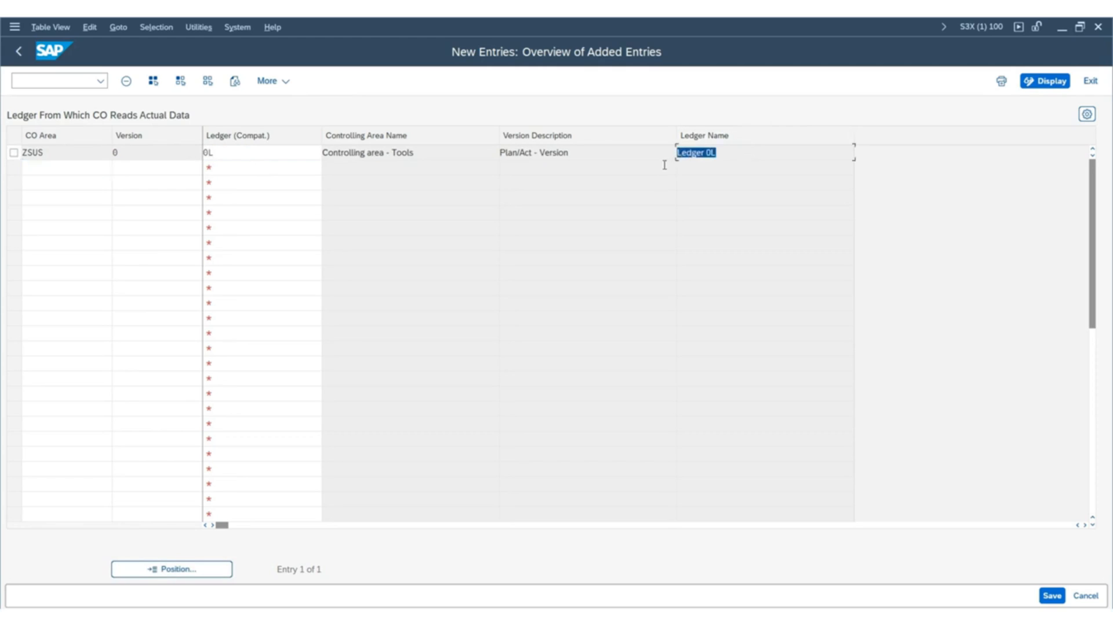
{"action": "left_click_drag", "start_coordinate": [583, 158], "coordinate": [207, 157]}
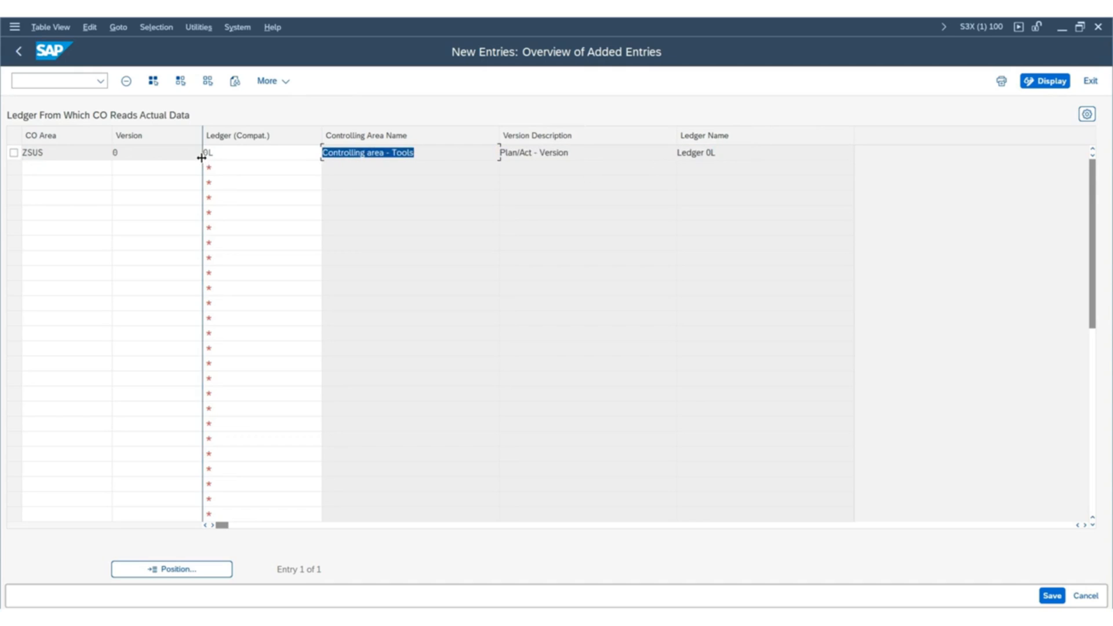
{"action": "left_click_drag", "start_coordinate": [742, 150], "coordinate": [651, 152]}
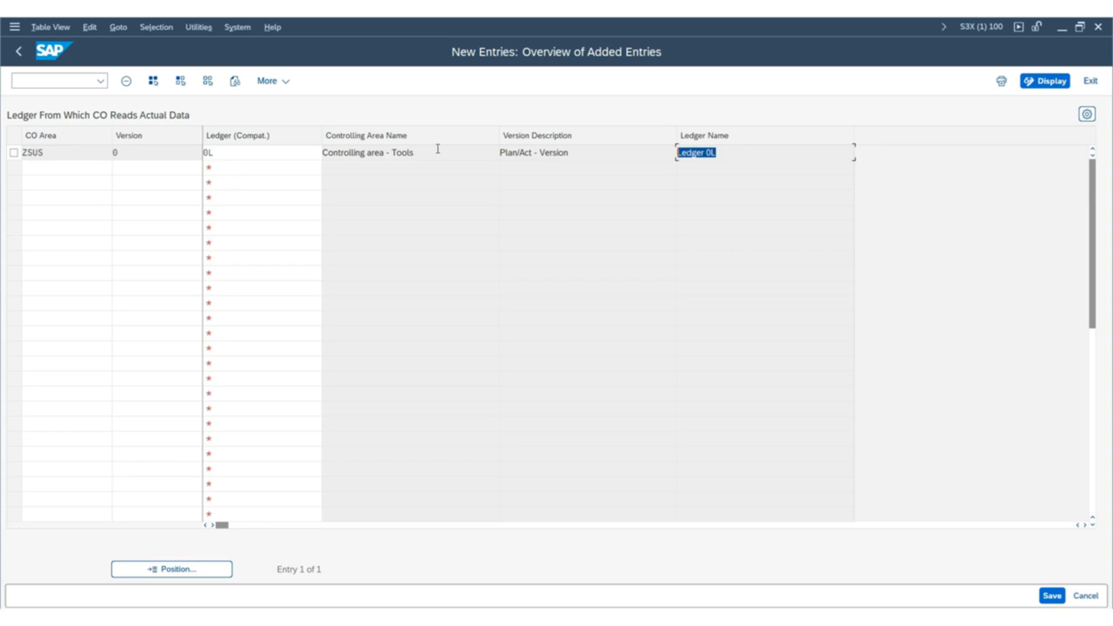
{"action": "left_click", "coordinate": [100, 152]}
{"action": "left_click", "coordinate": [230, 153]}
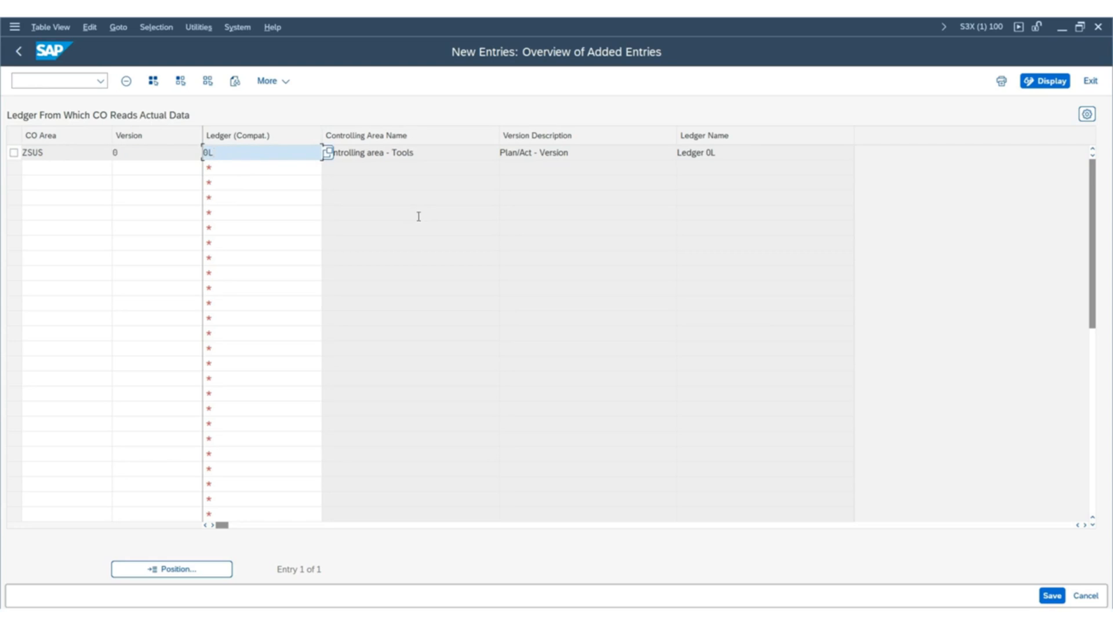
Save the ZSUS ledger entry to the SAP MM TRAINING customizing request and return to the IMG structure.
{"action": "left_click", "coordinate": [1052, 597]}
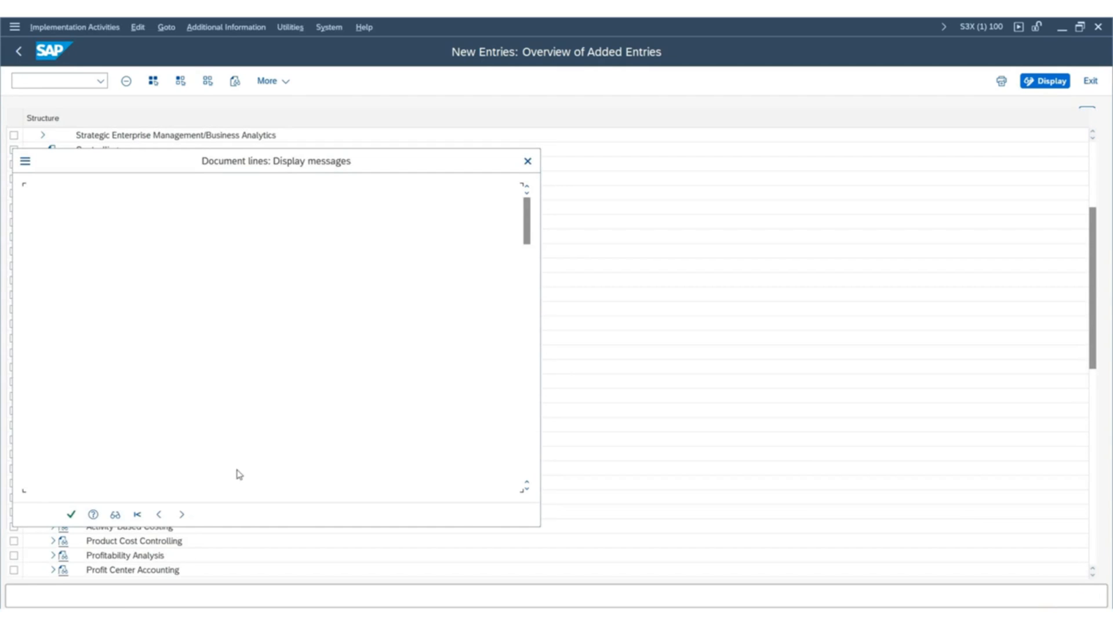
{"action": "left_click", "coordinate": [69, 518]}
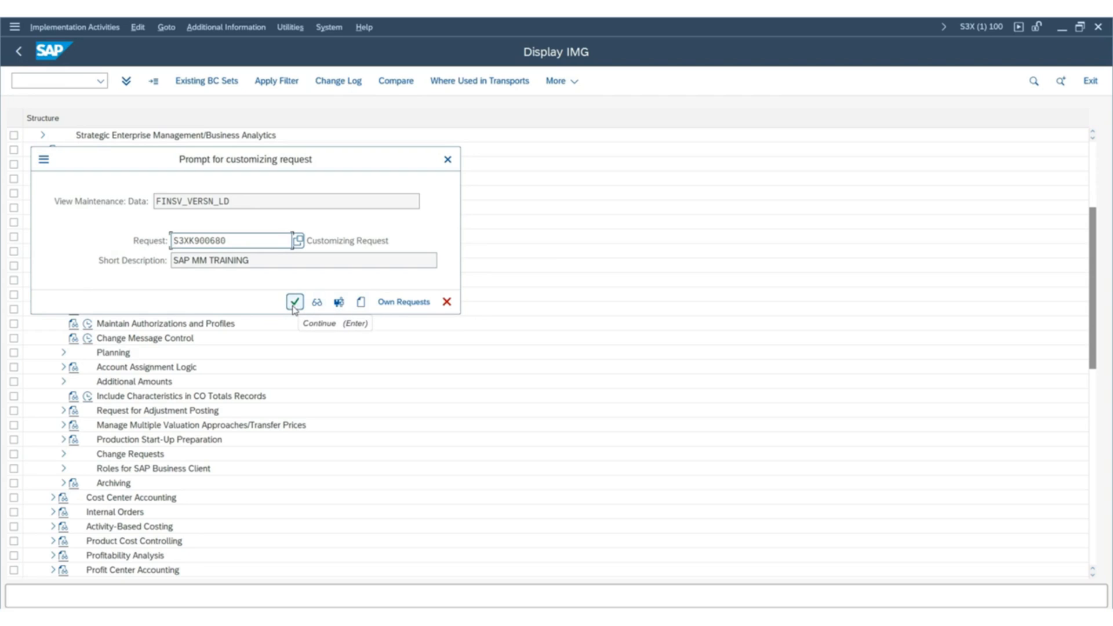
{"action": "left_click", "coordinate": [294, 306]}
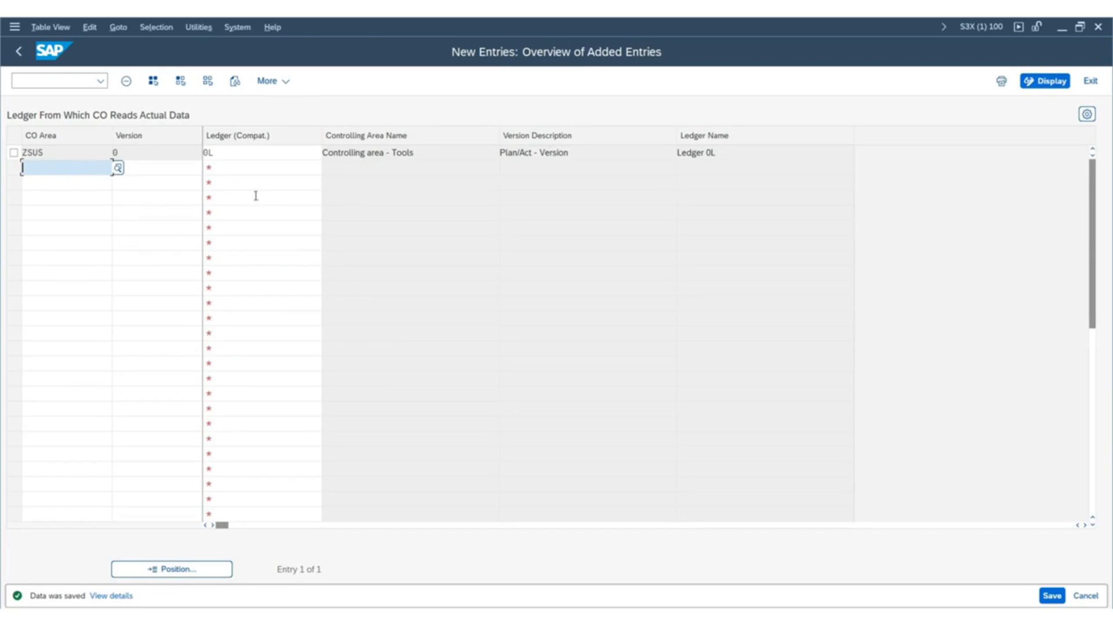
{"action": "left_click", "coordinate": [23, 51]}
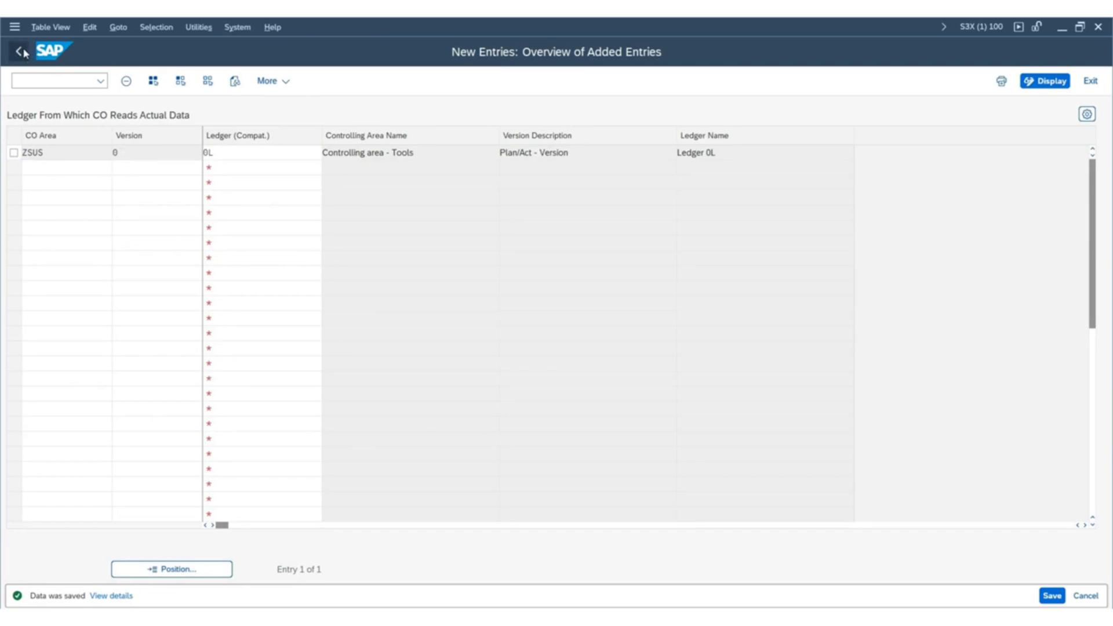
{"action": "left_click", "coordinate": [23, 52]}
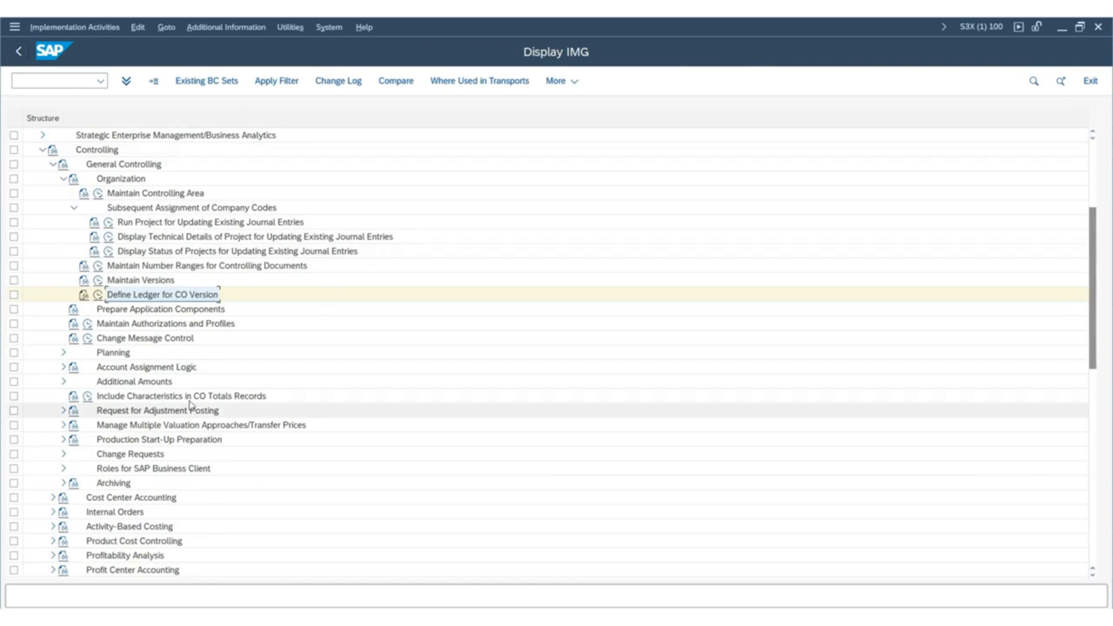
Expand Profit Center Accounting under Controlling in the IMG structure, down to the activities in its Basic Settings.
{"action": "scroll", "coordinate": [193, 398], "scroll_direction": "down", "scroll_amount": 3}
{"action": "scroll", "coordinate": [194, 397], "scroll_direction": "down", "scroll_amount": 3}
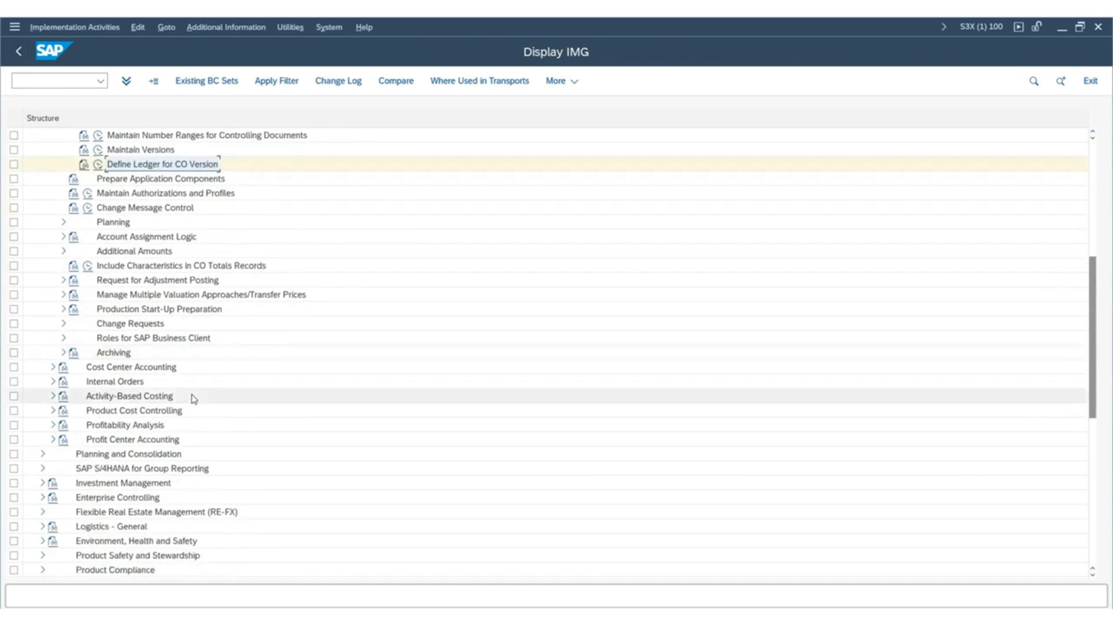
{"action": "scroll", "coordinate": [193, 397], "scroll_direction": "down", "scroll_amount": 2}
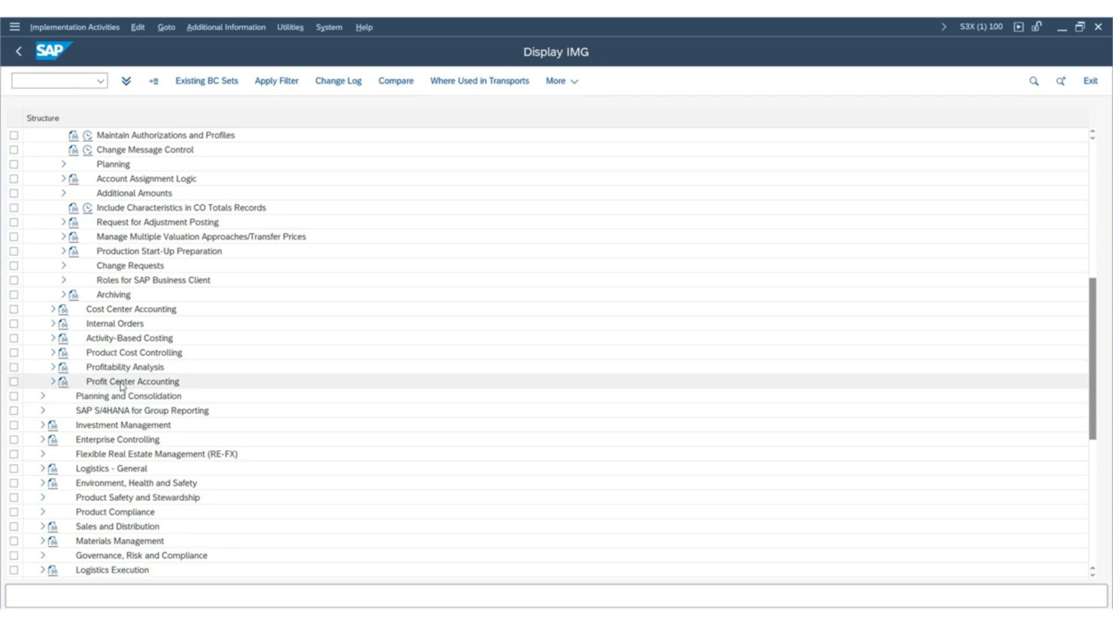
{"action": "left_click", "coordinate": [53, 382]}
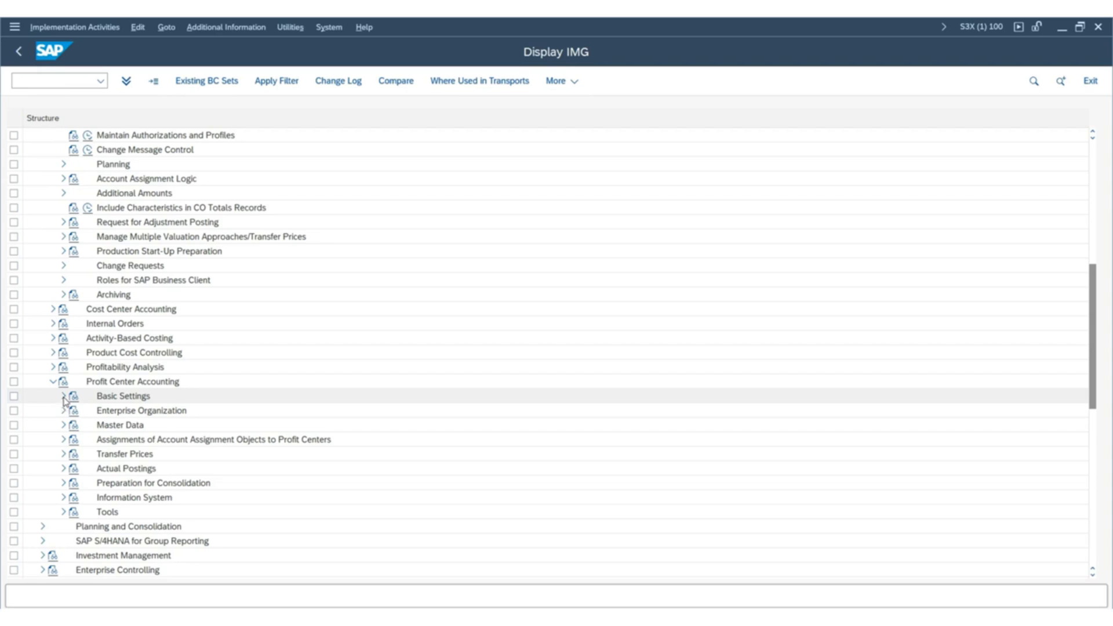
{"action": "left_click", "coordinate": [64, 397]}
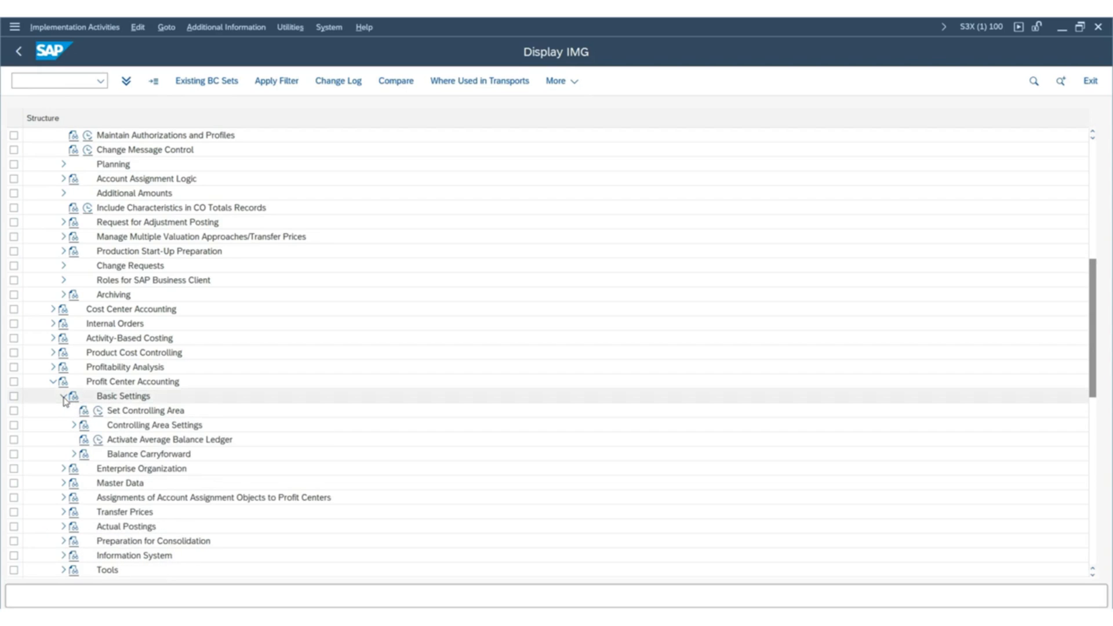
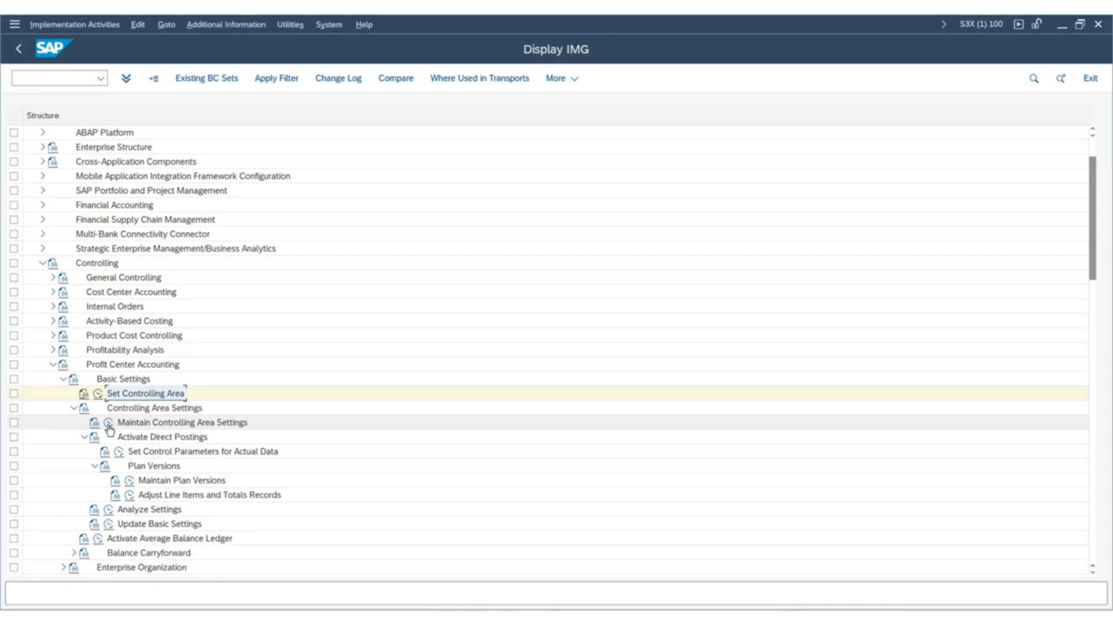
Open Maintain Controlling Area Settings for ZSUS and examine the standard hierarchy, profit center local currency type and local currency.
{"action": "left_click", "coordinate": [108, 425]}
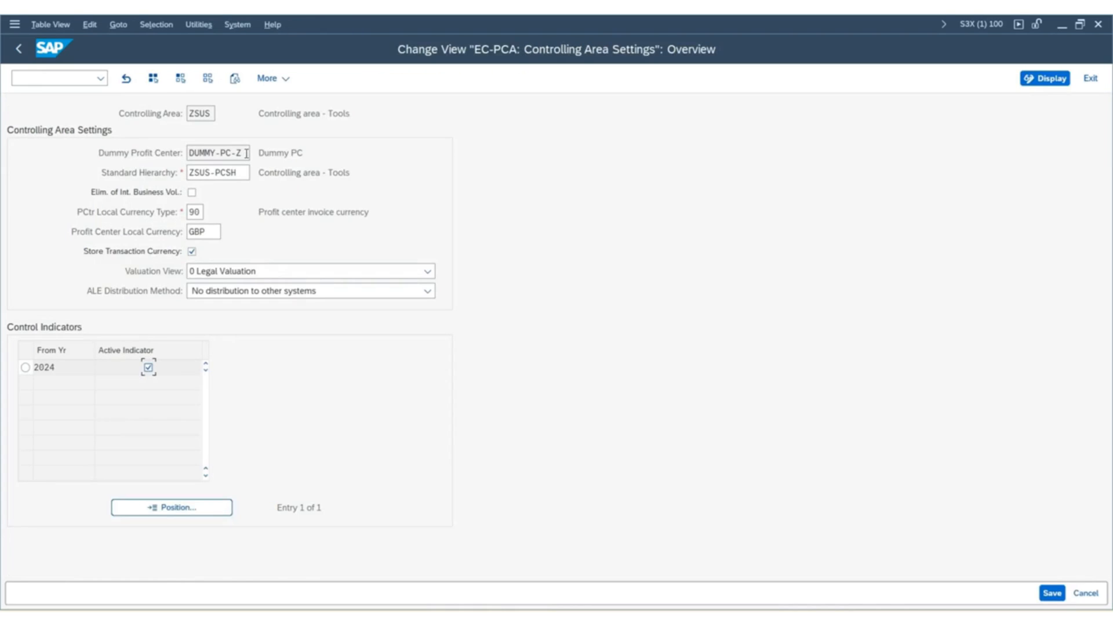
{"action": "left_click", "coordinate": [237, 173]}
{"action": "left_click_drag", "start_coordinate": [238, 174], "coordinate": [4, 162]}
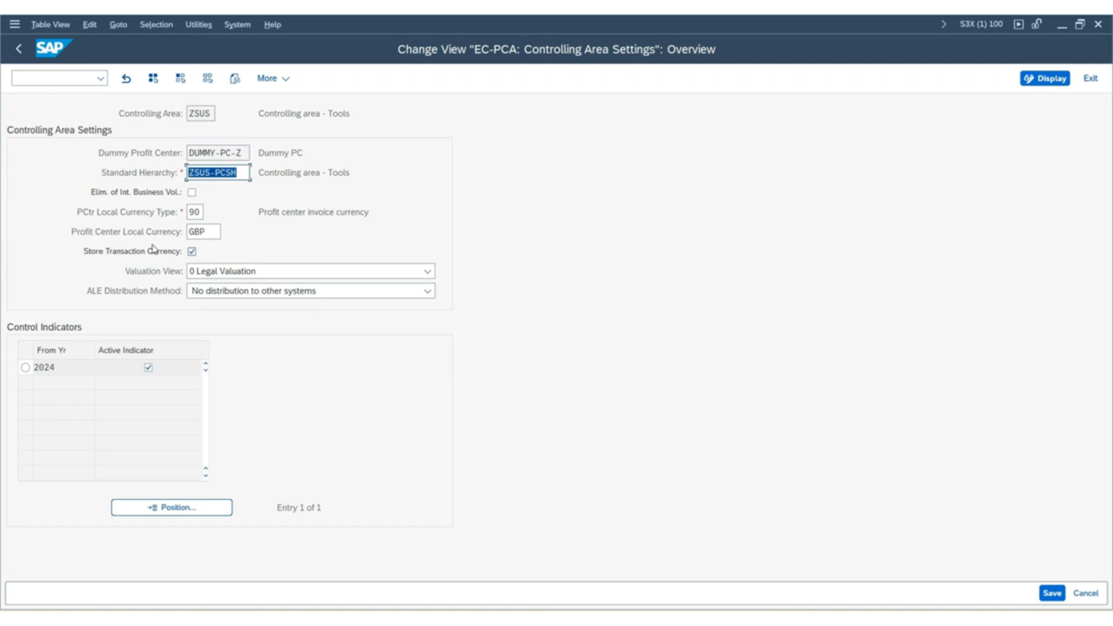
{"action": "left_click", "coordinate": [203, 173]}
{"action": "left_click", "coordinate": [200, 212]}
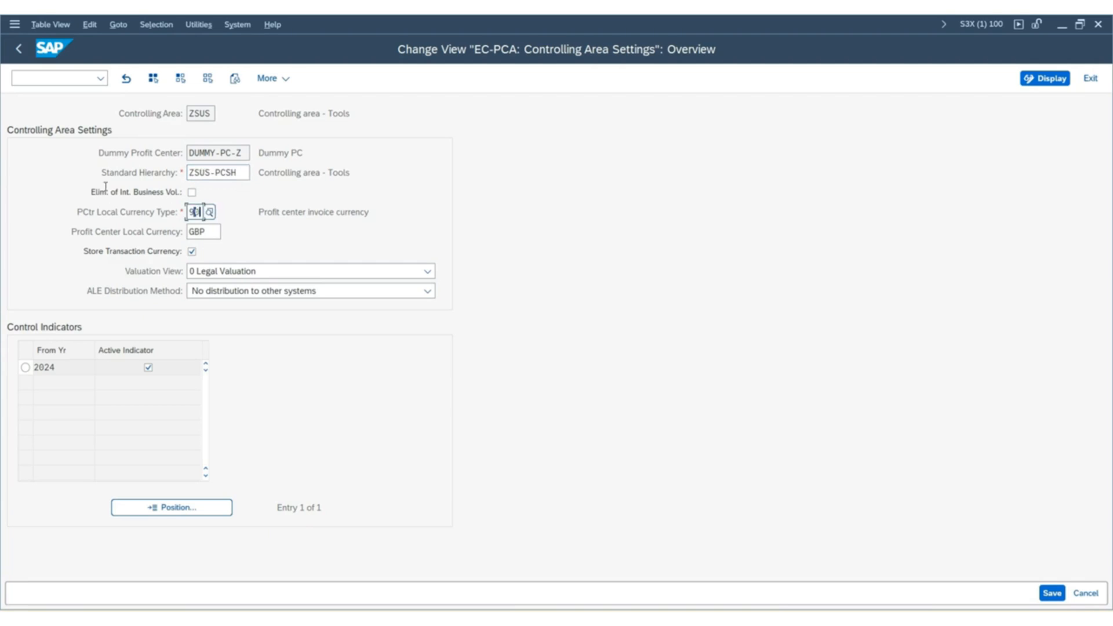
{"action": "left_click_drag", "start_coordinate": [105, 187], "coordinate": [4, 183]}
{"action": "left_click_drag", "start_coordinate": [209, 233], "coordinate": [3, 197]}
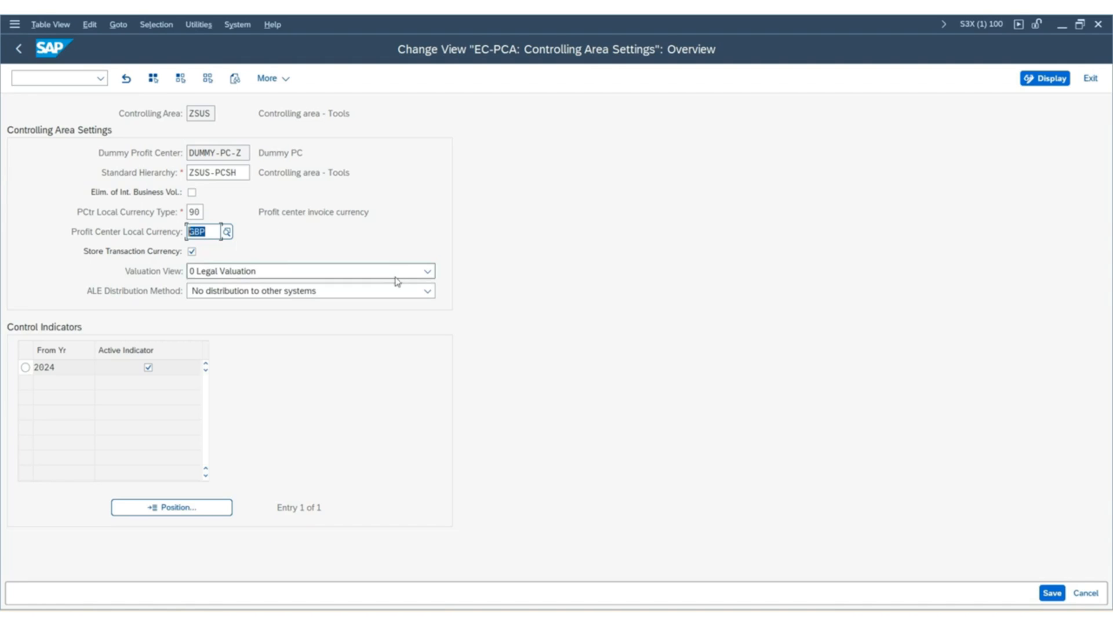
{"action": "left_click", "coordinate": [193, 211]}
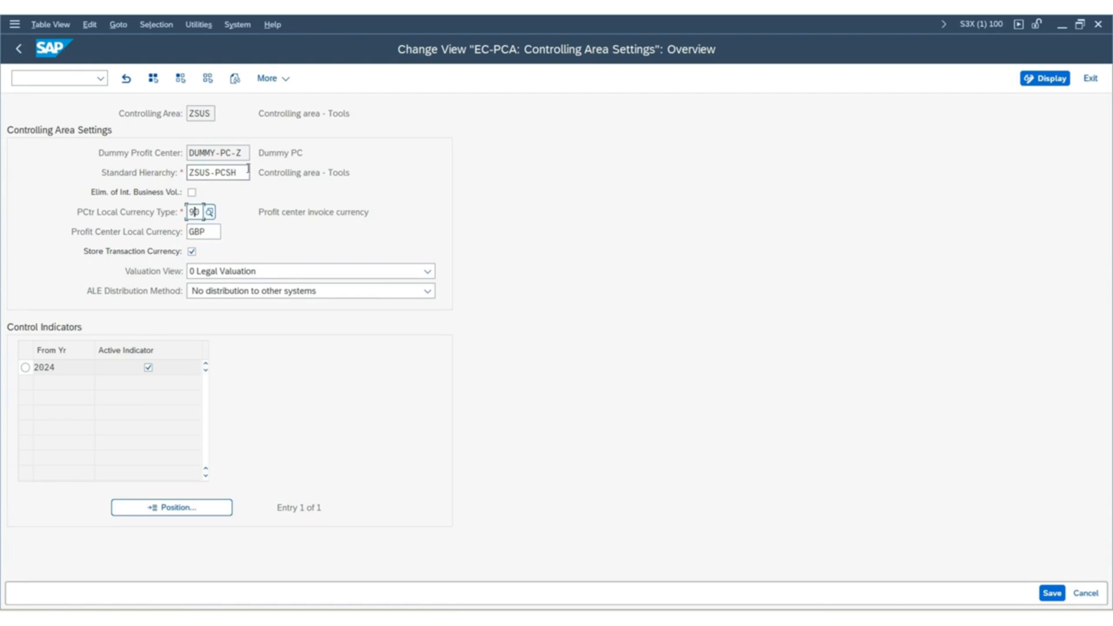
{"action": "left_click_drag", "start_coordinate": [246, 172], "coordinate": [101, 178]}
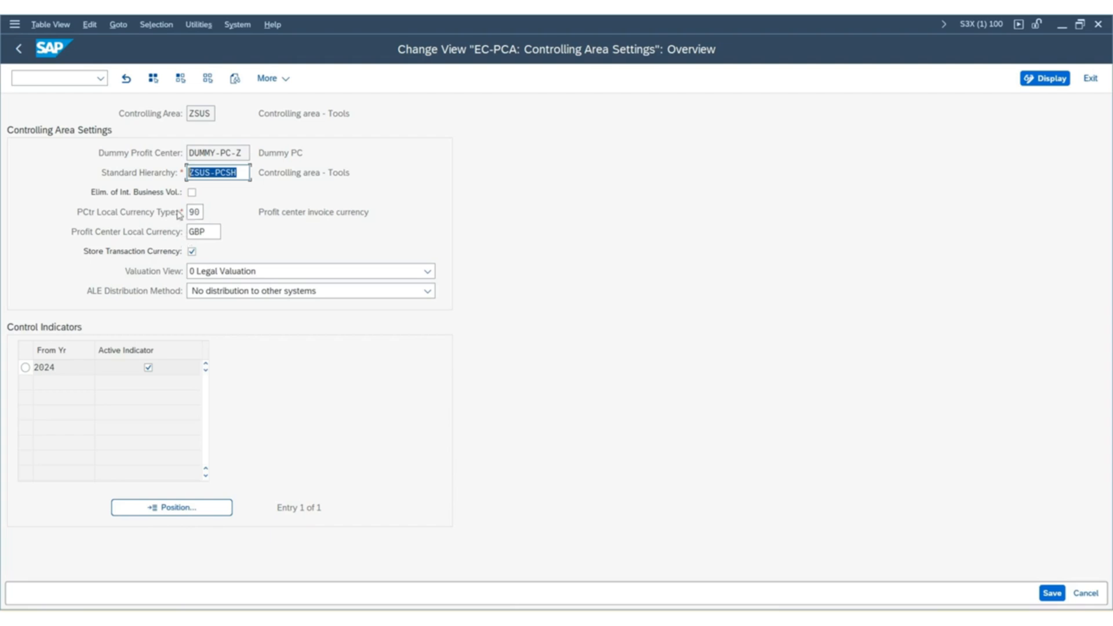
{"action": "left_click_drag", "start_coordinate": [201, 212], "coordinate": [174, 212]}
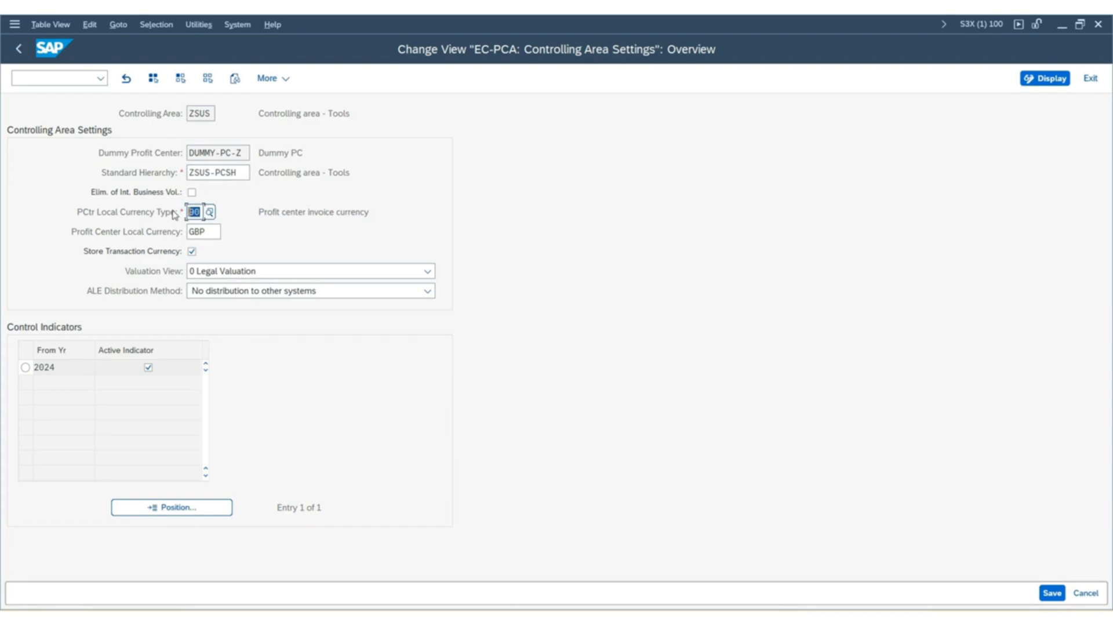
Review the available currency types and choose 90, Profit center currency, as the profit center local currency type.
{"action": "left_click", "coordinate": [212, 217]}
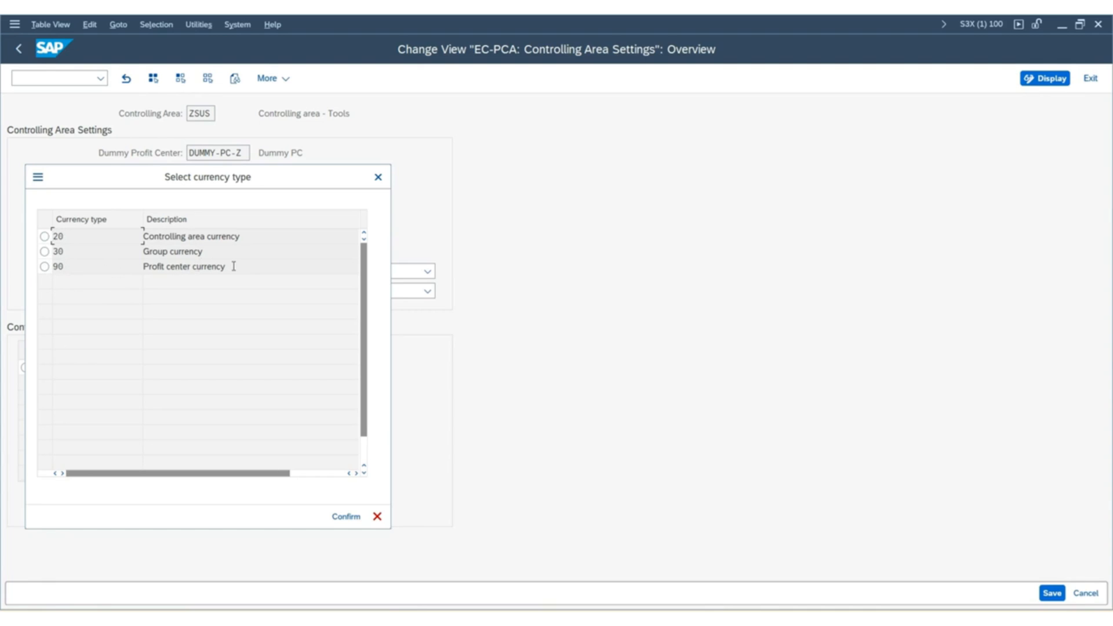
{"action": "left_click_drag", "start_coordinate": [234, 266], "coordinate": [2, 248]}
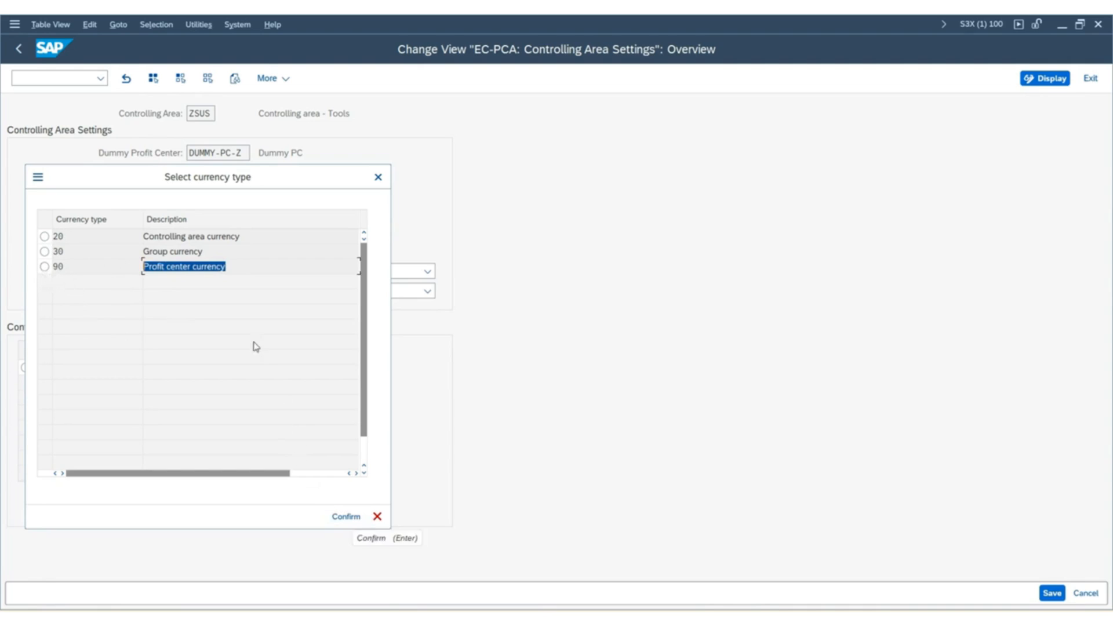
{"action": "left_click_drag", "start_coordinate": [92, 180], "coordinate": [380, 142]}
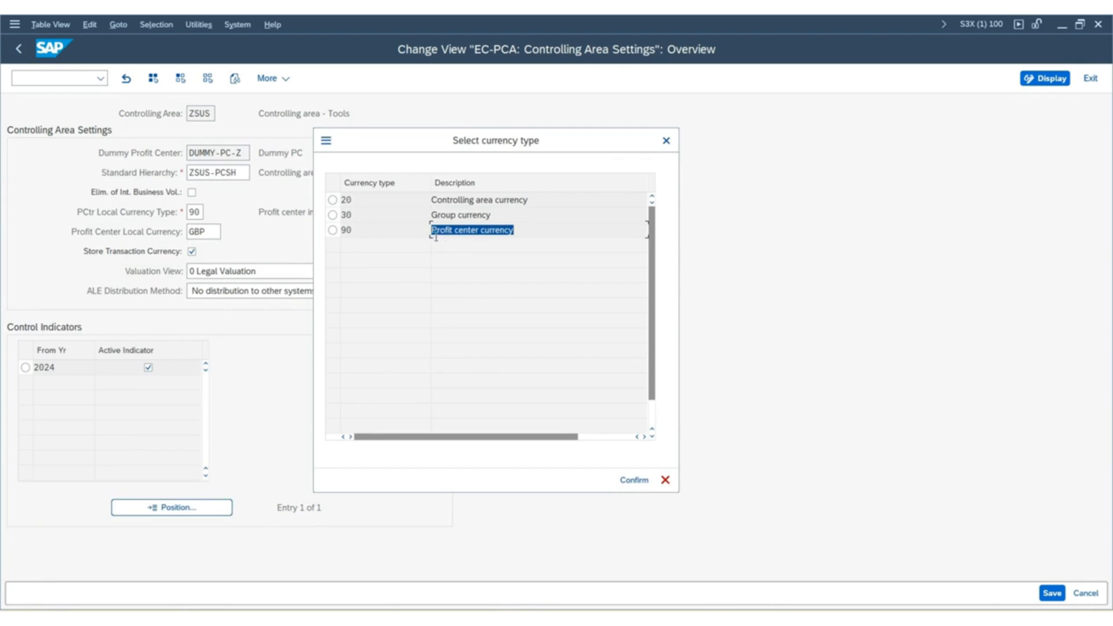
{"action": "left_click_drag", "start_coordinate": [551, 200], "coordinate": [458, 215]}
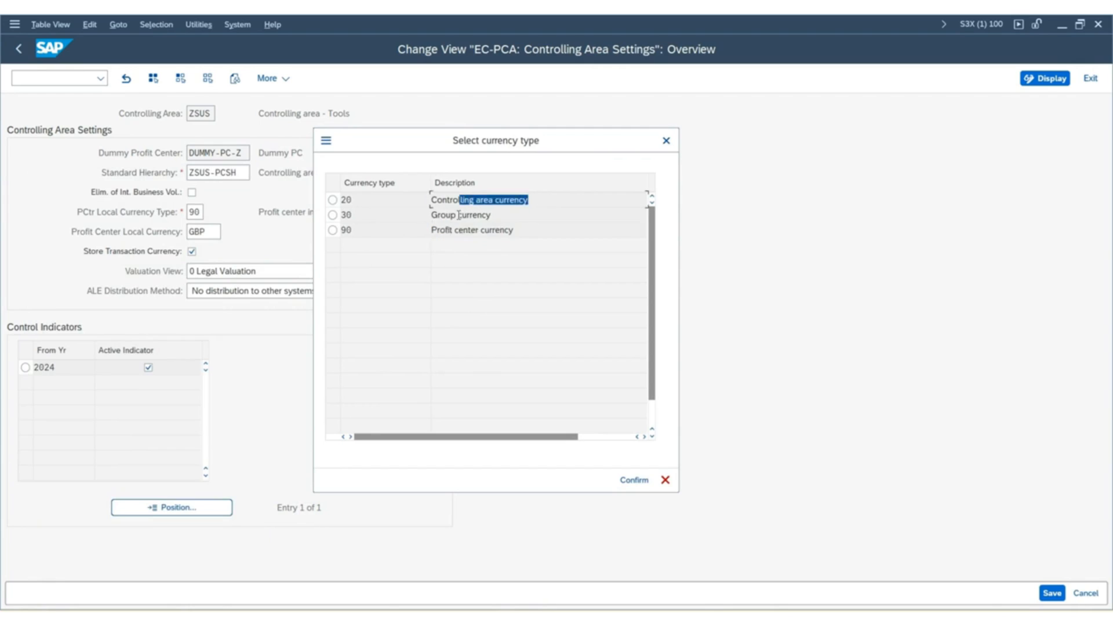
{"action": "left_click_drag", "start_coordinate": [653, 219], "coordinate": [676, 220]}
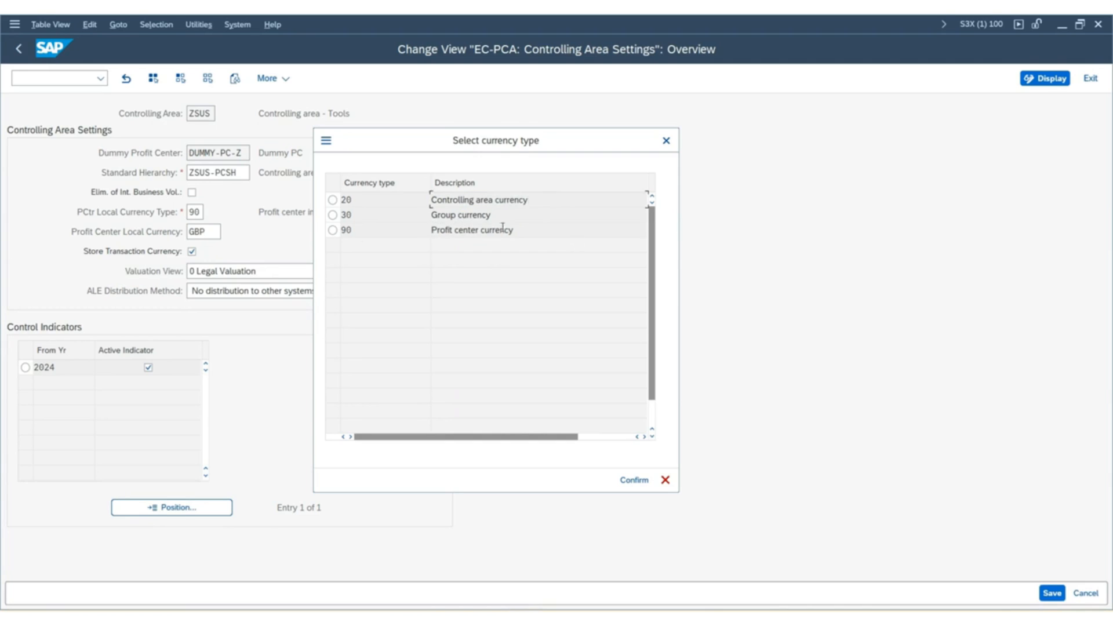
{"action": "left_click_drag", "start_coordinate": [515, 229], "coordinate": [197, 211]}
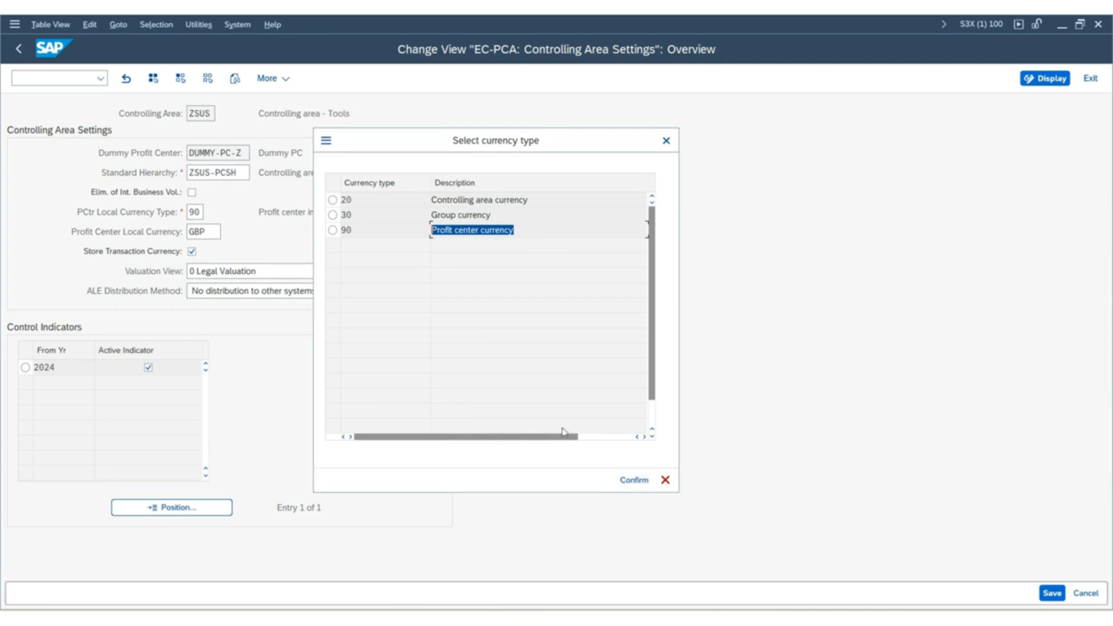
{"action": "left_click", "coordinate": [332, 230]}
{"action": "left_click", "coordinate": [634, 480]}
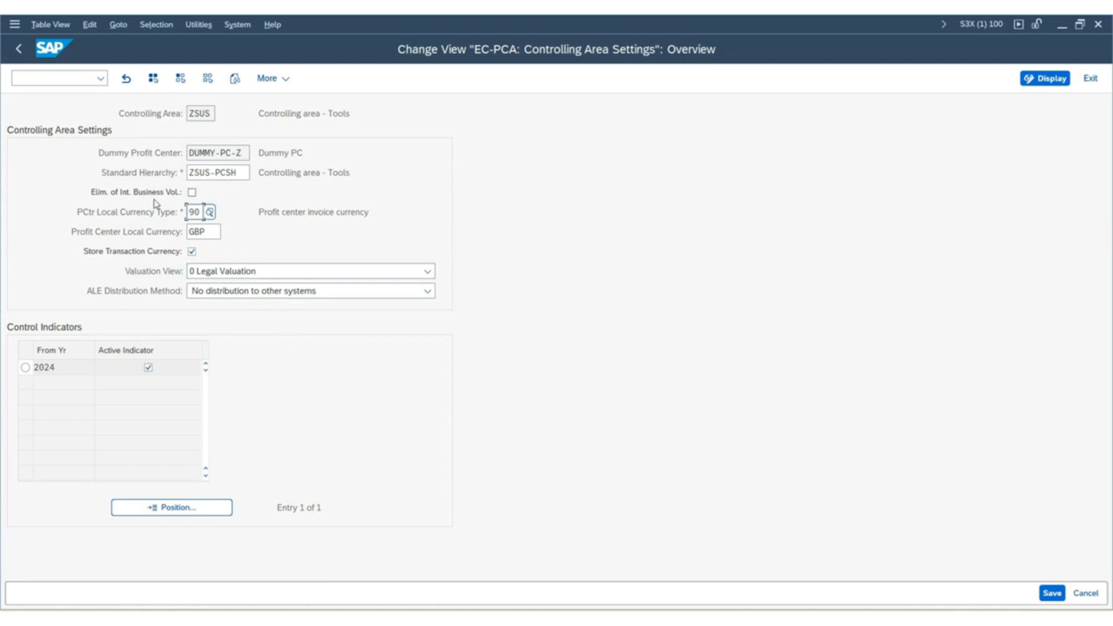
Save the ZSUS profit center controlling area settings and return to the IMG structure.
{"action": "key", "text": "Tab"}
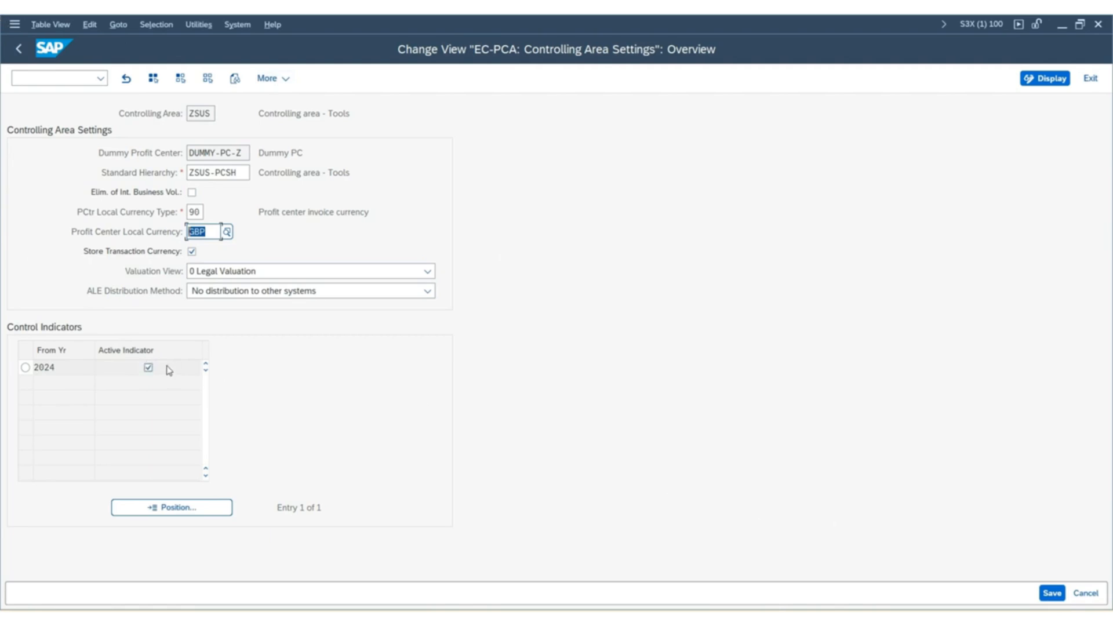
{"action": "left_click", "coordinate": [1052, 595]}
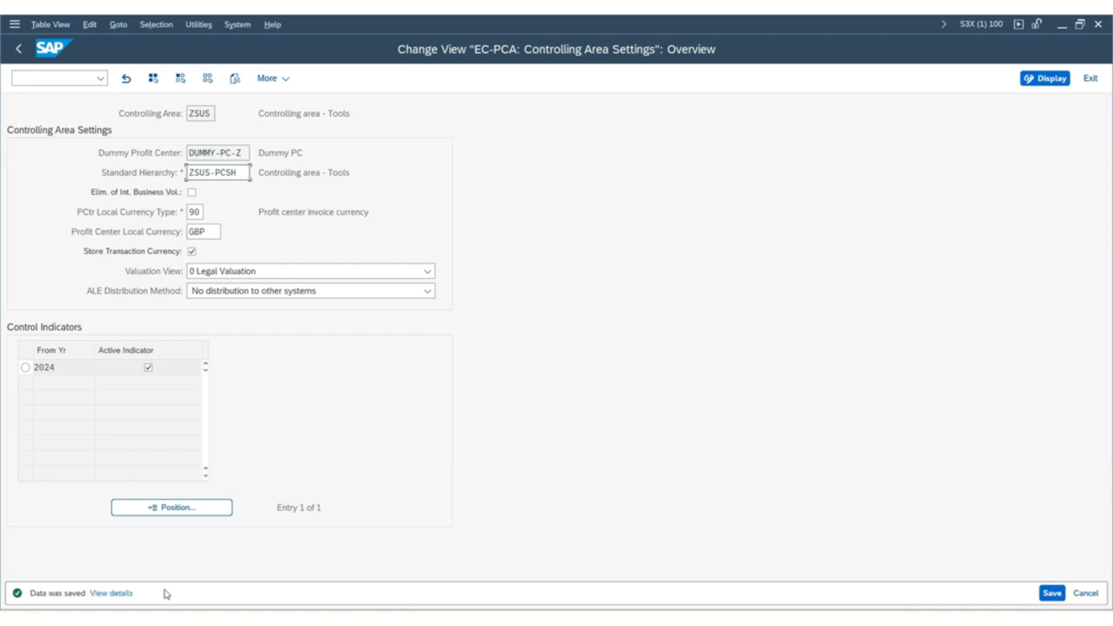
{"action": "left_click", "coordinate": [18, 56]}
Expand Master Data and its Profit Center node under Profit Center Accounting in the IMG structure.
{"action": "scroll", "coordinate": [64, 405], "scroll_direction": "down", "scroll_amount": 4}
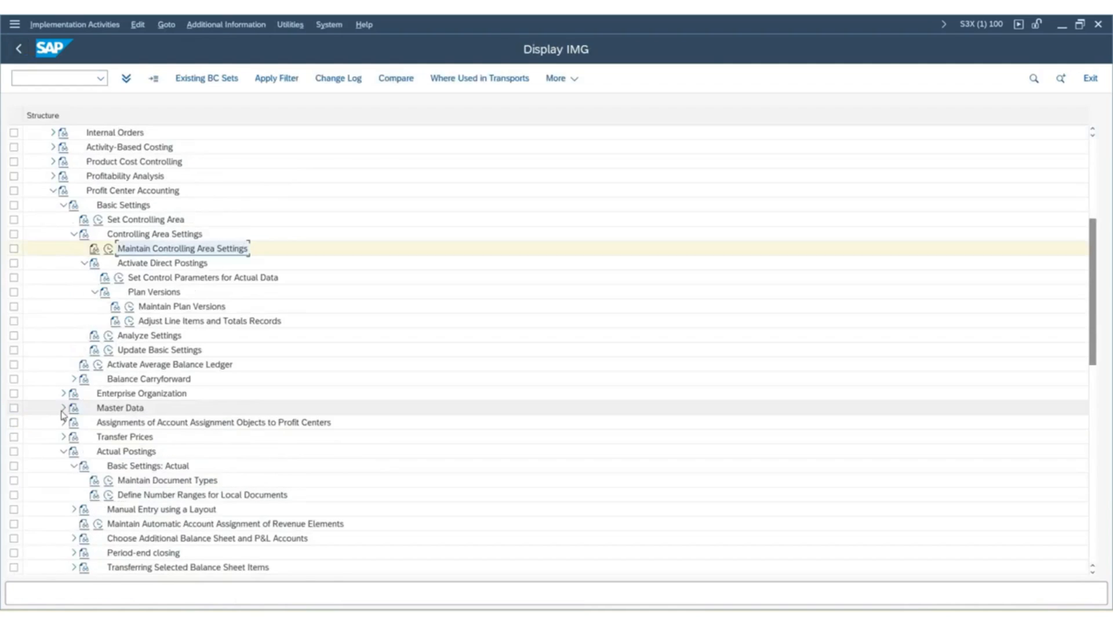
{"action": "left_click", "coordinate": [64, 408]}
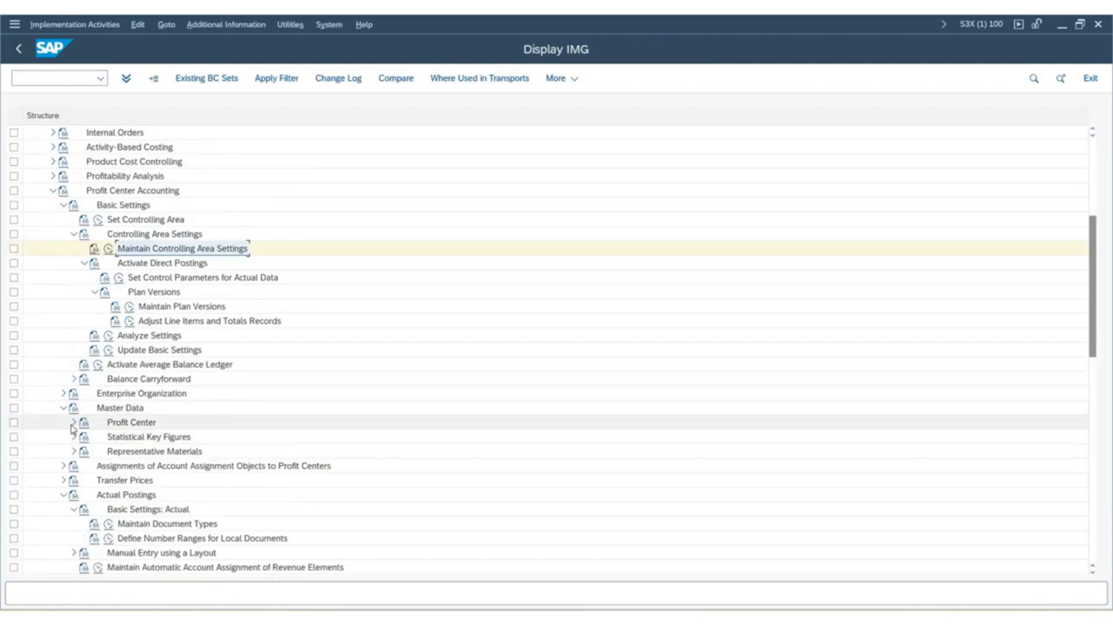
{"action": "left_click", "coordinate": [73, 423]}
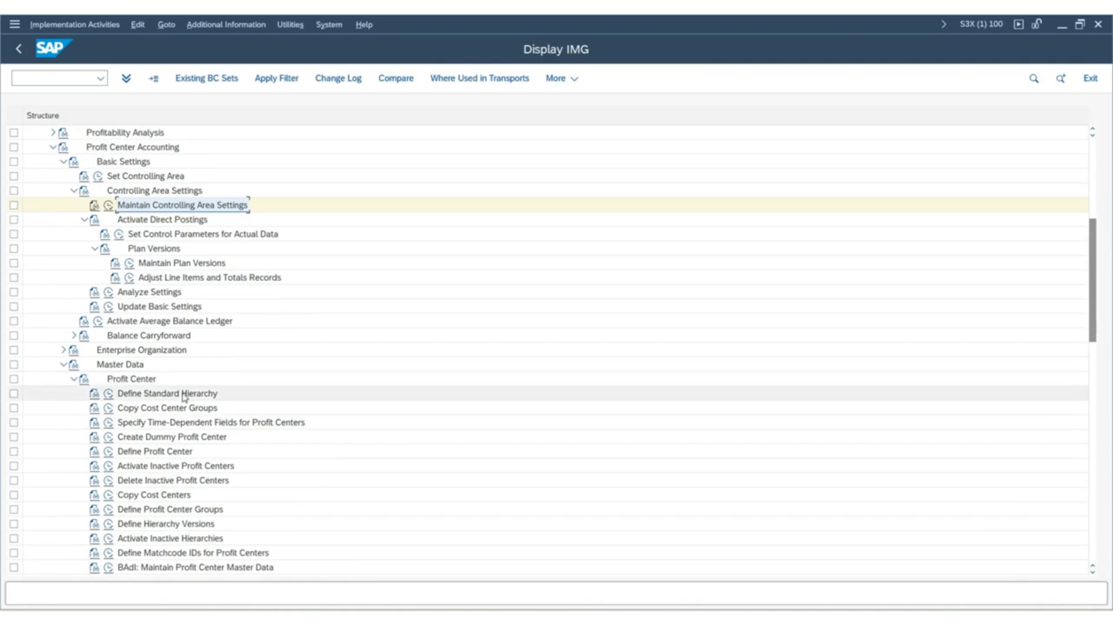
{"action": "scroll", "coordinate": [172, 404], "scroll_direction": "down", "scroll_amount": 2}
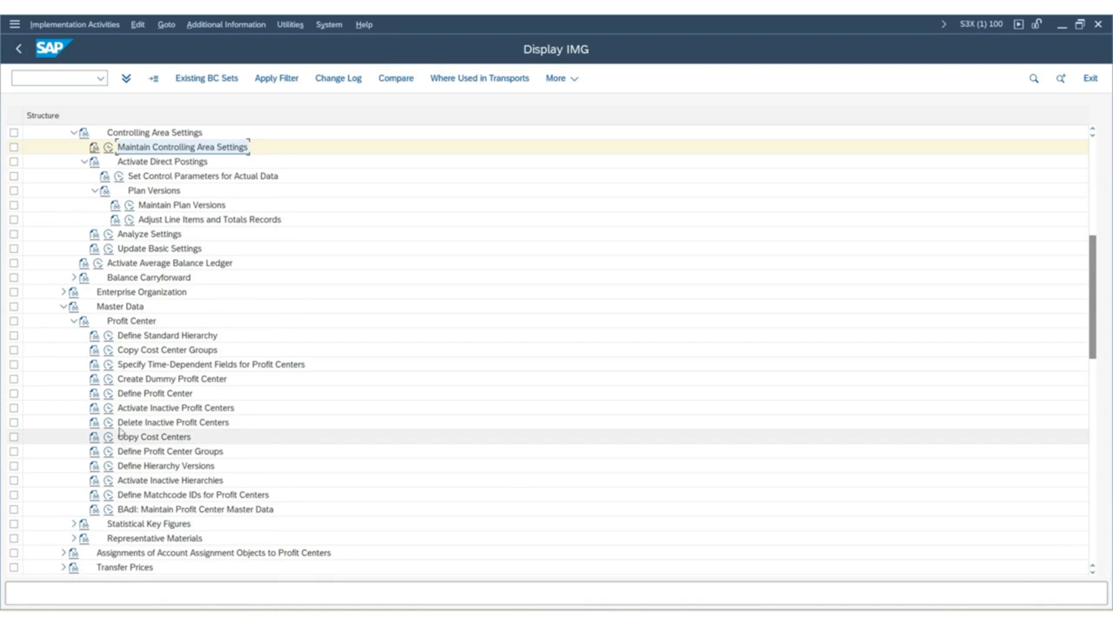
Start the EC-PCA: Create Dummy Profit Center activity and open the basic data of DUMMY-PC-Z.
{"action": "left_click", "coordinate": [109, 380]}
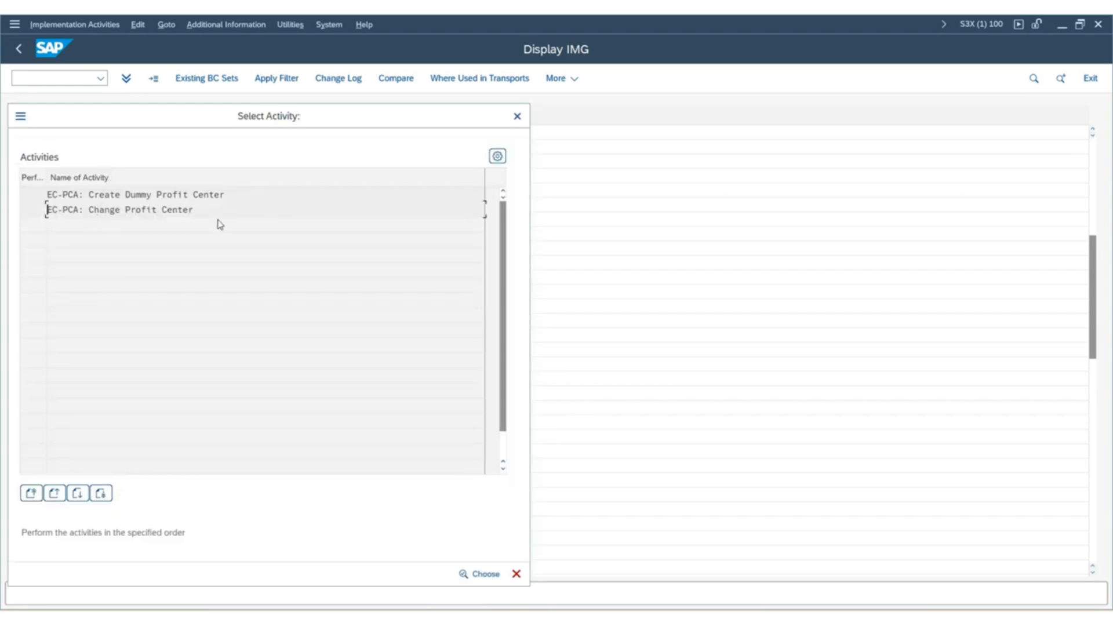
{"action": "double_click", "coordinate": [118, 195]}
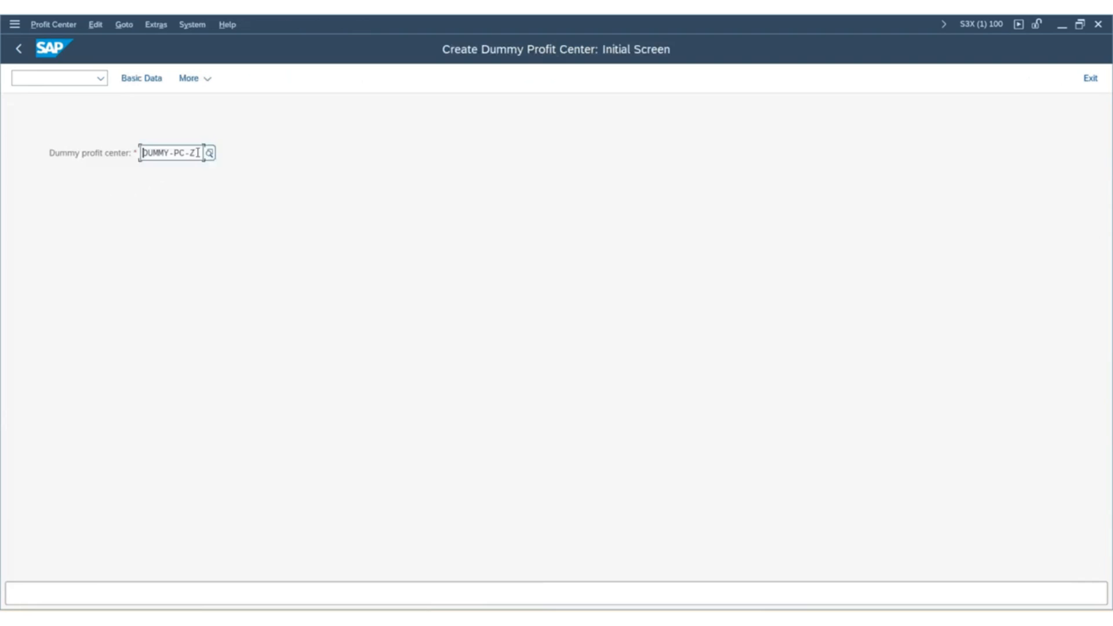
{"action": "left_click_drag", "start_coordinate": [197, 153], "coordinate": [1, 117]}
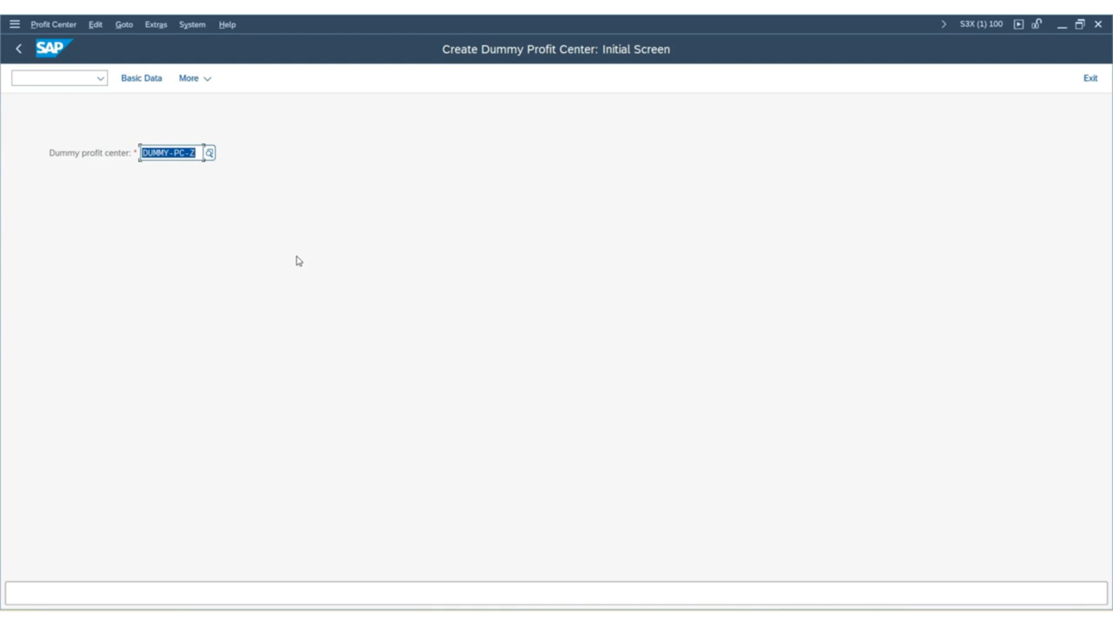
{"action": "left_click", "coordinate": [137, 77]}
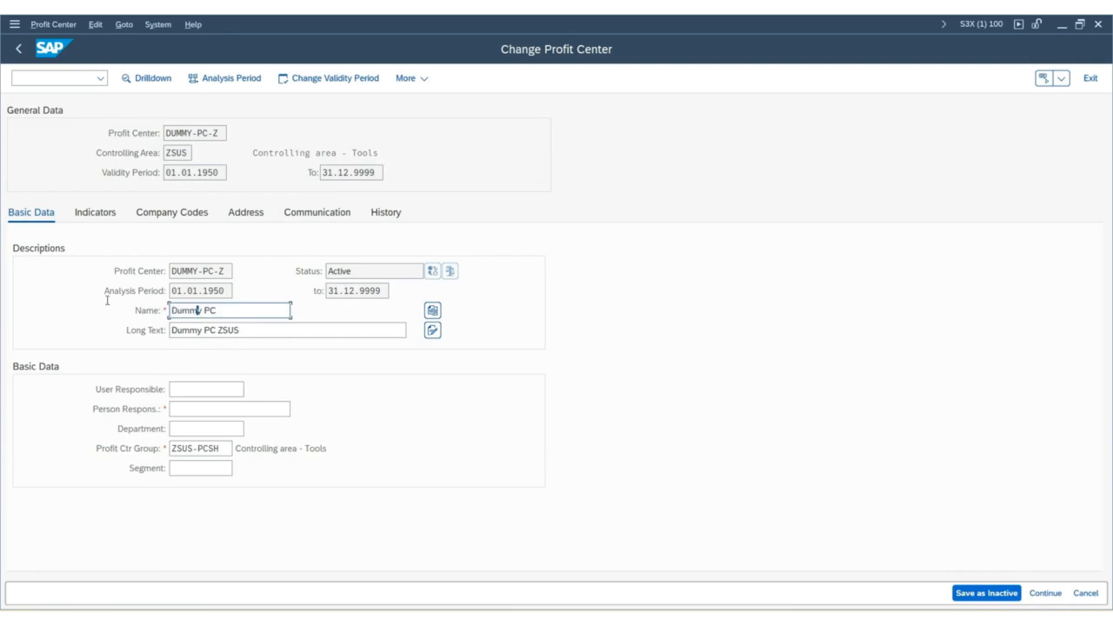
Review the long text and profit center group of DUMMY-PC-Z, enter sap as person responsible, and leave the segment empty.
{"action": "left_click", "coordinate": [238, 333]}
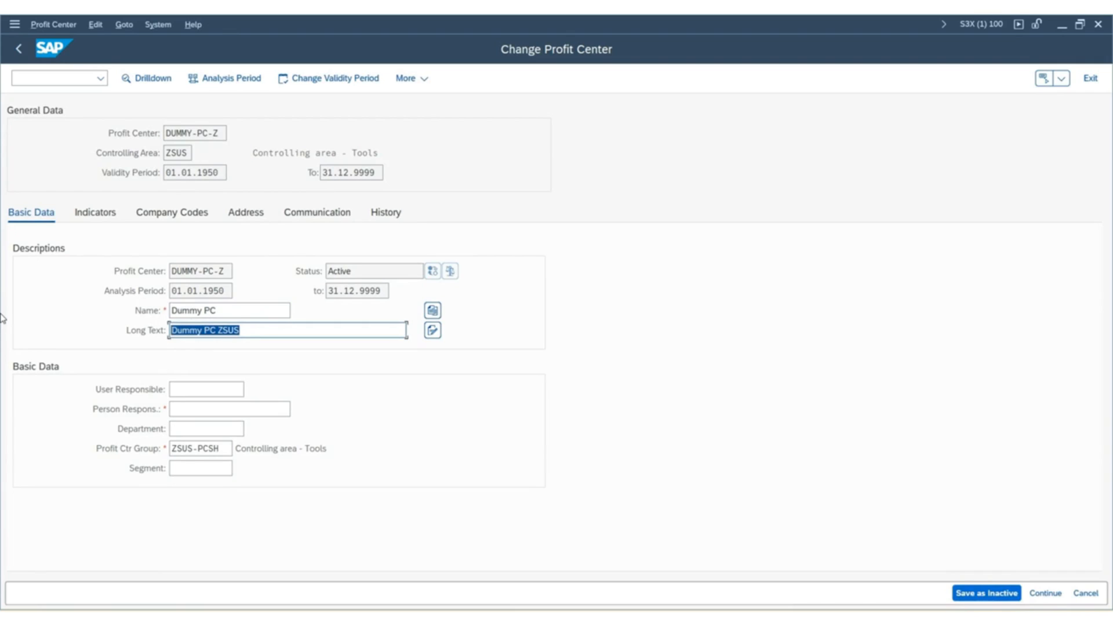
{"action": "left_click", "coordinate": [230, 448]}
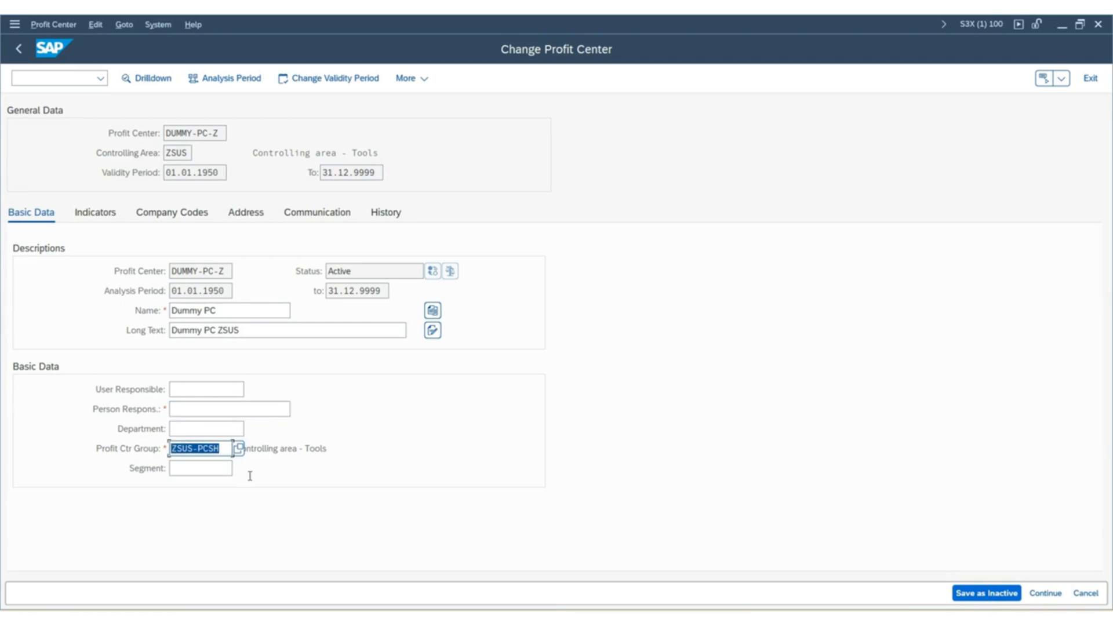
{"action": "left_click", "coordinate": [221, 408]}
{"action": "type", "text": "sap"}
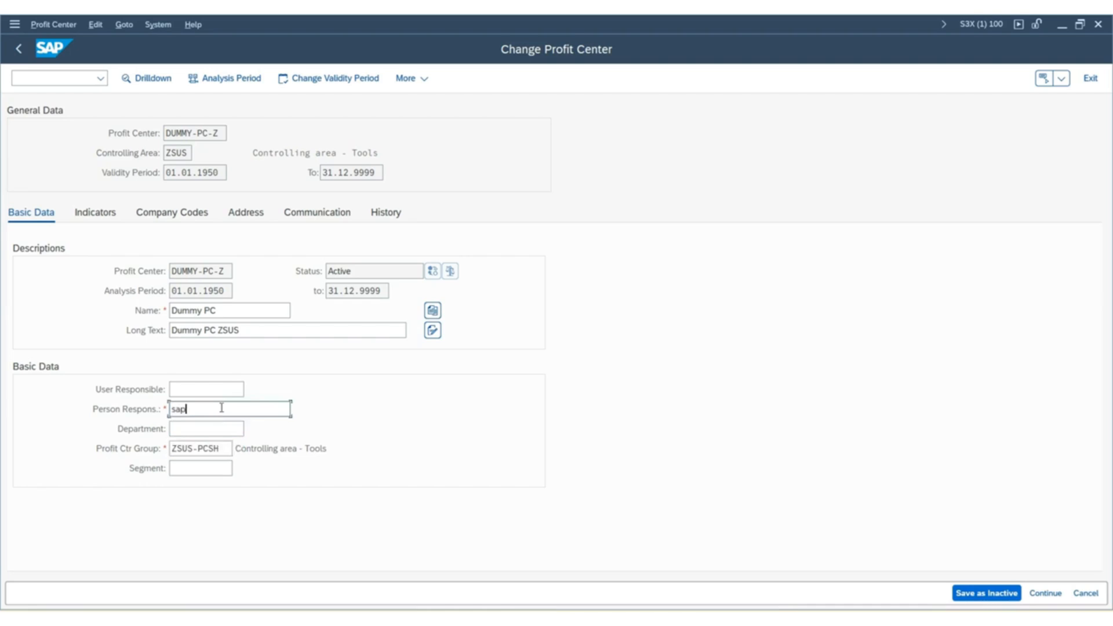
{"action": "key", "text": "Return"}
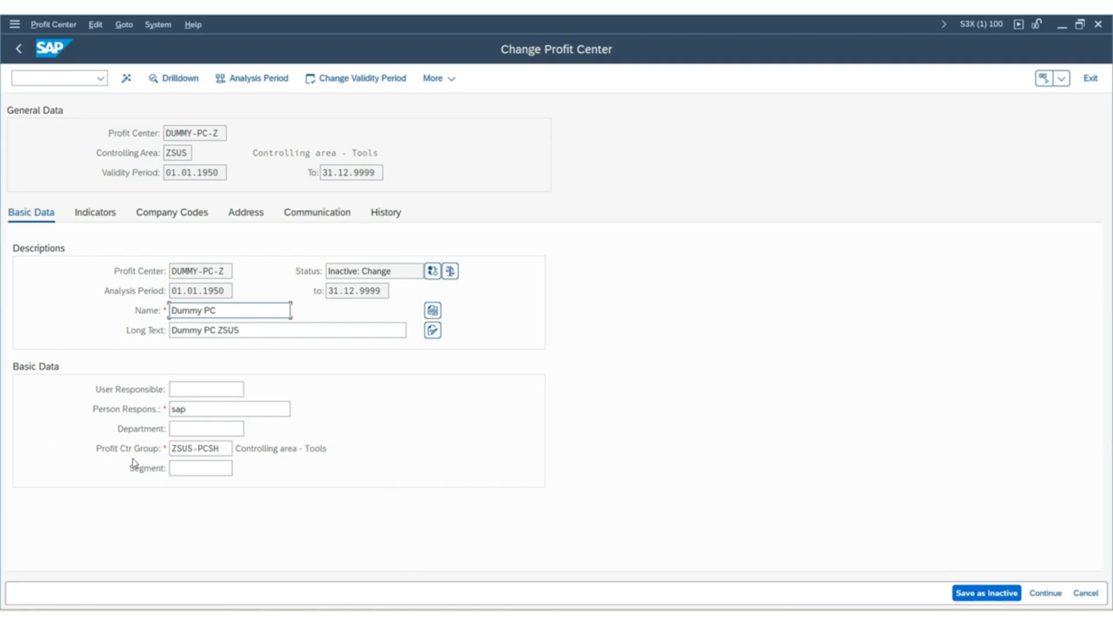
{"action": "left_click", "coordinate": [192, 467]}
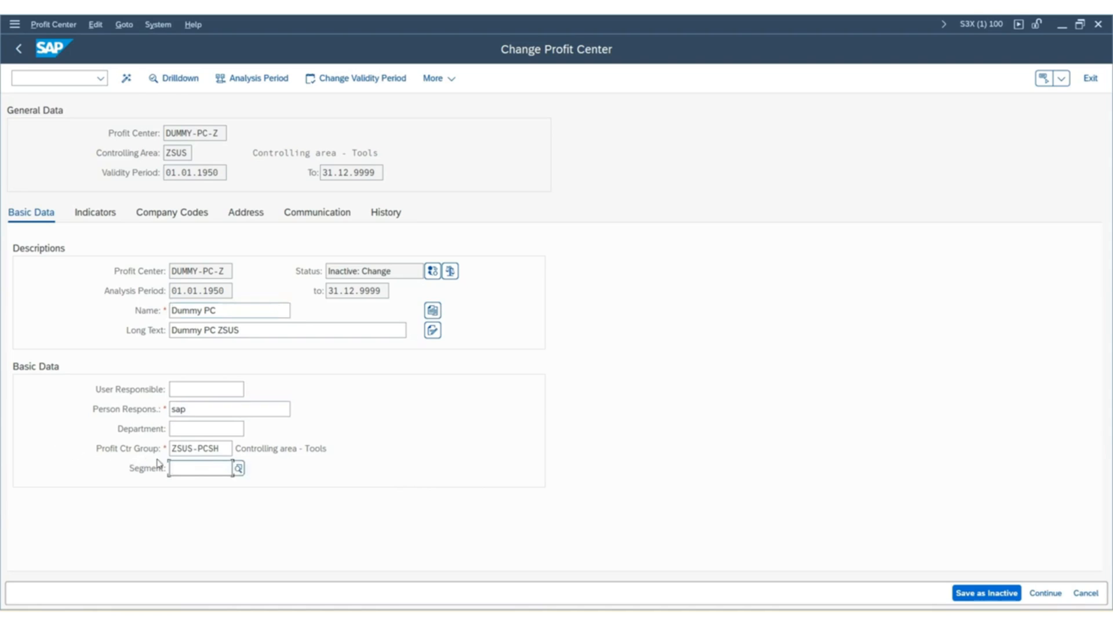
{"action": "left_click", "coordinate": [1045, 593]}
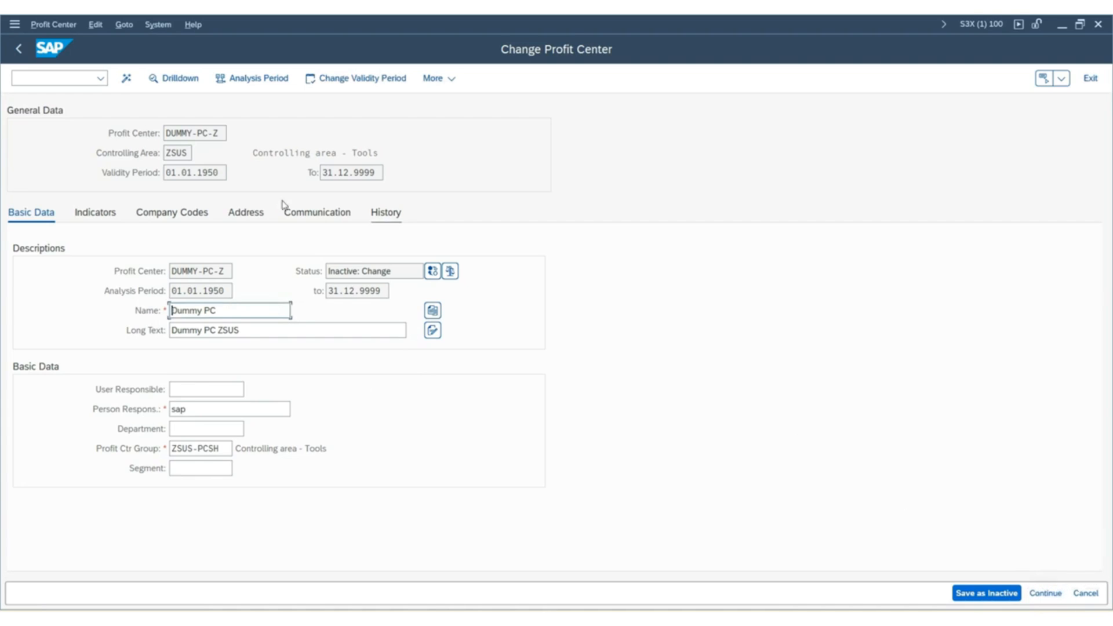
Leave the dummy profit center's maintenance, saving the changes, and return to the IMG structure.
{"action": "left_click", "coordinate": [20, 58]}
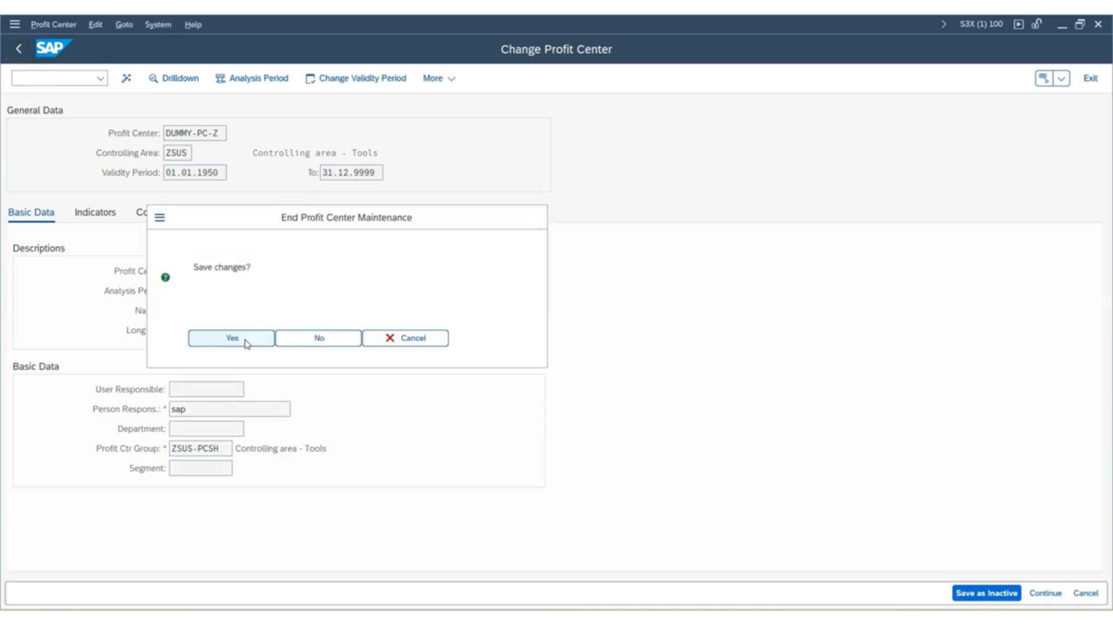
{"action": "left_click", "coordinate": [246, 343]}
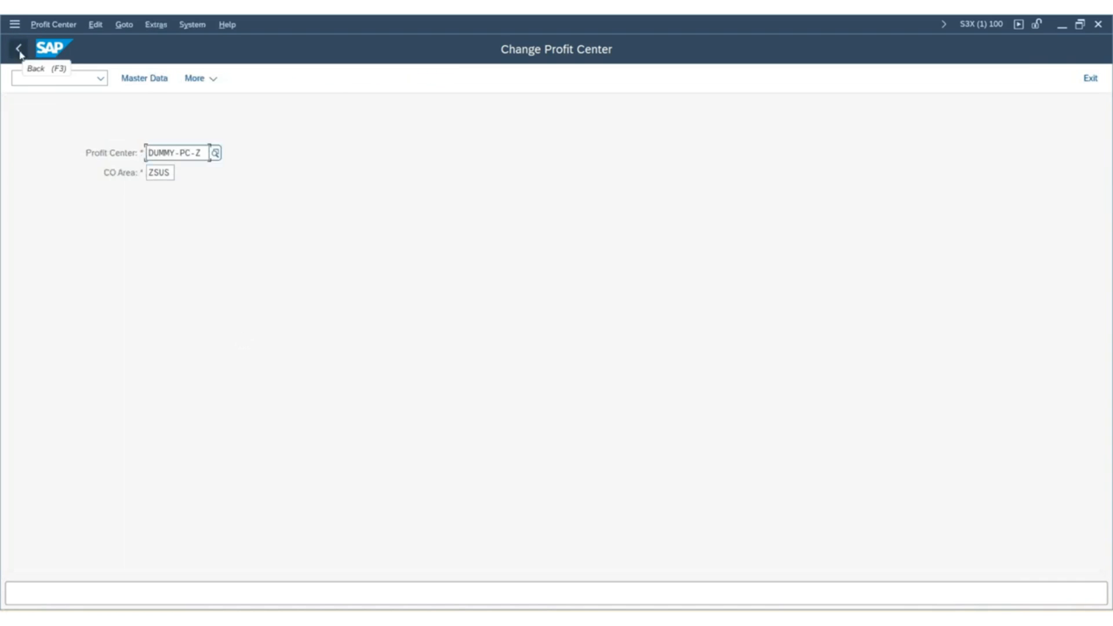
{"action": "left_click", "coordinate": [19, 52]}
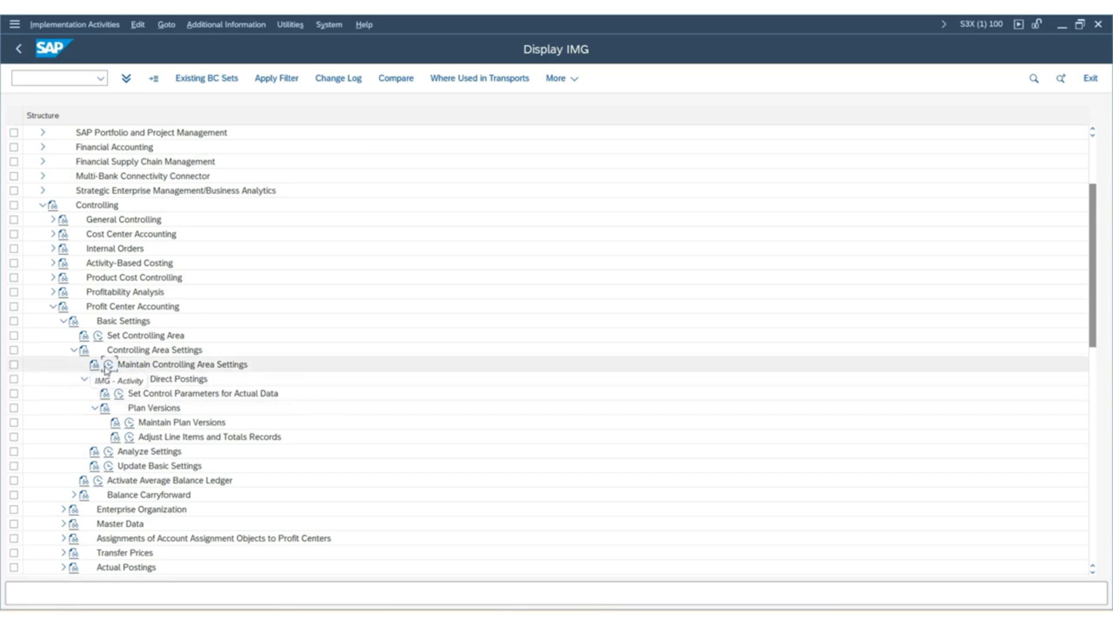
Open Maintain Controlling Area Settings, check the dummy profit center assigned to controlling area ZSUS, and return to the IMG structure.
{"action": "left_click", "coordinate": [107, 367]}
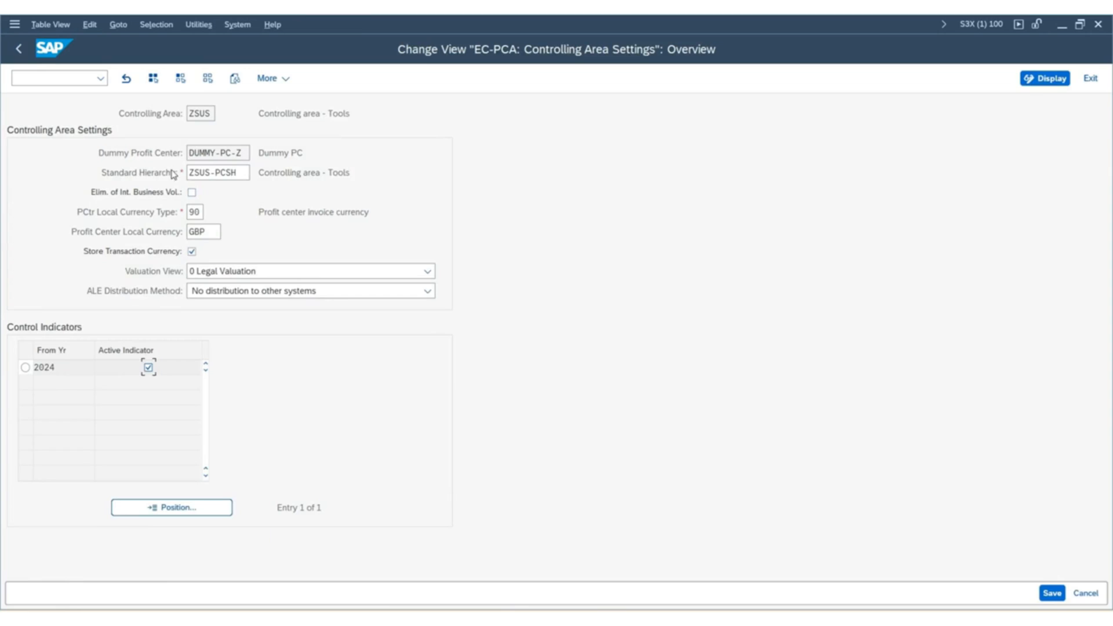
{"action": "left_click_drag", "start_coordinate": [246, 154], "coordinate": [141, 139]}
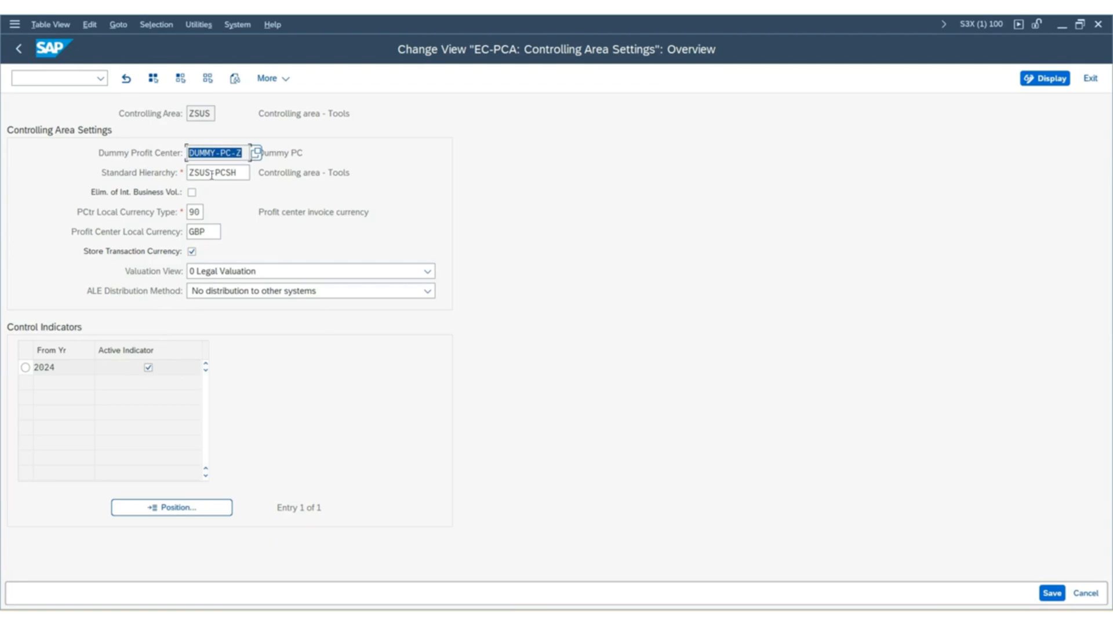
{"action": "left_click", "coordinate": [18, 49]}
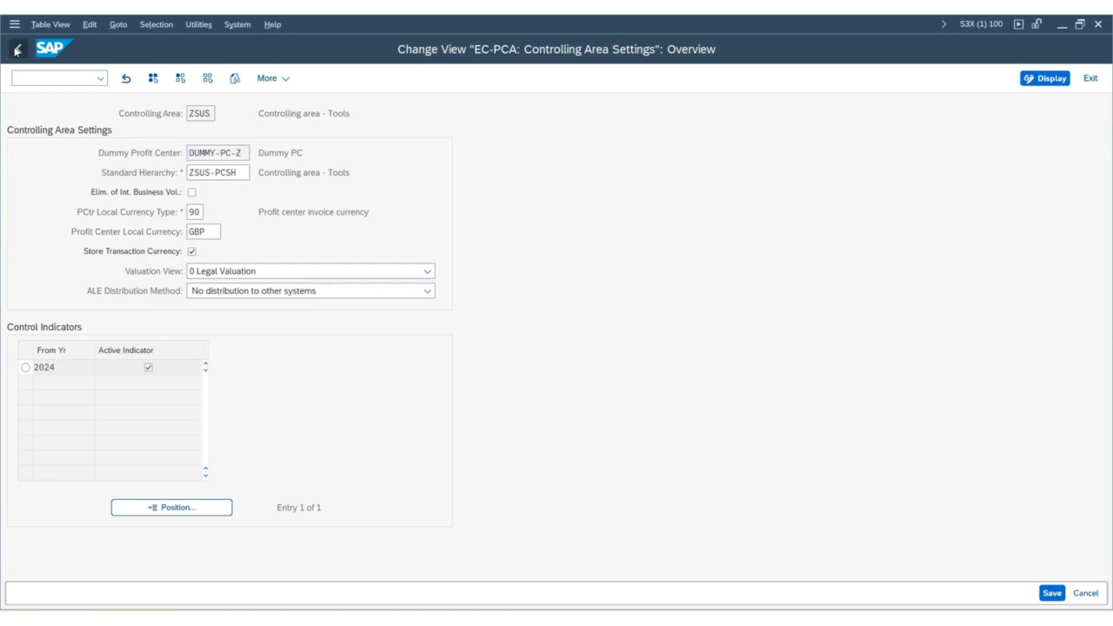
Start the Set Control Parameters for Actual Data activity under Activate Direct Postings.
{"action": "scroll", "coordinate": [388, 363], "scroll_direction": "down", "scroll_amount": 3}
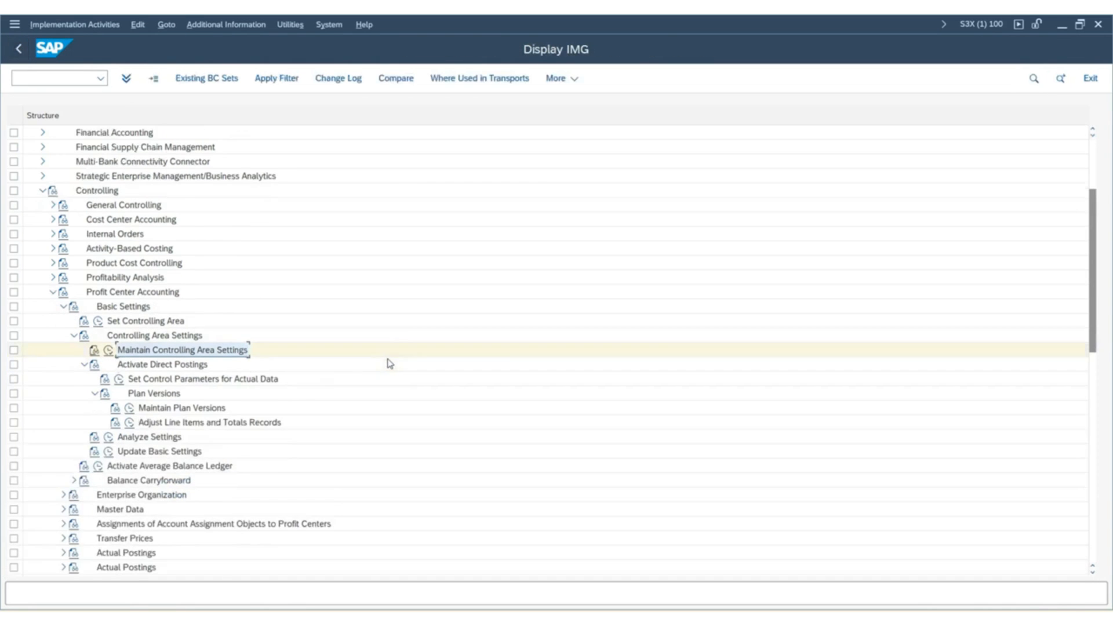
{"action": "scroll", "coordinate": [388, 363], "scroll_direction": "down", "scroll_amount": 2}
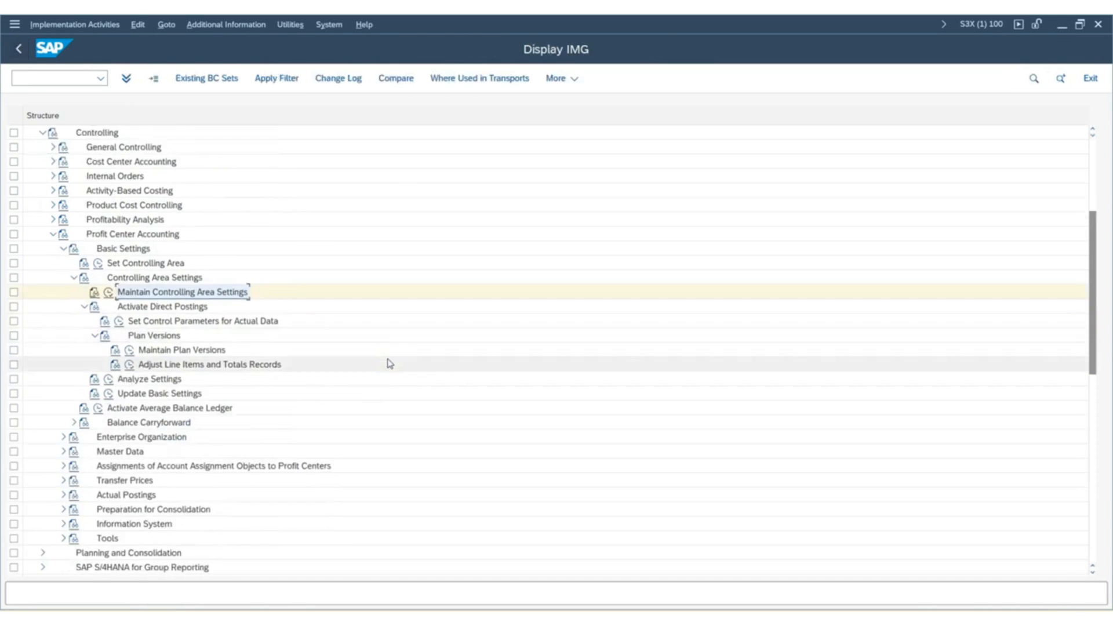
{"action": "left_click", "coordinate": [84, 307]}
{"action": "left_click", "coordinate": [84, 307]}
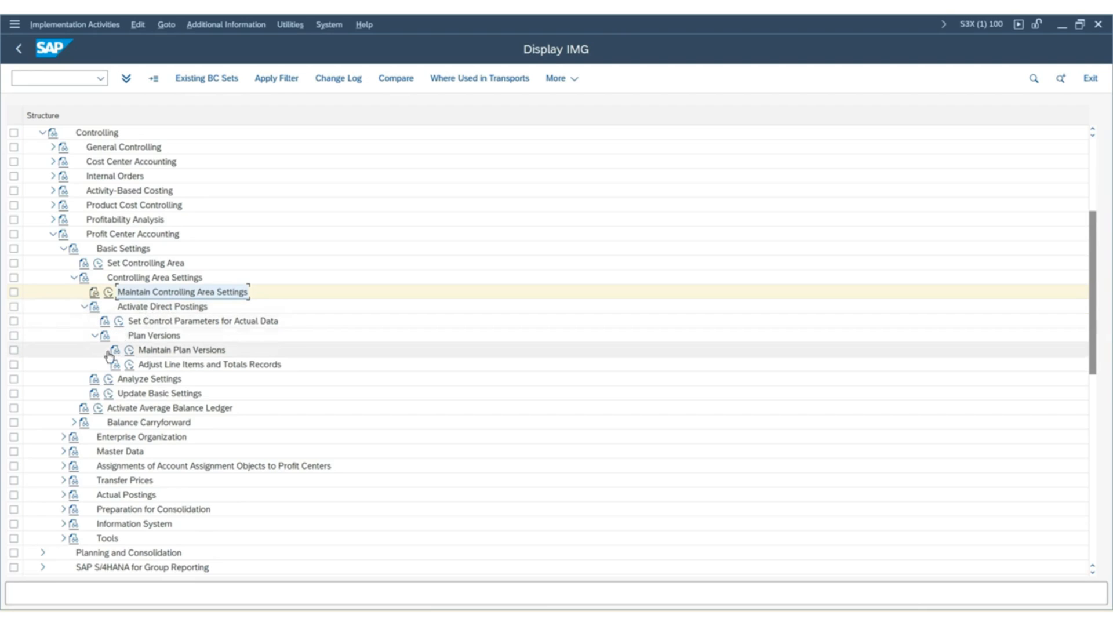
{"action": "left_click", "coordinate": [119, 321]}
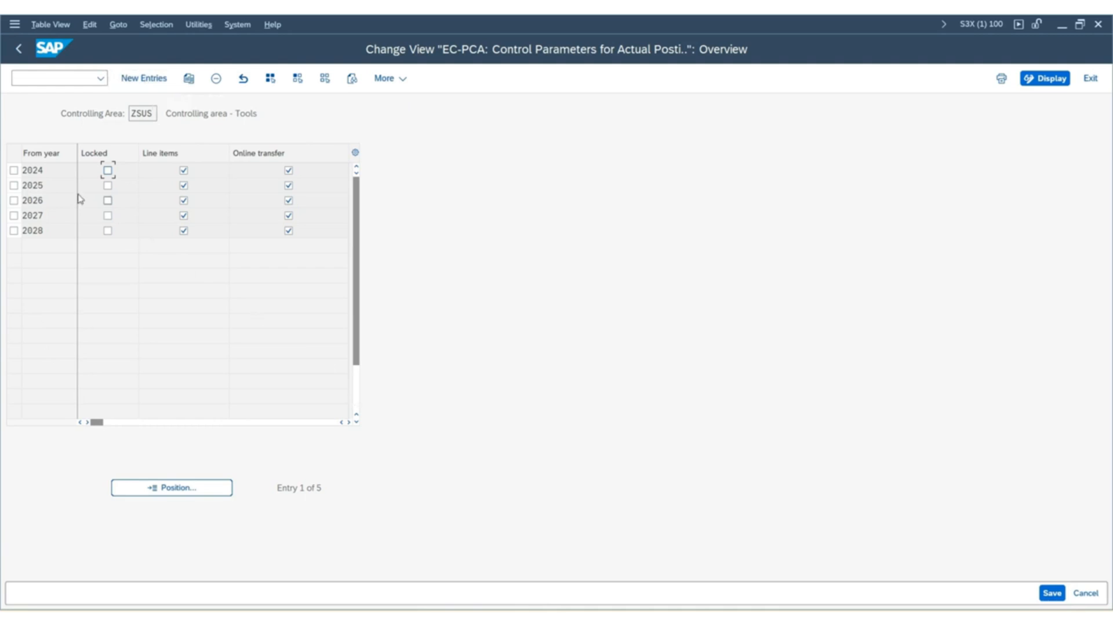
Check the actual posting control parameters for years 2024 to 2028, save them and return to the IMG structure.
{"action": "double_click", "coordinate": [50, 173]}
{"action": "double_click", "coordinate": [46, 184]}
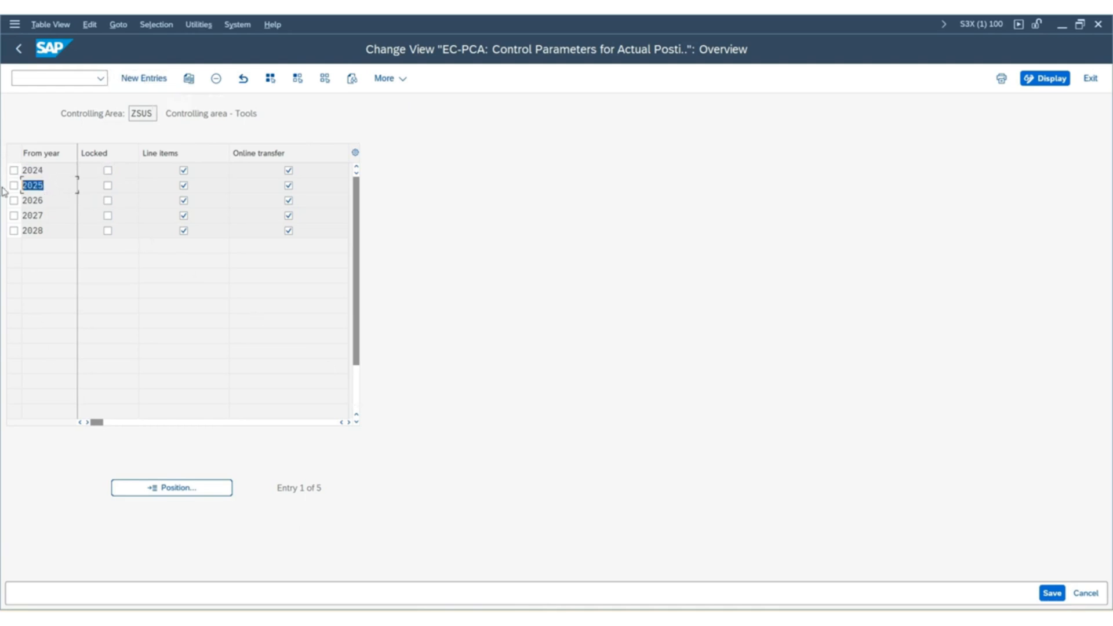
{"action": "double_click", "coordinate": [53, 200]}
{"action": "double_click", "coordinate": [62, 215]}
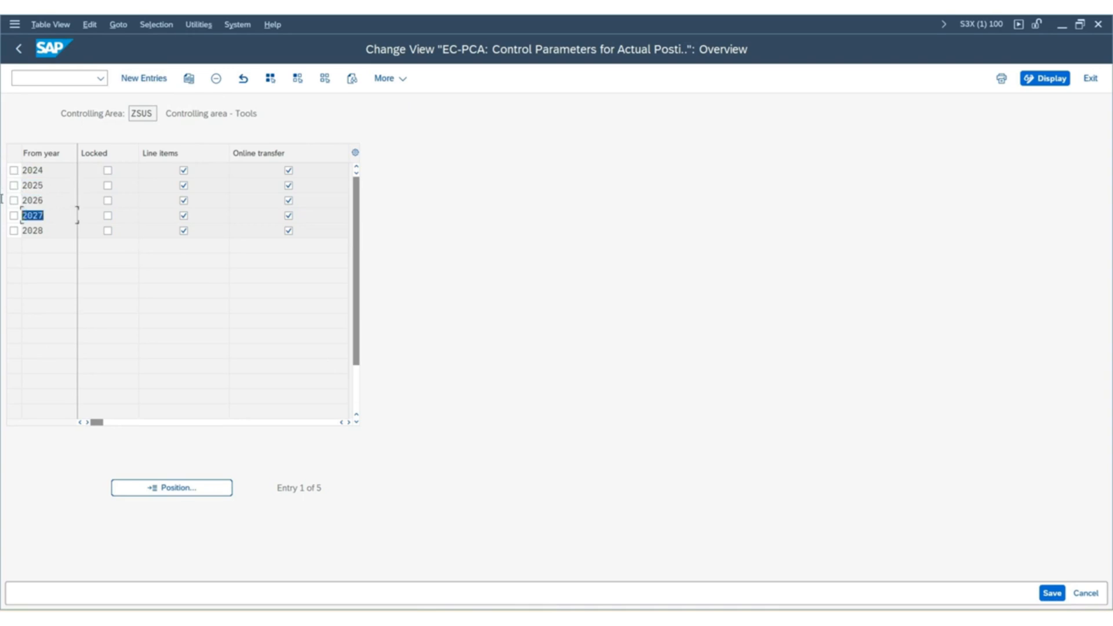
{"action": "double_click", "coordinate": [57, 230]}
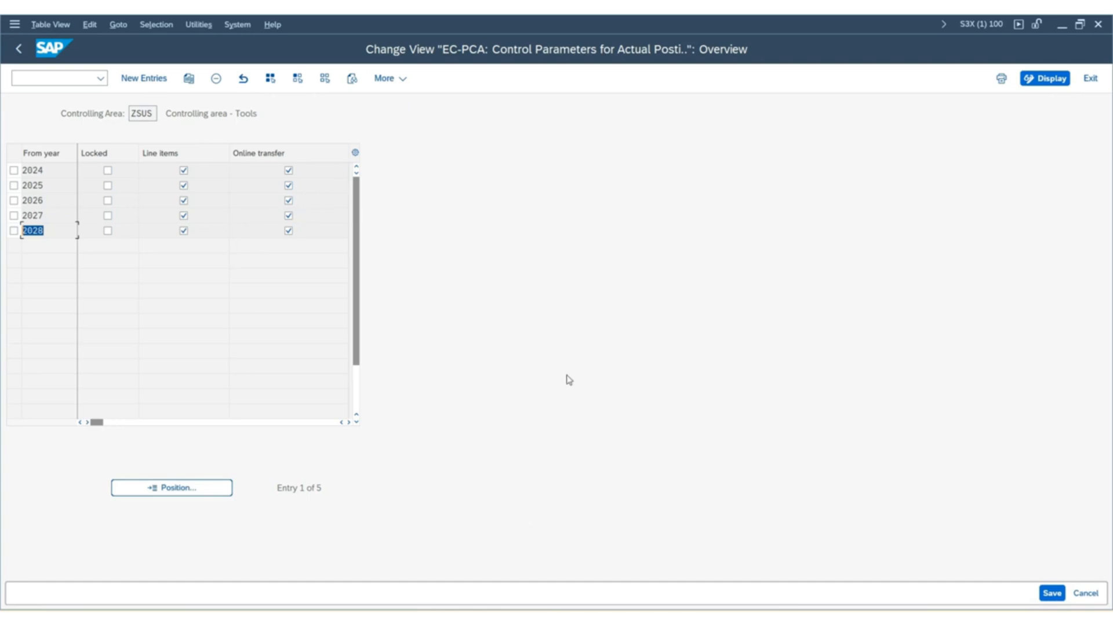
{"action": "left_click", "coordinate": [1052, 594]}
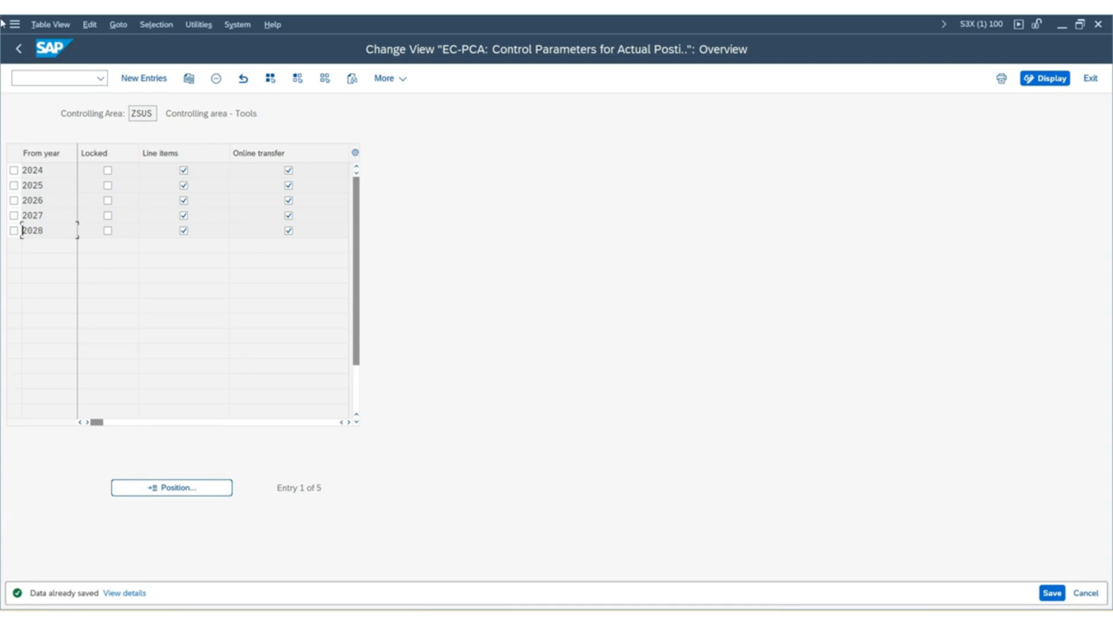
{"action": "left_click", "coordinate": [20, 49]}
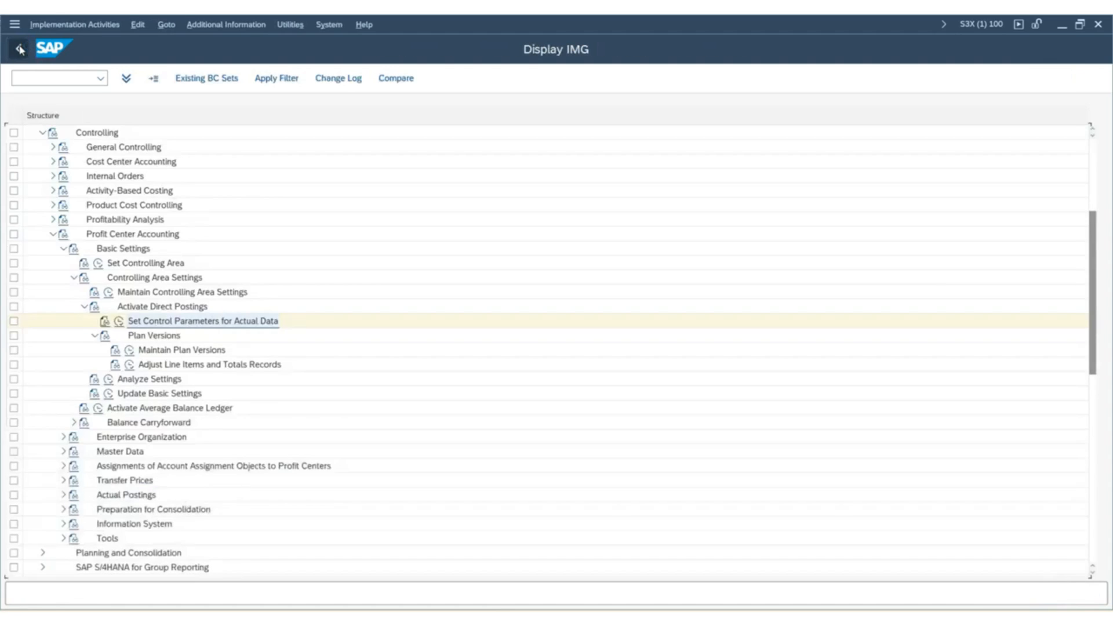
Expand Master Data under Profit Center Accounting and look through its activities and the nodes that follow it.
{"action": "scroll", "coordinate": [163, 385], "scroll_direction": "down", "scroll_amount": 5}
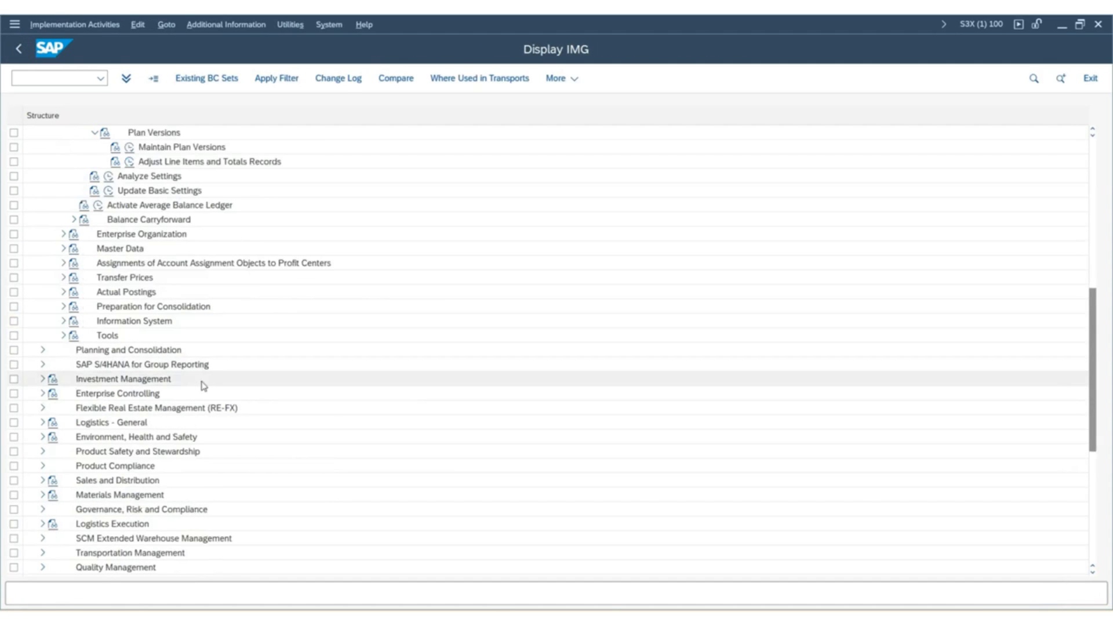
{"action": "scroll", "coordinate": [203, 385], "scroll_direction": "up", "scroll_amount": 2}
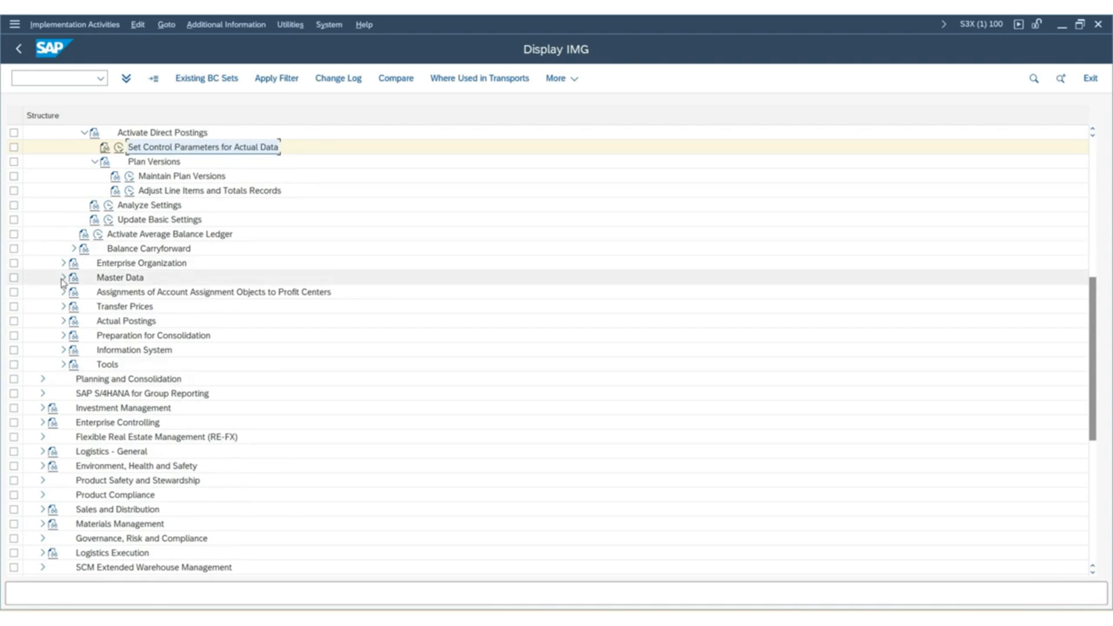
{"action": "scroll", "coordinate": [64, 283], "scroll_direction": "up", "scroll_amount": 3}
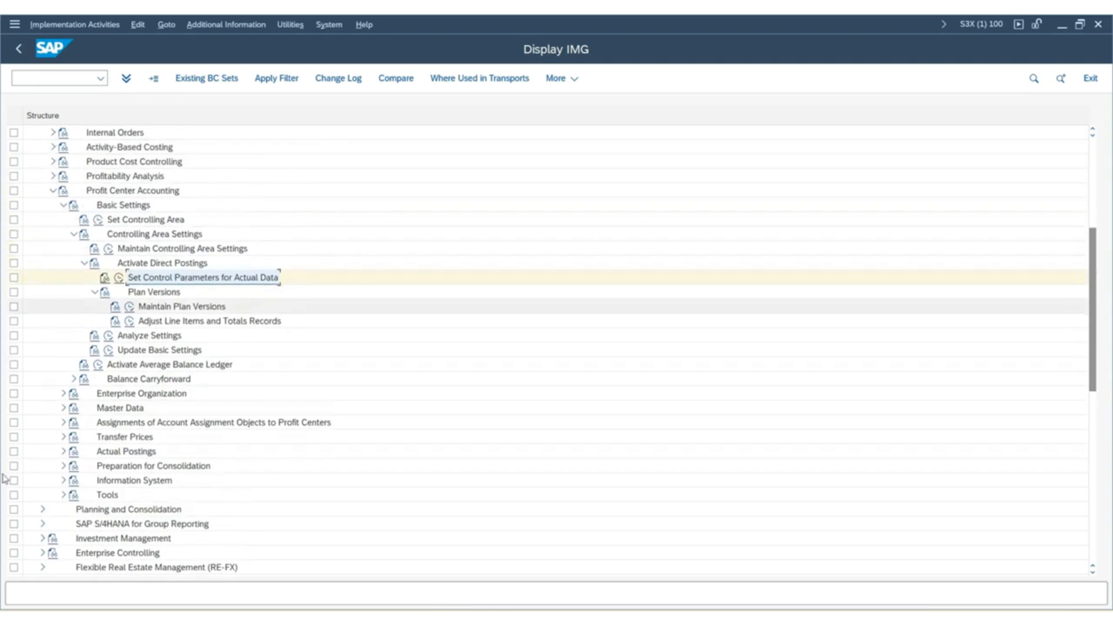
{"action": "scroll", "coordinate": [130, 385], "scroll_direction": "down", "scroll_amount": 1}
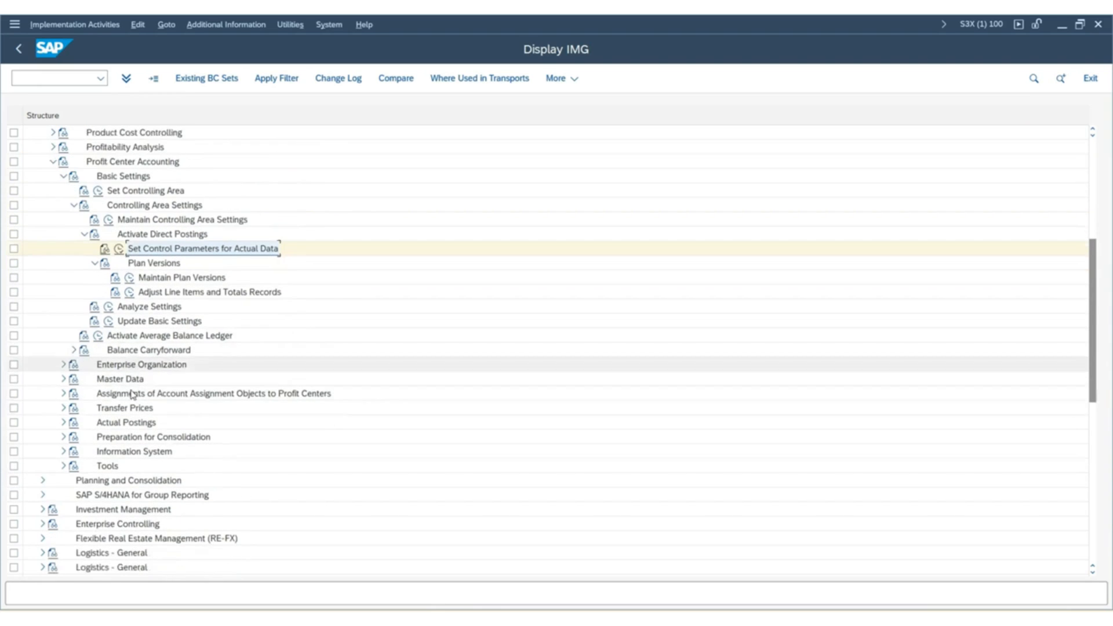
{"action": "left_click", "coordinate": [63, 380]}
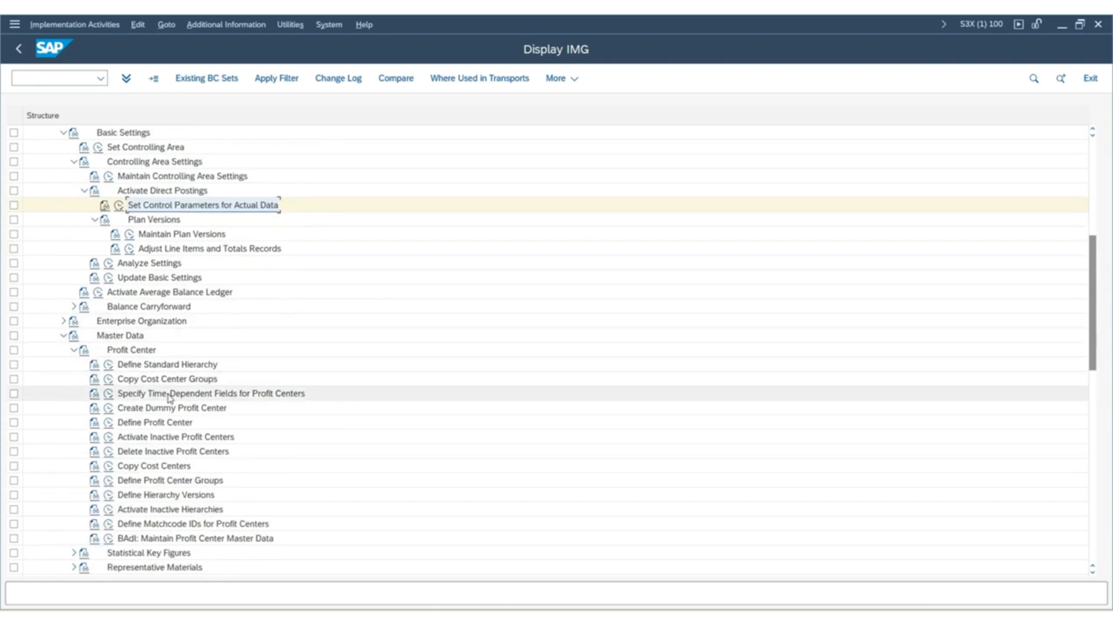
{"action": "scroll", "coordinate": [170, 398], "scroll_direction": "down", "scroll_amount": 1}
{"action": "scroll", "coordinate": [169, 398], "scroll_direction": "down", "scroll_amount": 2}
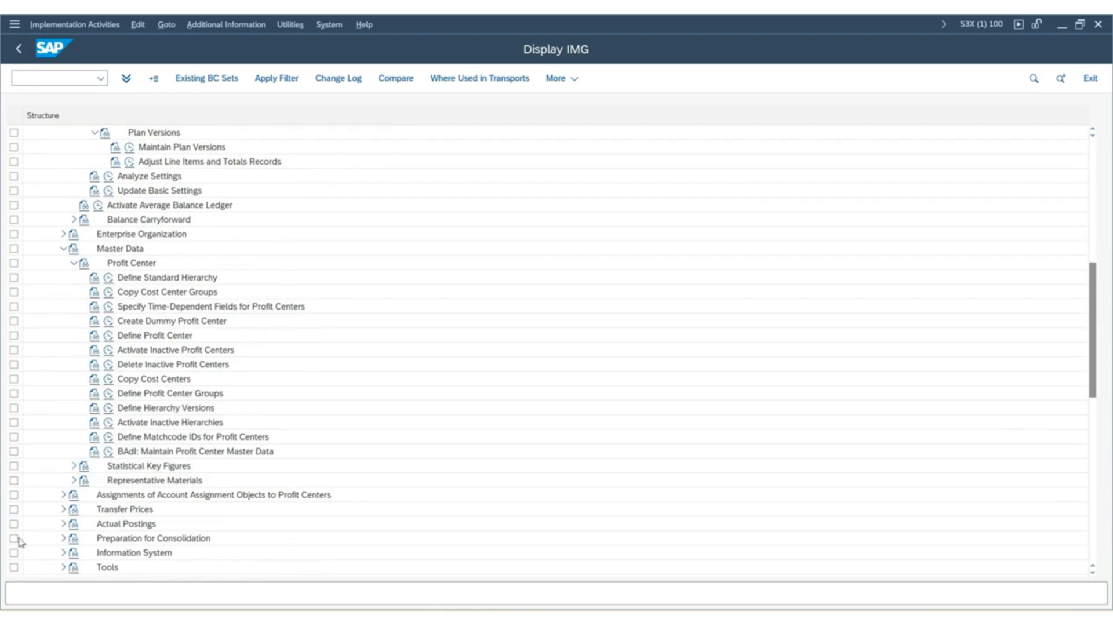
{"action": "scroll", "coordinate": [63, 521], "scroll_direction": "down", "scroll_amount": 1}
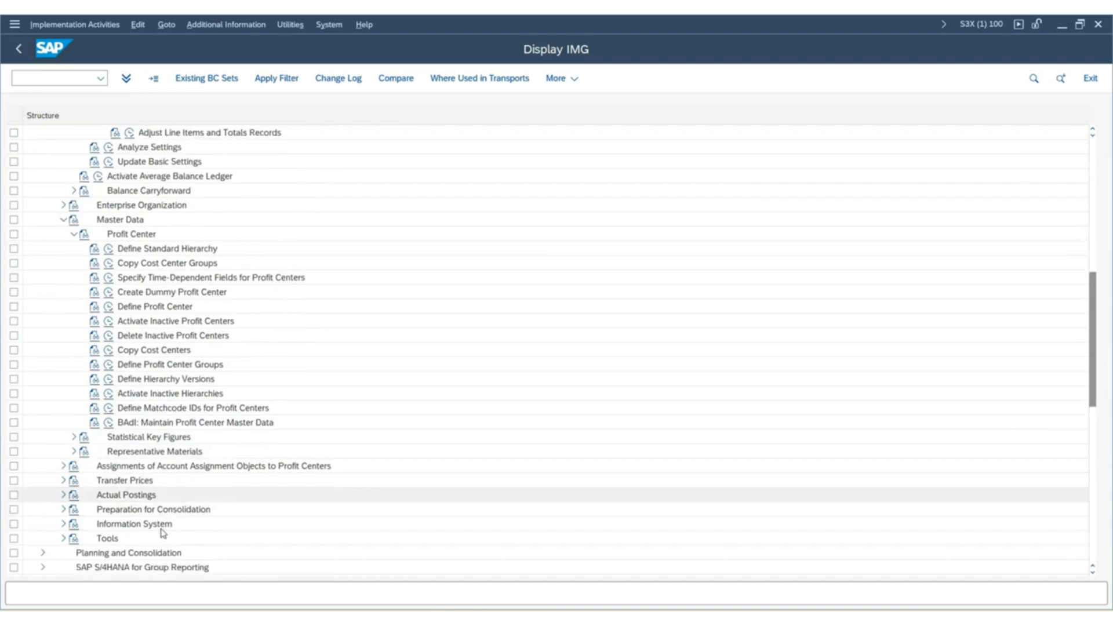
Expand Actual Postings and its Basic Settings: Actual node, and start the Define Number Ranges for Local Documents activity.
{"action": "left_click", "coordinate": [62, 495]}
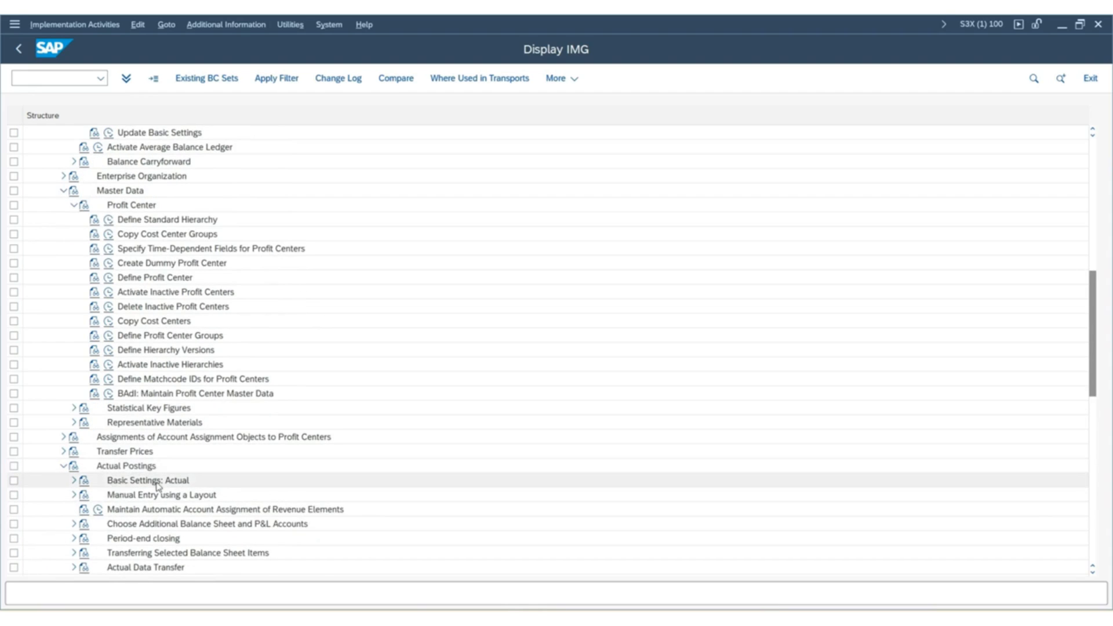
{"action": "left_click", "coordinate": [74, 480]}
{"action": "scroll", "coordinate": [73, 484], "scroll_direction": "down", "scroll_amount": 1}
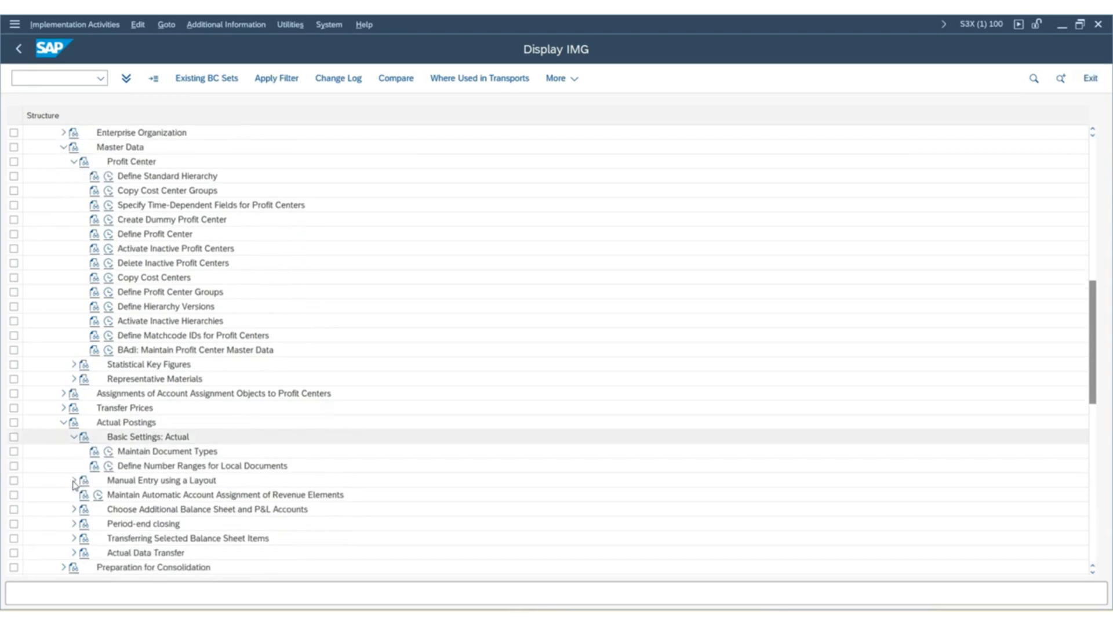
{"action": "left_click", "coordinate": [108, 467]}
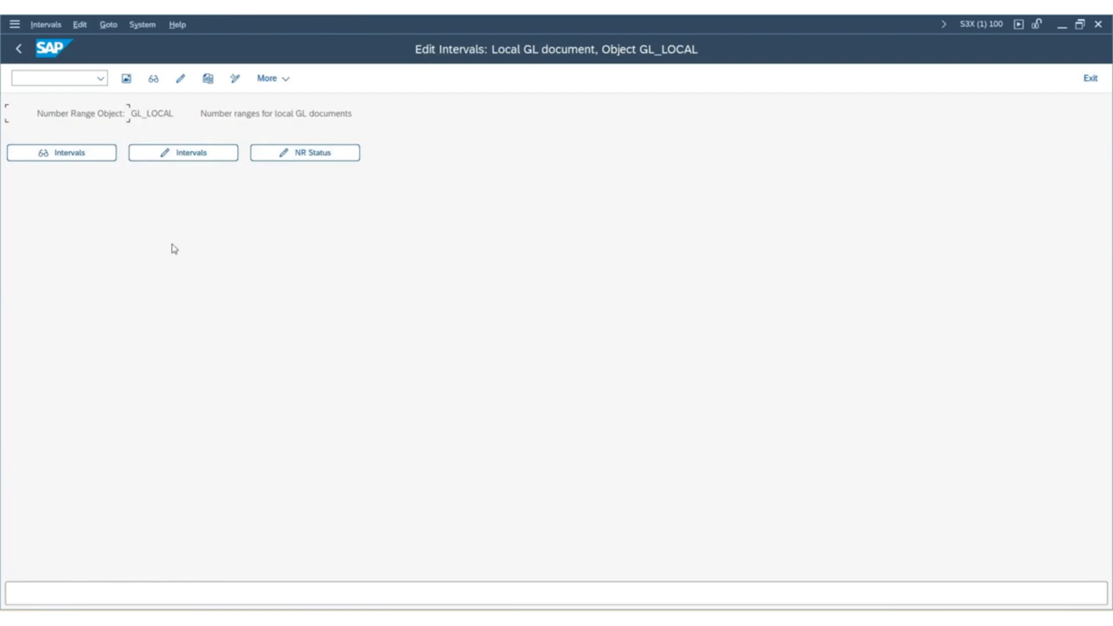
Open the GL_LOCAL number range intervals for company code SUK1 in change mode, review them and go back.
{"action": "left_click", "coordinate": [215, 153]}
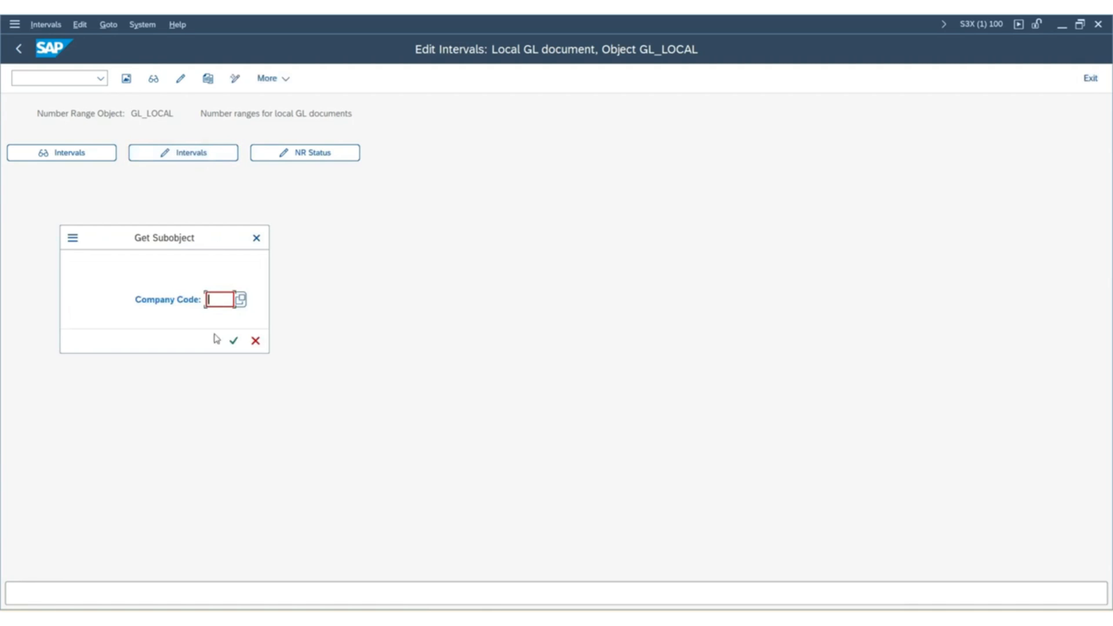
{"action": "type", "text": "su"}
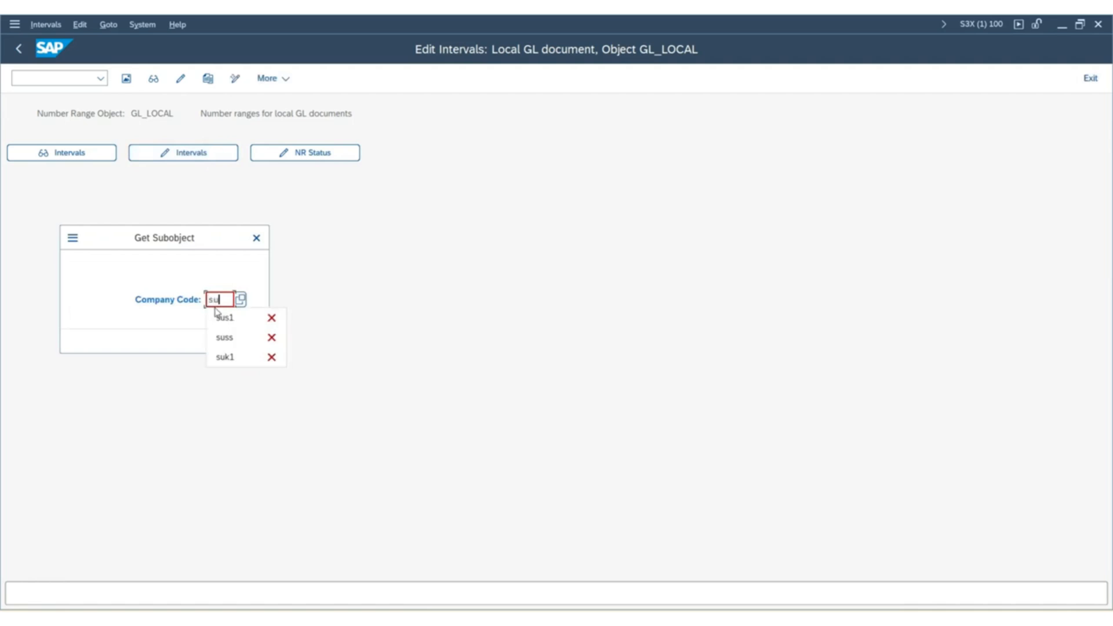
{"action": "type", "text": "k1"}
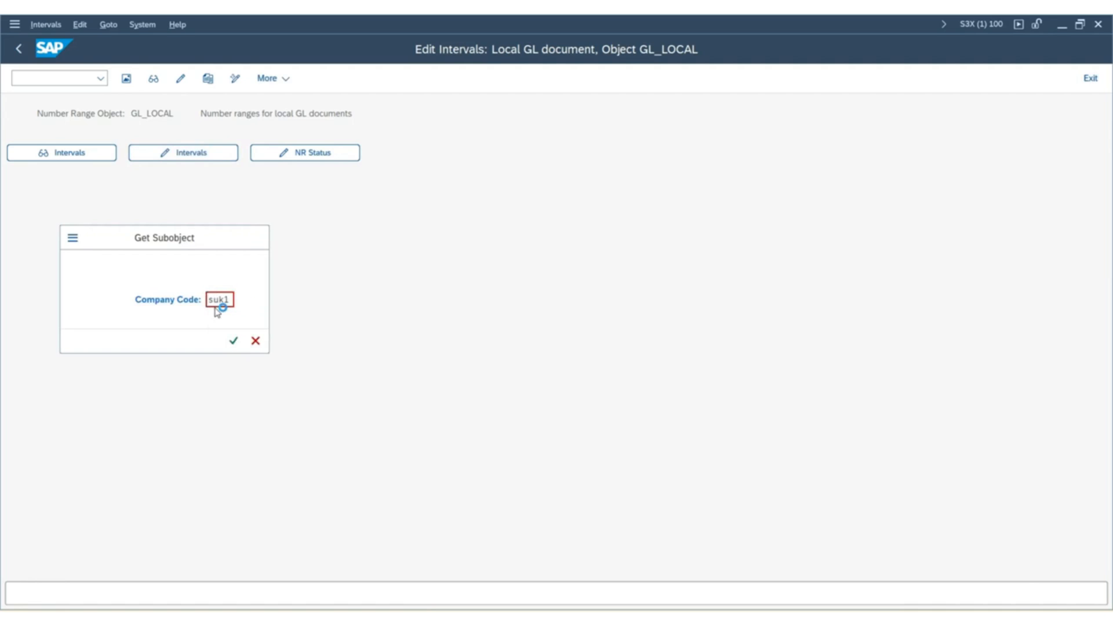
{"action": "key", "text": "Return"}
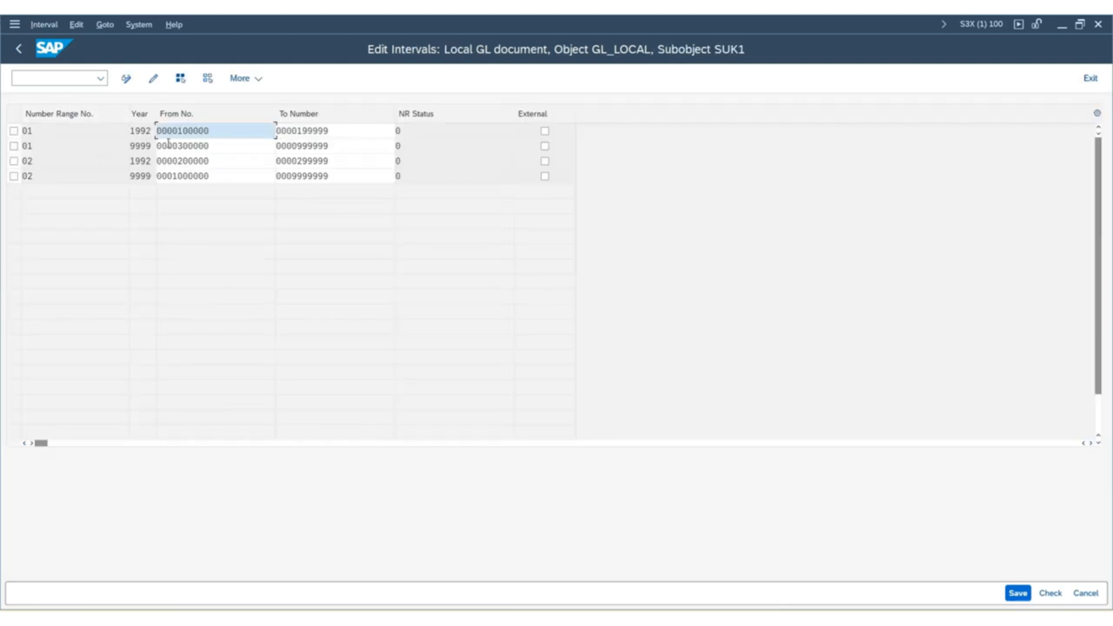
{"action": "left_click", "coordinate": [18, 51]}
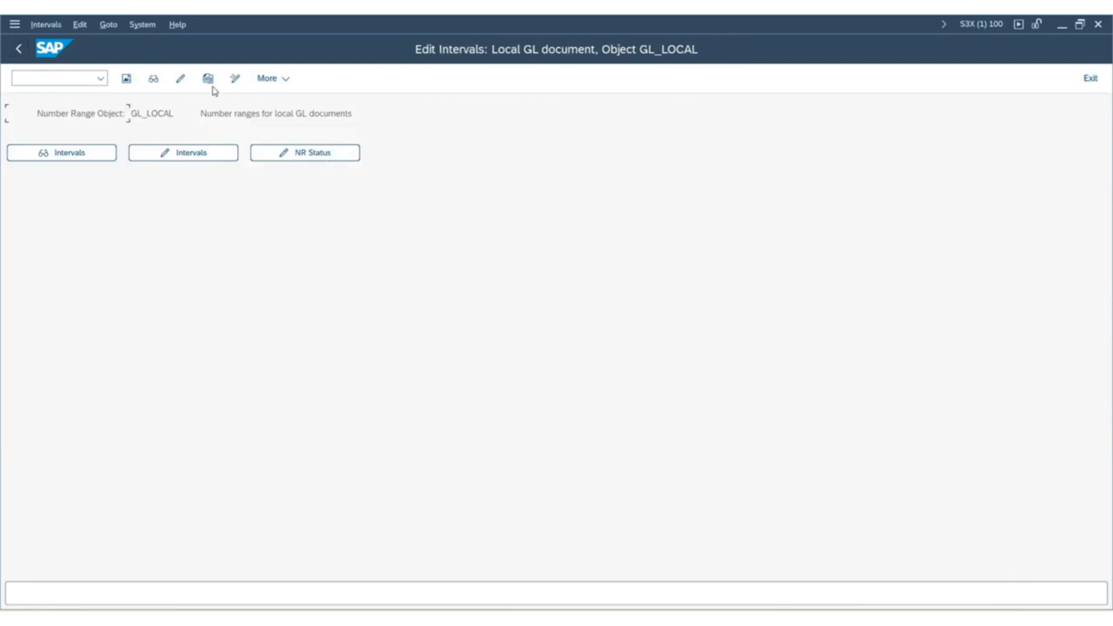
Try to copy the GL_LOCAL number range intervals from company code 0001 to SUK1, then close the copy dialog.
{"action": "left_click", "coordinate": [213, 84]}
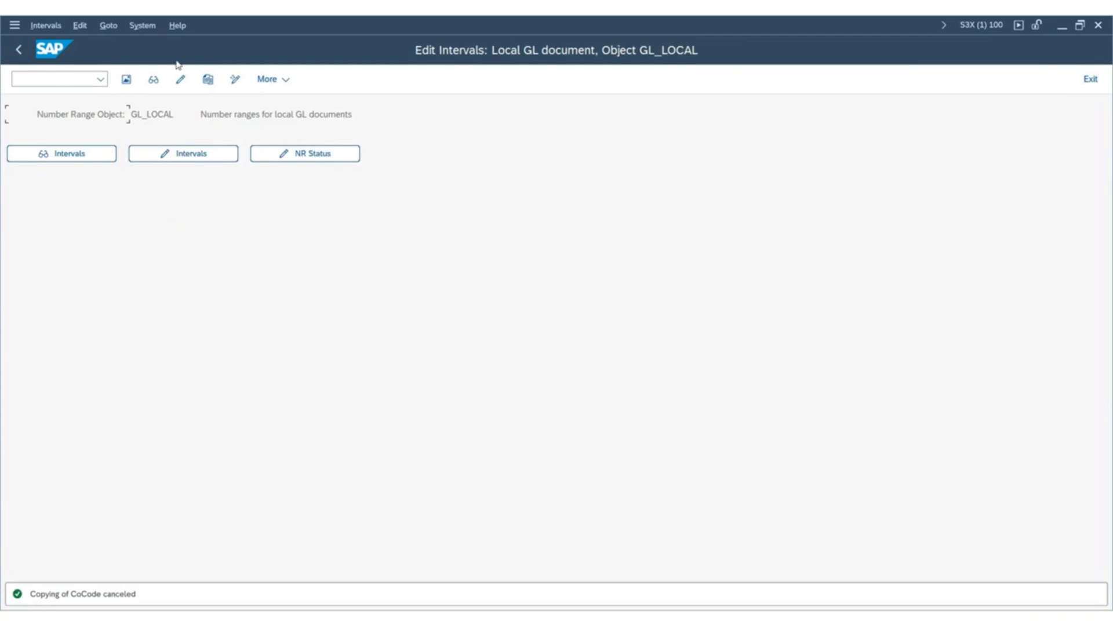
{"action": "left_click", "coordinate": [204, 79]}
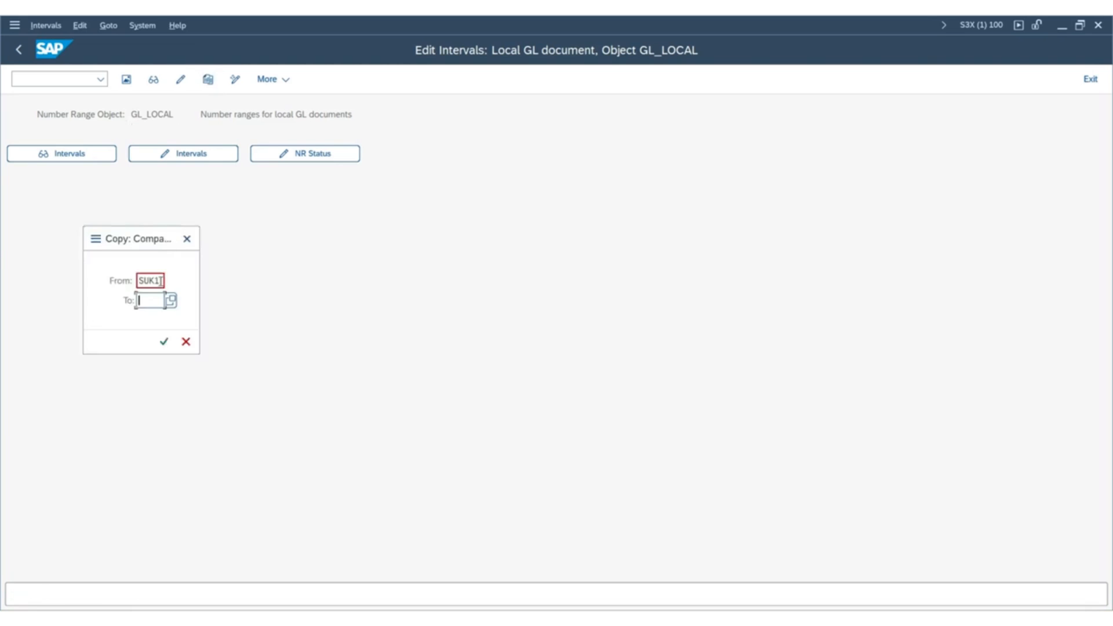
{"action": "left_click", "coordinate": [160, 282]}
{"action": "type", "text": "000"}
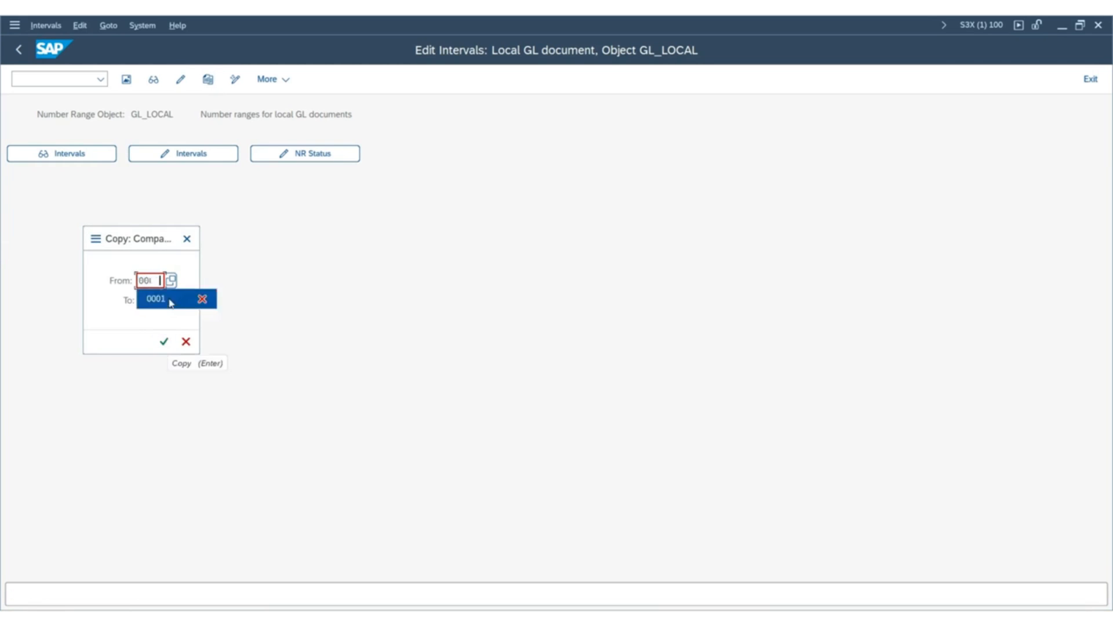
{"action": "left_click", "coordinate": [151, 298]}
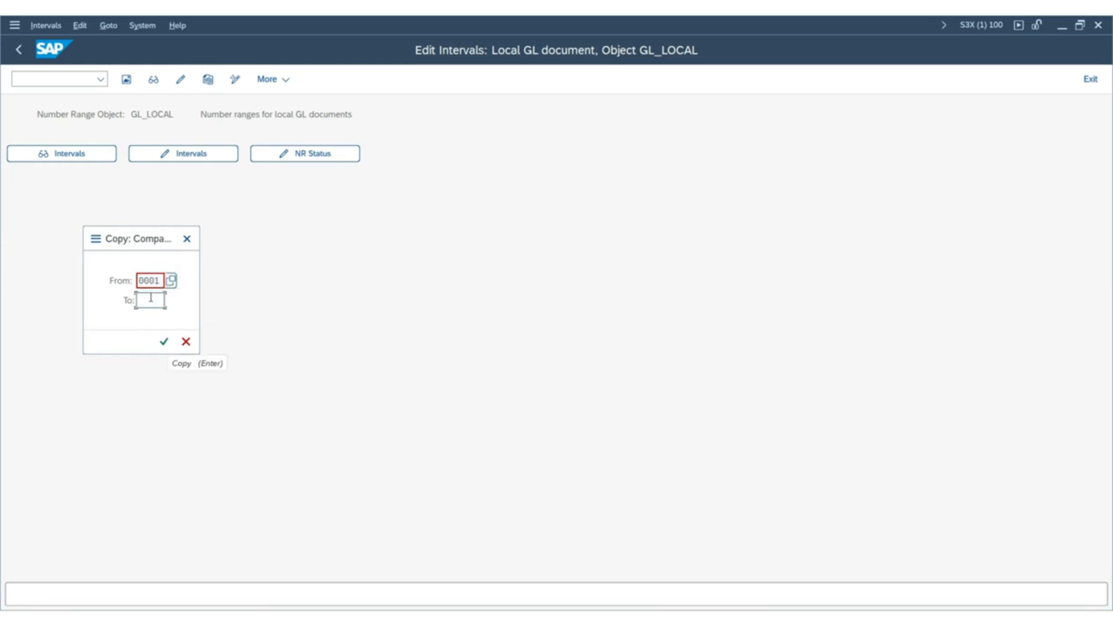
{"action": "left_click", "coordinate": [151, 298]}
{"action": "type", "text": "s"}
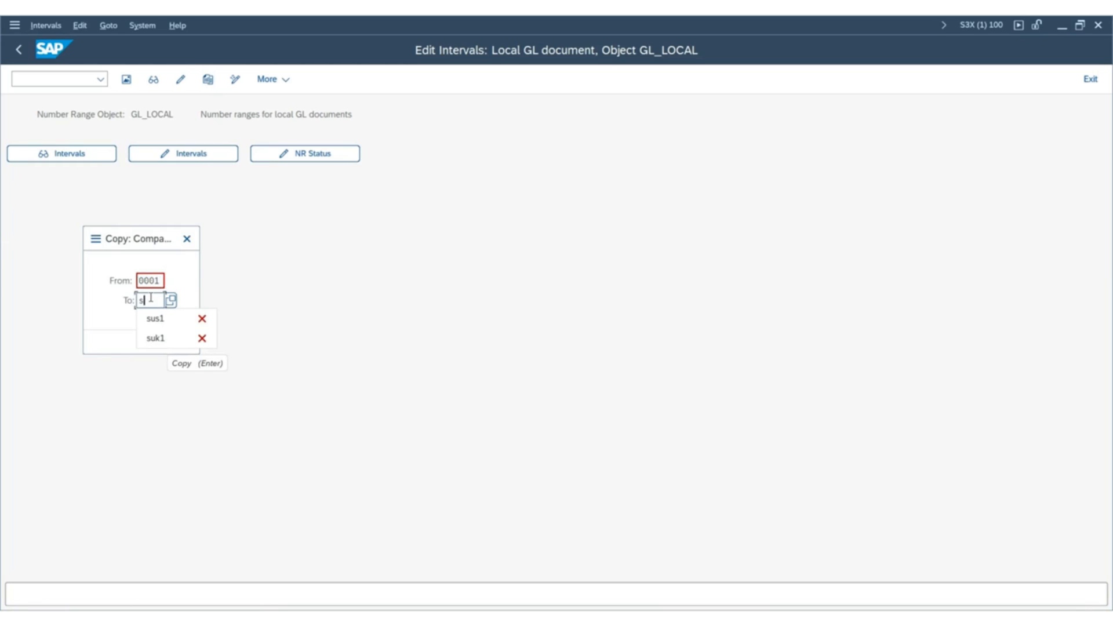
{"action": "left_click", "coordinate": [163, 342]}
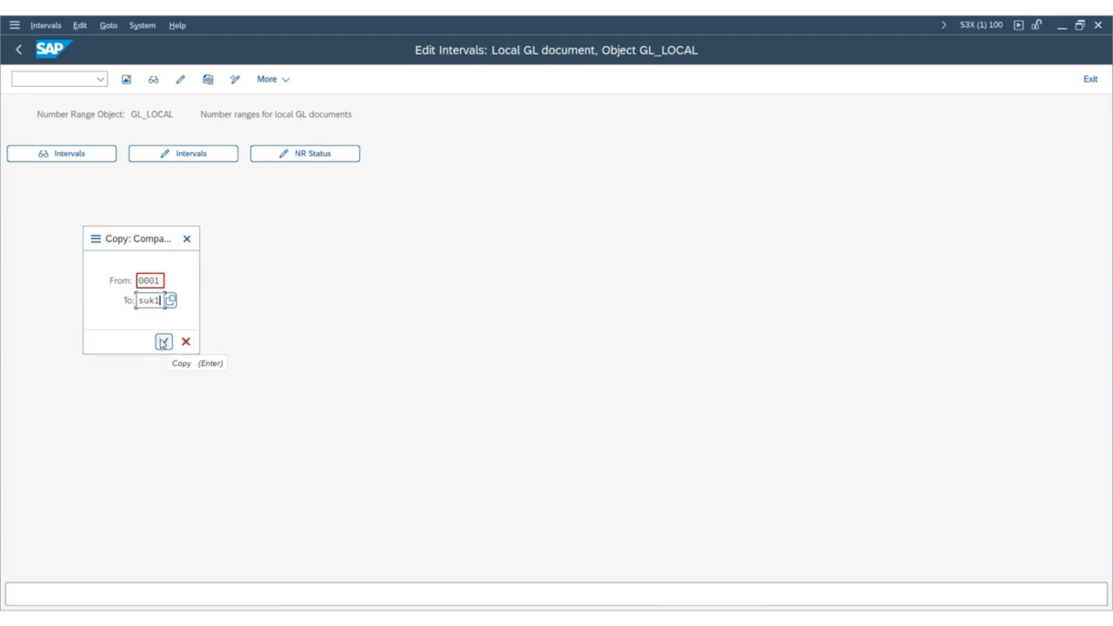
{"action": "left_click", "coordinate": [163, 341]}
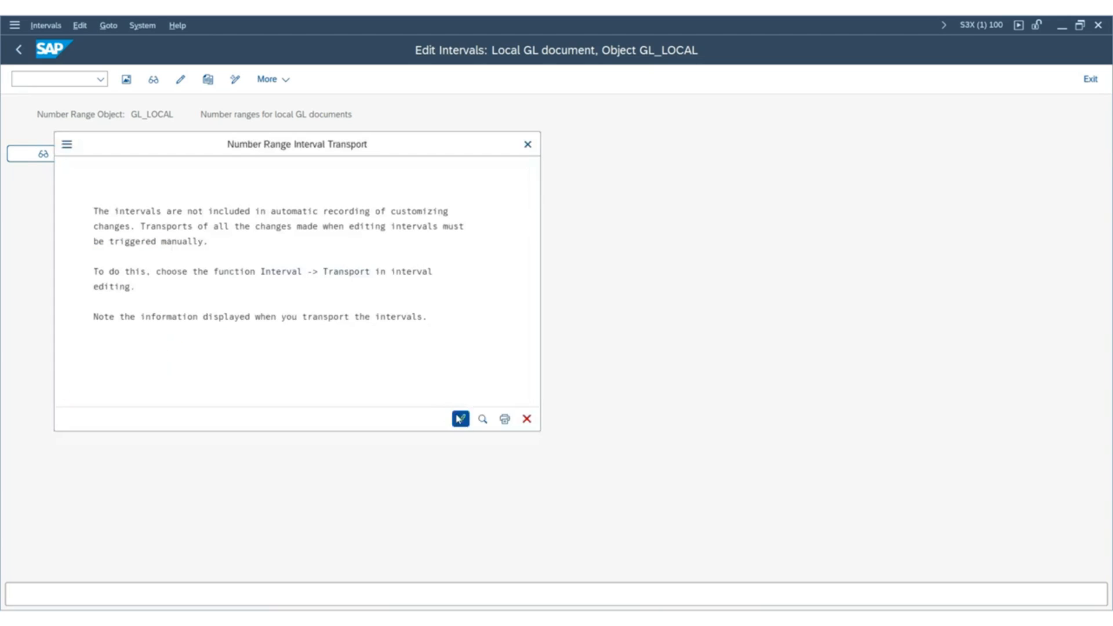
{"action": "left_click", "coordinate": [455, 417]}
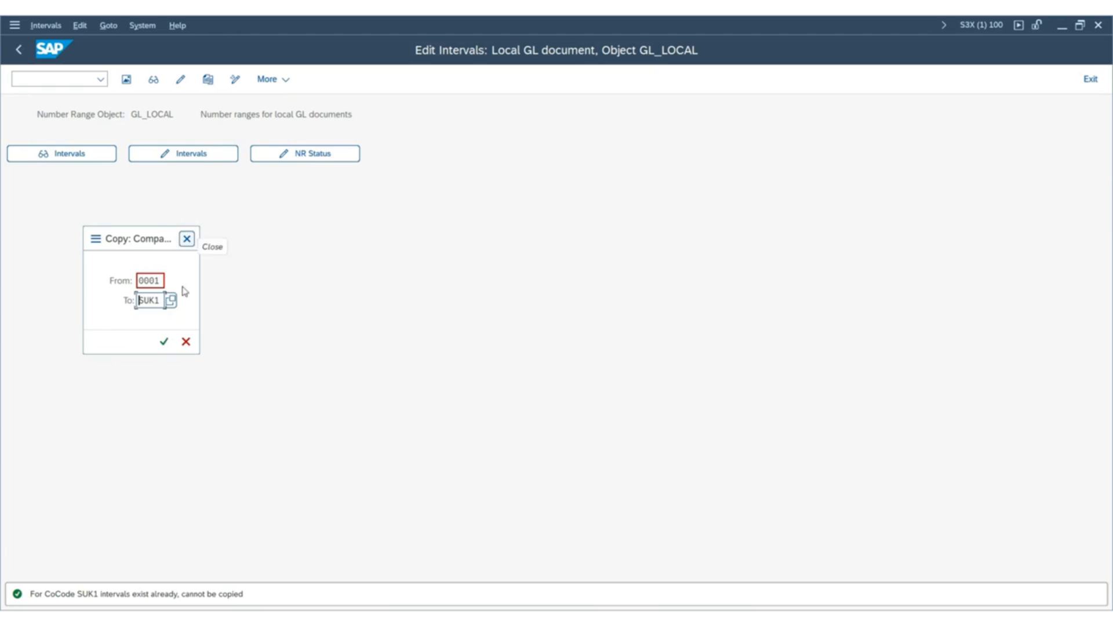
{"action": "left_click", "coordinate": [191, 243]}
Recheck the existing local GL document intervals of company code SUK1 and return to the number range object's initial screen.
{"action": "left_click", "coordinate": [200, 158]}
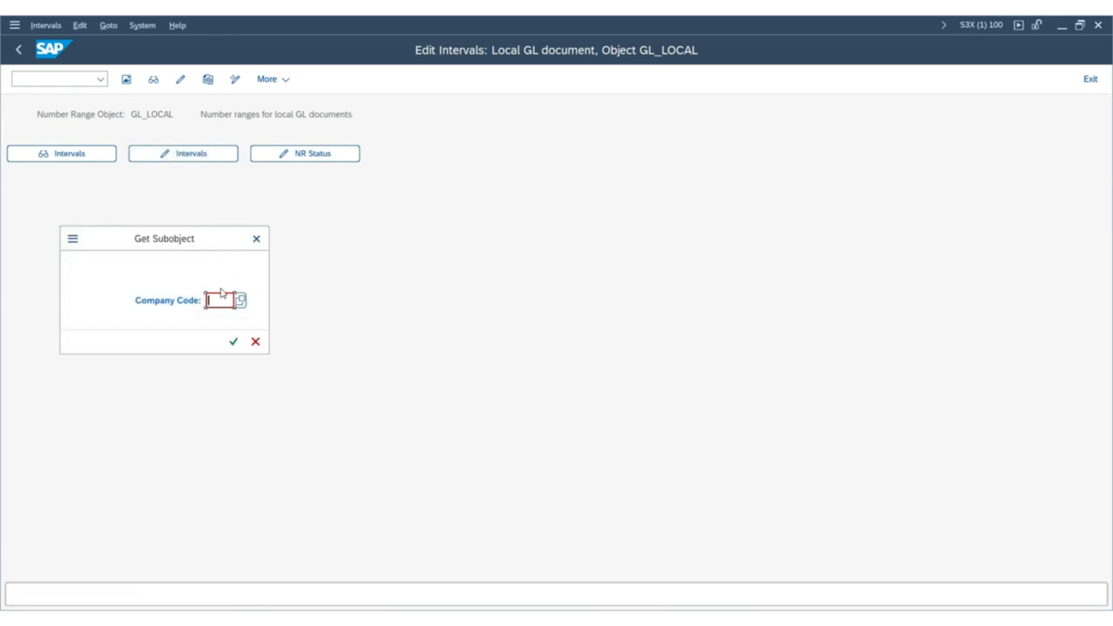
{"action": "type", "text": "s"}
{"action": "left_click", "coordinate": [229, 319]}
{"action": "left_click", "coordinate": [234, 341]}
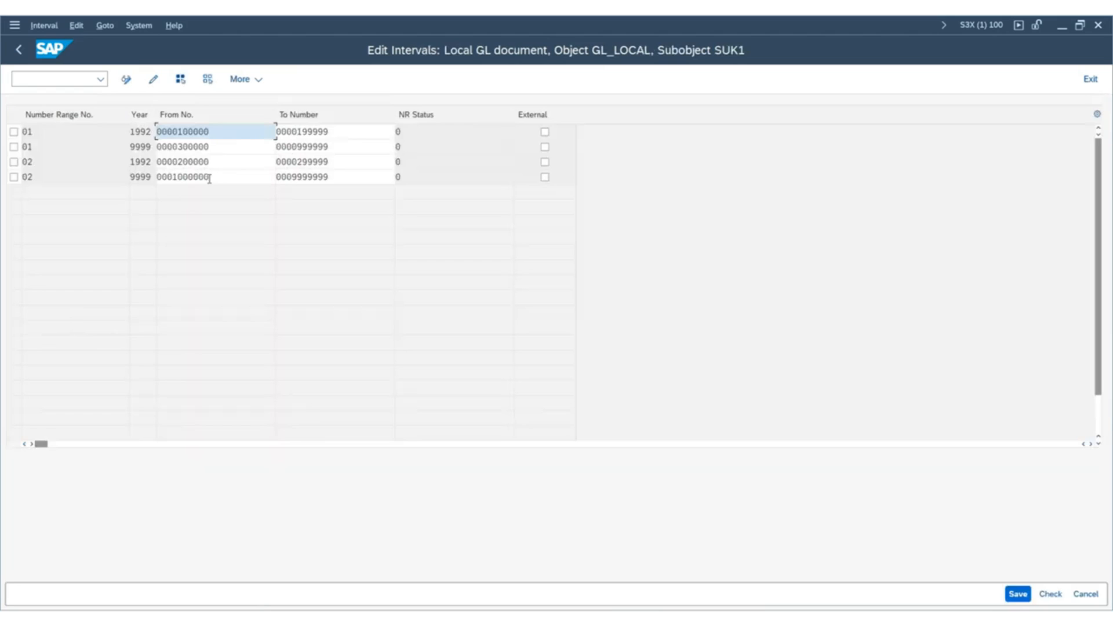
{"action": "left_click", "coordinate": [25, 53]}
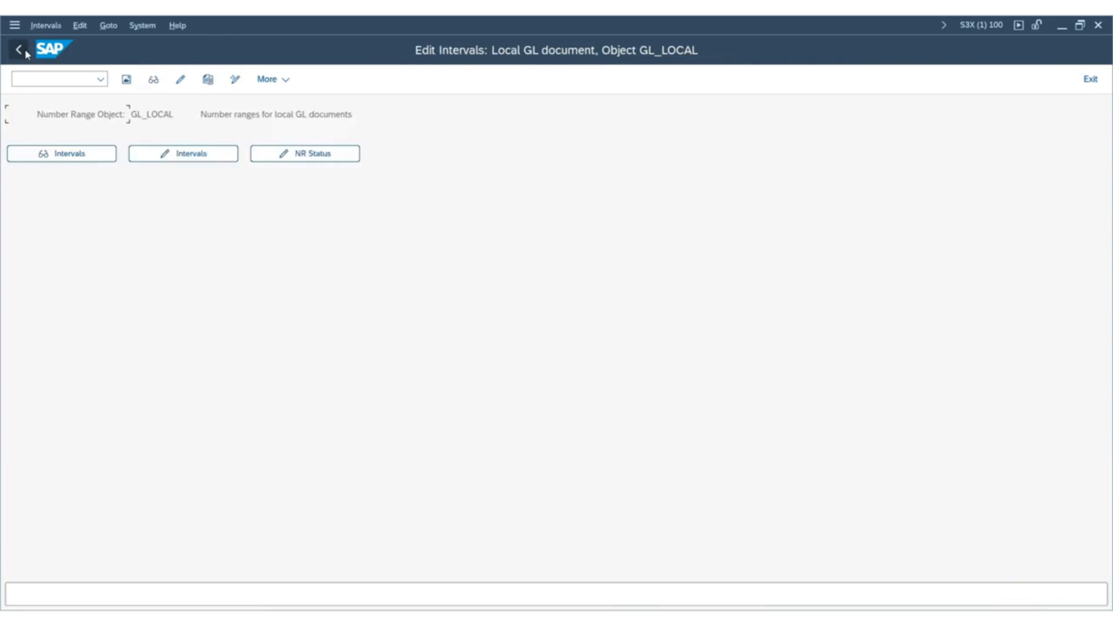
Try to copy the GL_LOCAL number range intervals from company code 0001 to SUS1, then close the copy dialog.
{"action": "left_click", "coordinate": [207, 80]}
{"action": "left_click_drag", "start_coordinate": [160, 281], "coordinate": [36, 269]}
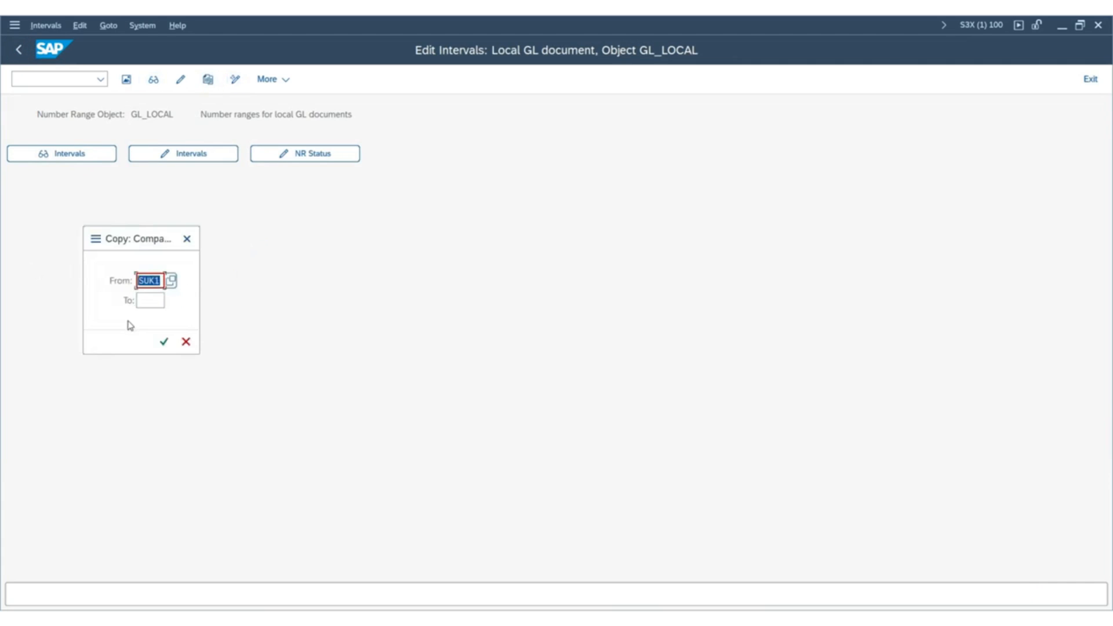
{"action": "key", "text": "Delete"}
{"action": "left_click", "coordinate": [155, 316]}
{"action": "left_click", "coordinate": [154, 299]}
{"action": "left_click", "coordinate": [164, 338]}
{"action": "left_click", "coordinate": [165, 343]}
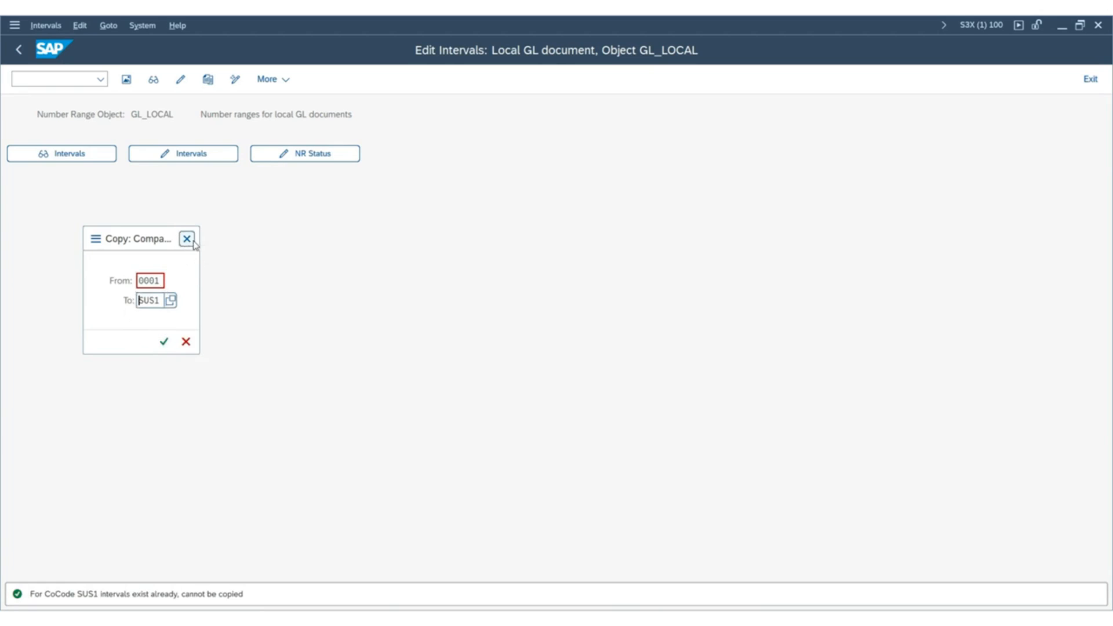
{"action": "left_click", "coordinate": [187, 239]}
Open the GL_LOCAL number range intervals for company code SUS1 in change mode.
{"action": "left_click", "coordinate": [195, 156]}
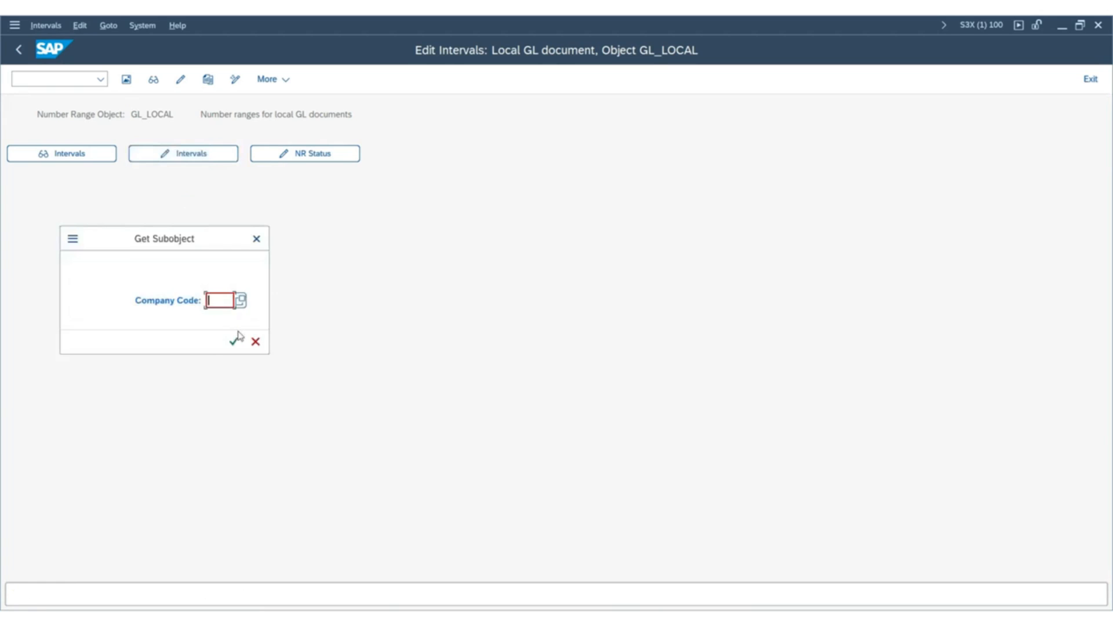
{"action": "left_click", "coordinate": [236, 356]}
{"action": "left_click", "coordinate": [228, 340]}
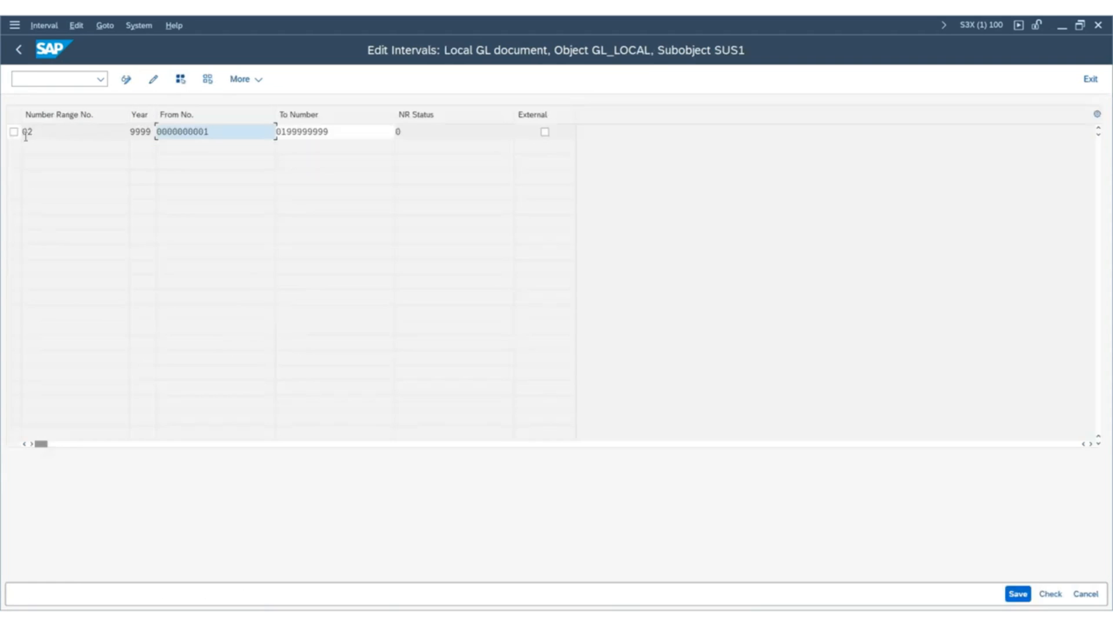